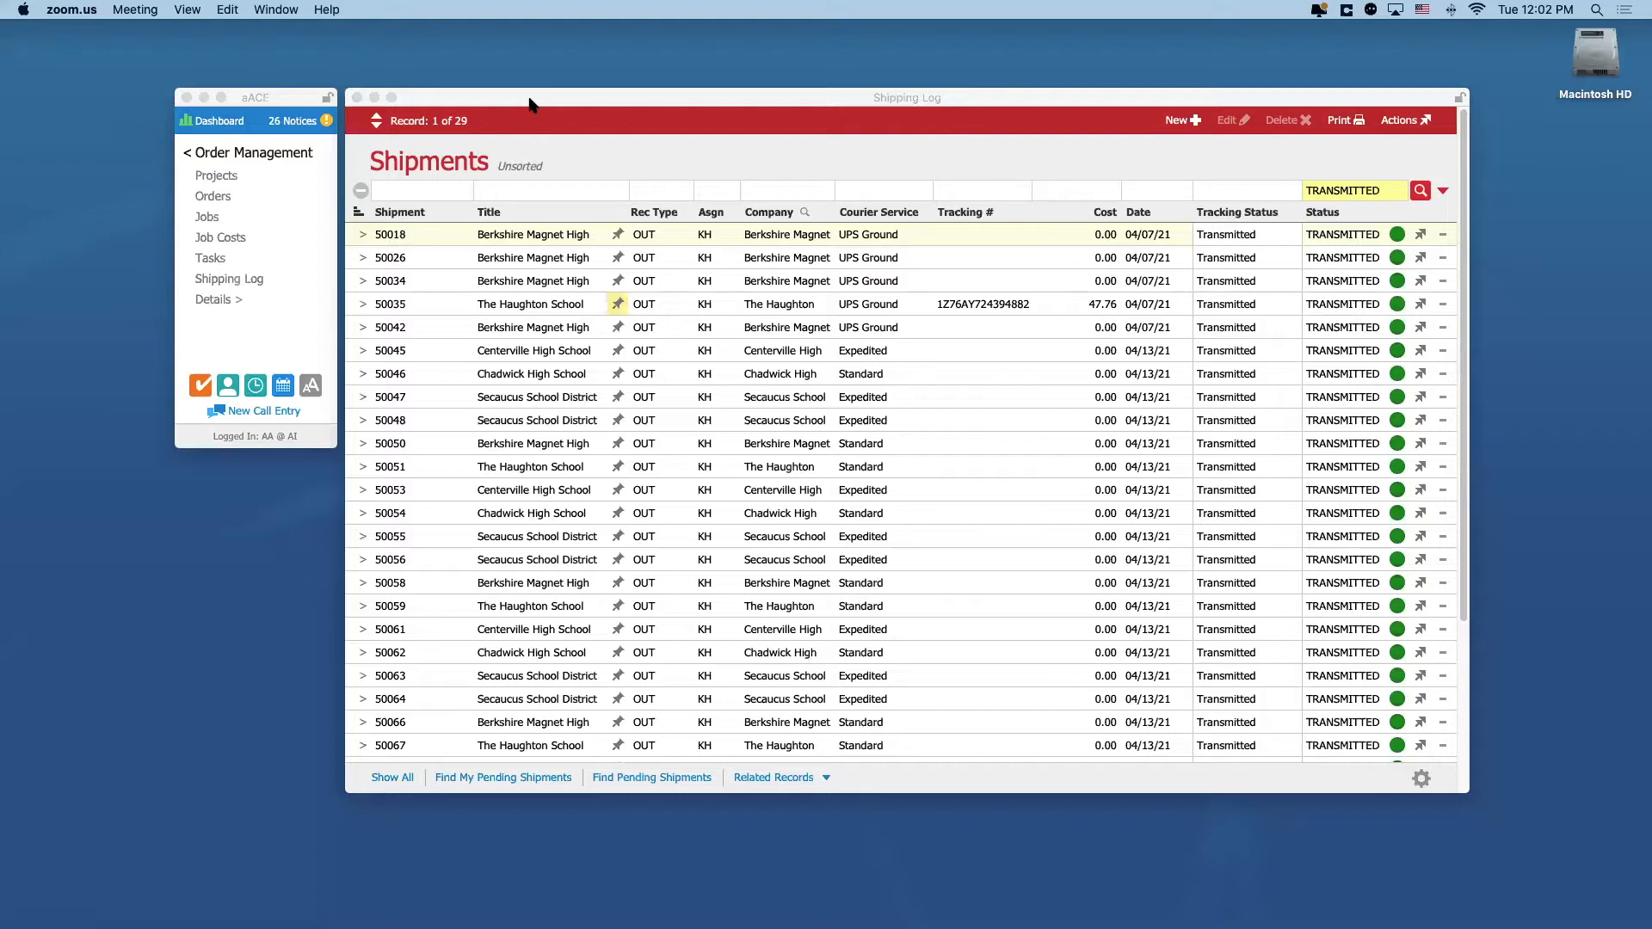
Step: Review the transmitted shipments and omit the 04/07/21 UPS Ground shipment for The Haughton School from the list
scroll(675, 397, "down", 5)
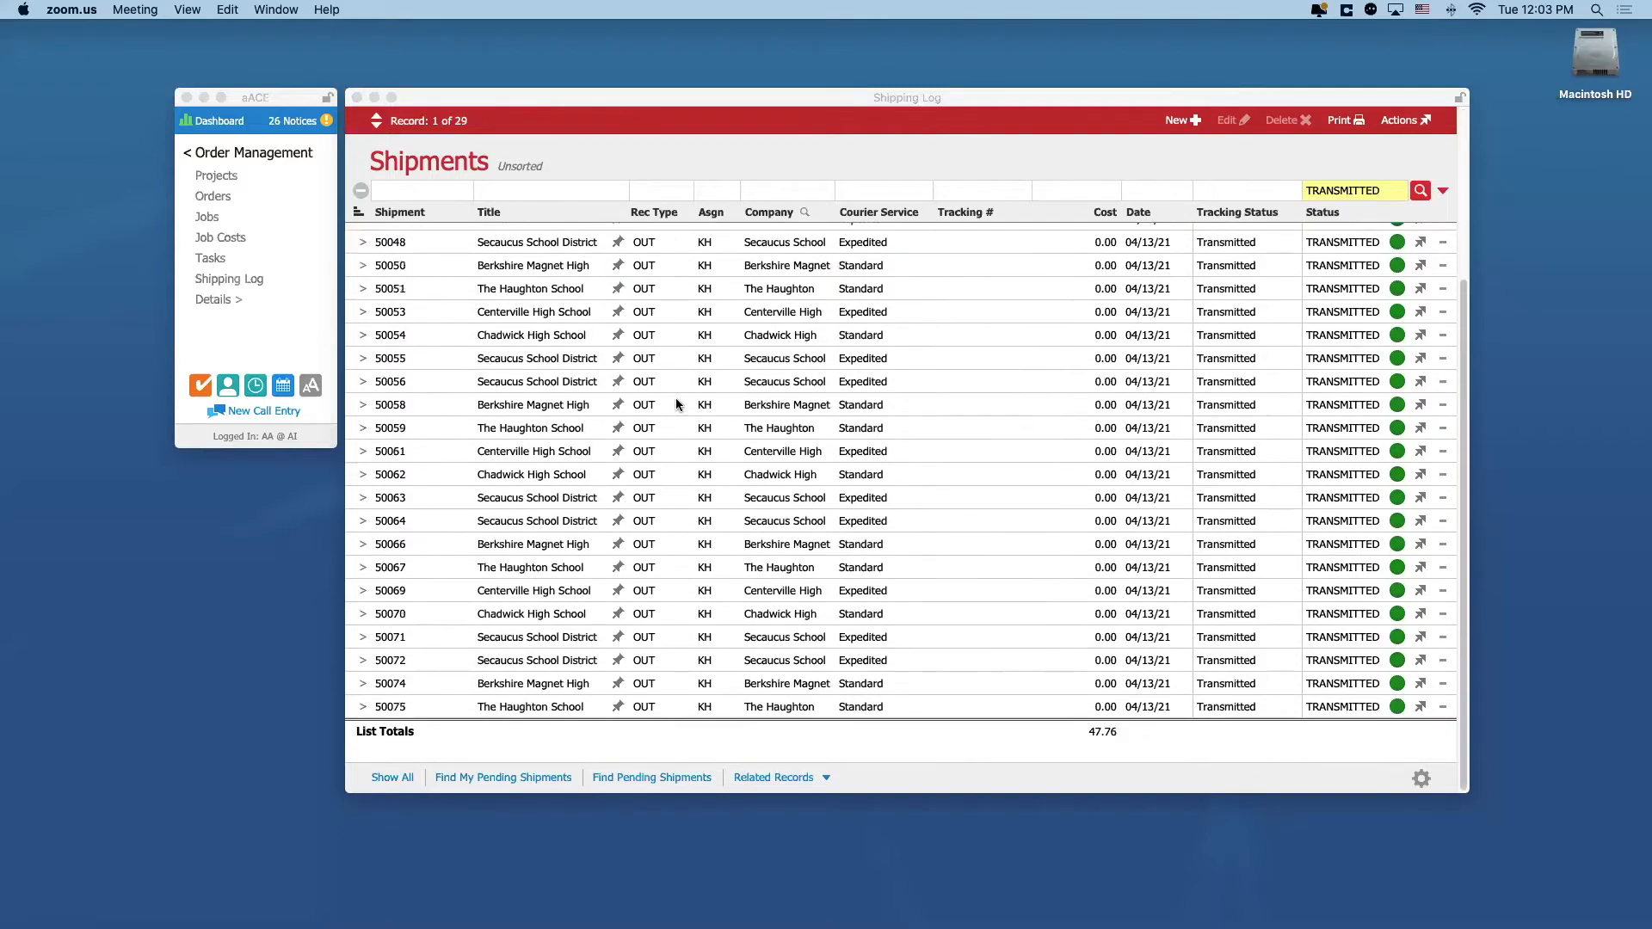
scroll(674, 396, "up", 2)
scroll(675, 395, "up", 2)
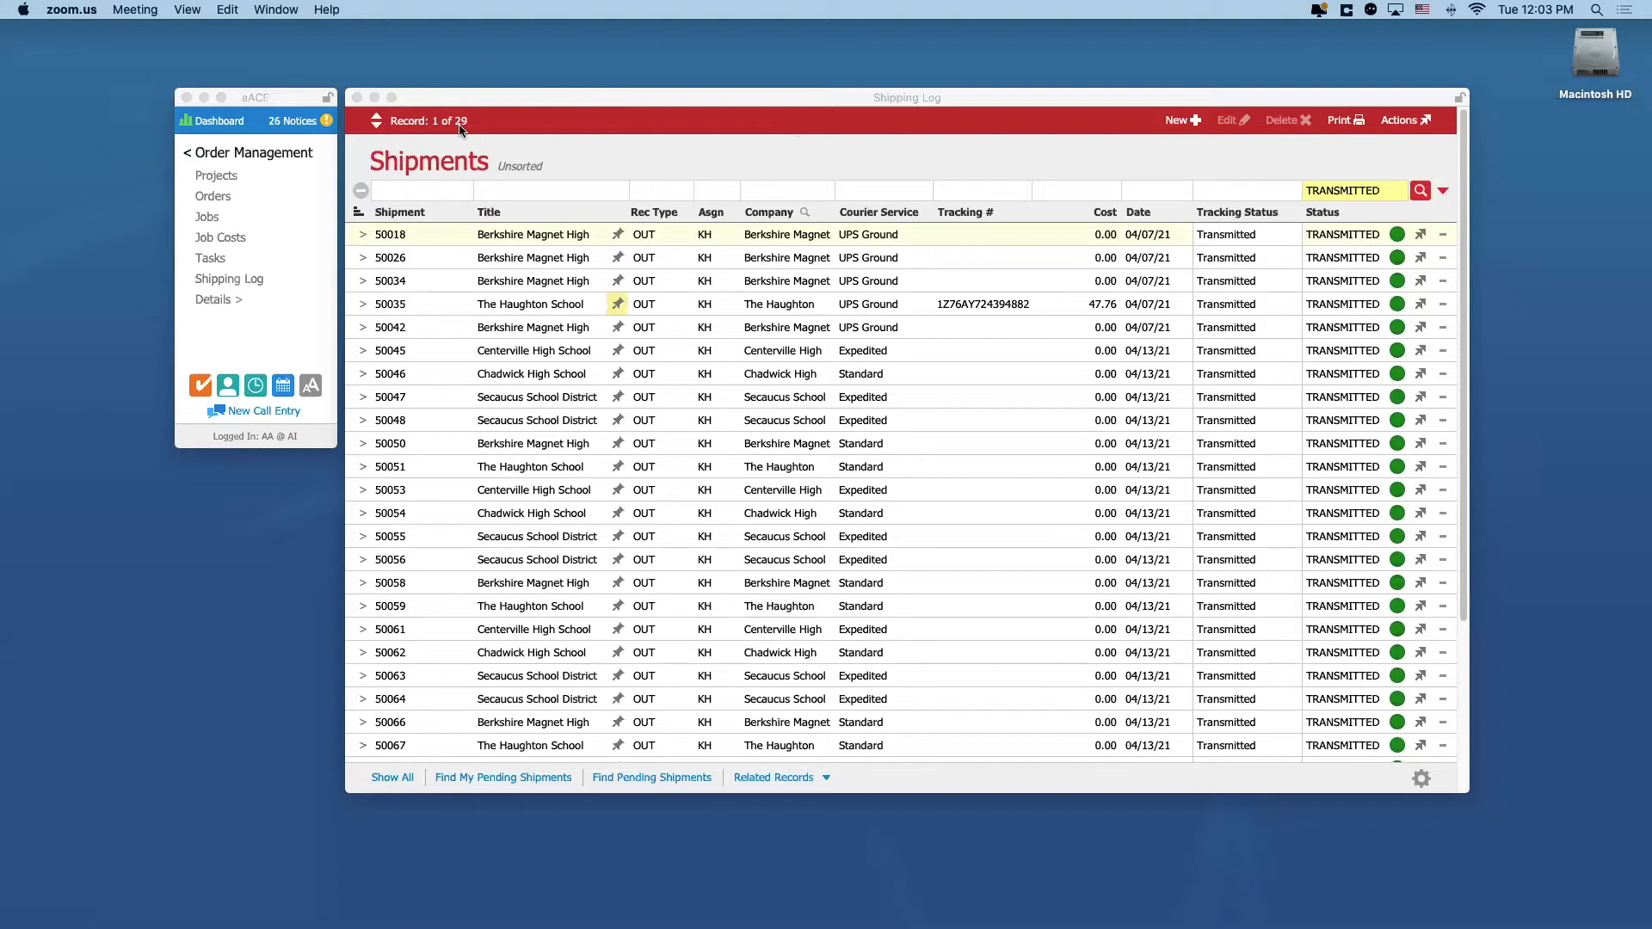
scroll(527, 536, "down", 5)
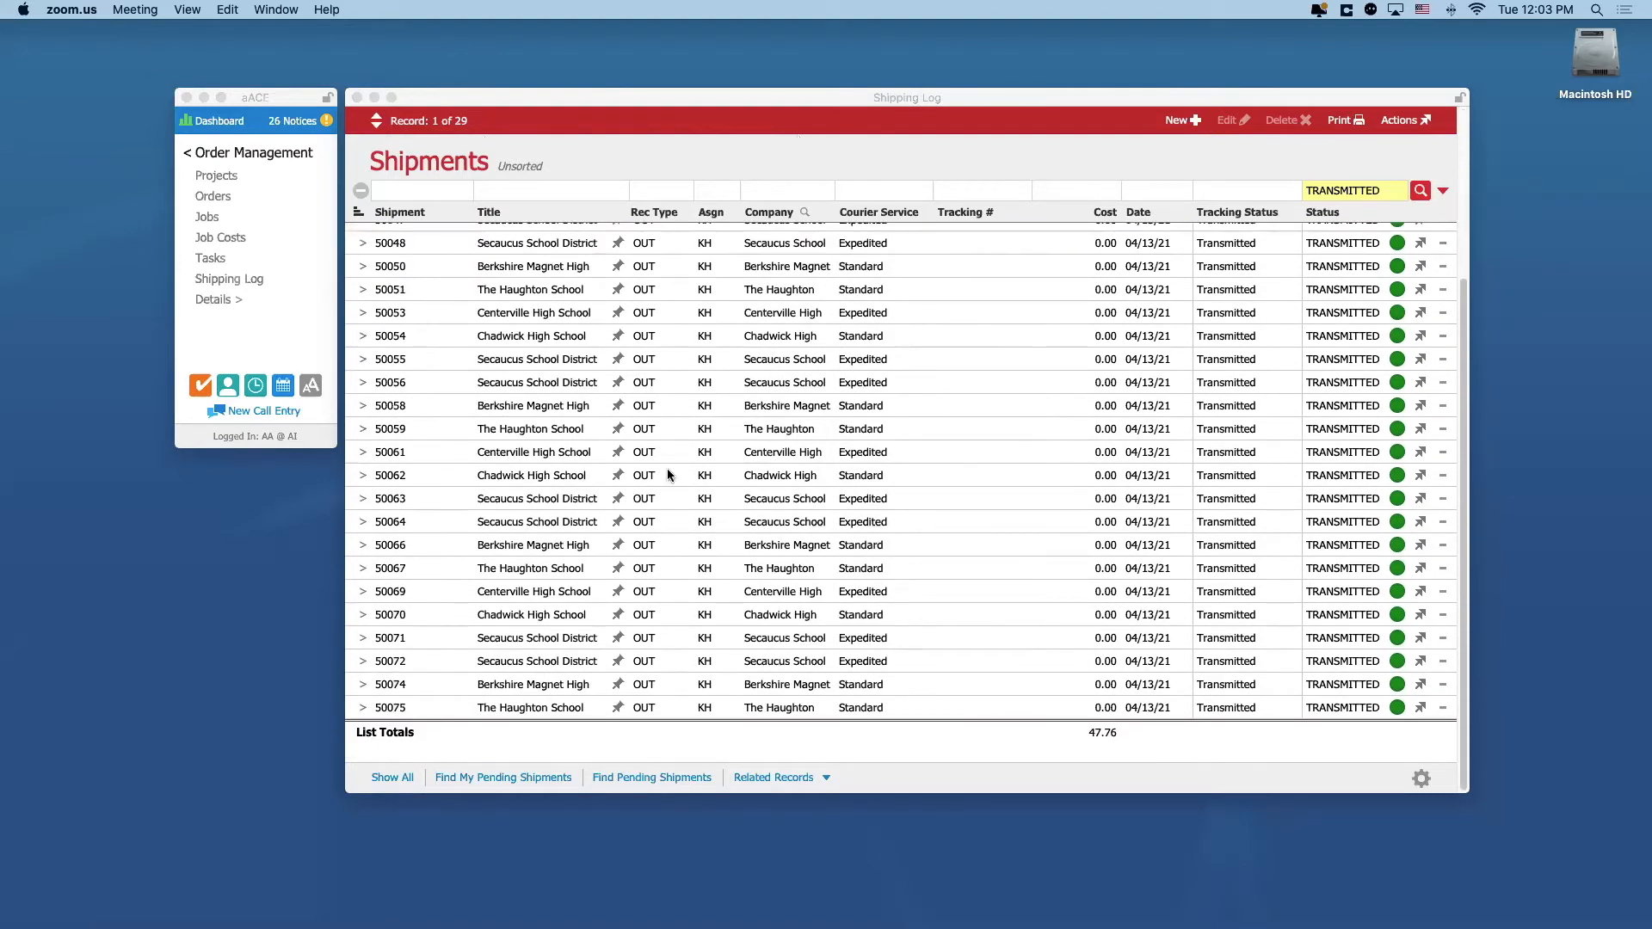
scroll(668, 475, "up", 5)
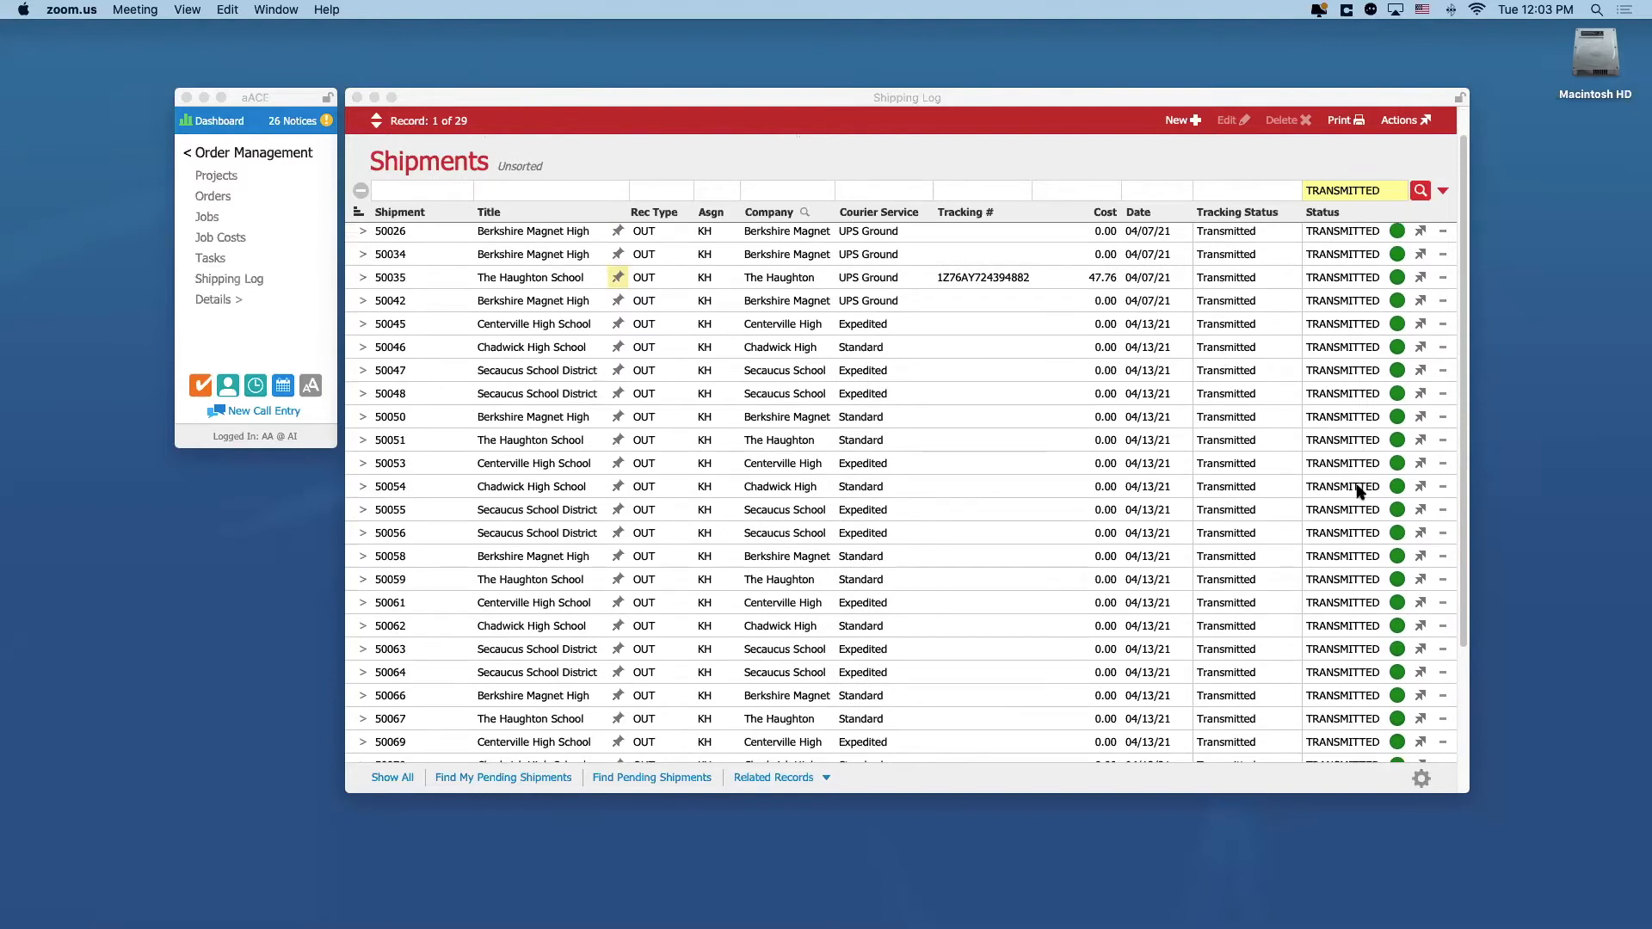
left_click(1443, 275)
left_click(1443, 276)
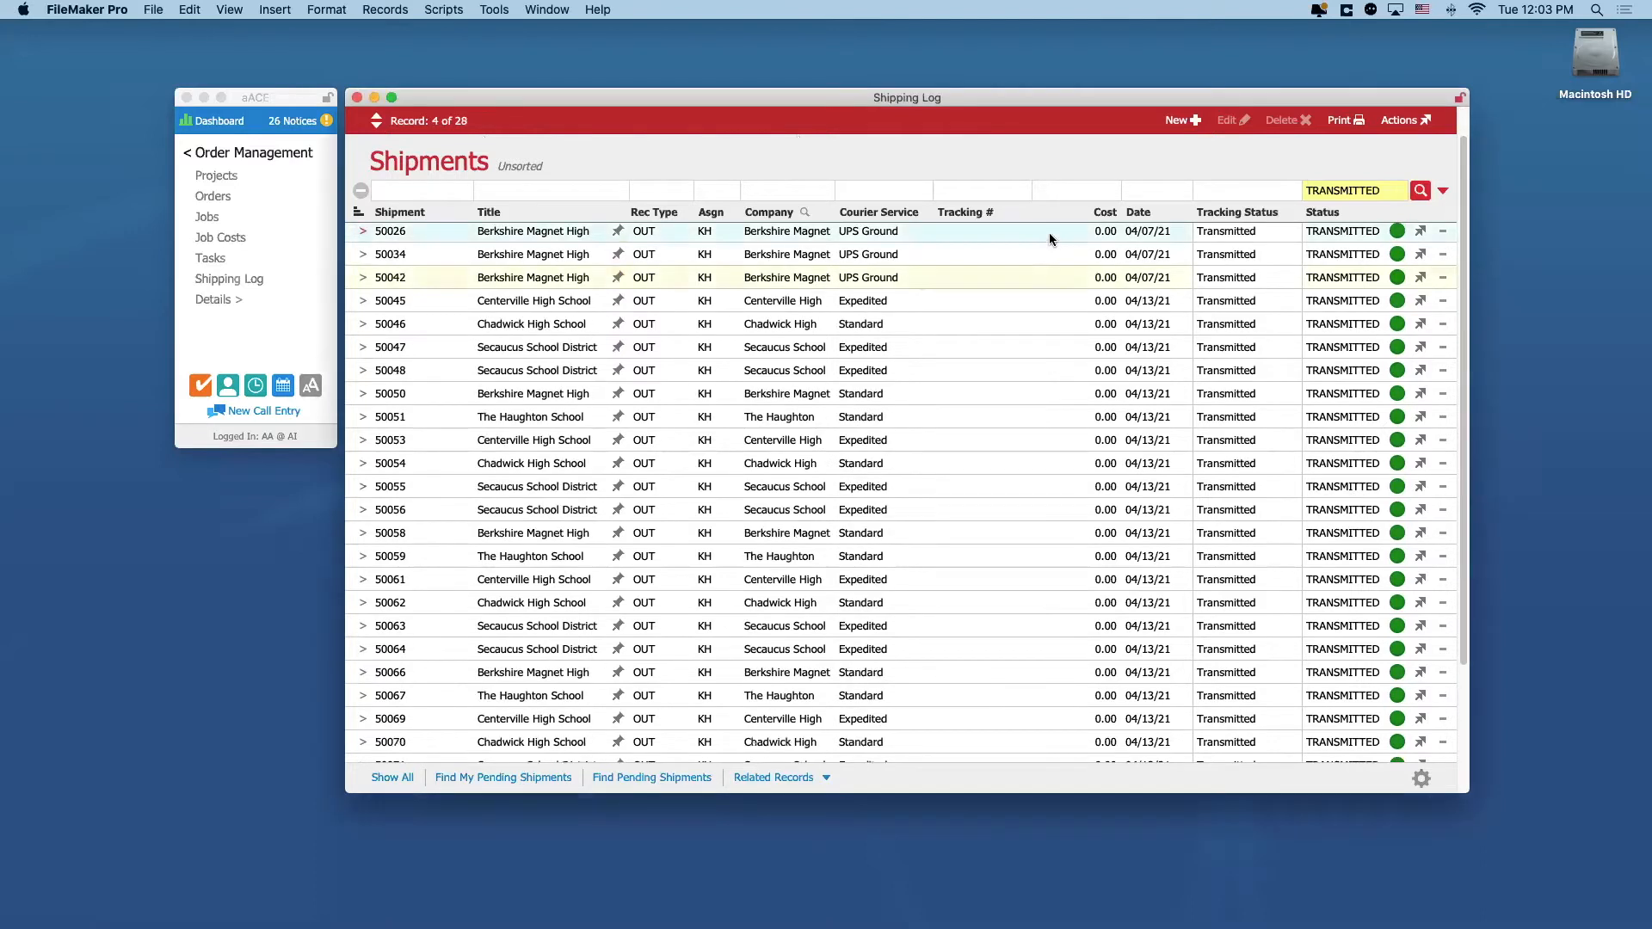
scroll(998, 237, "up", 1)
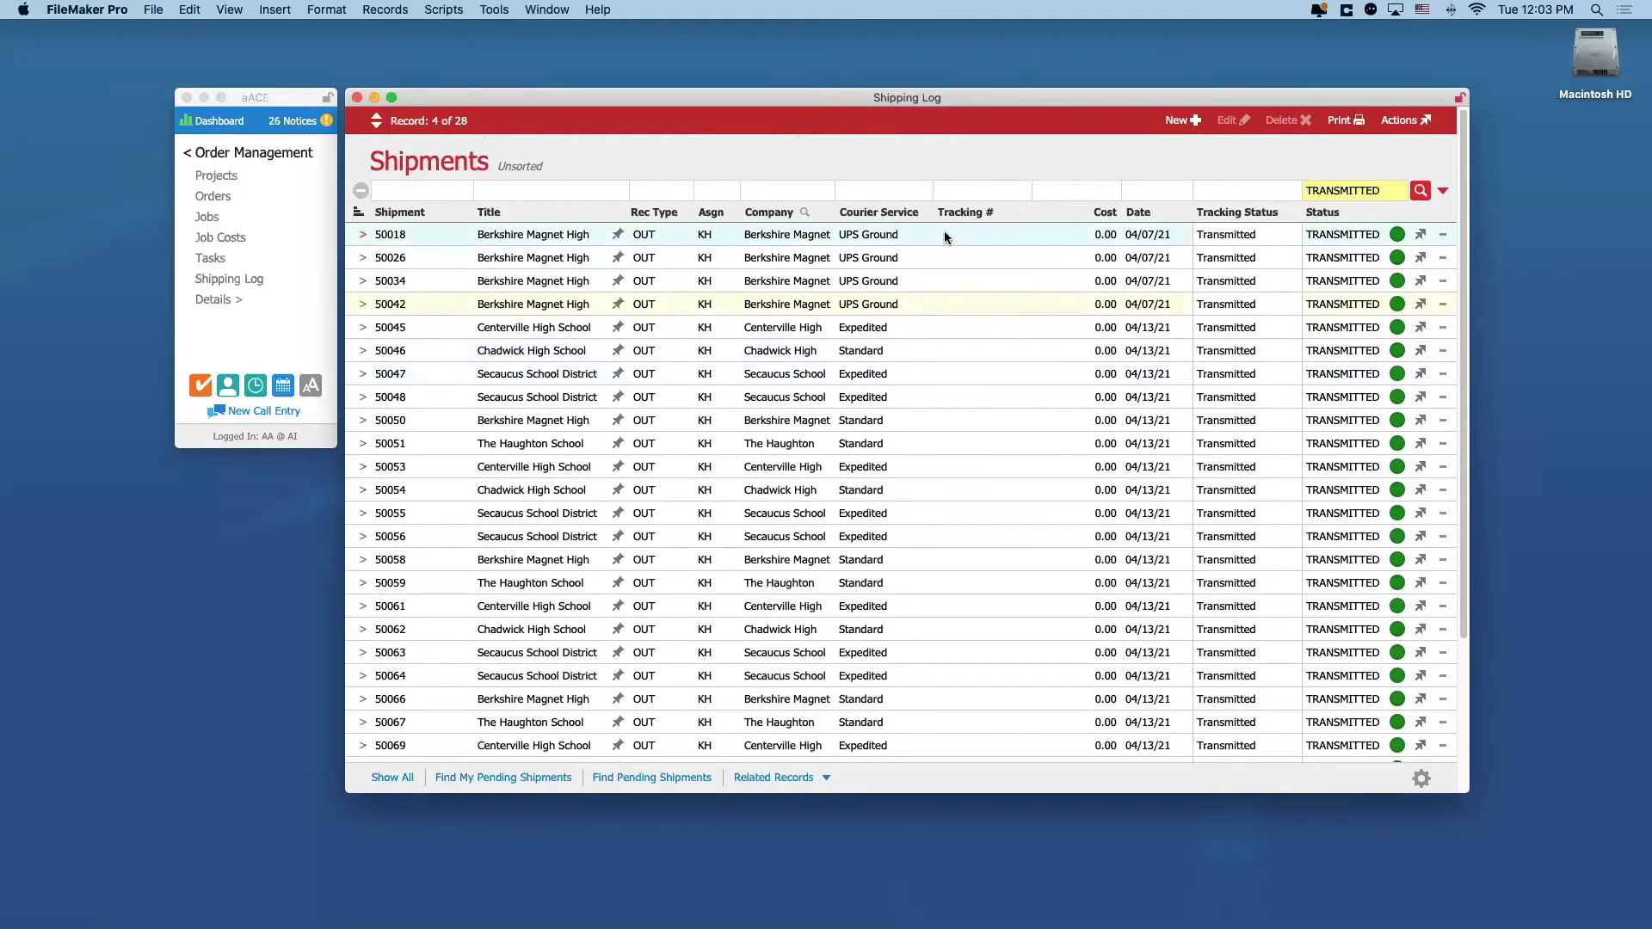
scroll(970, 413, "down", 7)
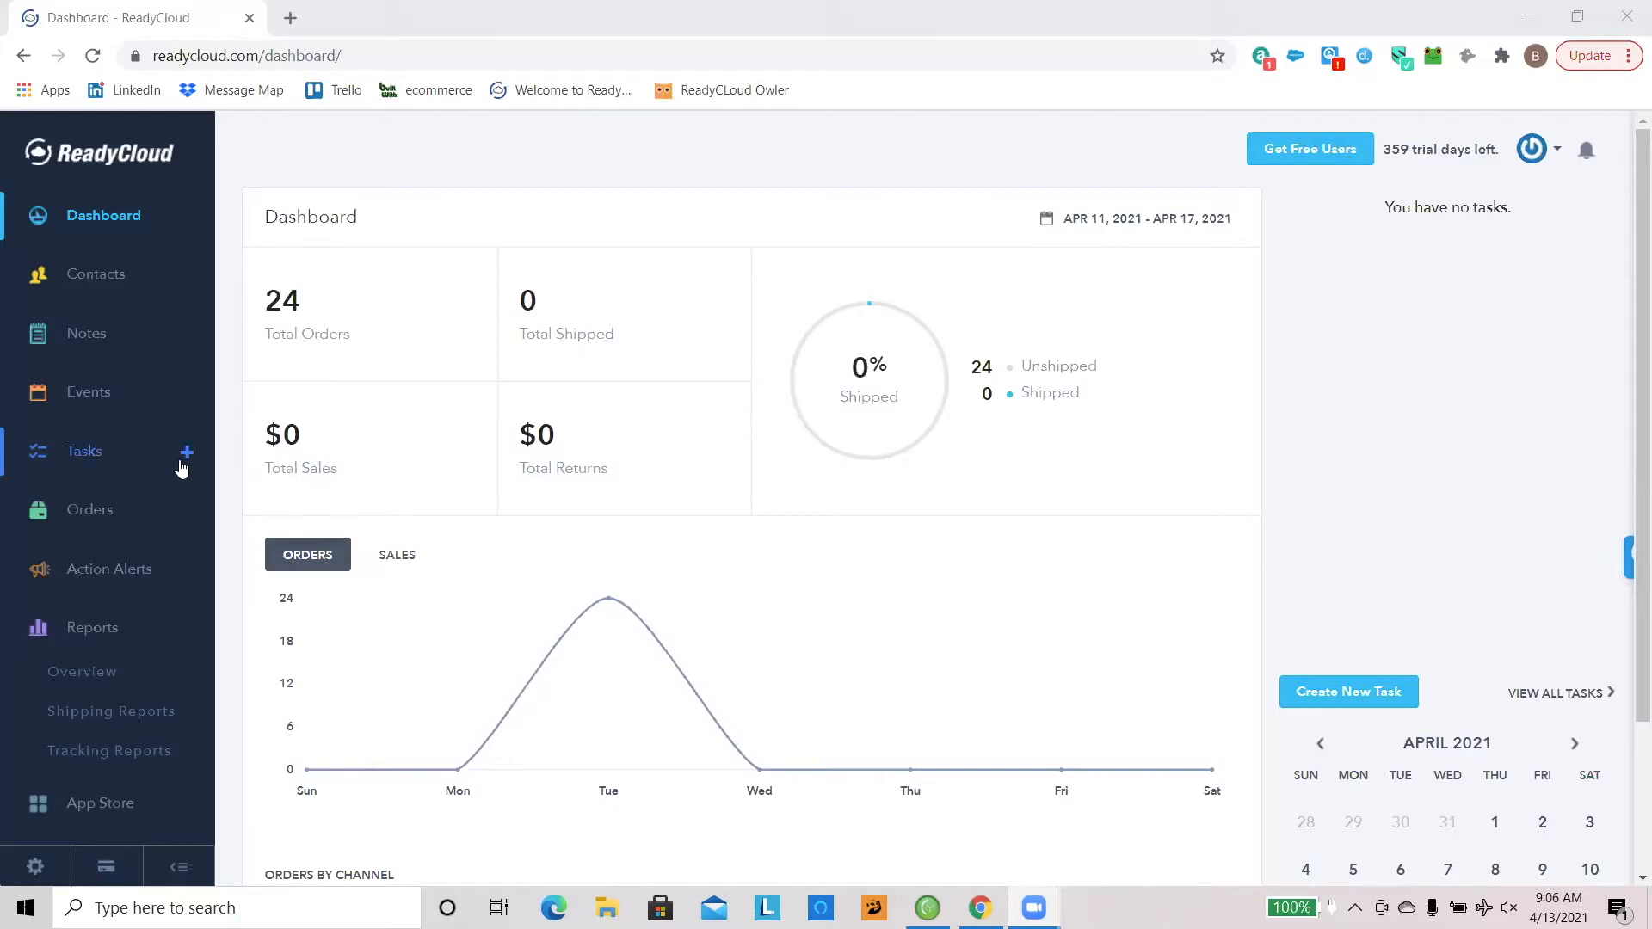
Step: Switch to ReadyCloud and look through the integrations offered in its App Store
scroll(184, 444, "down", 1)
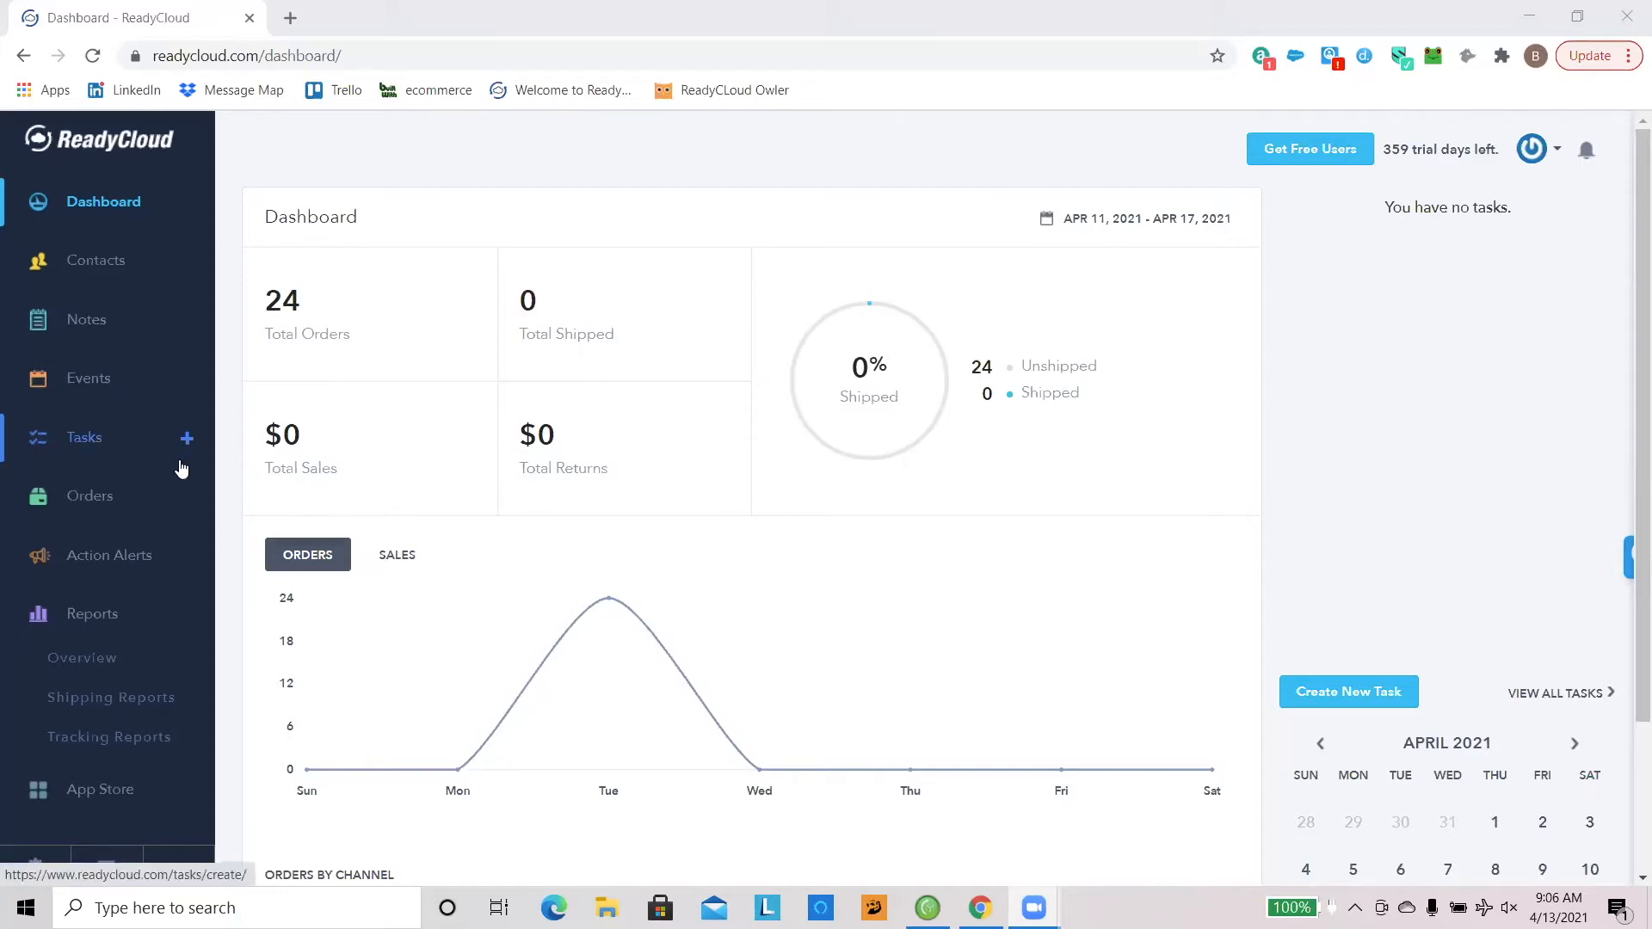
left_click(137, 785)
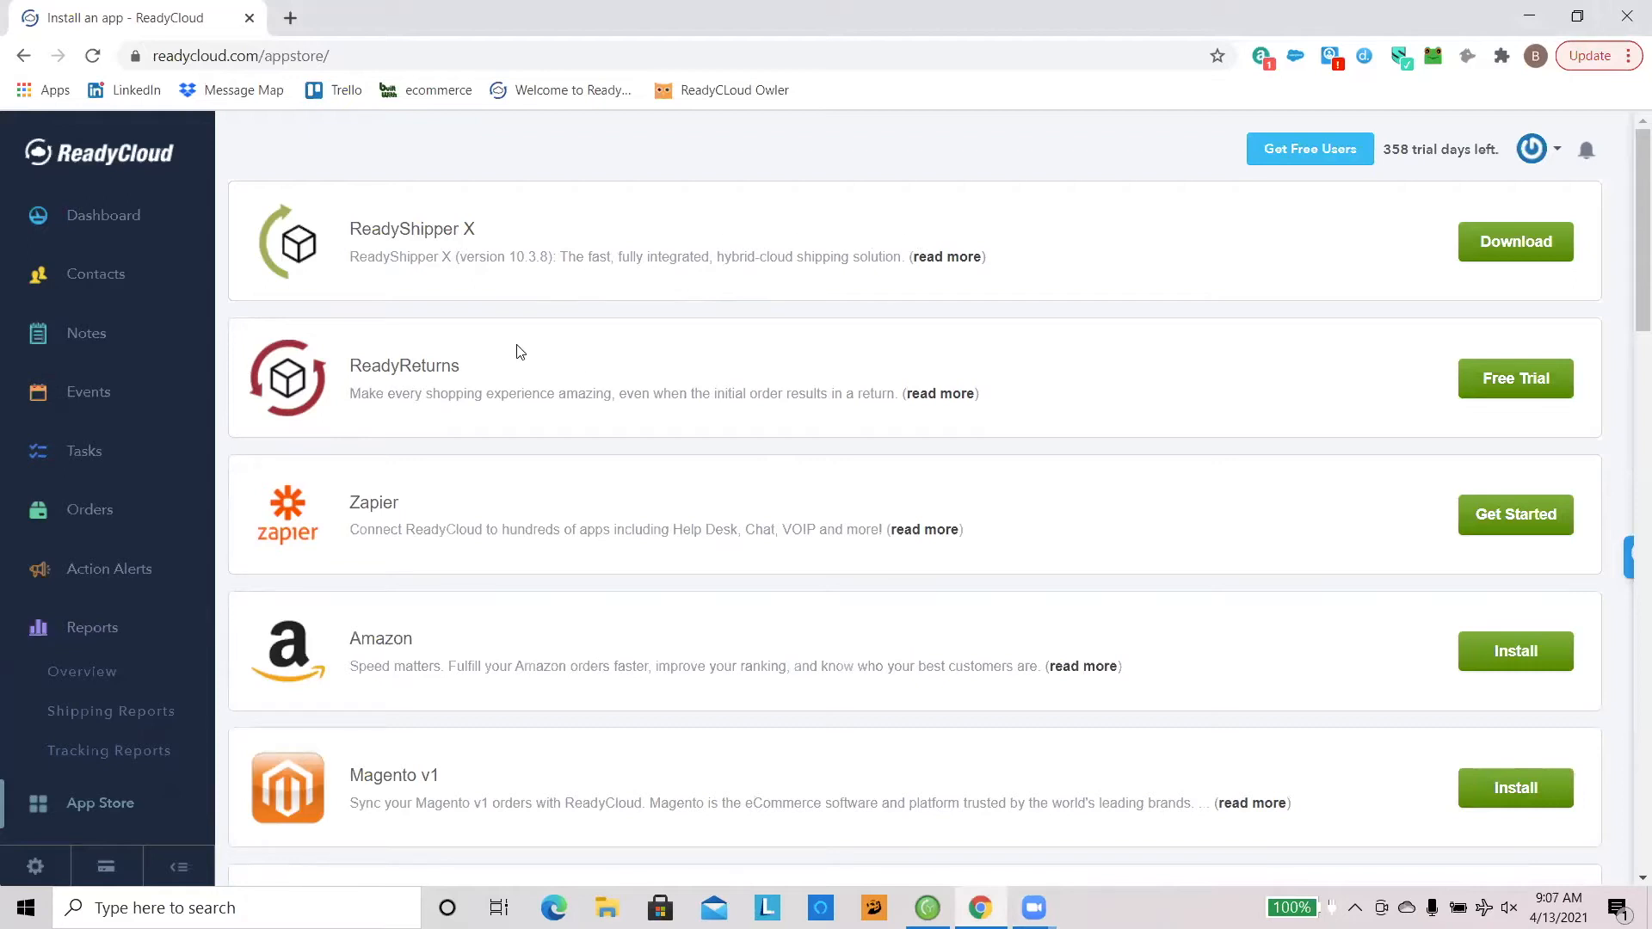
scroll(636, 374, "down", 1)
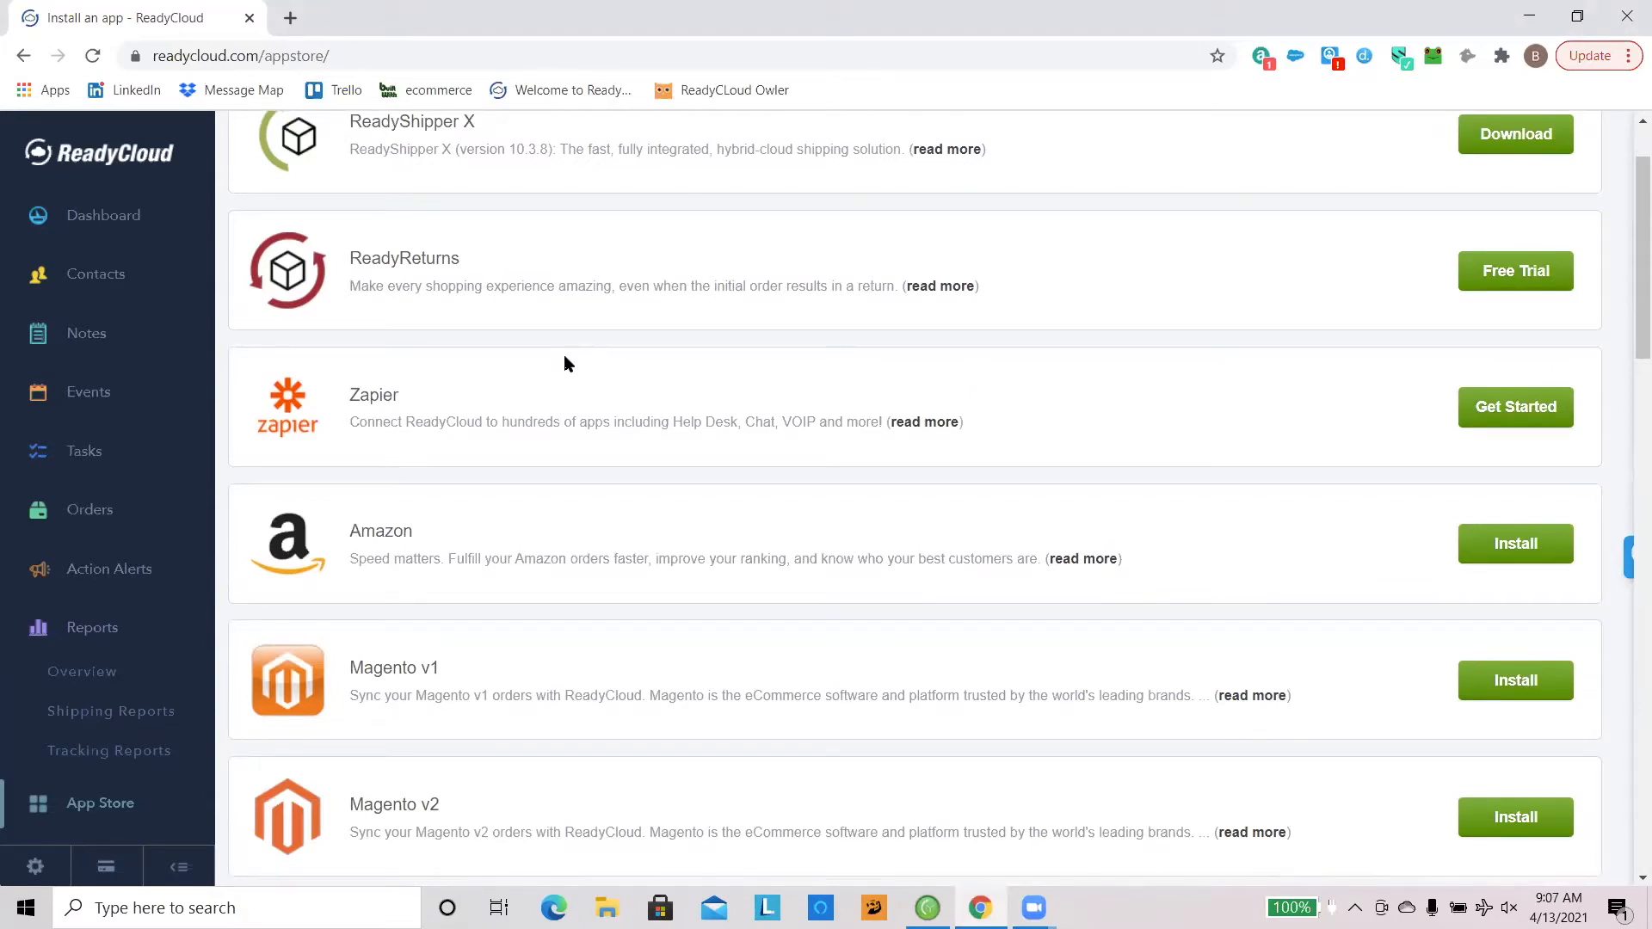
scroll(558, 372, "down", 2)
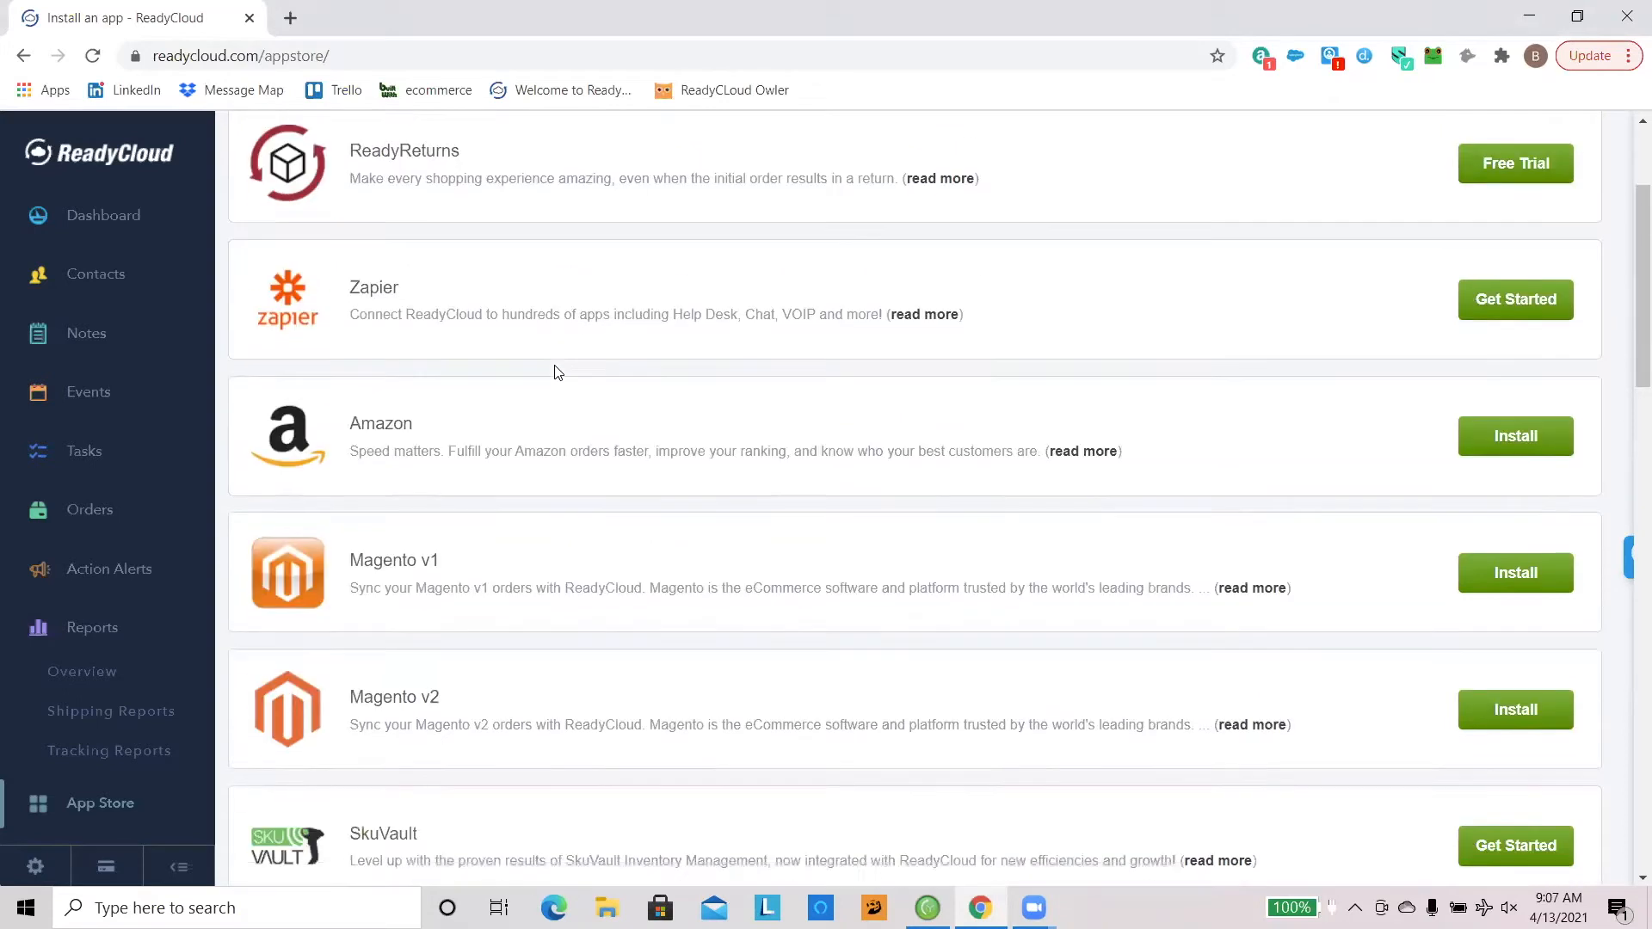
scroll(560, 371, "down", 5)
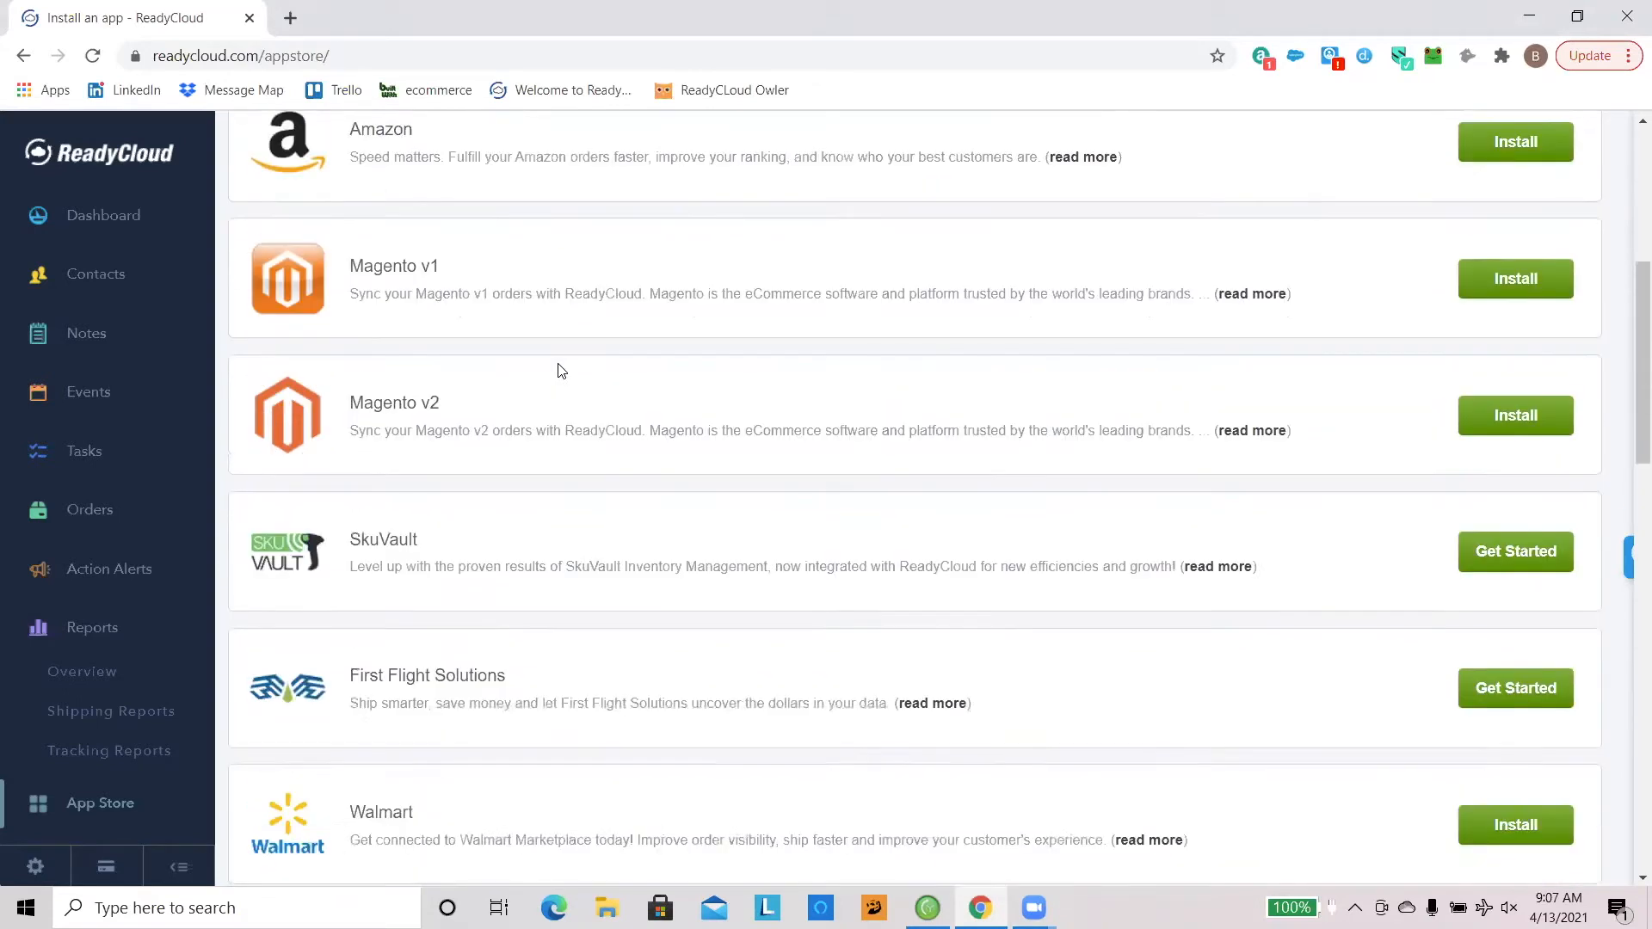
scroll(560, 370, "up", 5)
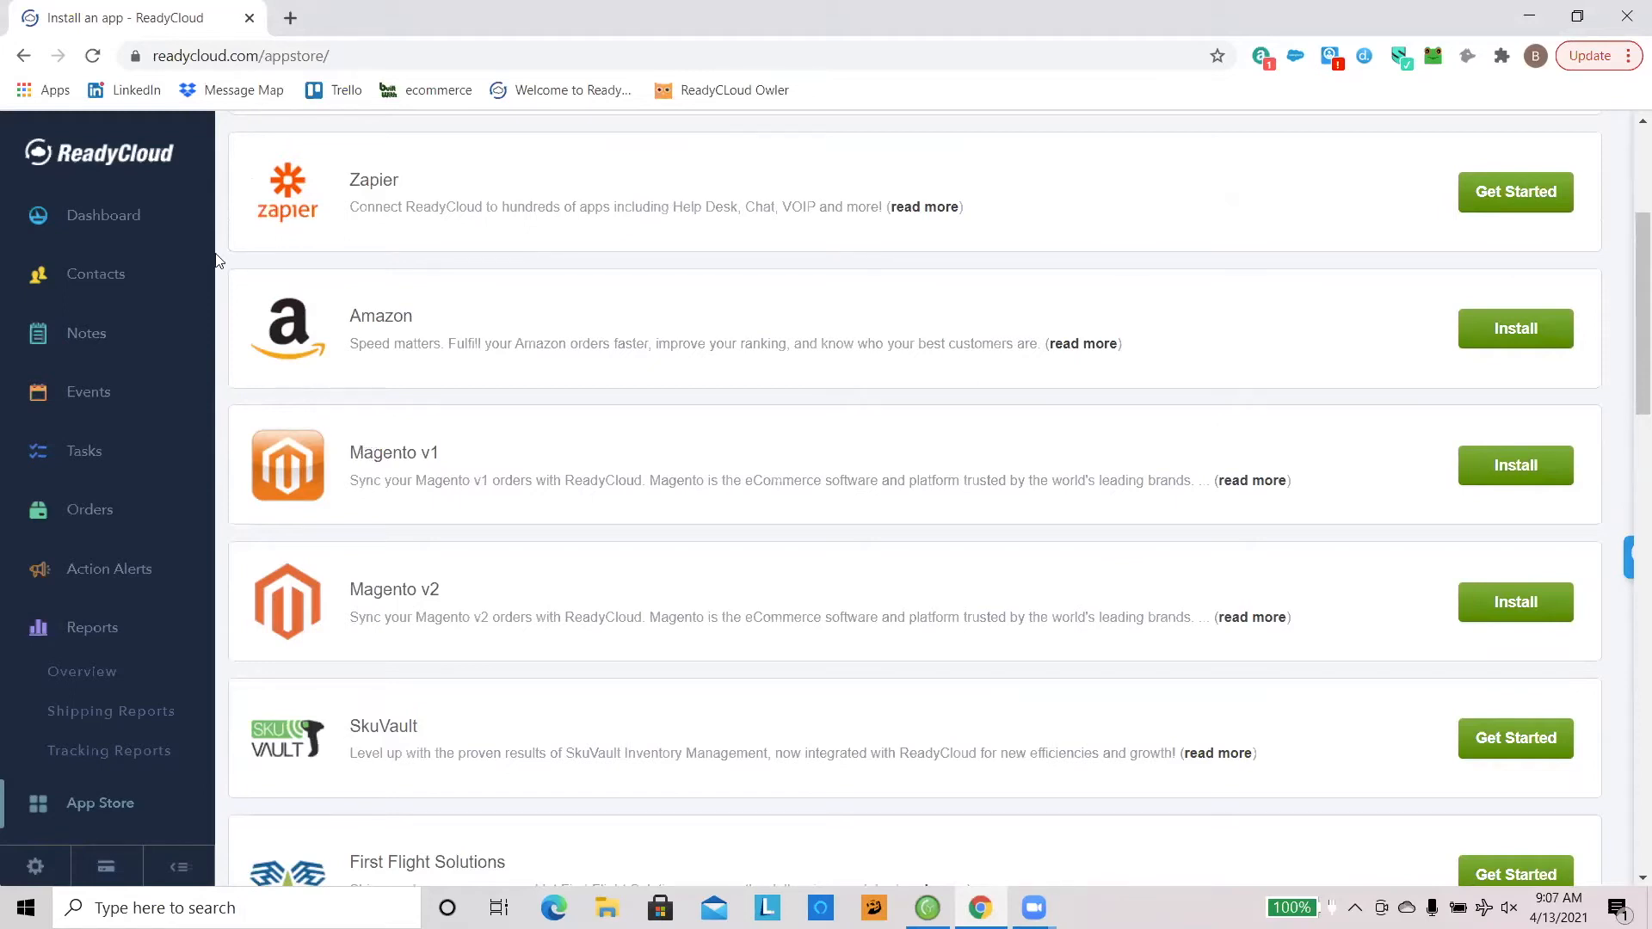
Step: Open the orders list and switch it to the Most Recent view
left_click(112, 508)
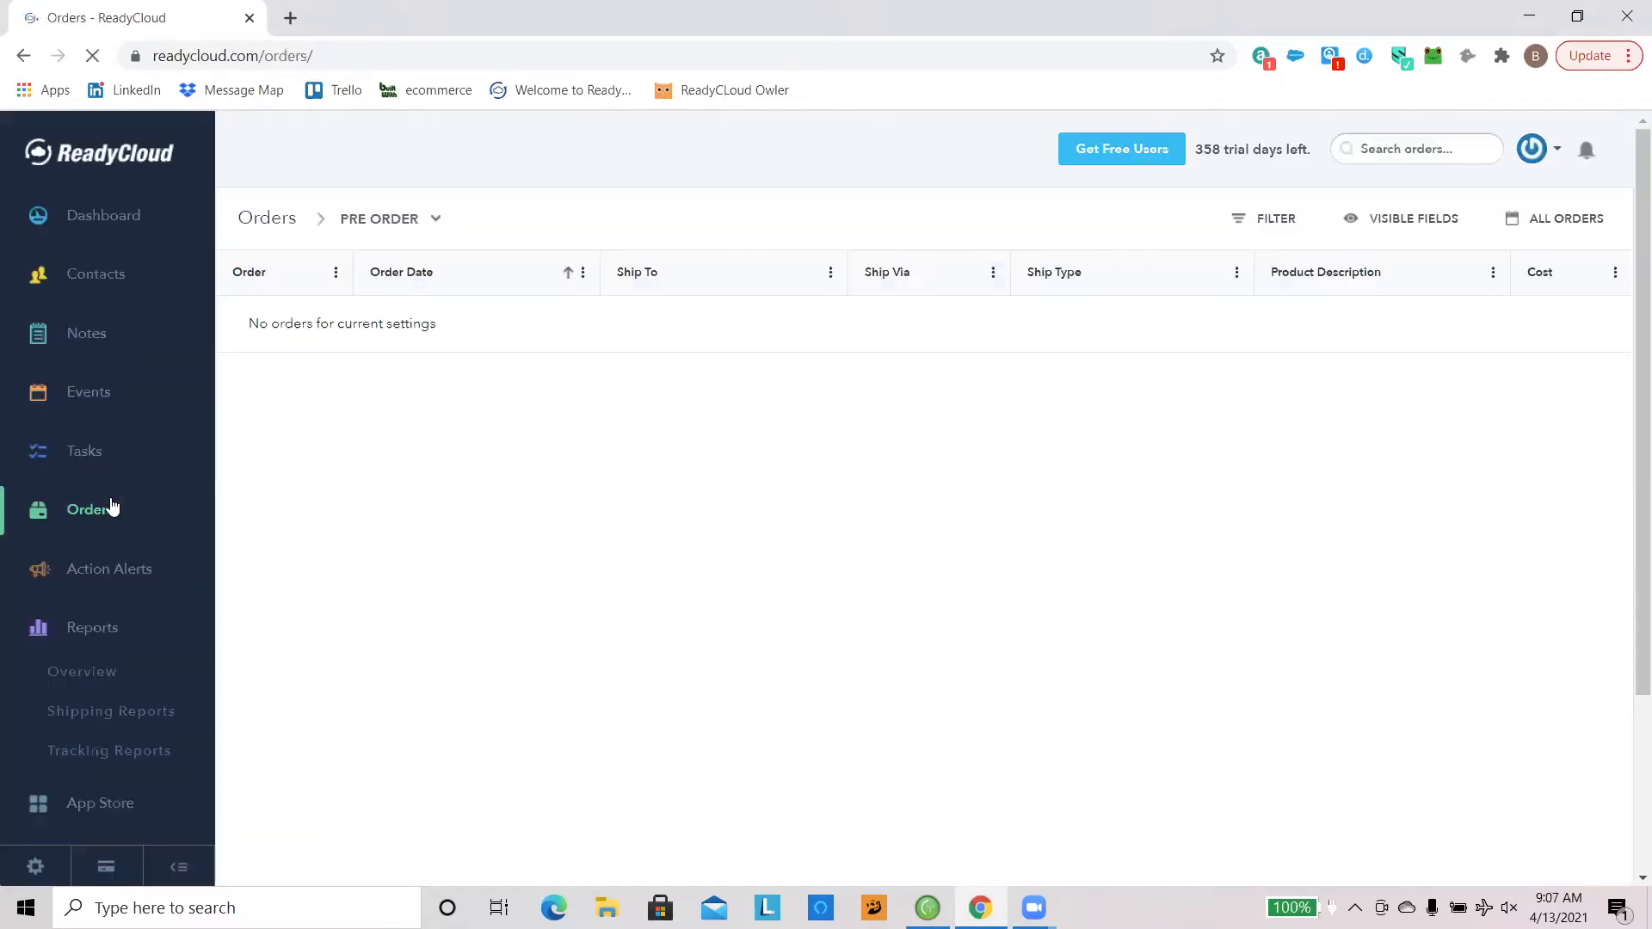
left_click(381, 220)
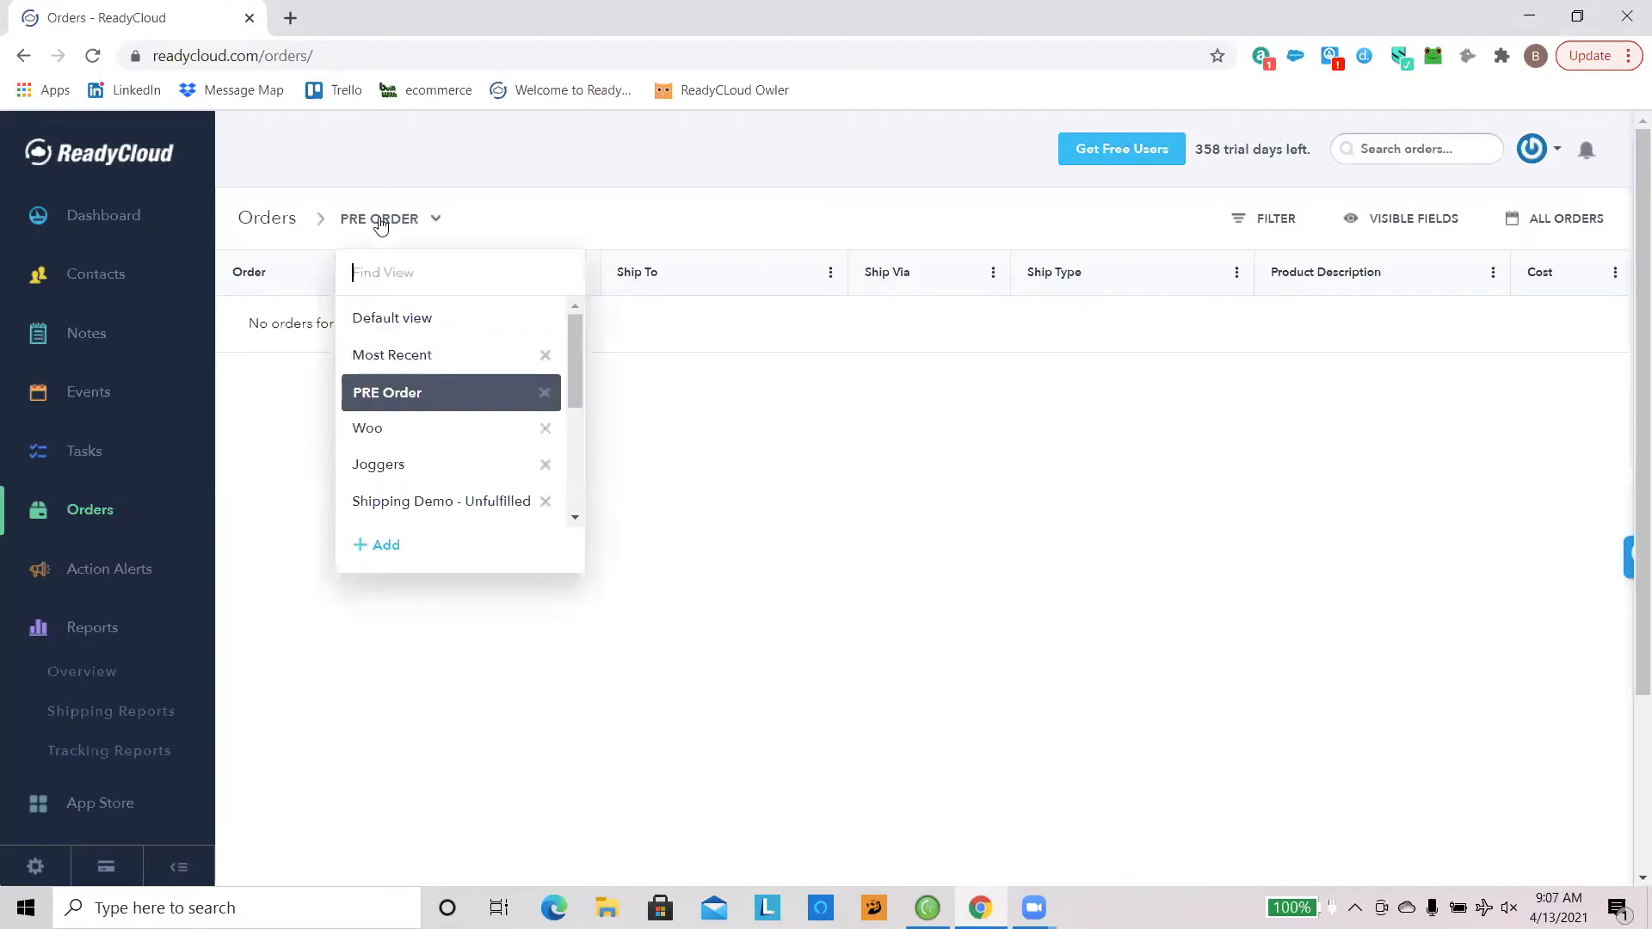
left_click(440, 357)
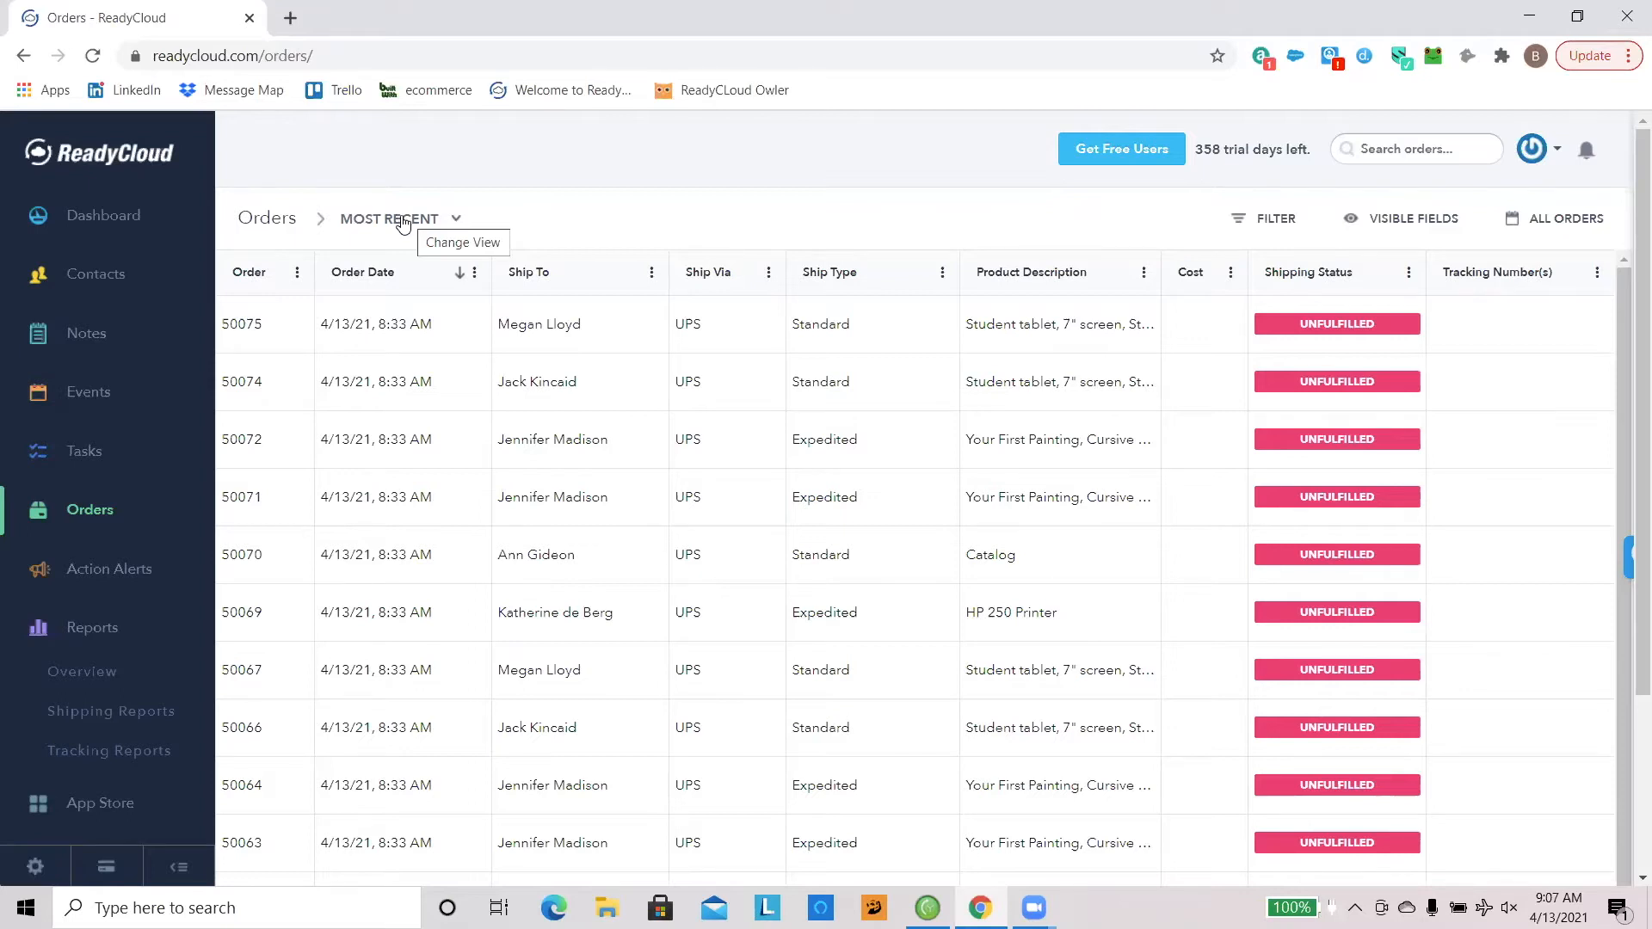
Step: Look through the saved order views from Default view to Returns without changing the current view
left_click(401, 220)
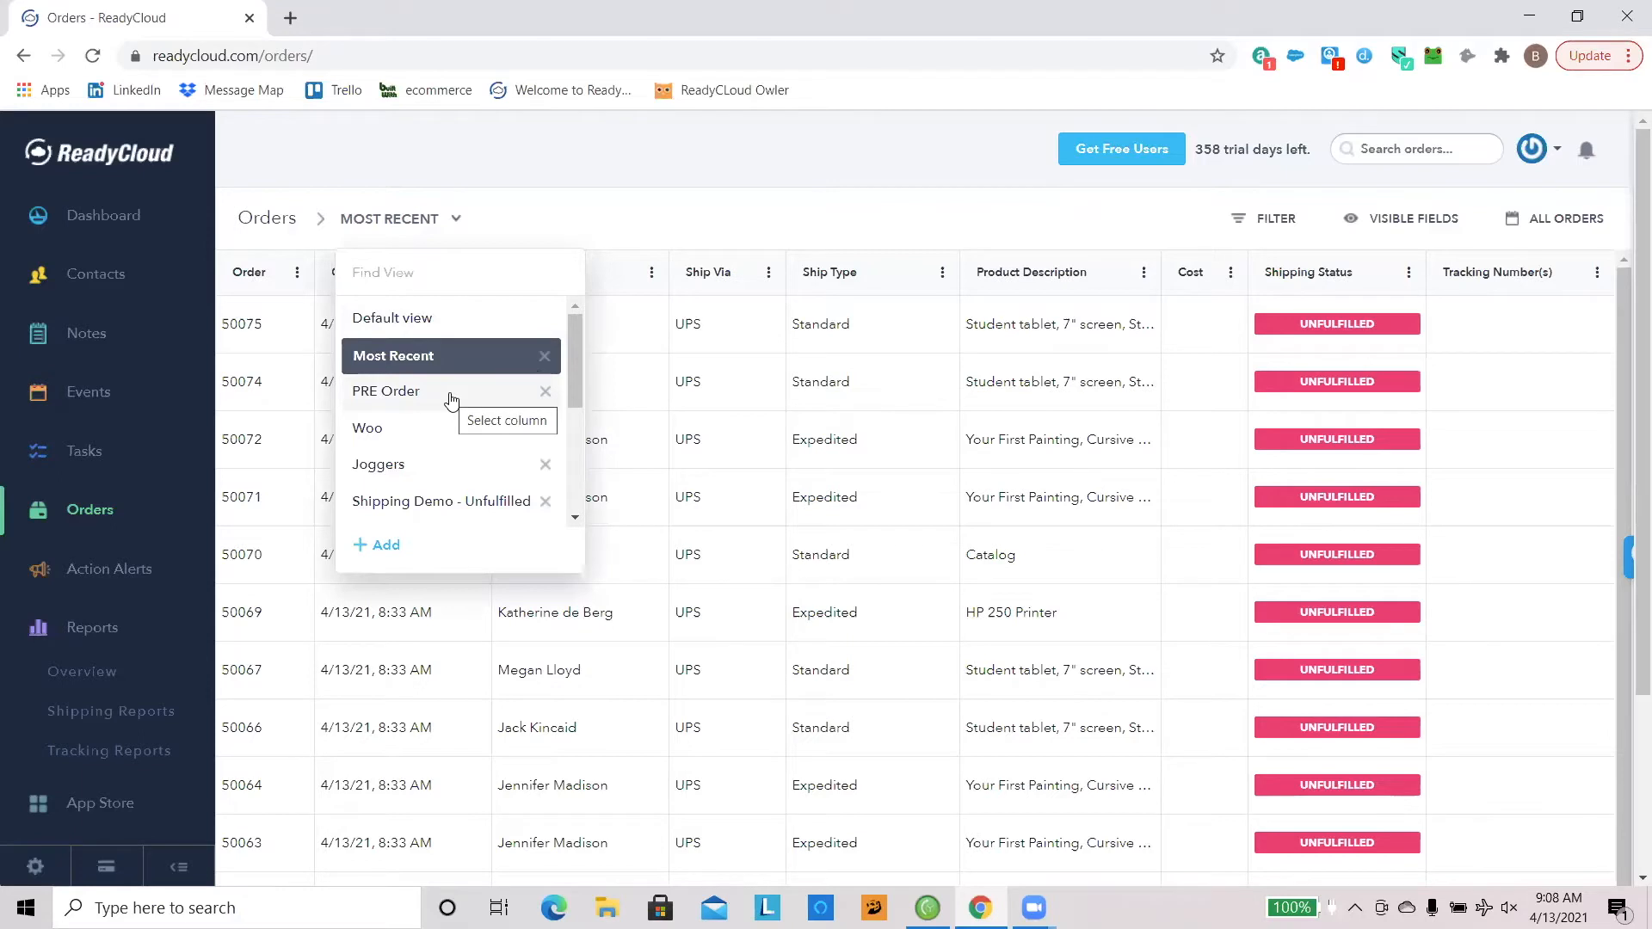
scroll(482, 404, "down", 1)
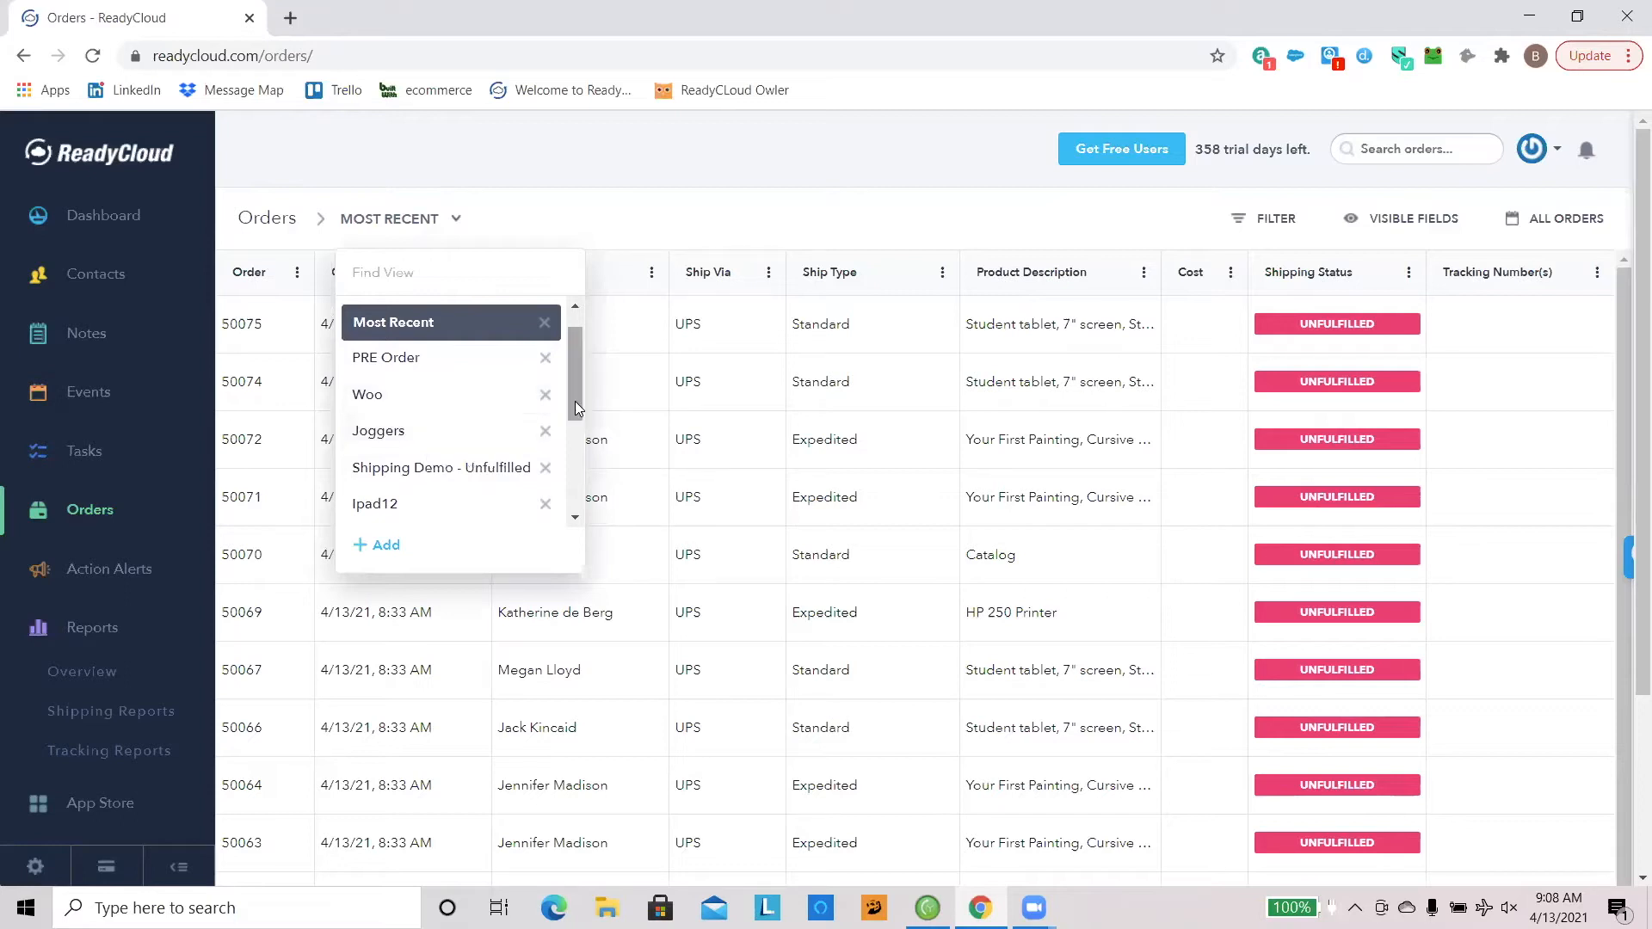
left_click_drag(573, 398, 572, 420)
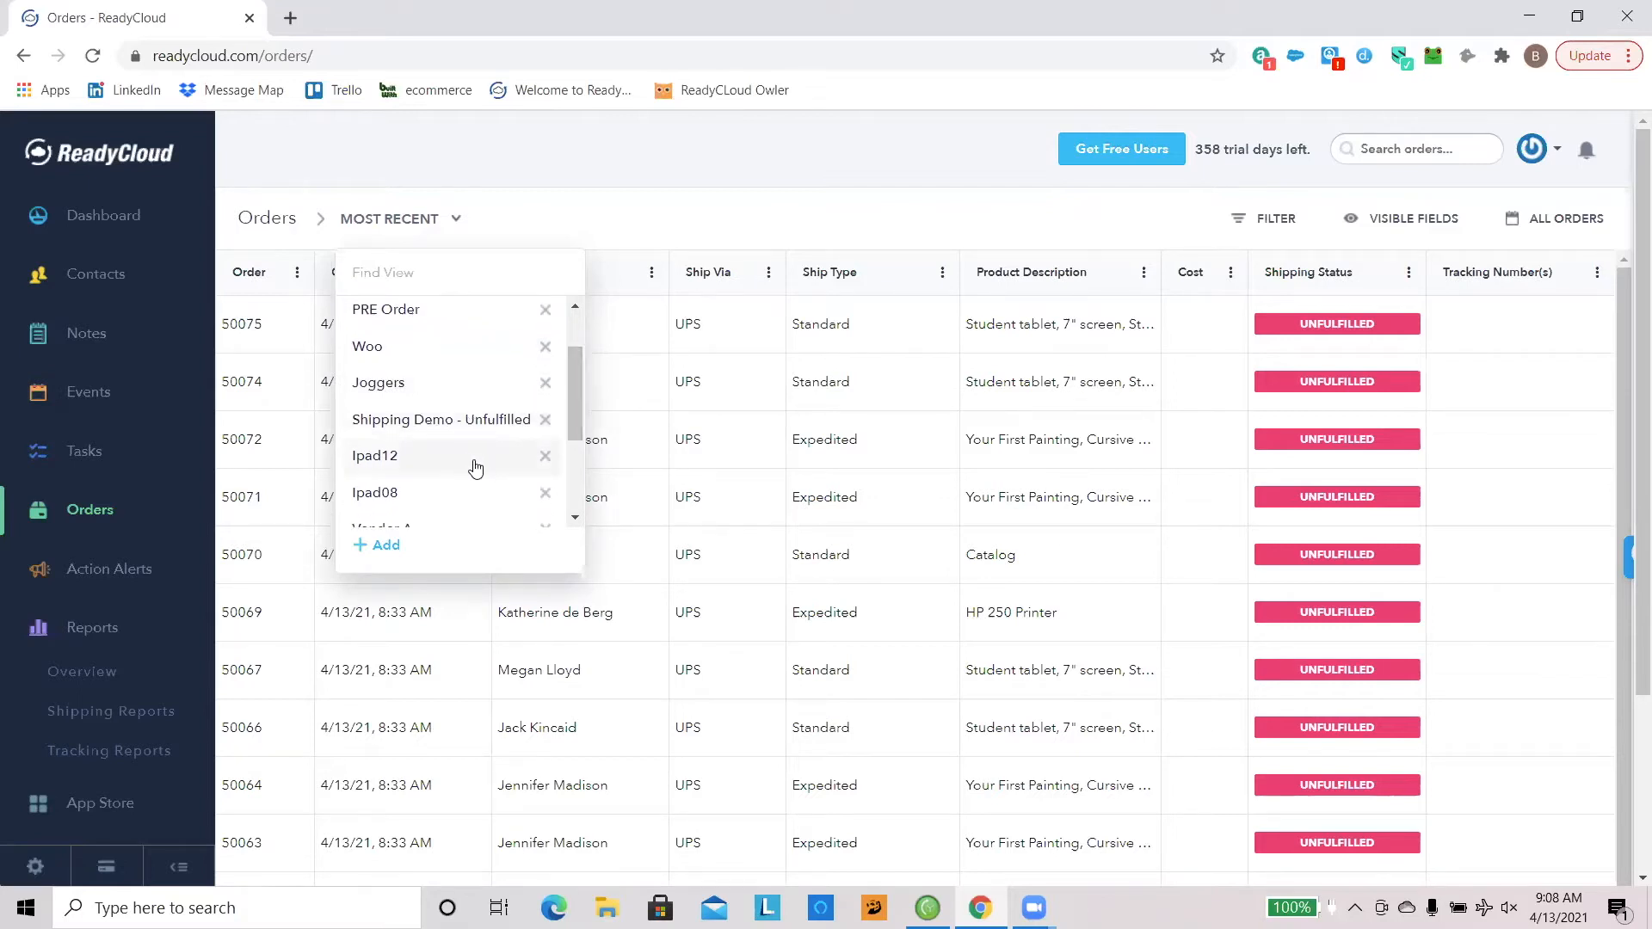
left_click_drag(573, 424, 568, 454)
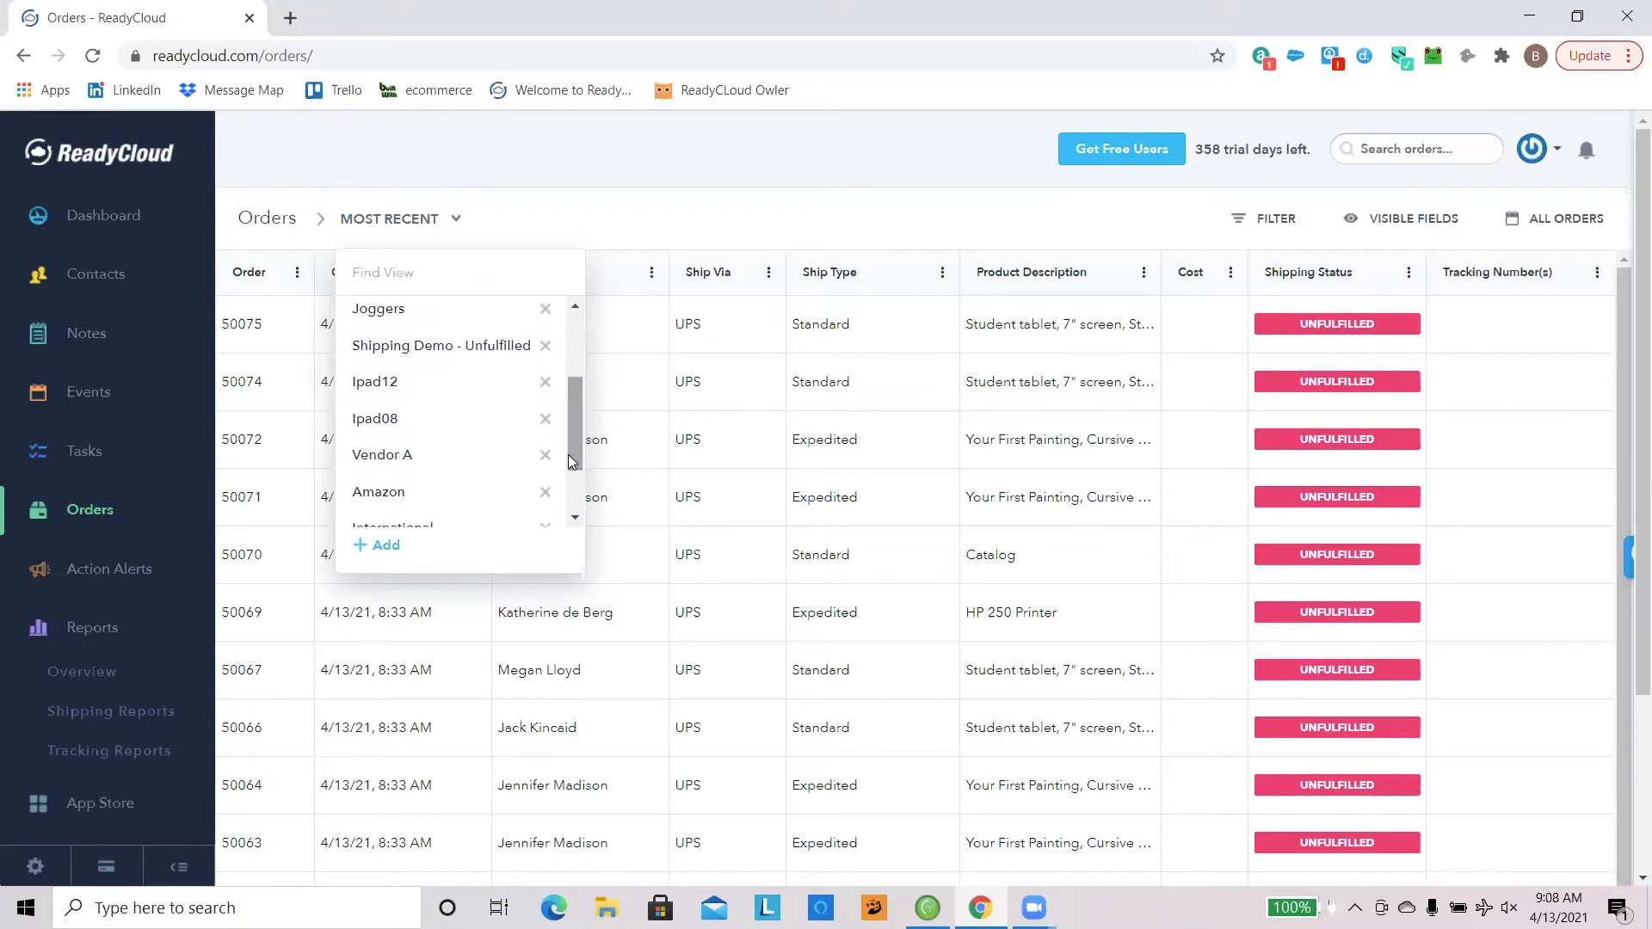
scroll(571, 446, "down", 1)
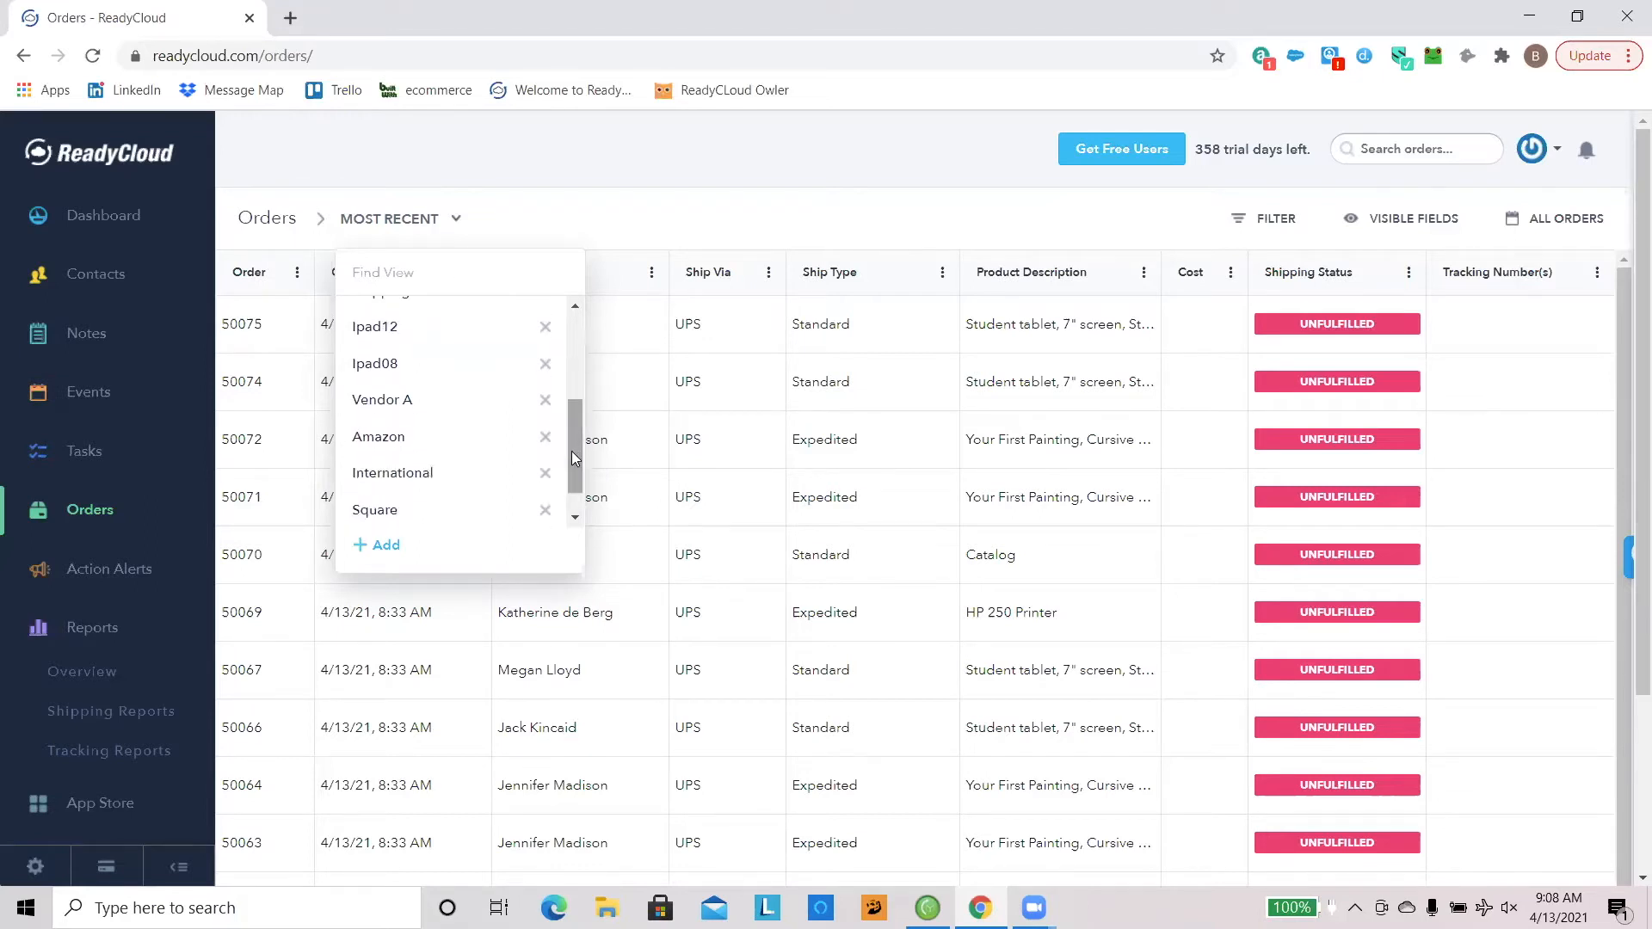
left_click_drag(577, 456, 545, 494)
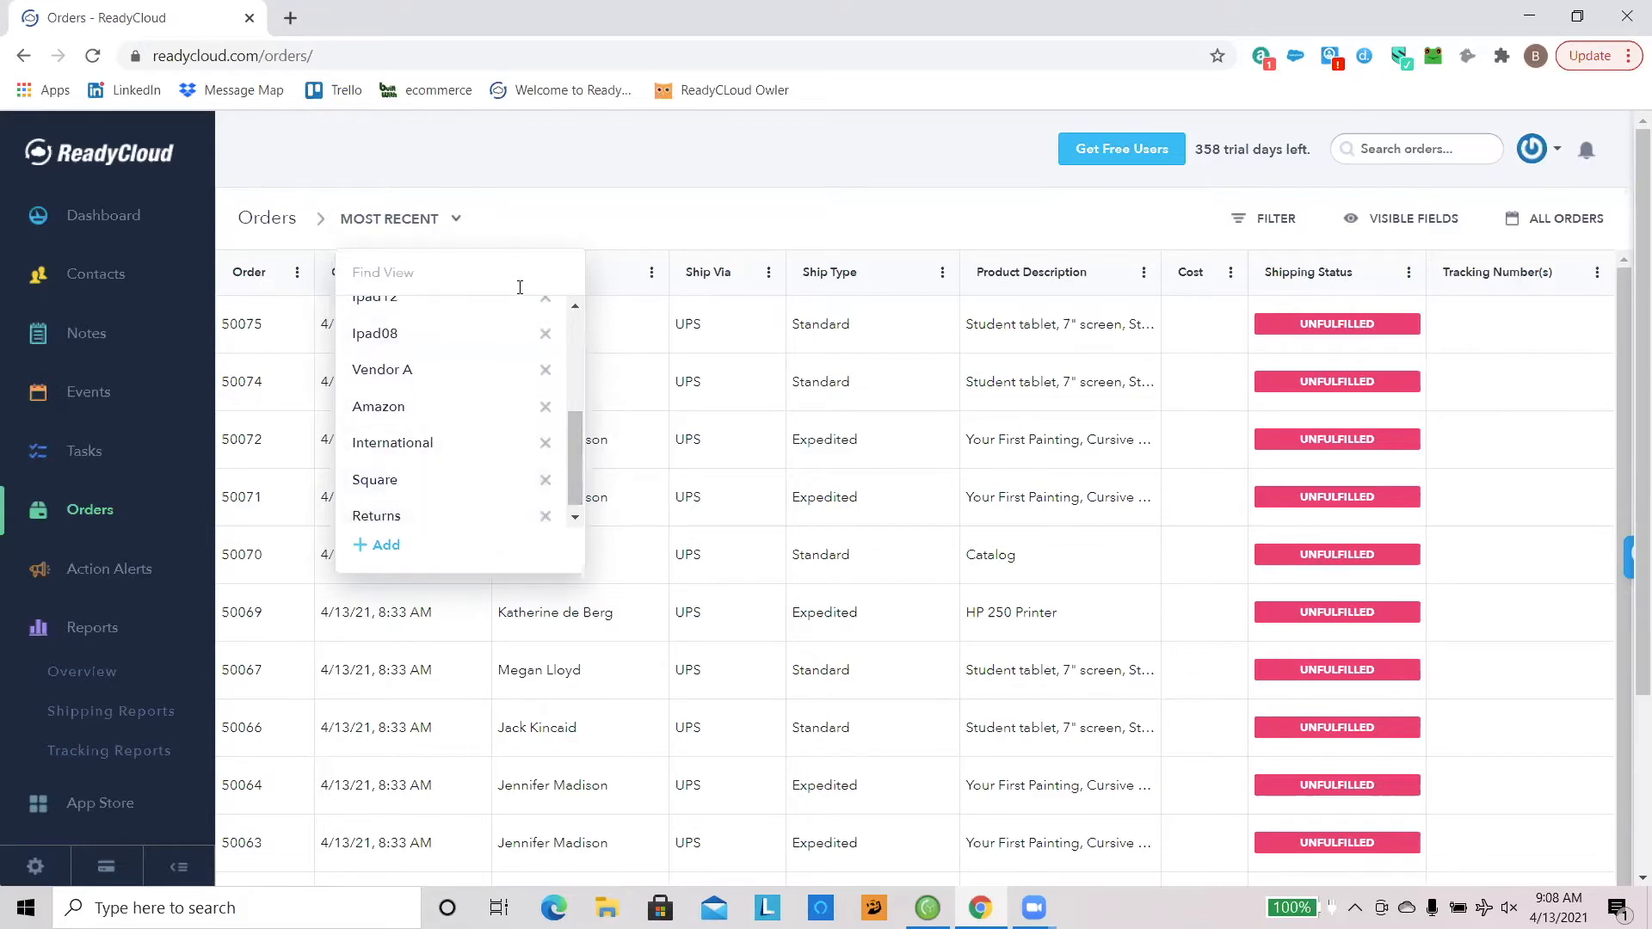
left_click_drag(578, 453, 580, 358)
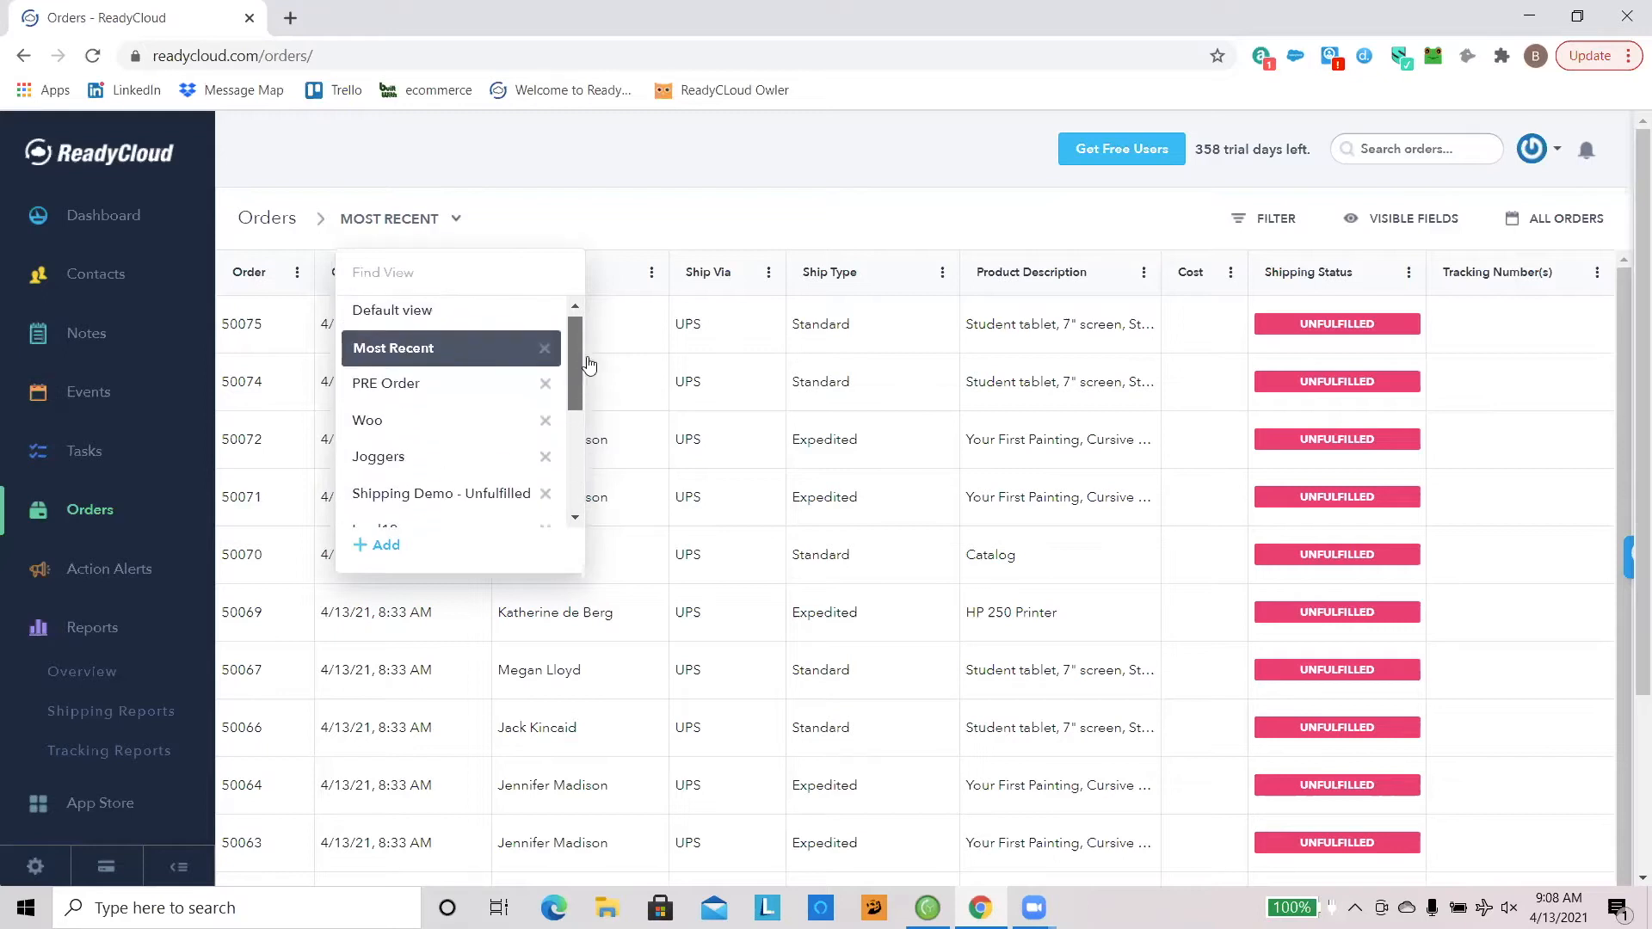
left_click(647, 242)
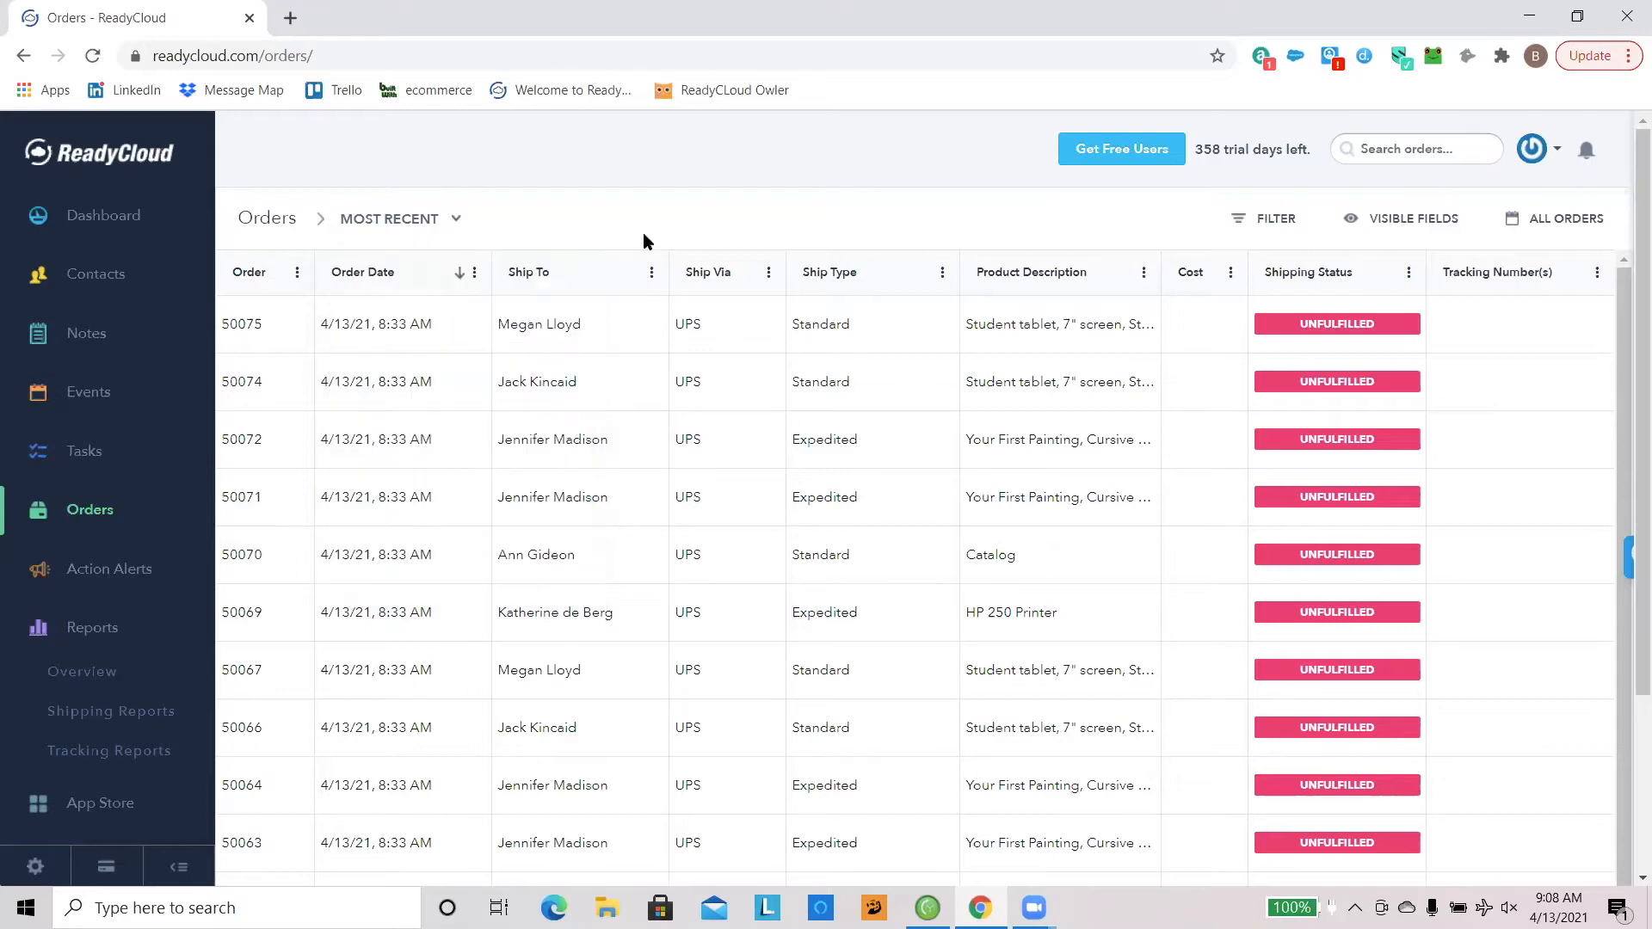
Step: Start a filter condition for the orders and examine the fields available for it, without choosing another field
left_click(1238, 231)
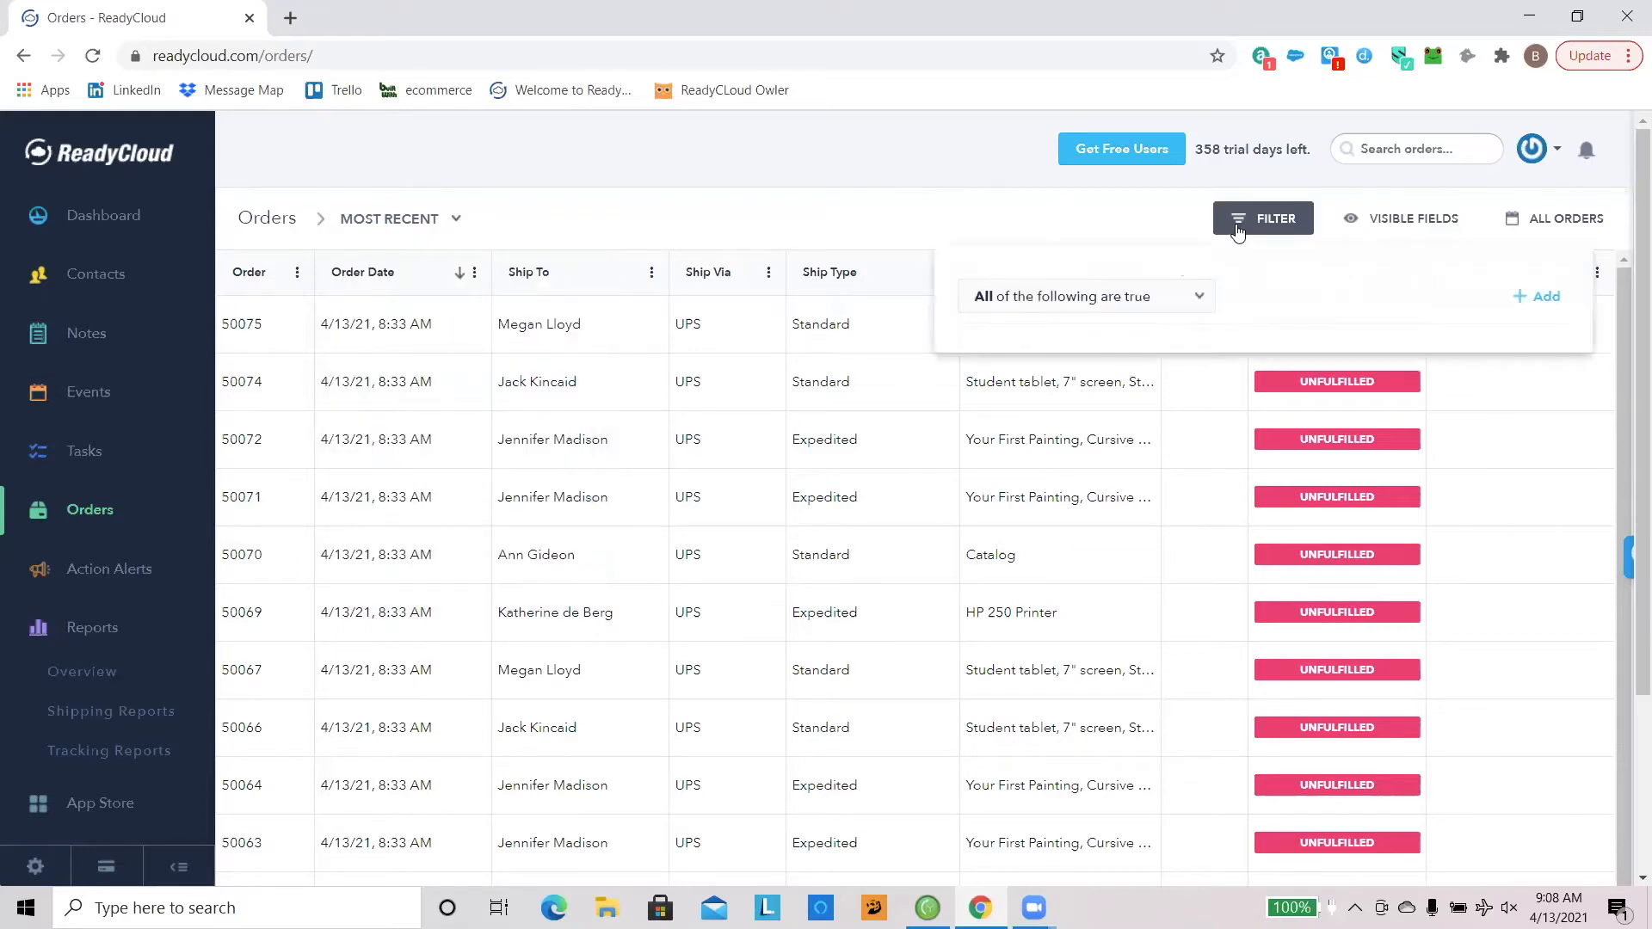
left_click(1535, 297)
left_click(1172, 352)
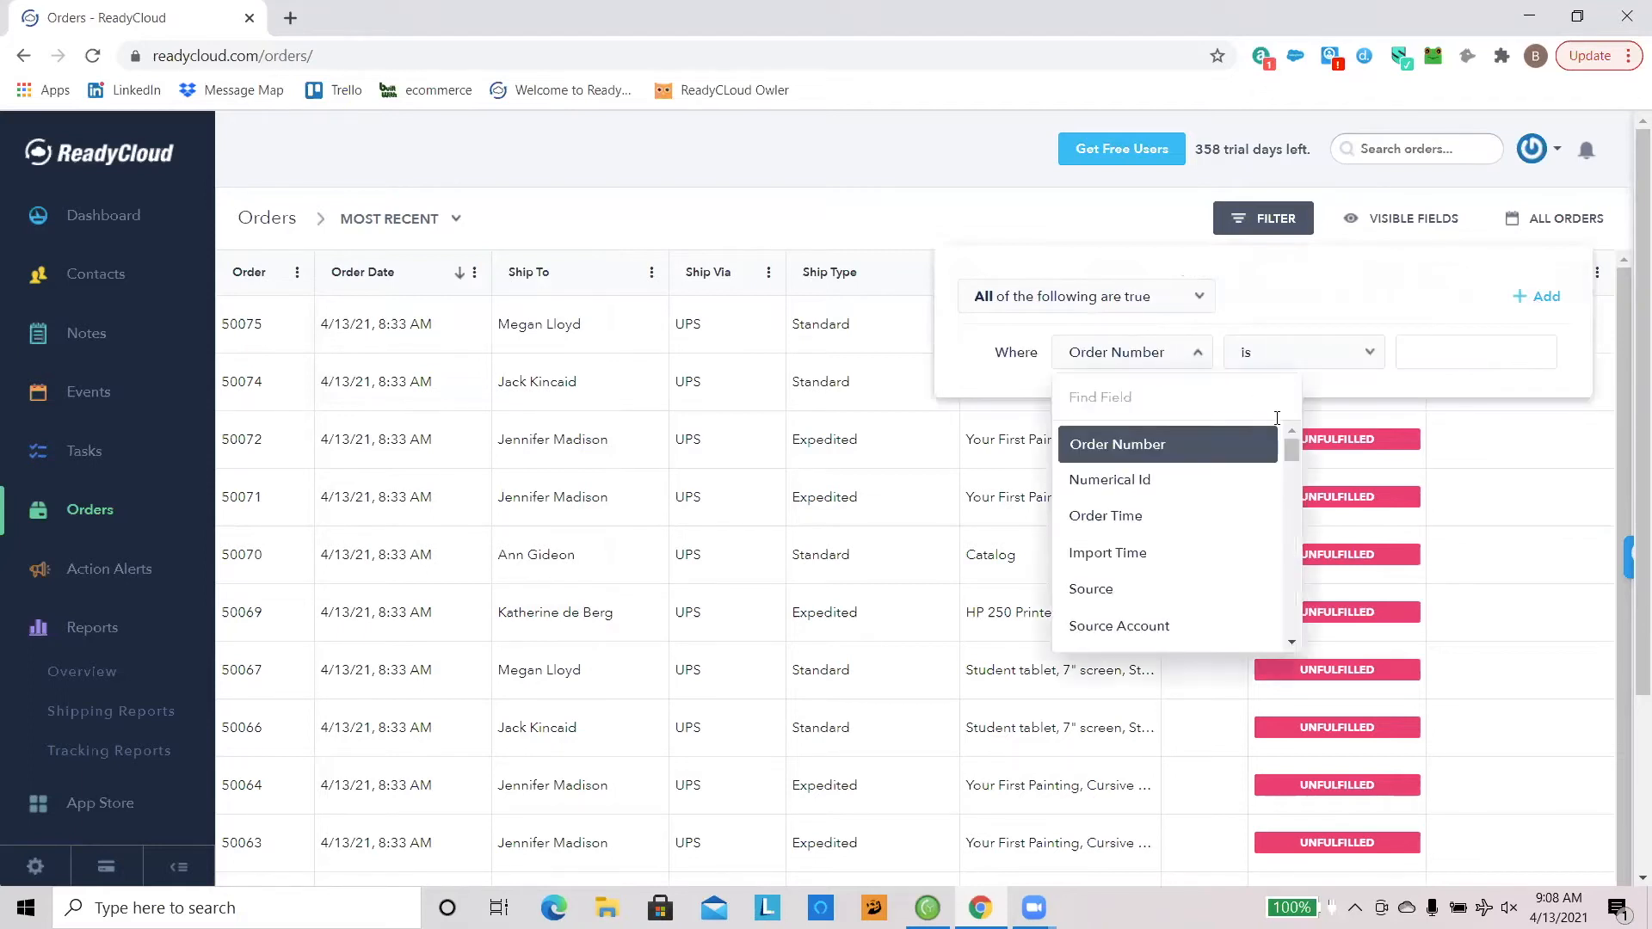
left_click_drag(1288, 451, 1292, 627)
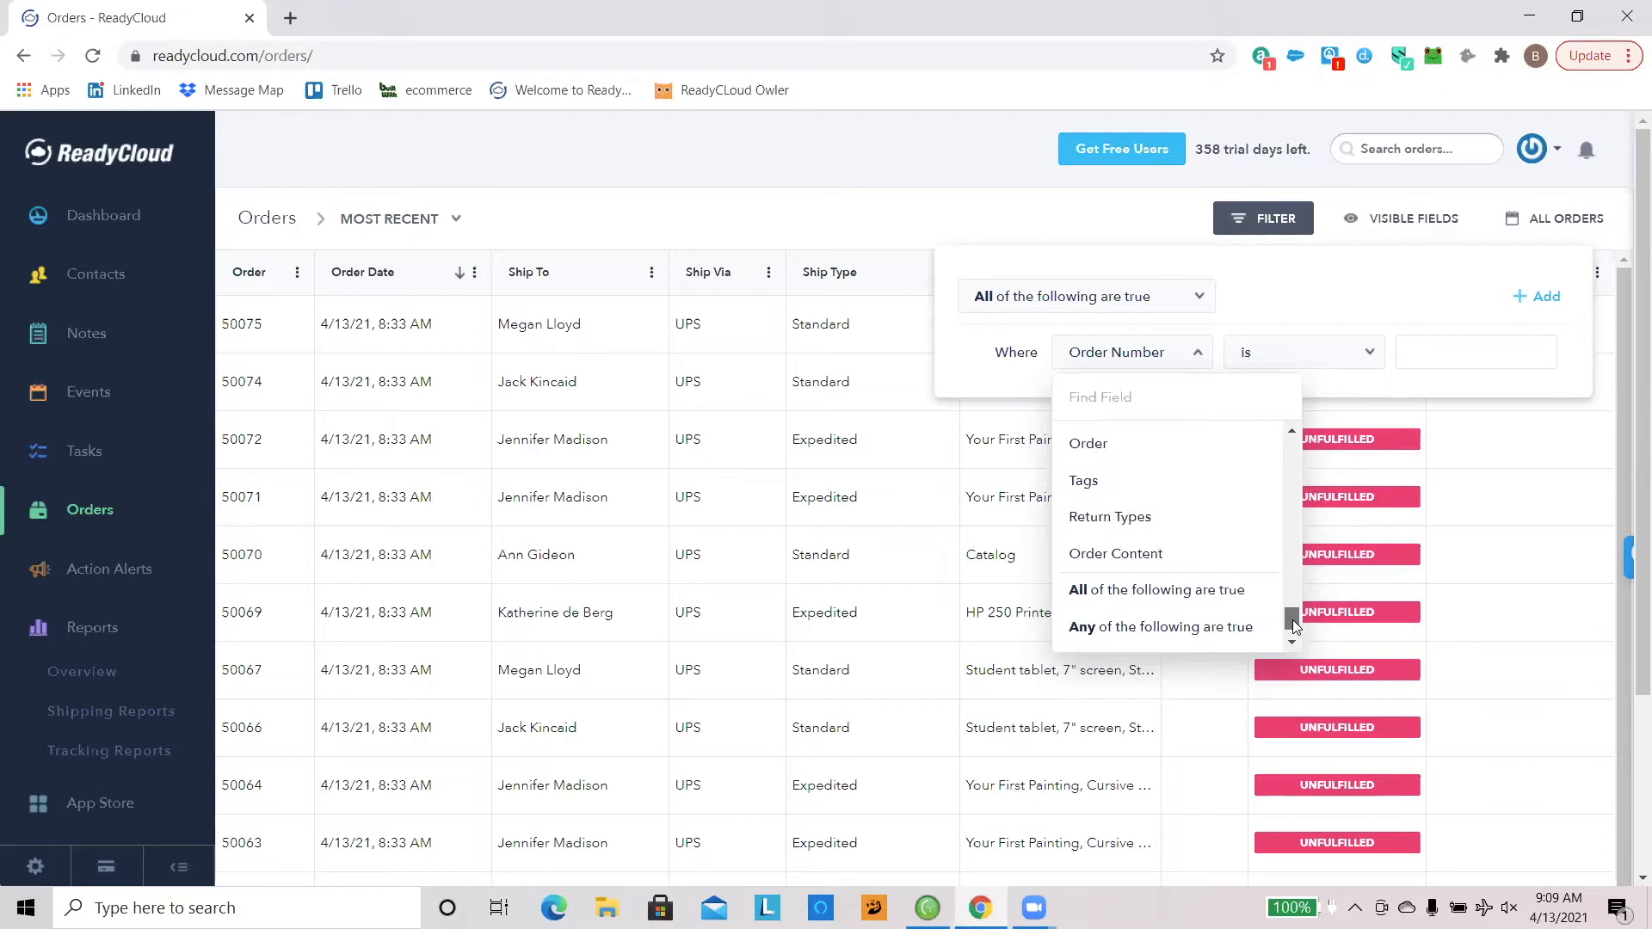
left_click(1291, 301)
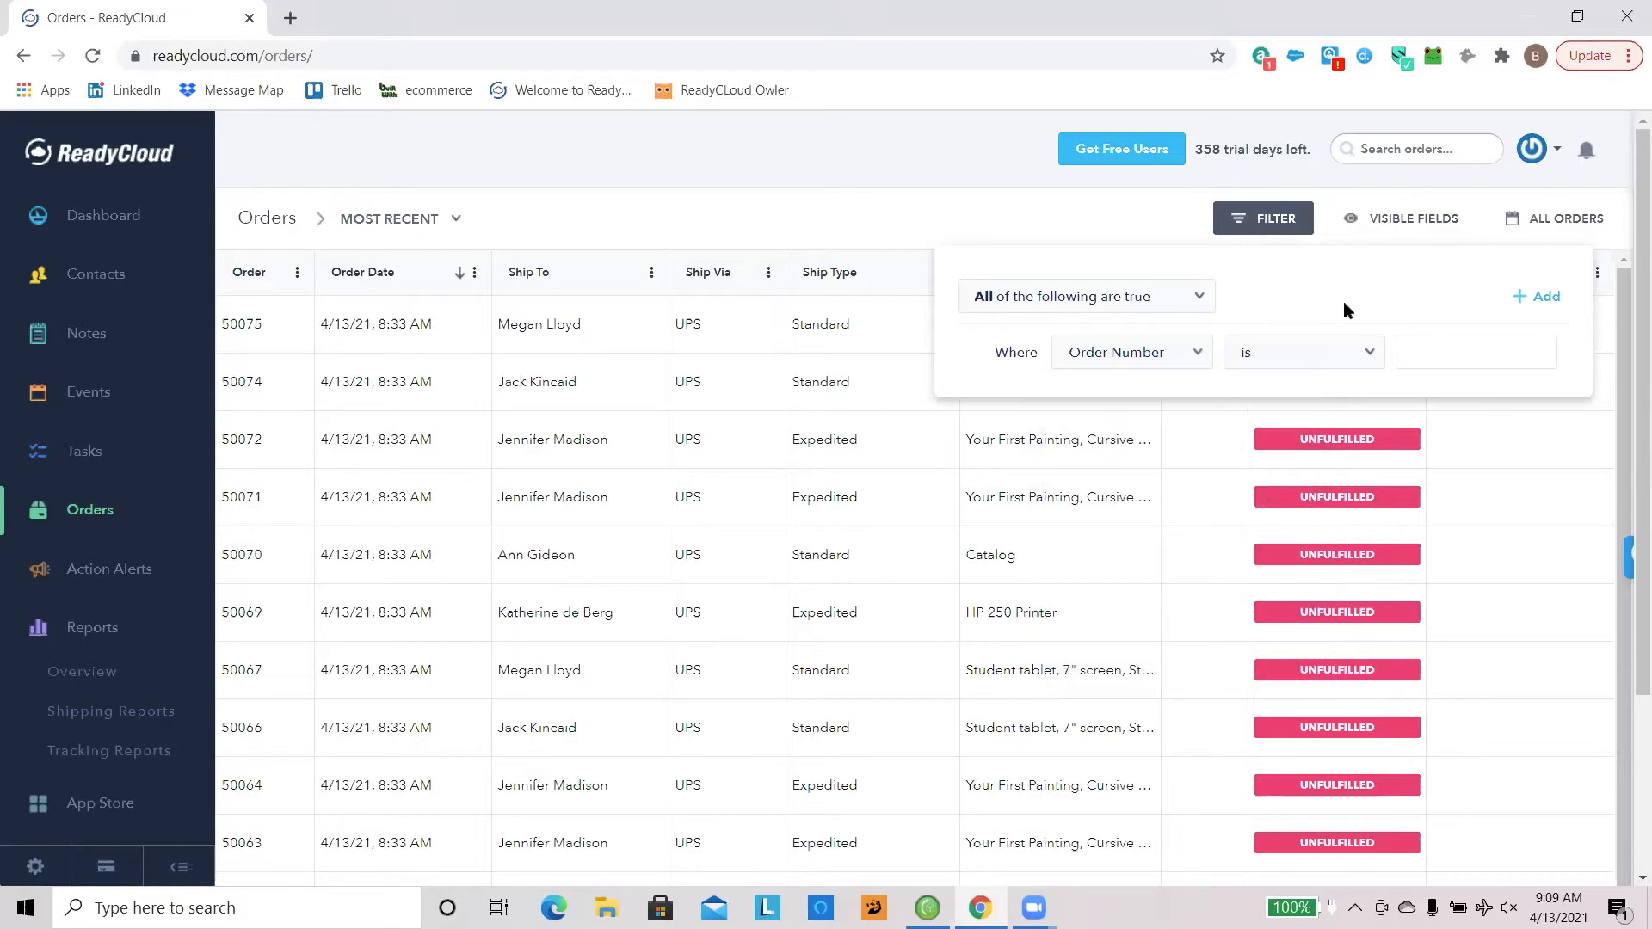
Step: Add the Total Weight column to the visible fields of the orders table
left_click(1382, 223)
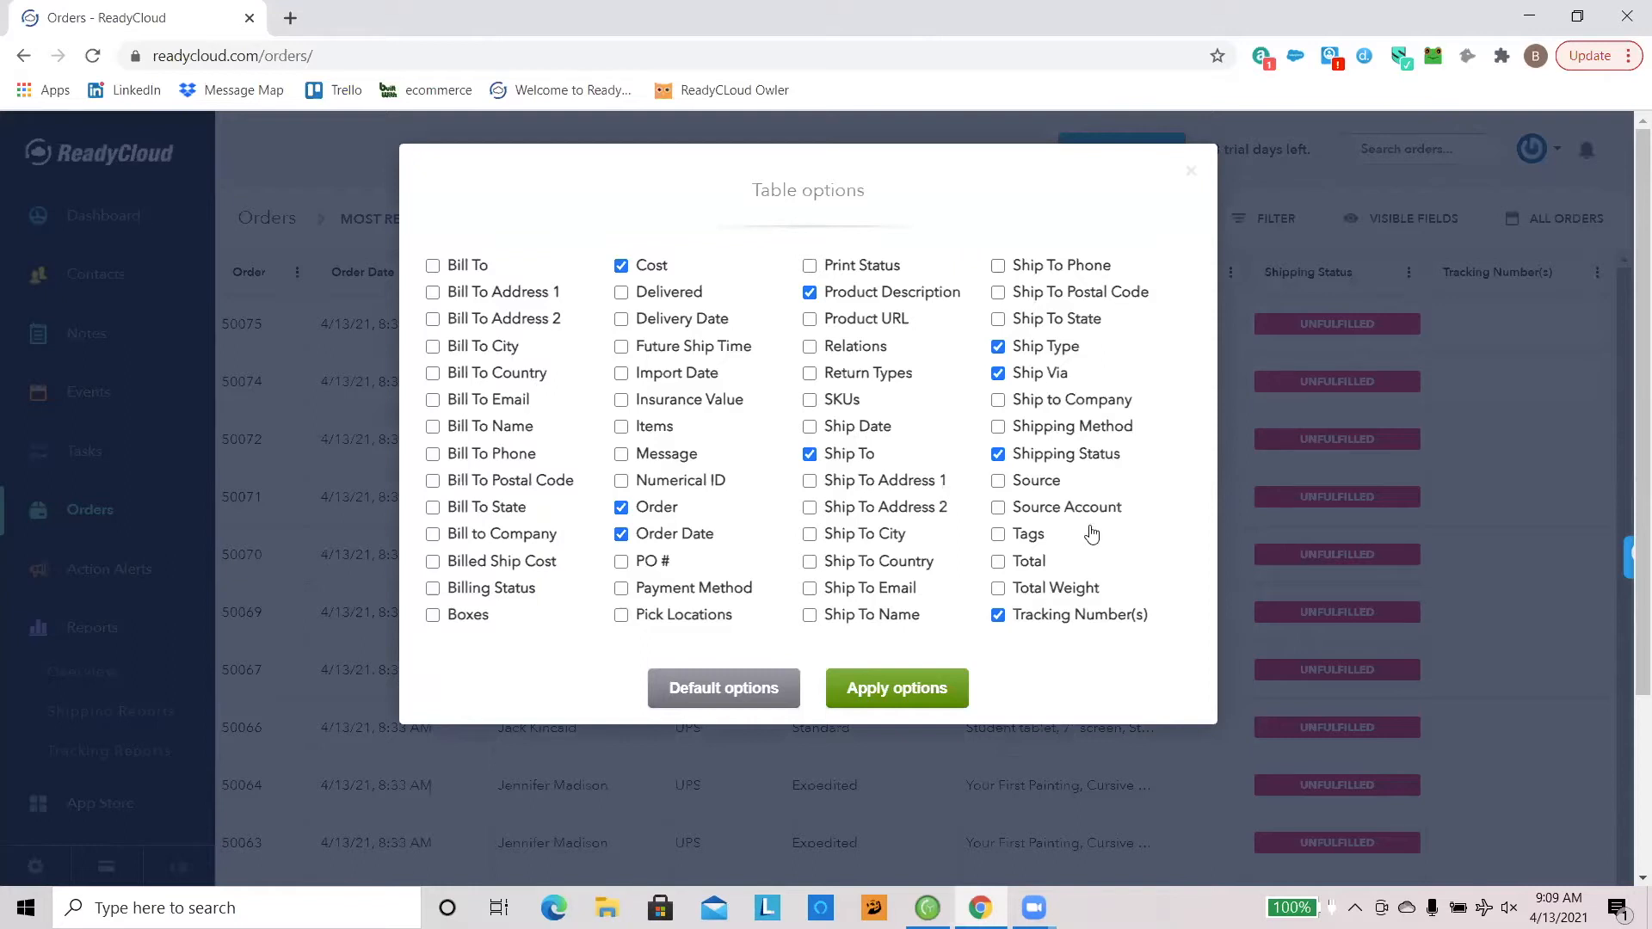
left_click(998, 589)
left_click(934, 685)
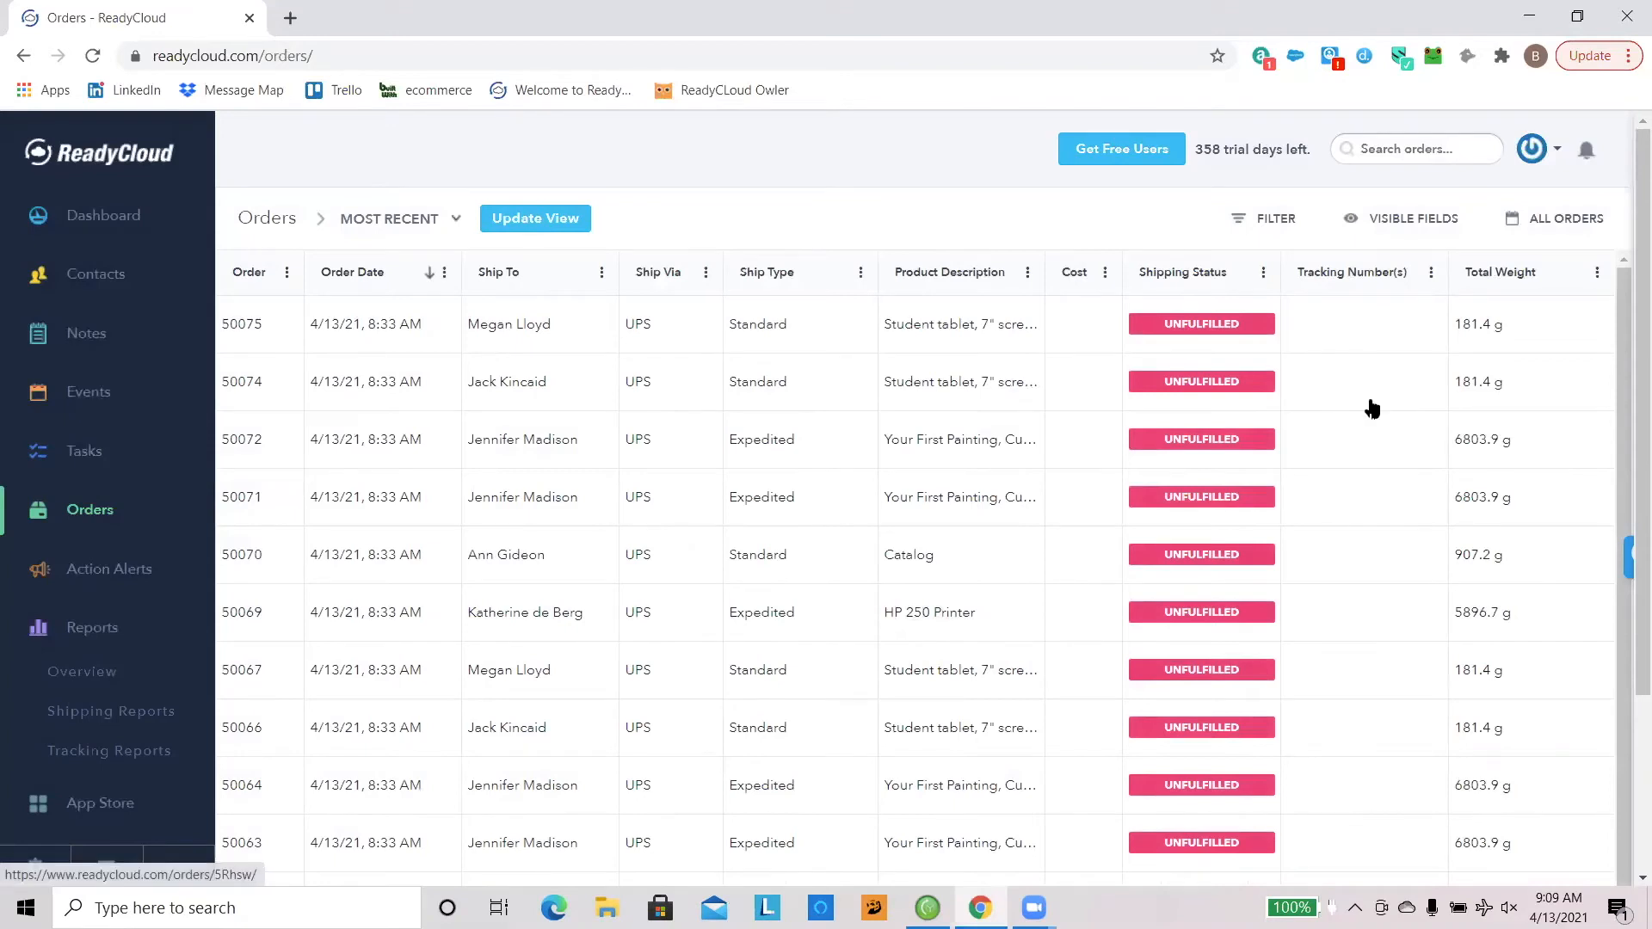
Step: Remove the Total Weight column from the orders table again
left_click(1376, 227)
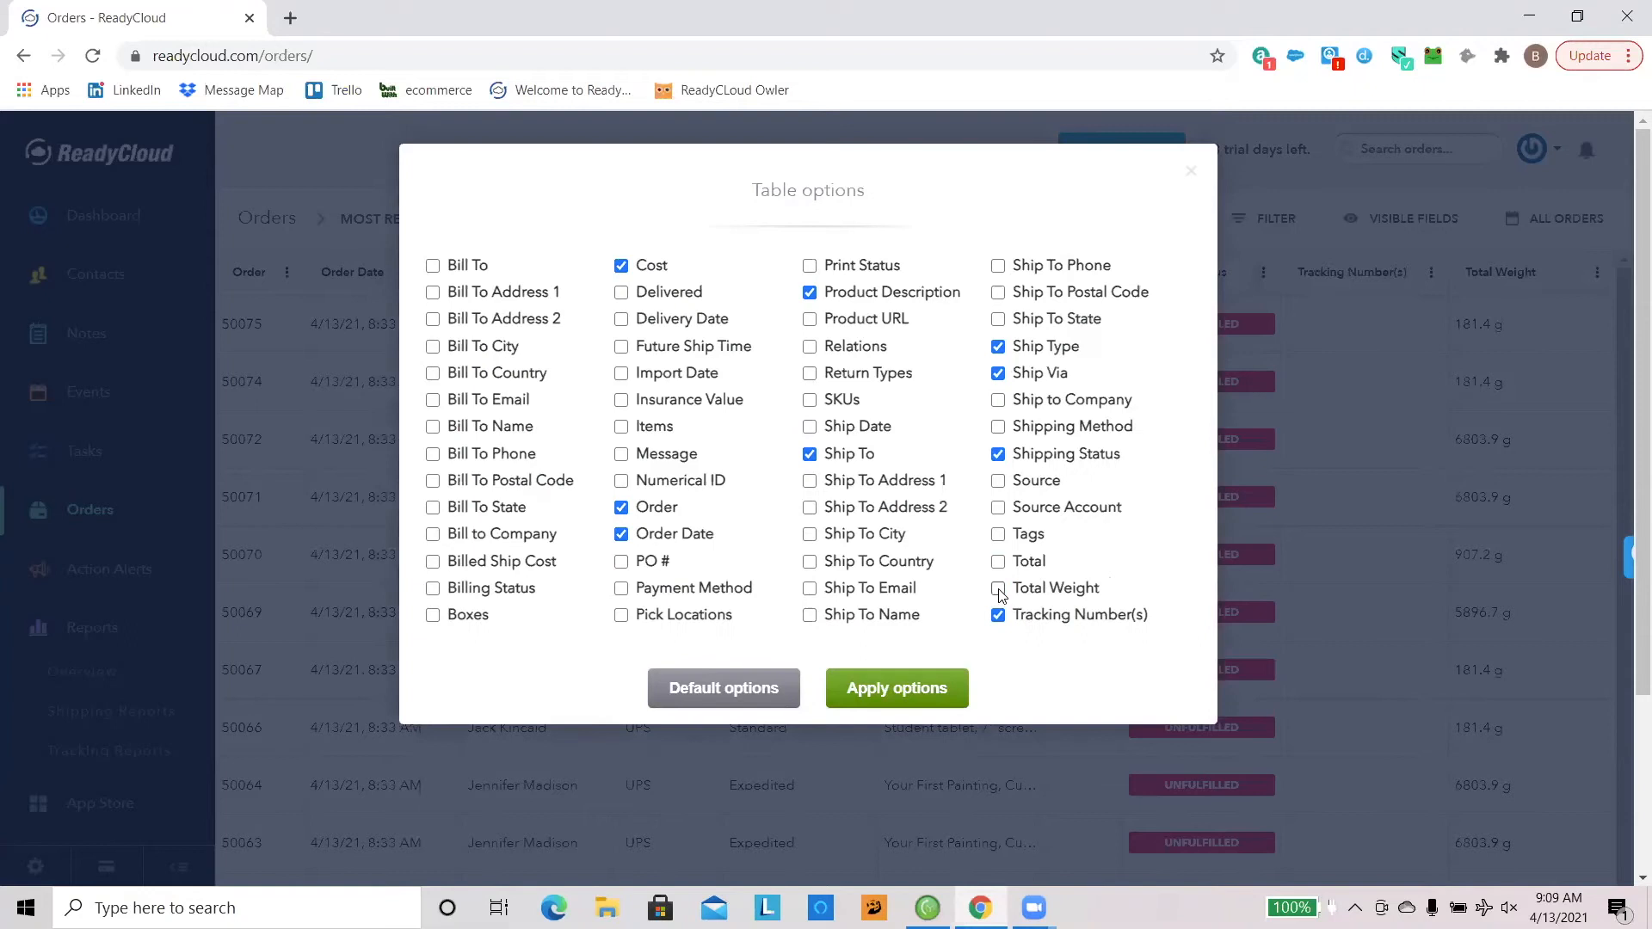
left_click(875, 693)
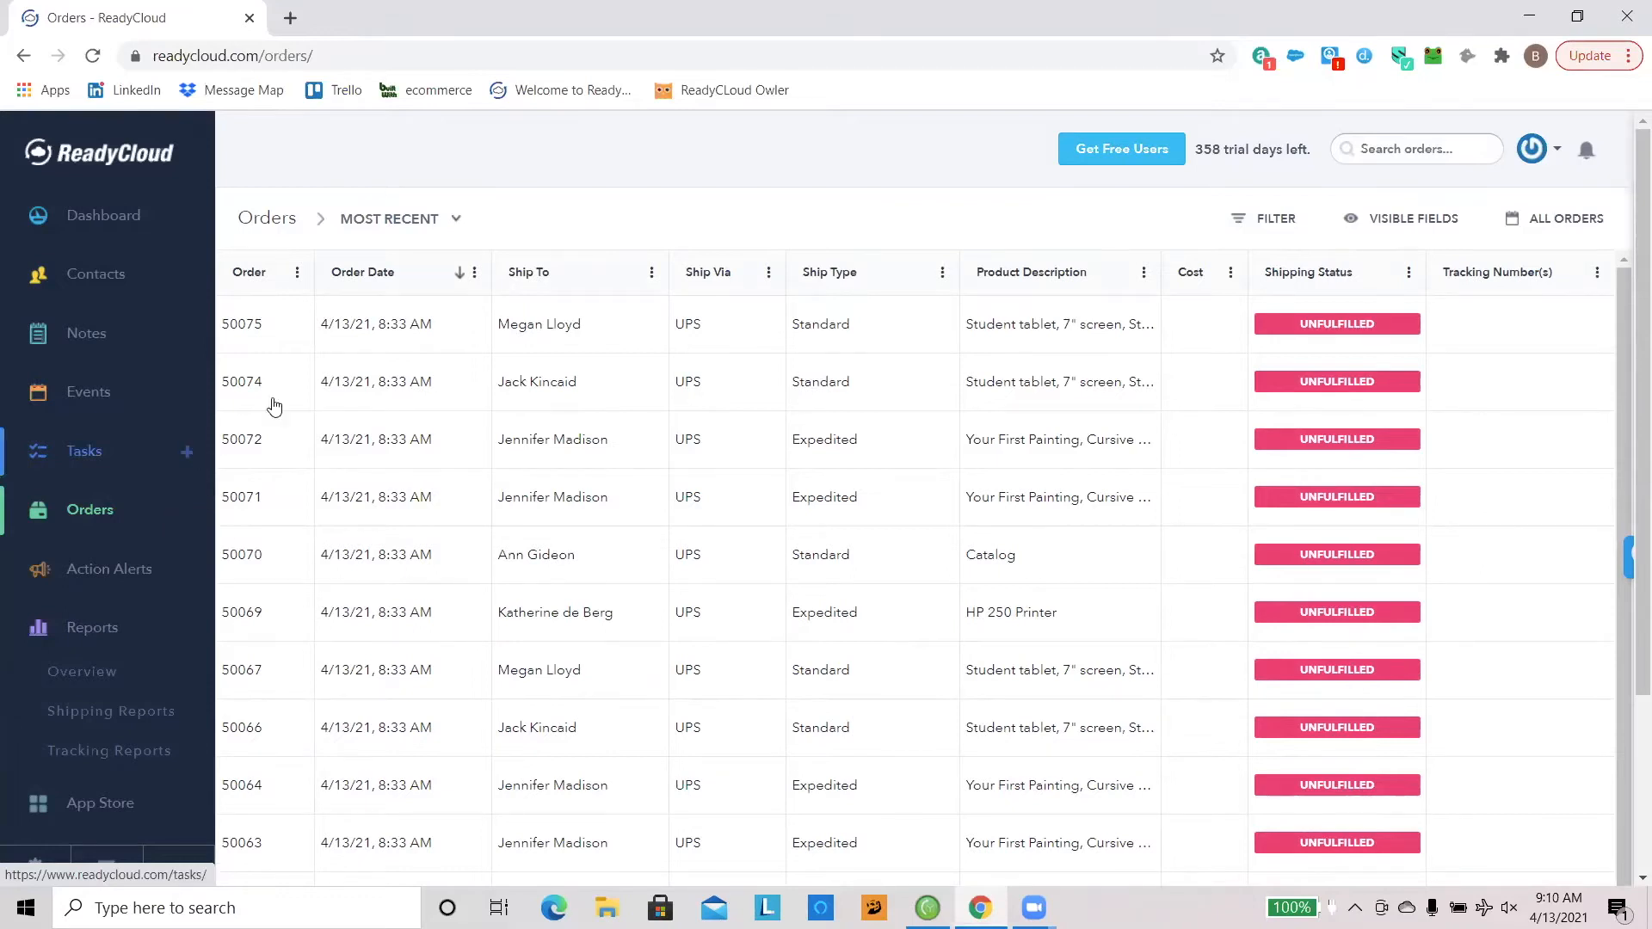
Step: Open the first order in the Most Recent view and display its notes
left_click(308, 343)
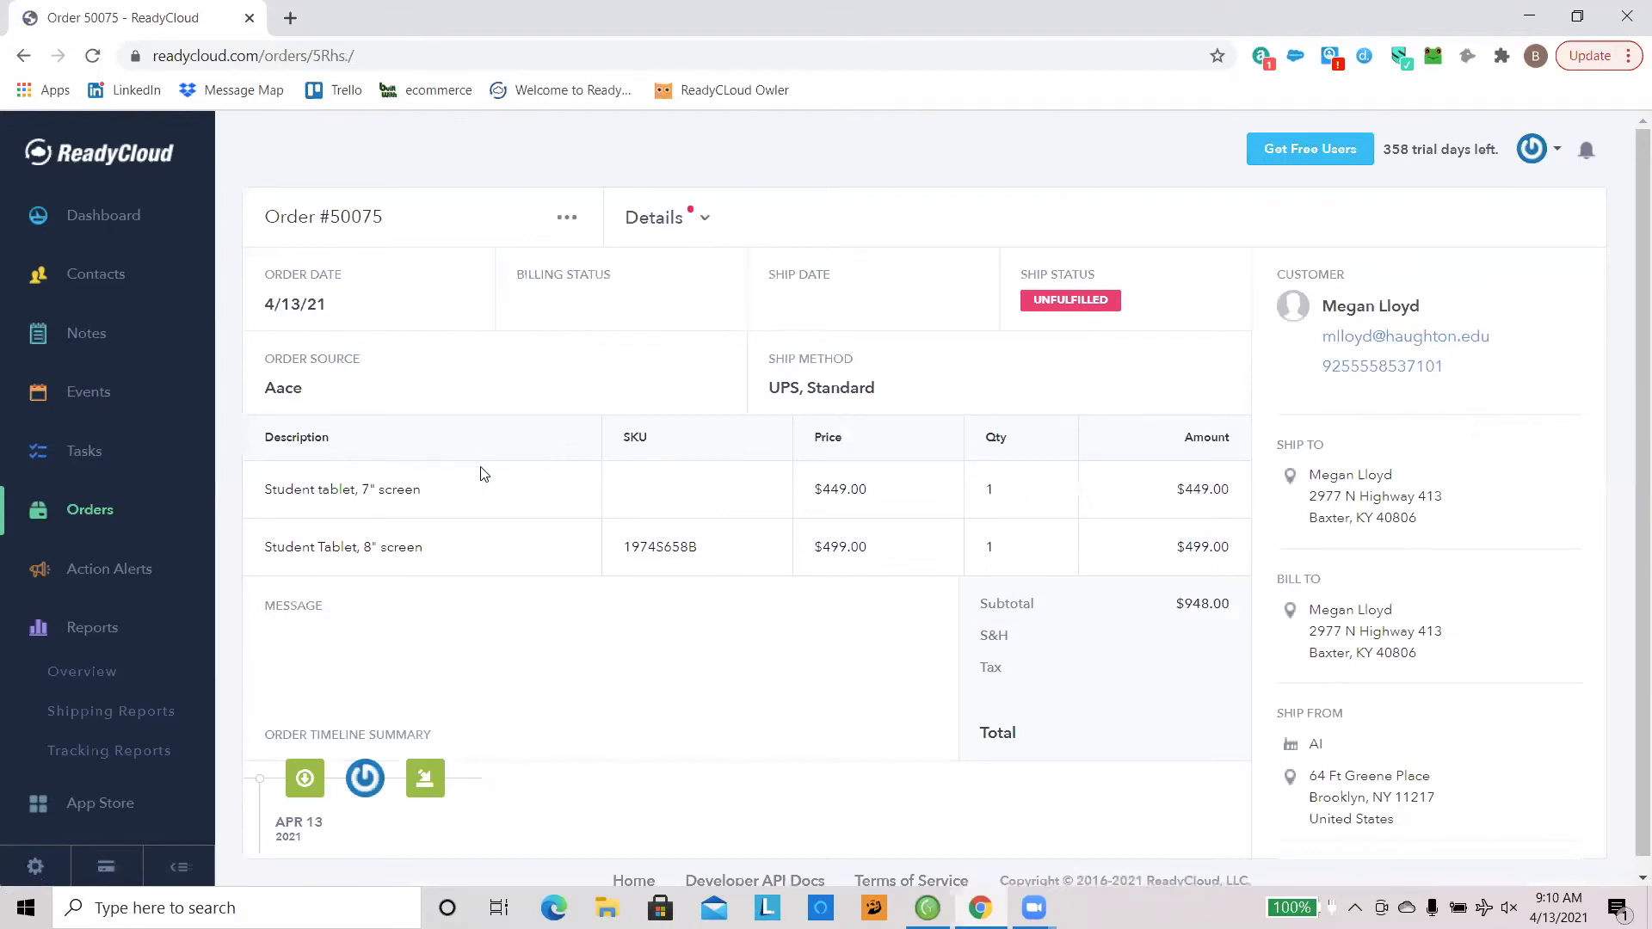
left_click(656, 231)
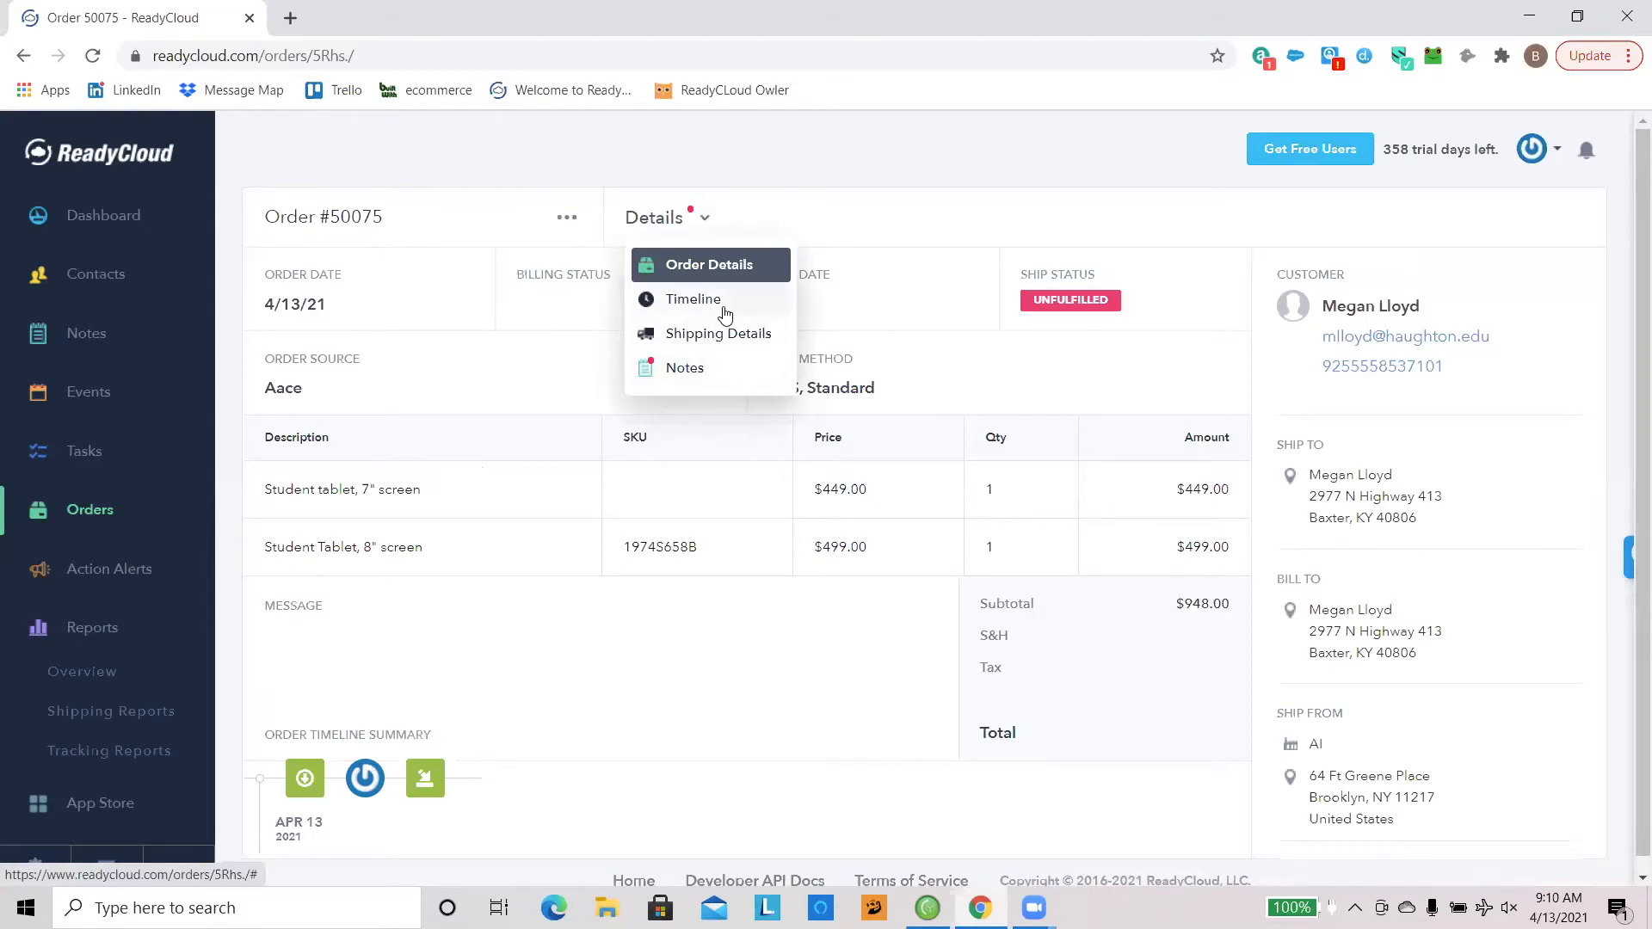
left_click(718, 373)
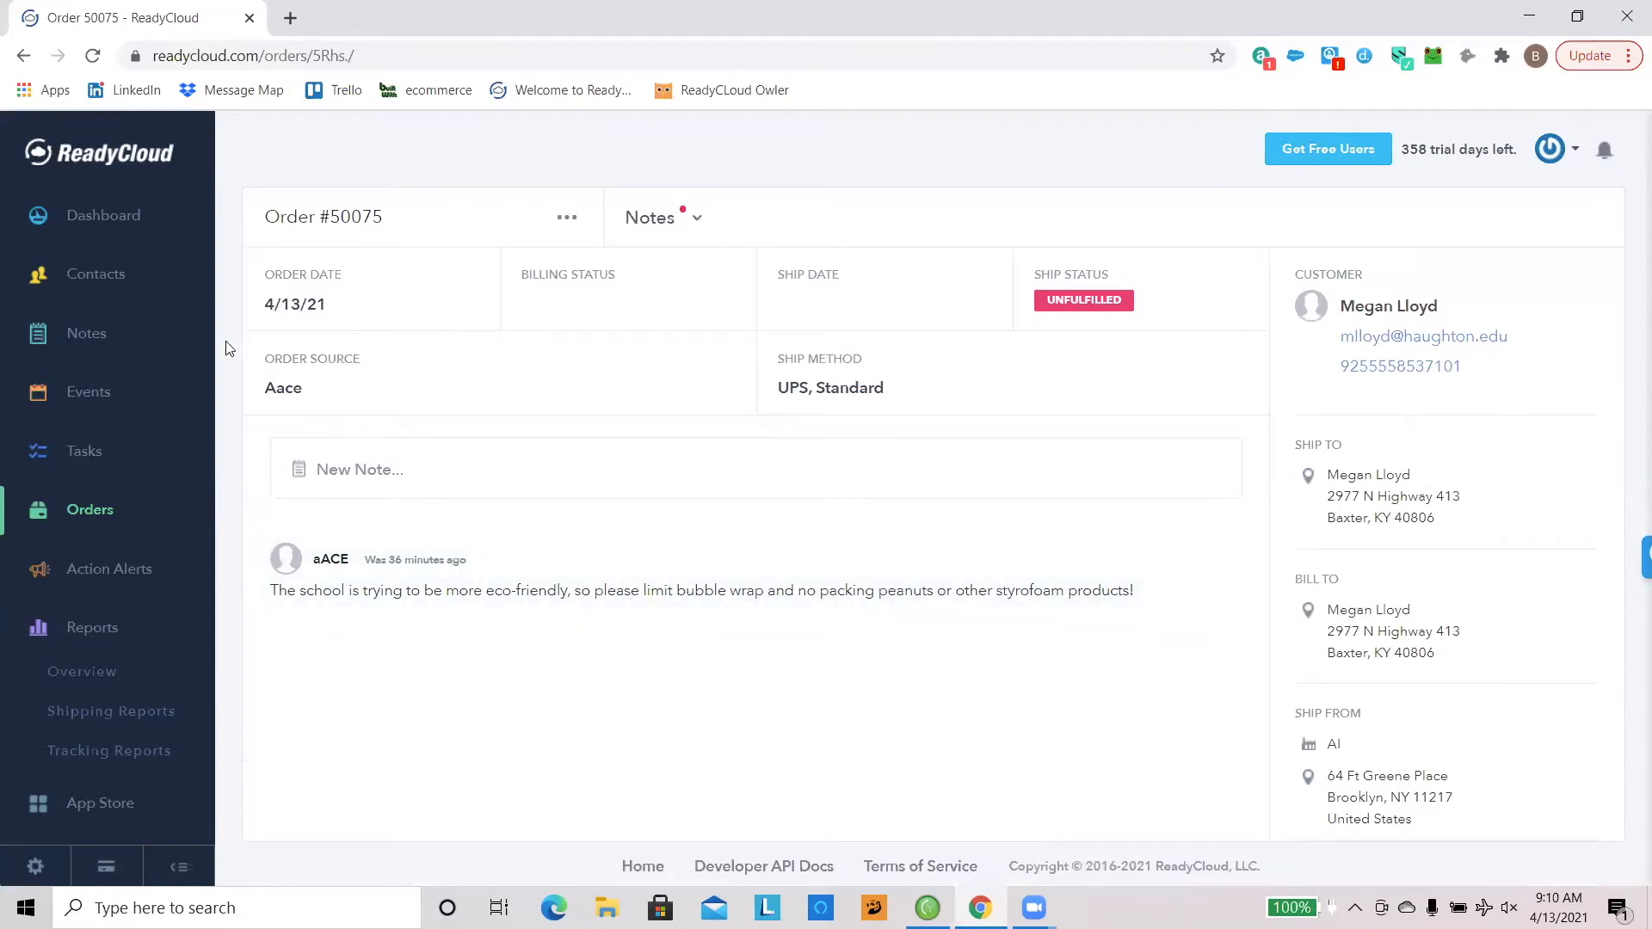
Step: Display the order's details with its line items and then its timeline
left_click(671, 229)
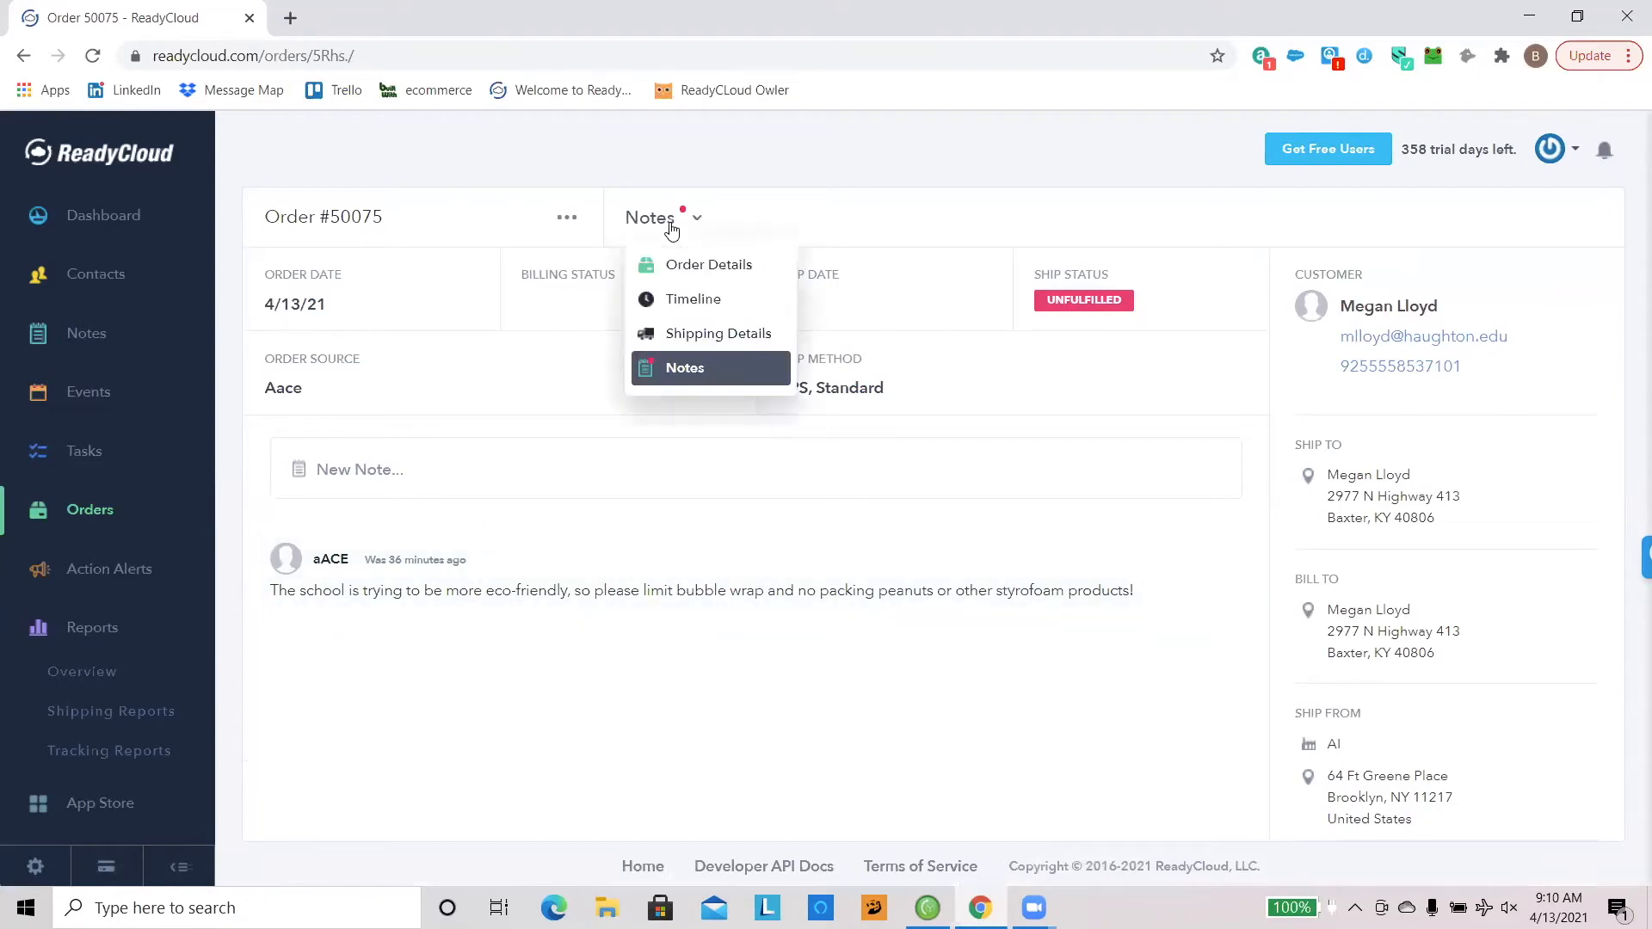
left_click(710, 266)
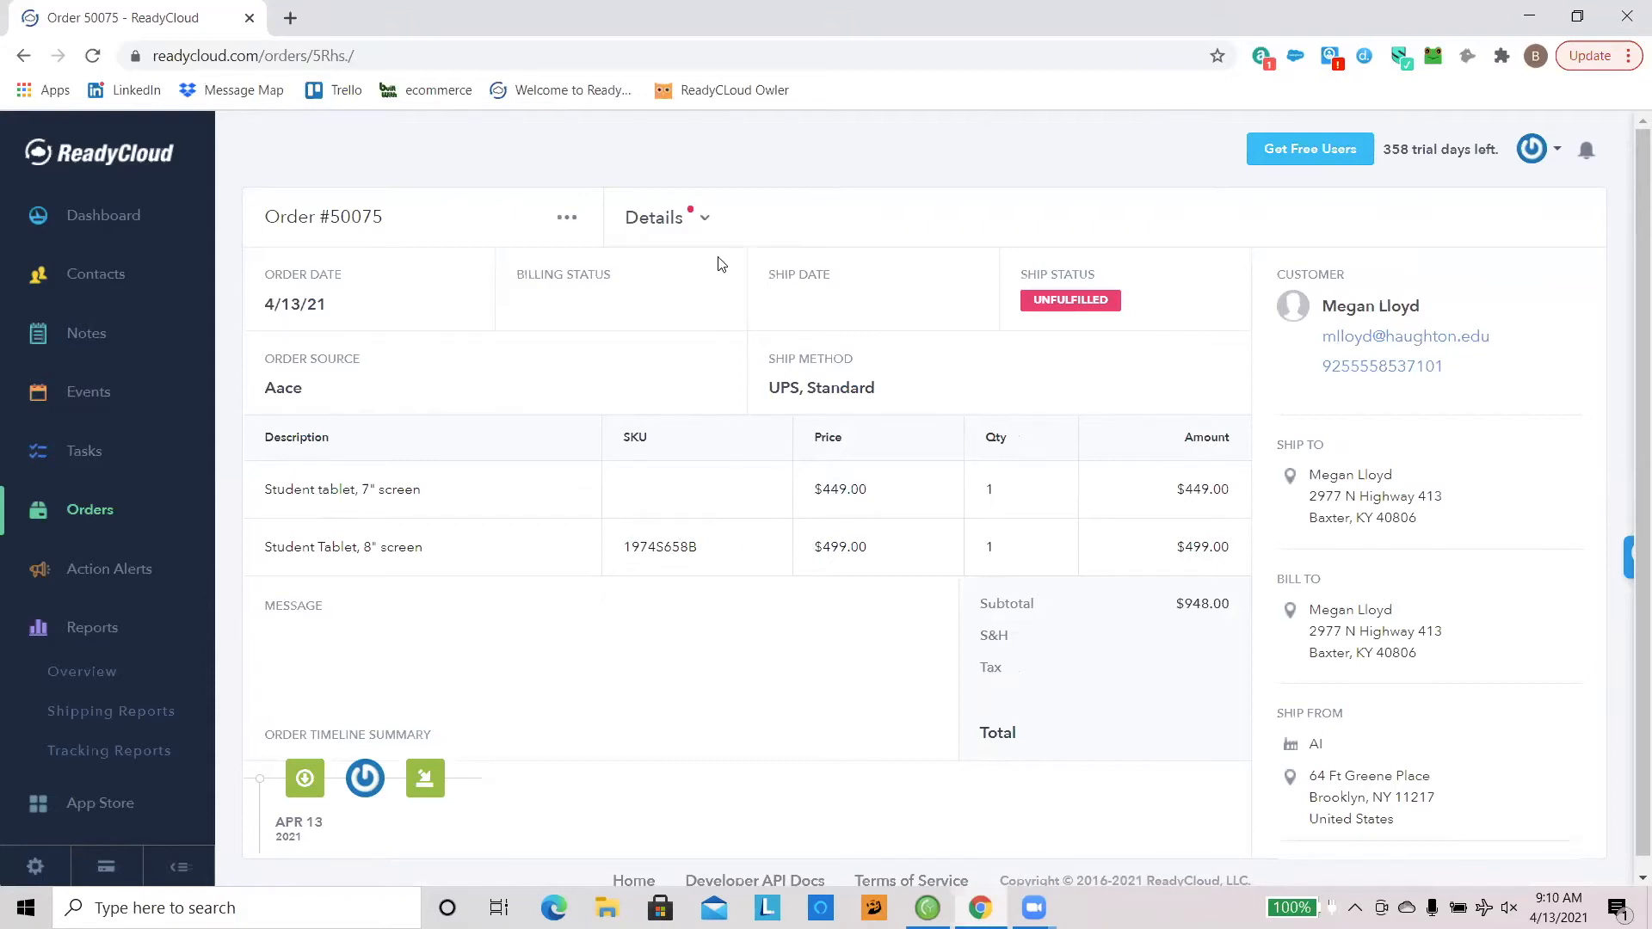
left_click(676, 218)
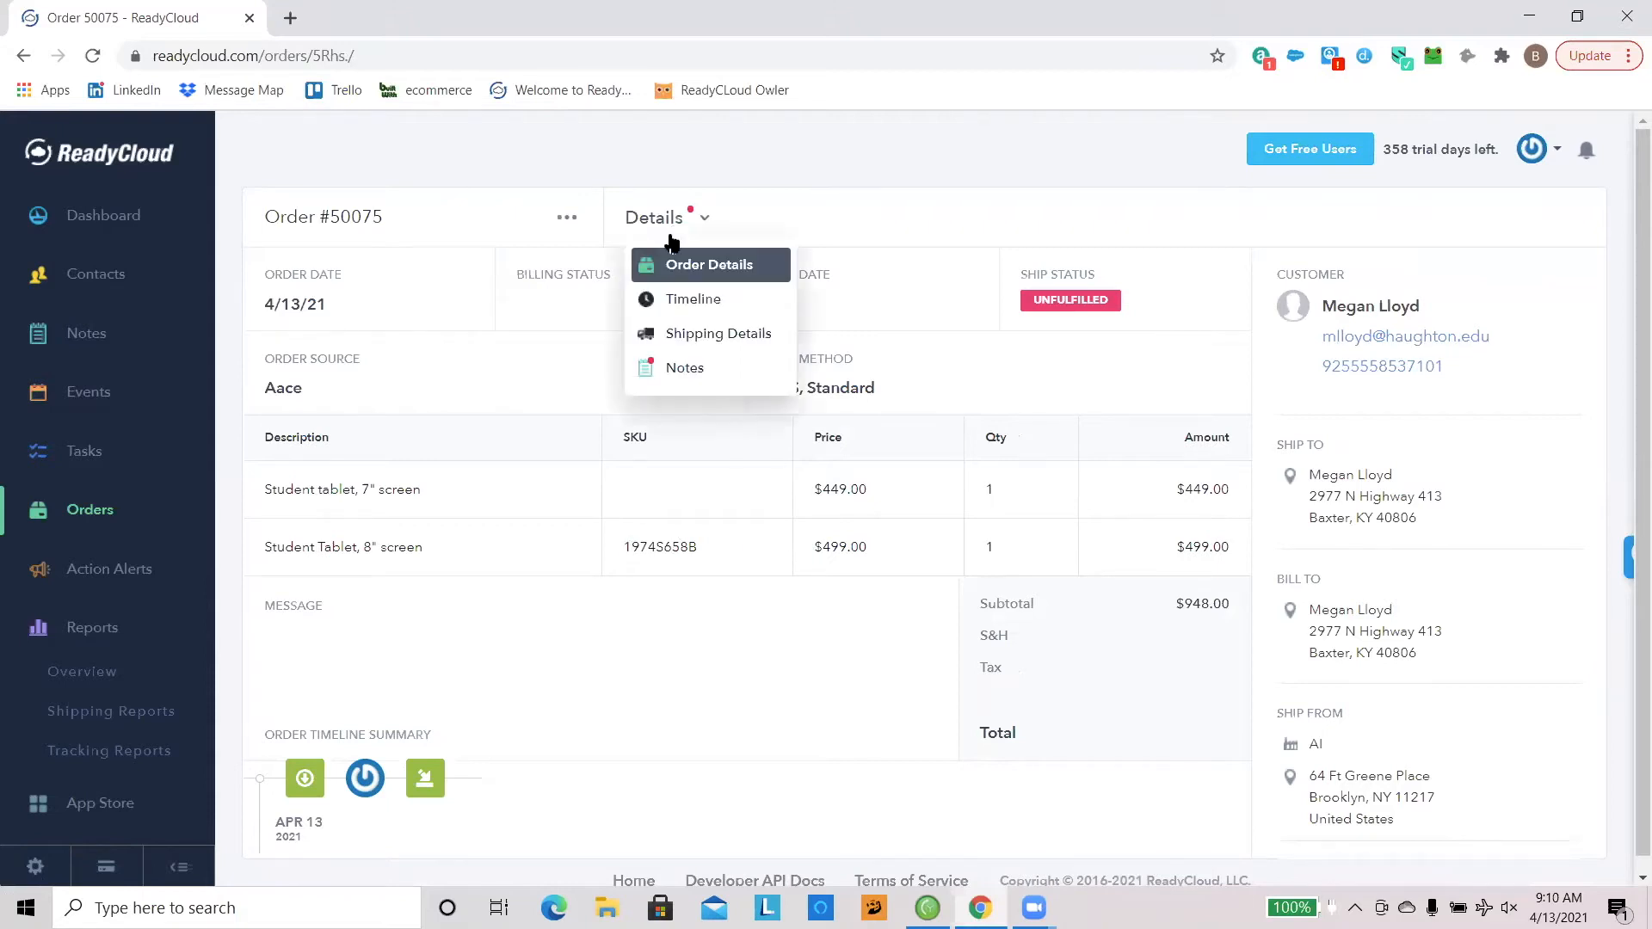
left_click(714, 296)
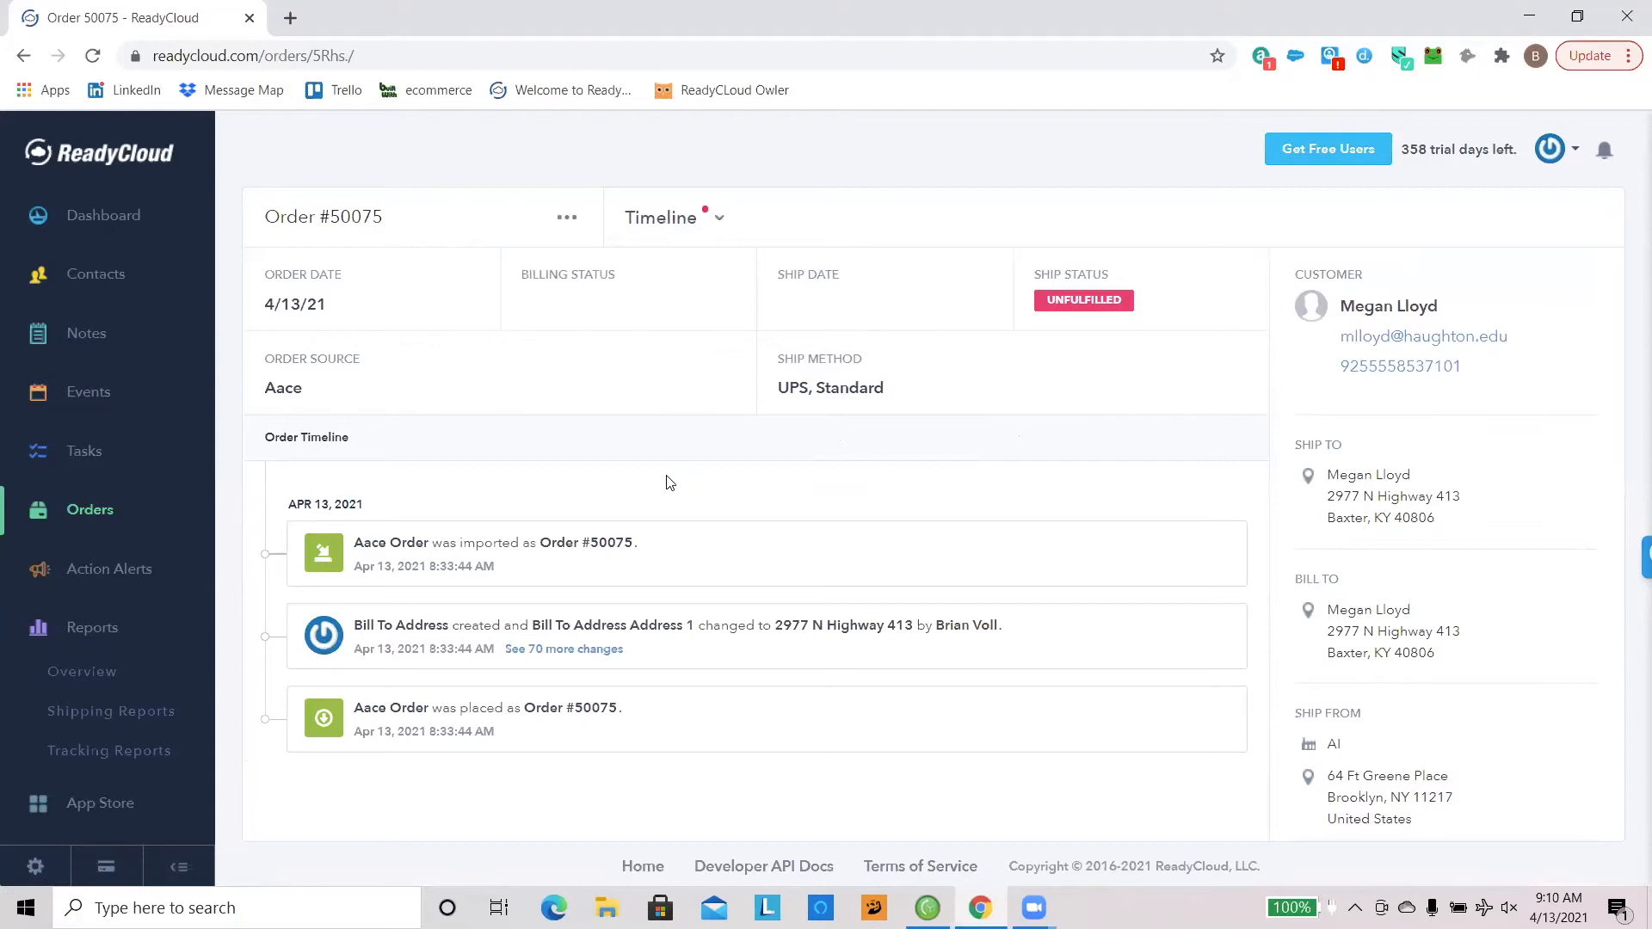
Step: Open the additional changes listed in the order's timeline, review the imported field values and close the revision page
left_click(567, 651)
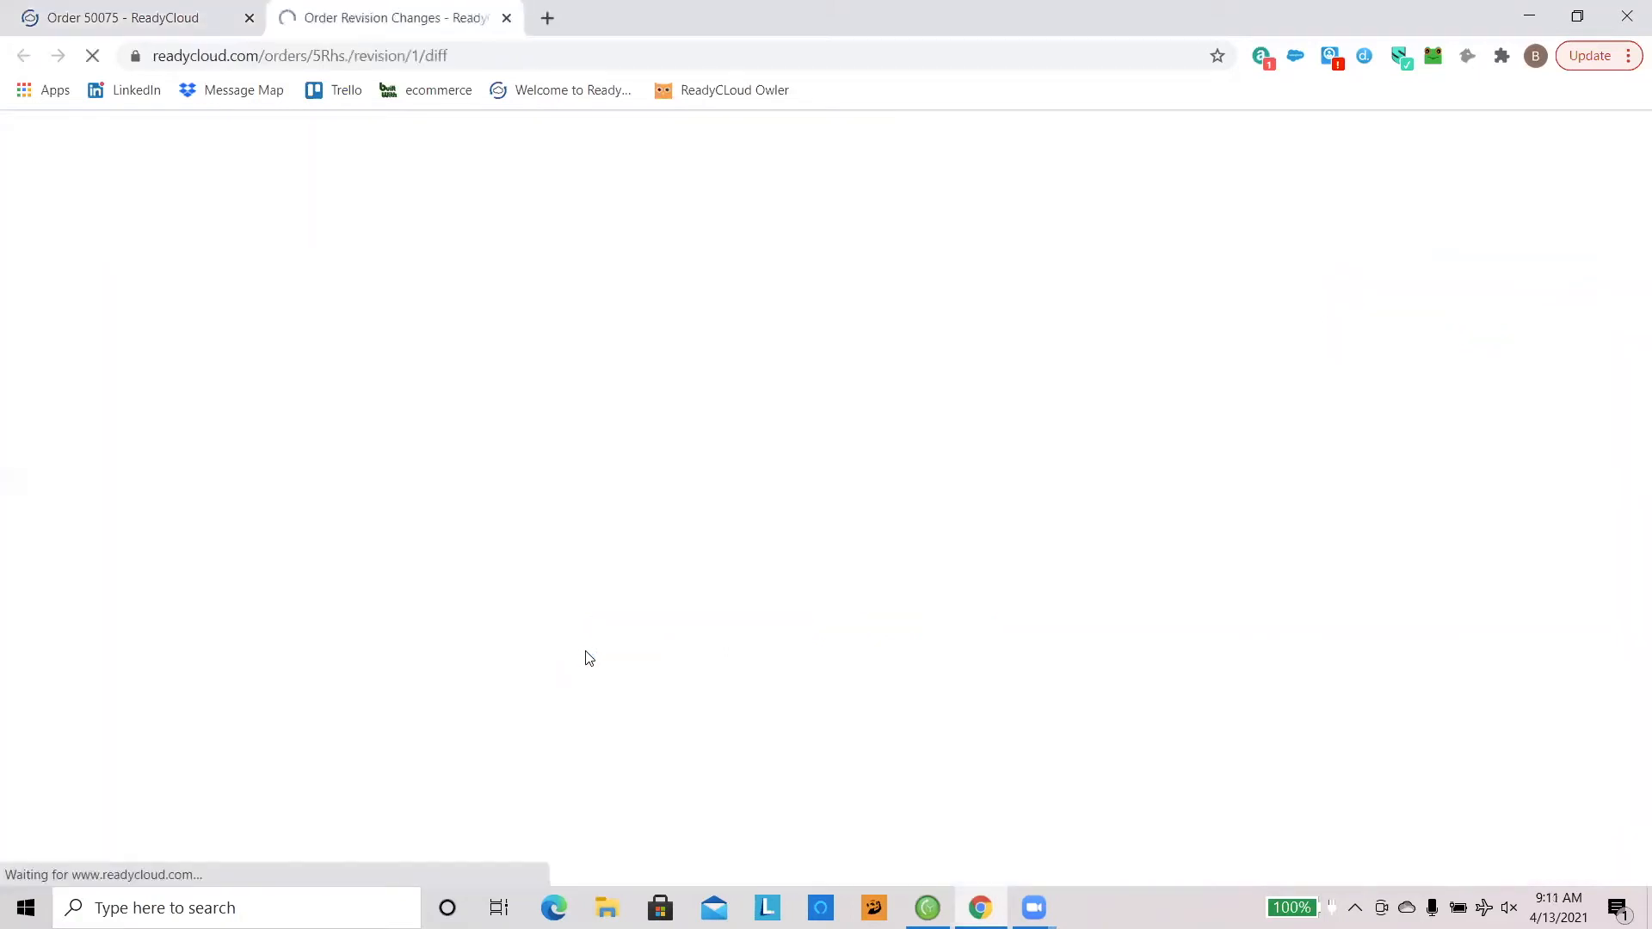
scroll(564, 522, "down", 3)
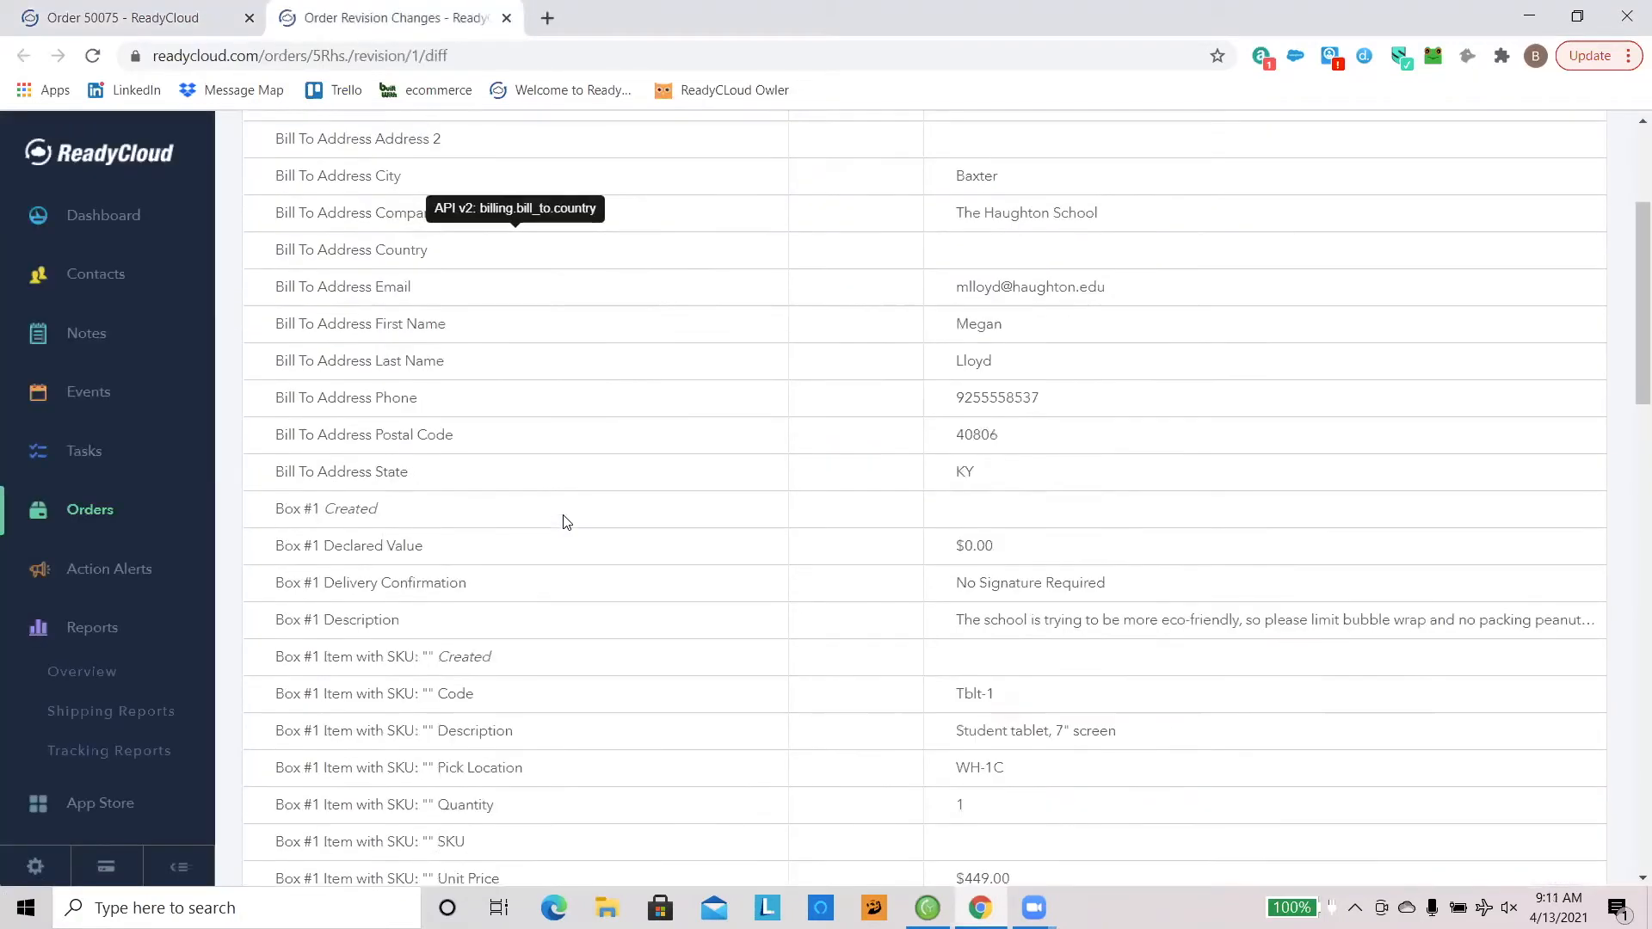
scroll(564, 520, "down", 7)
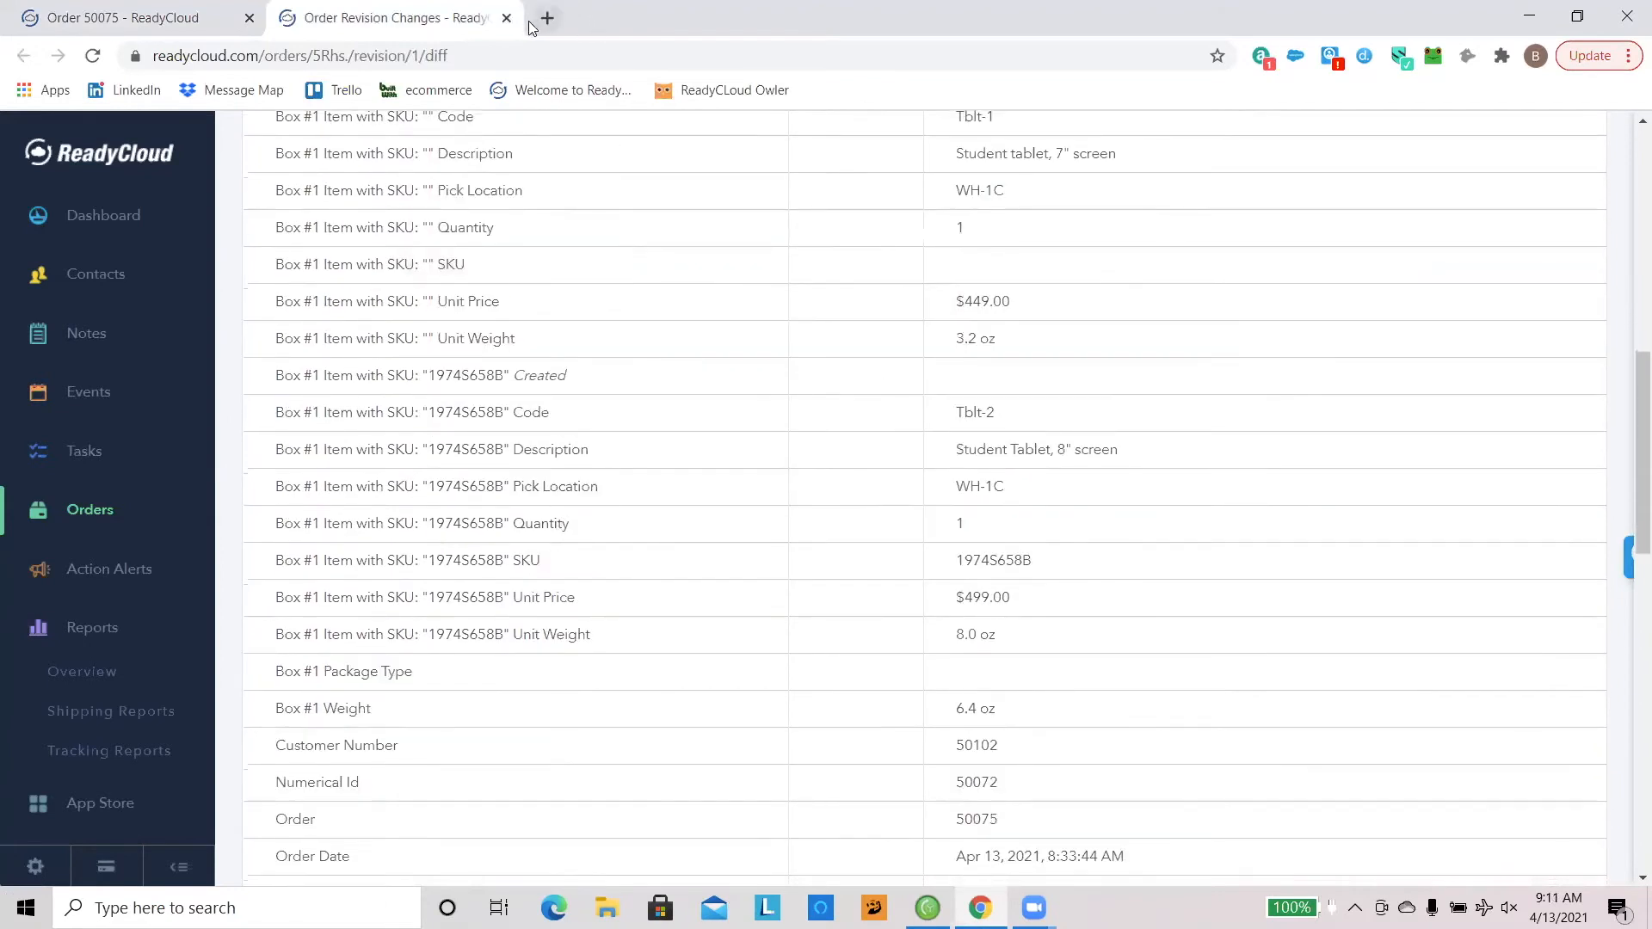
left_click(507, 18)
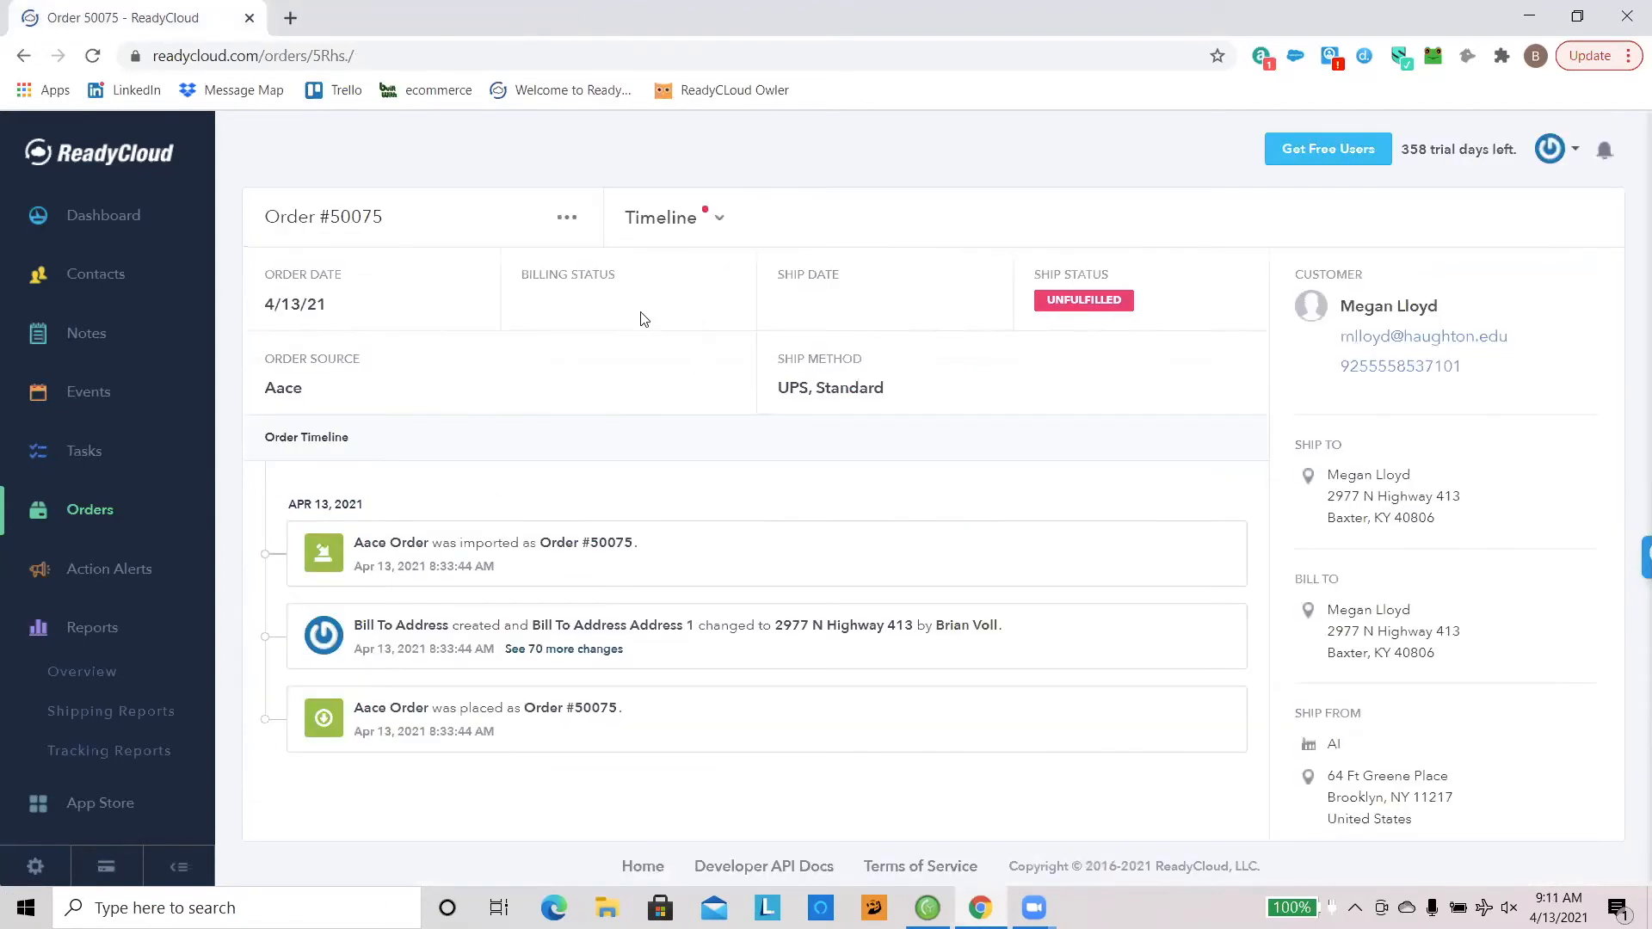
Step: Review the order's shipping details and return to its order details, highlighting the Order Timeline Summary heading
left_click(672, 227)
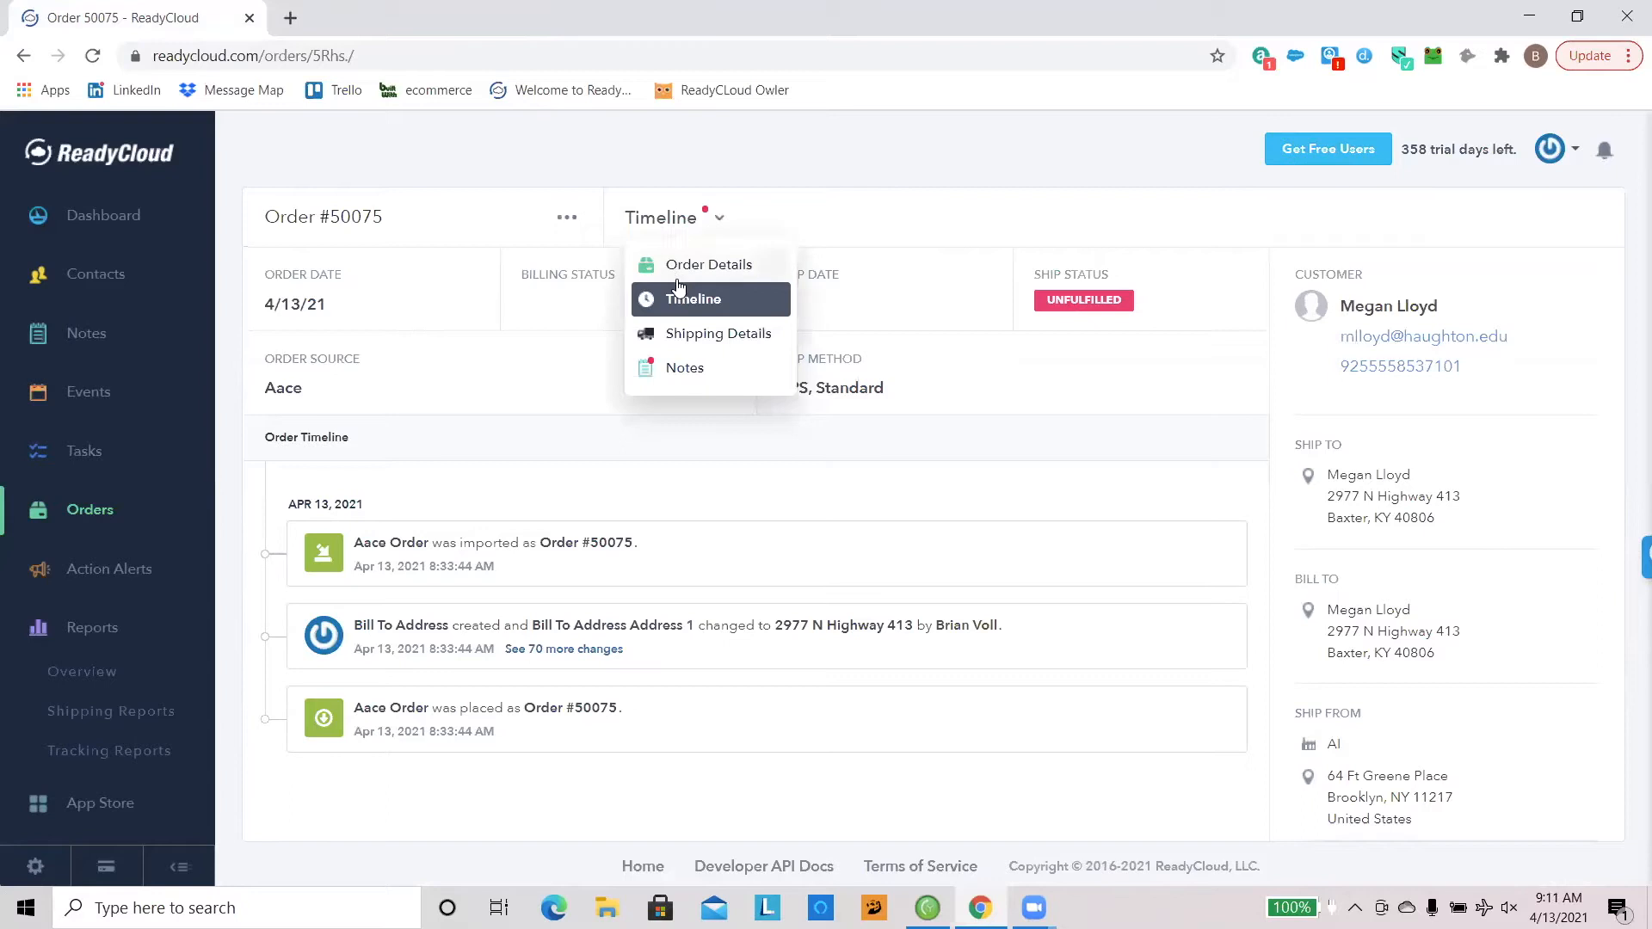
left_click(688, 334)
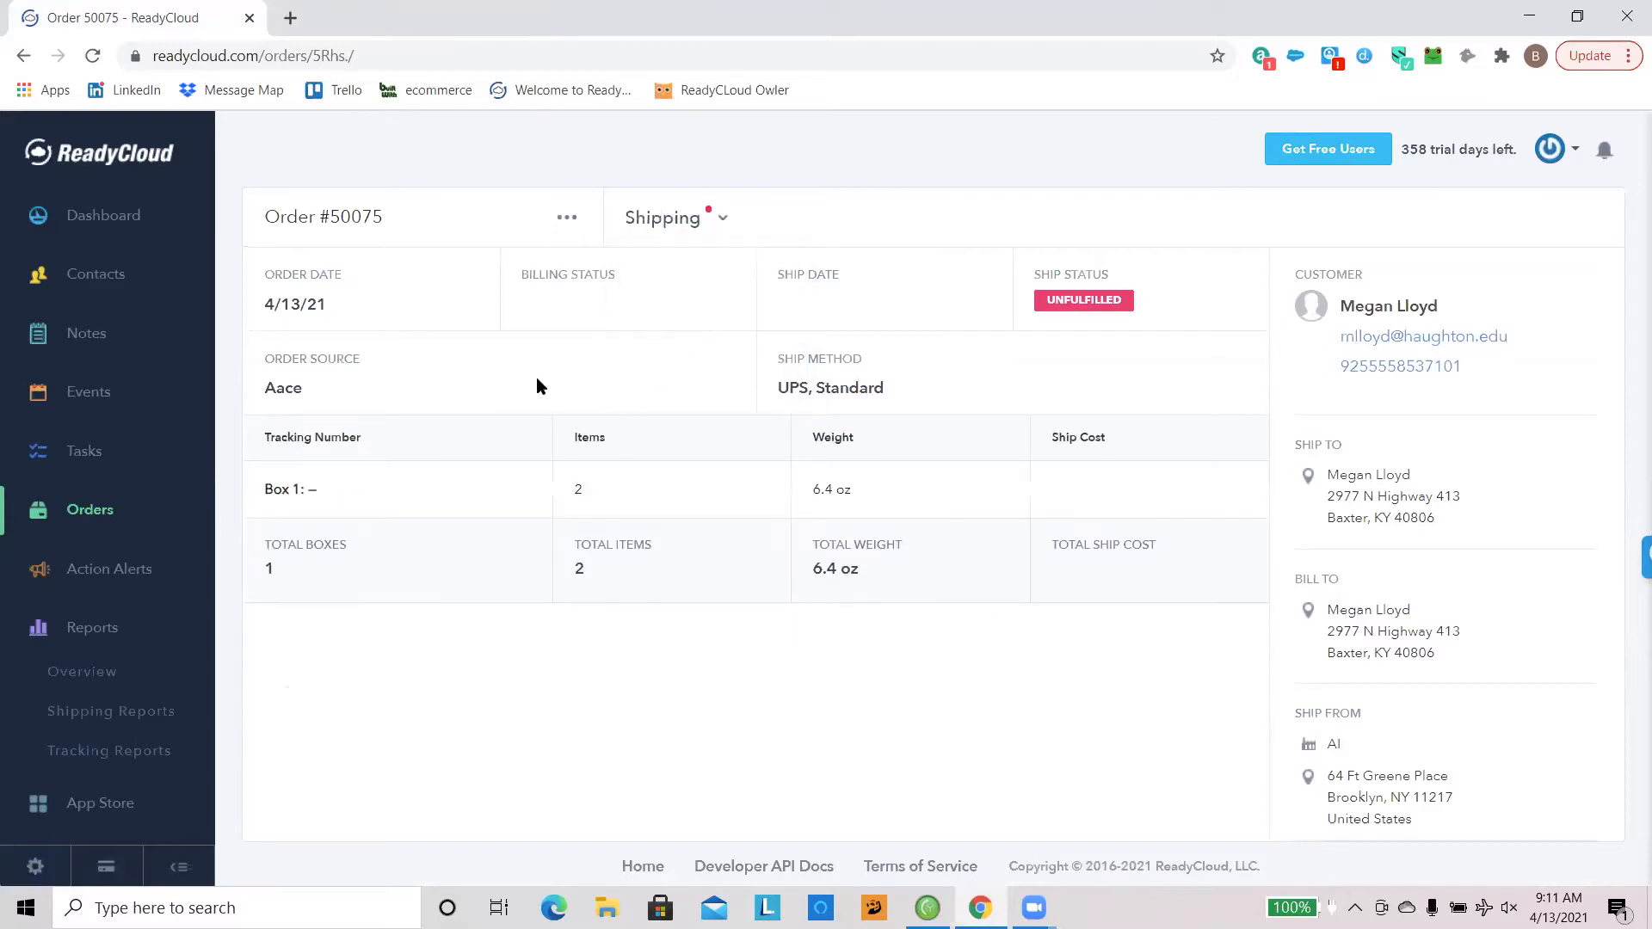
left_click(702, 215)
left_click(707, 267)
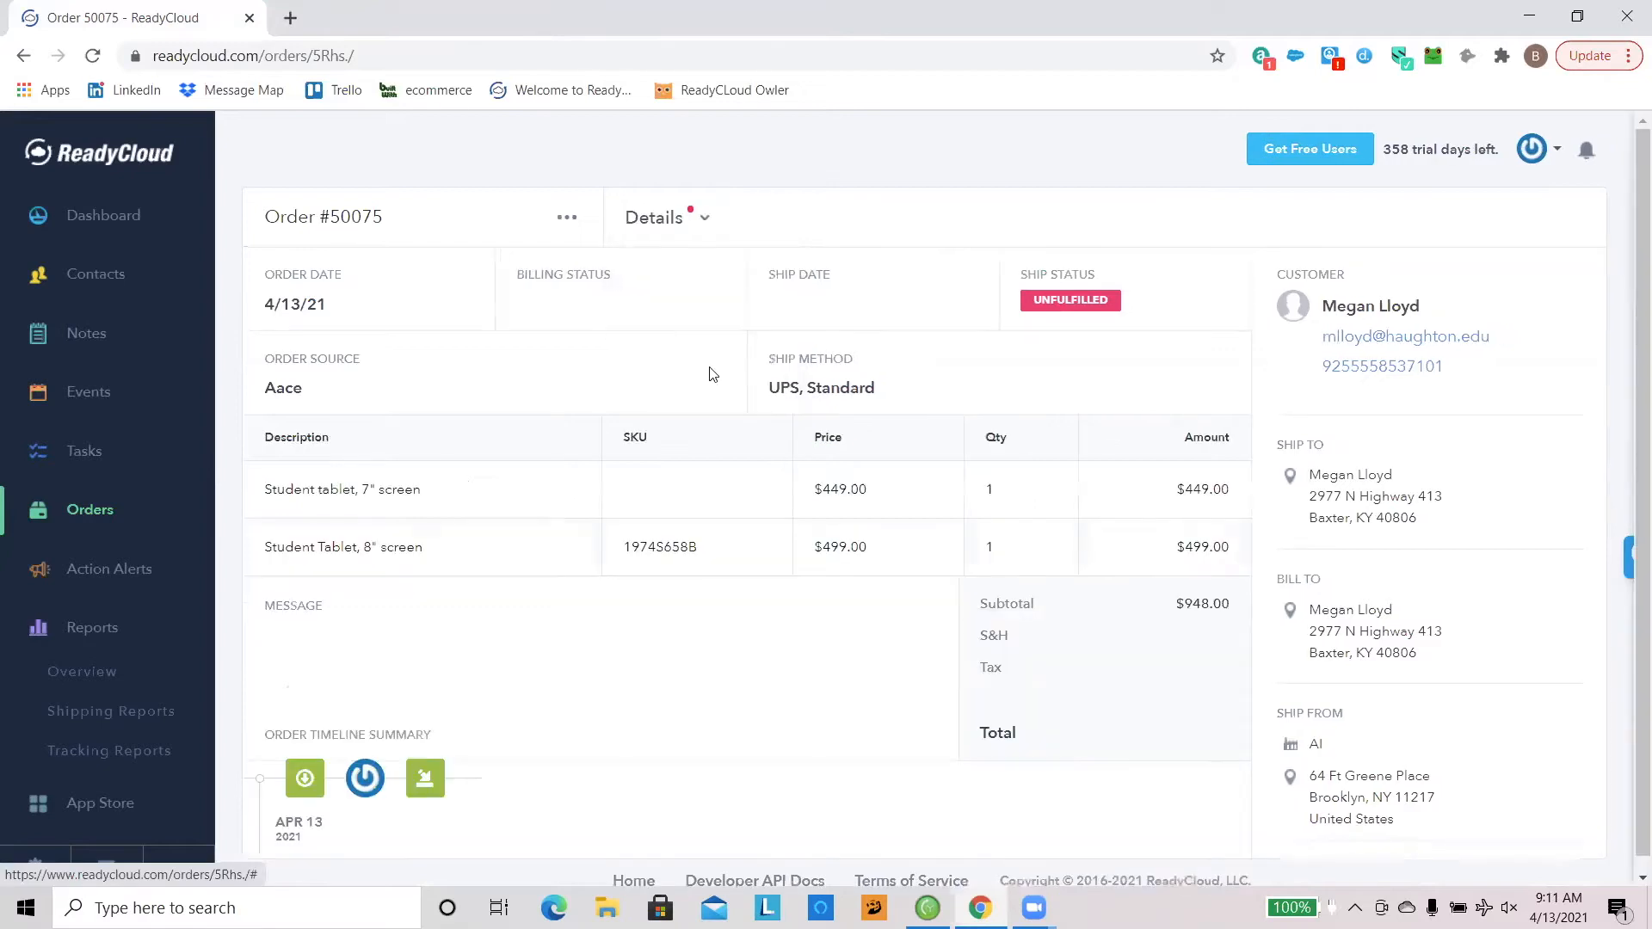
scroll(645, 469, "down", 1)
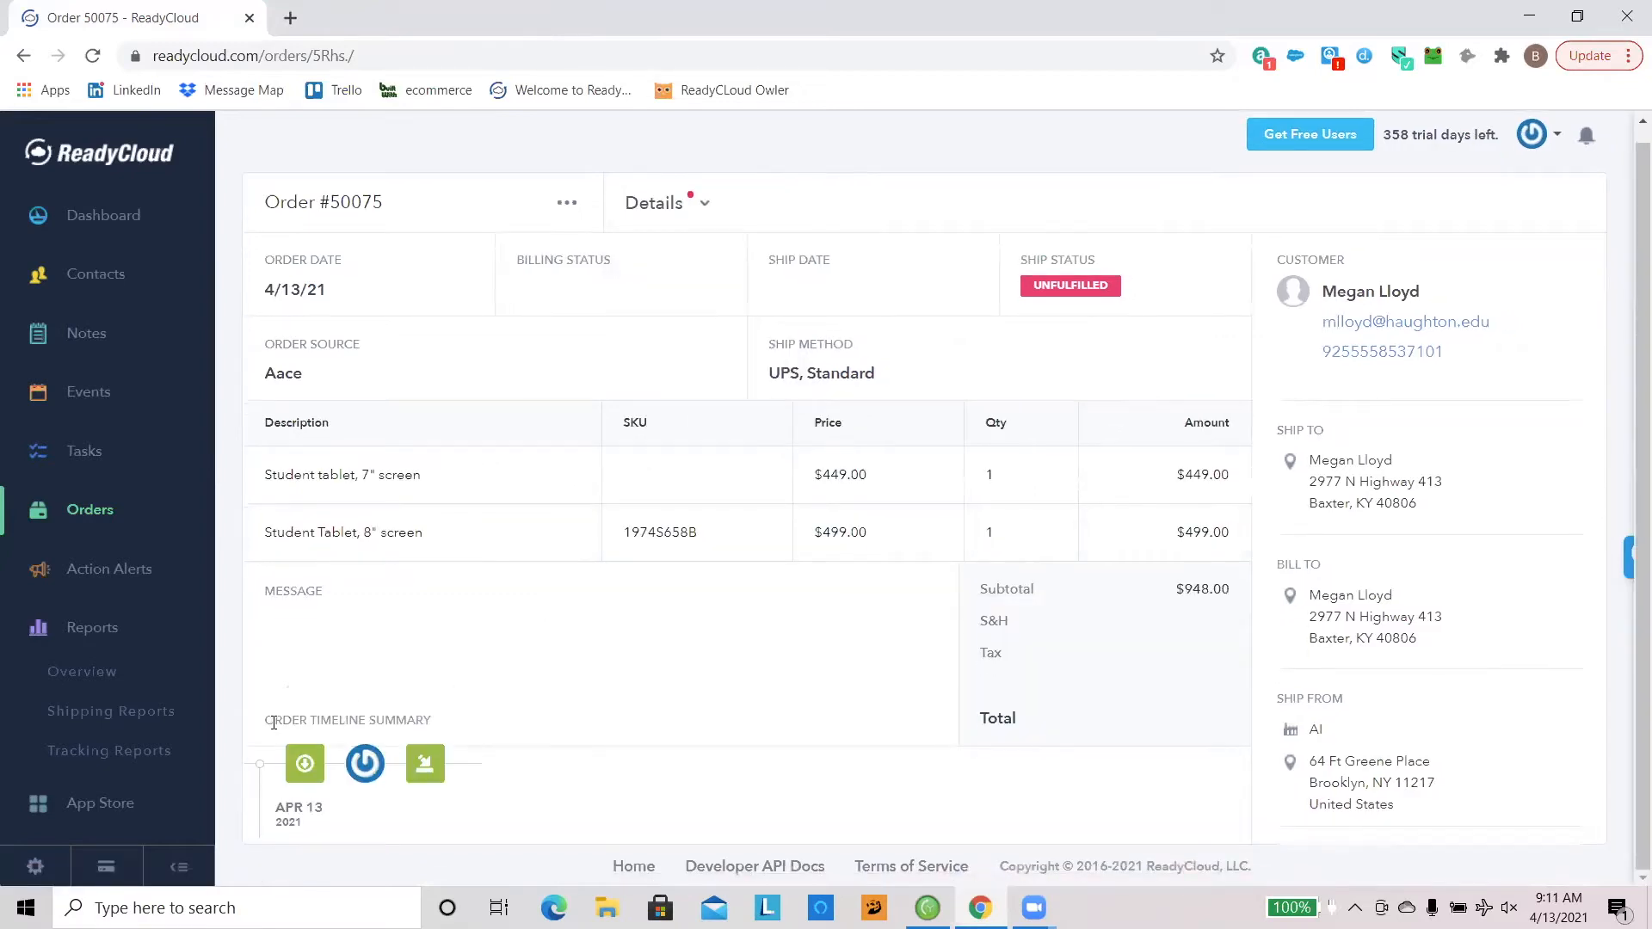
left_click_drag(266, 723, 537, 731)
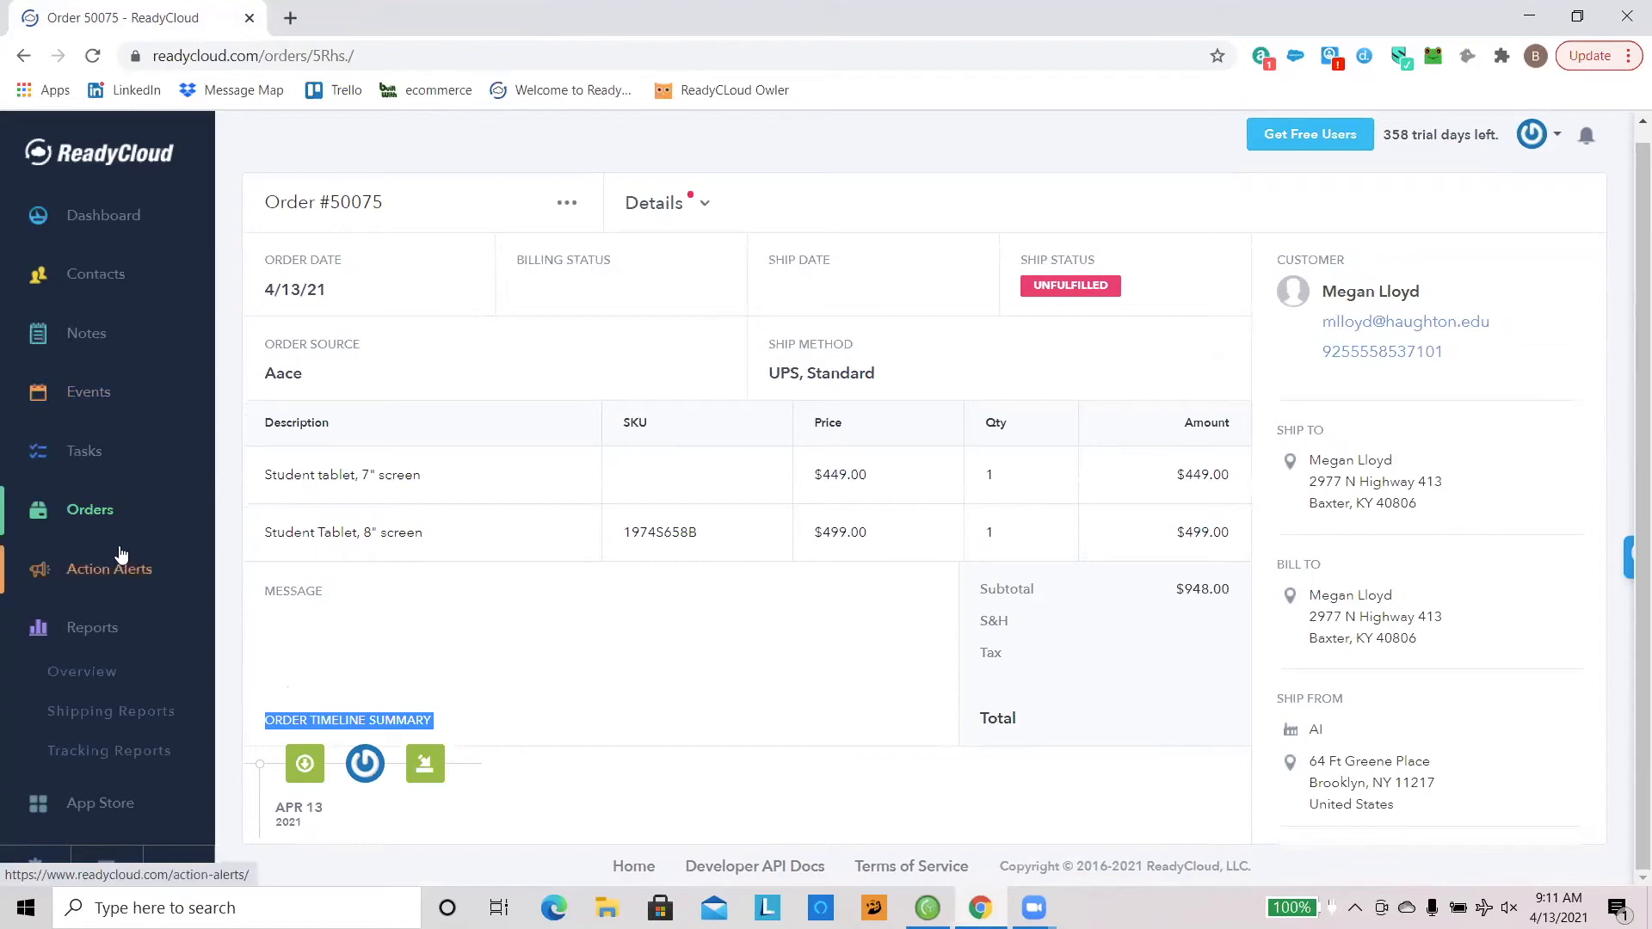
Step: Start a new action alert and examine the available alert types, leaving Email selected
left_click(115, 574)
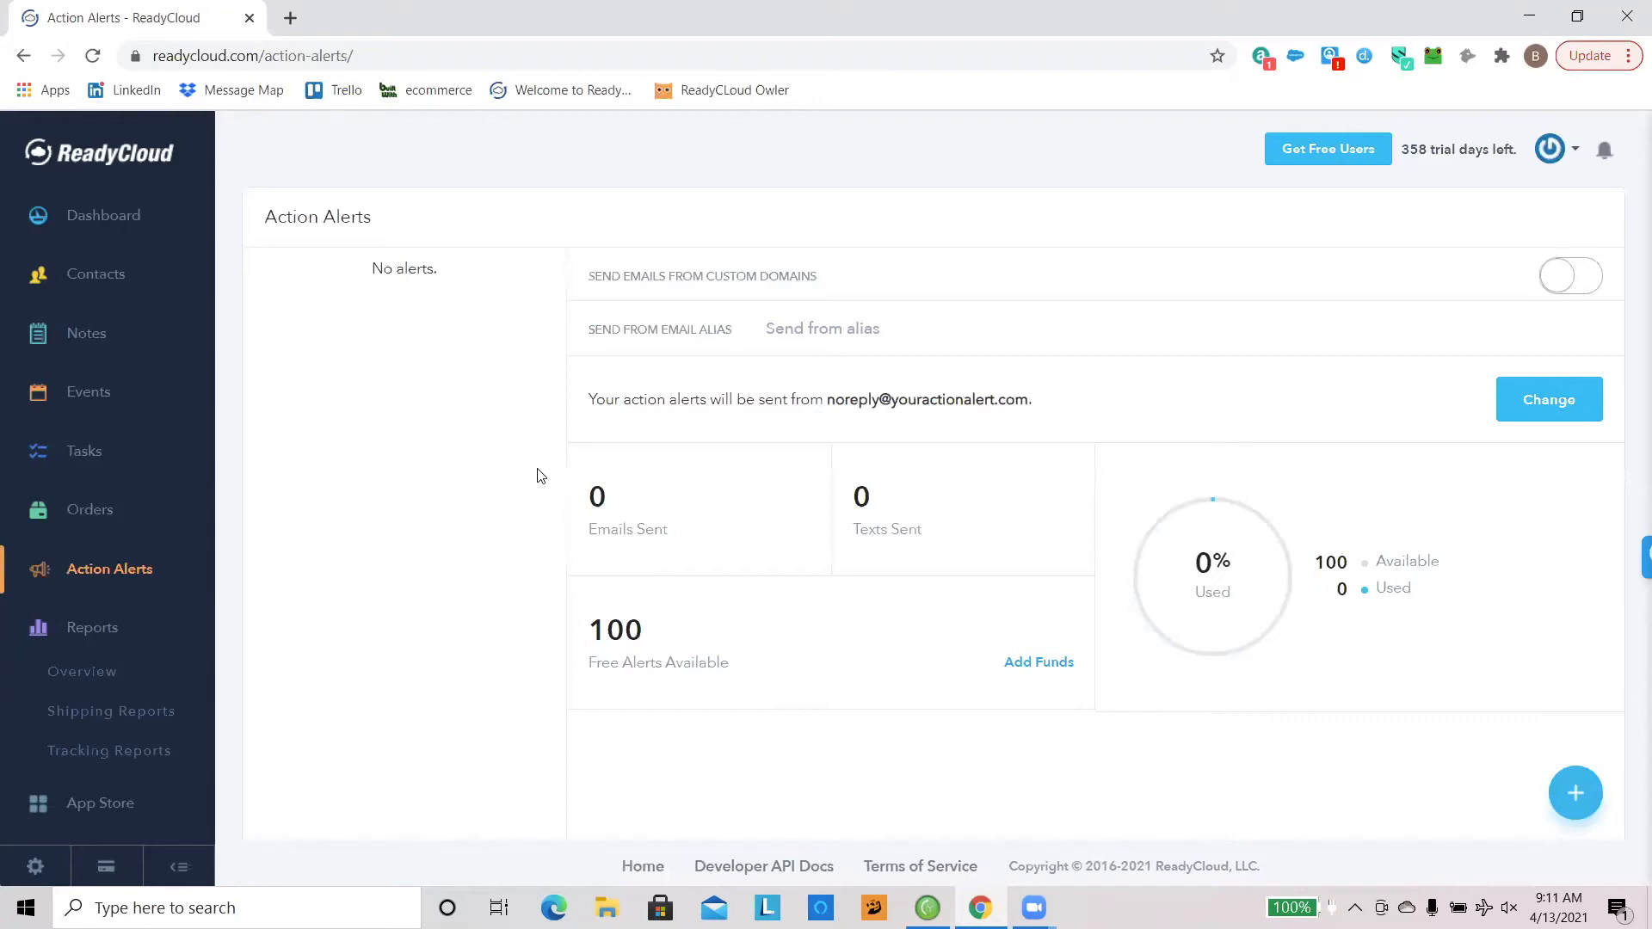
left_click(1577, 814)
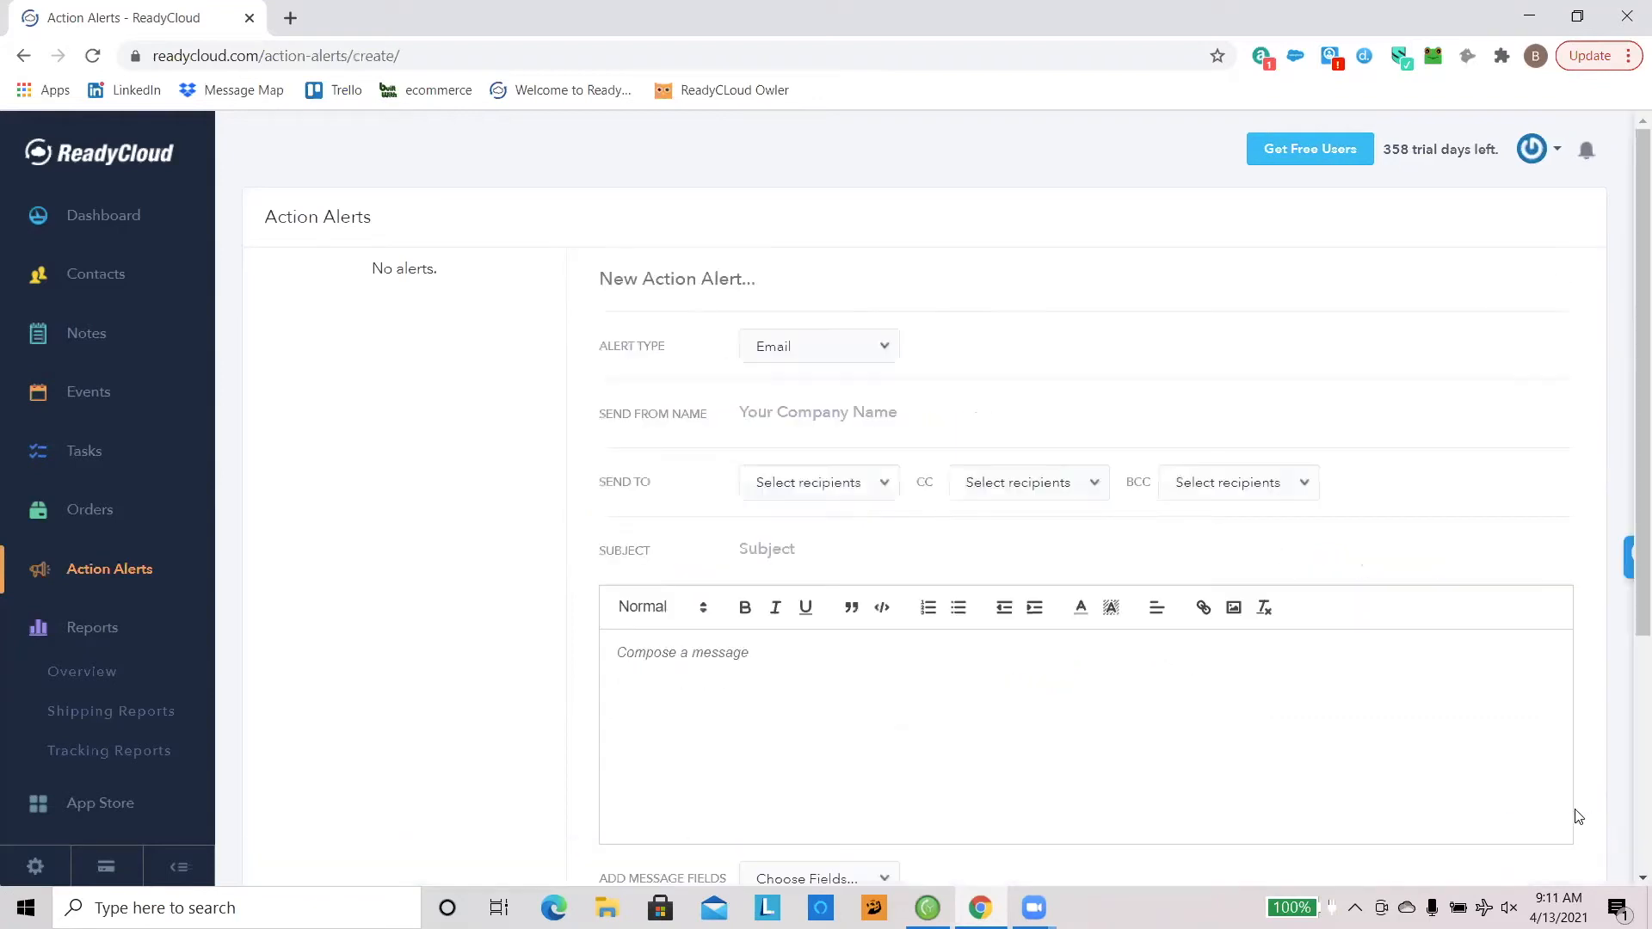
left_click(849, 356)
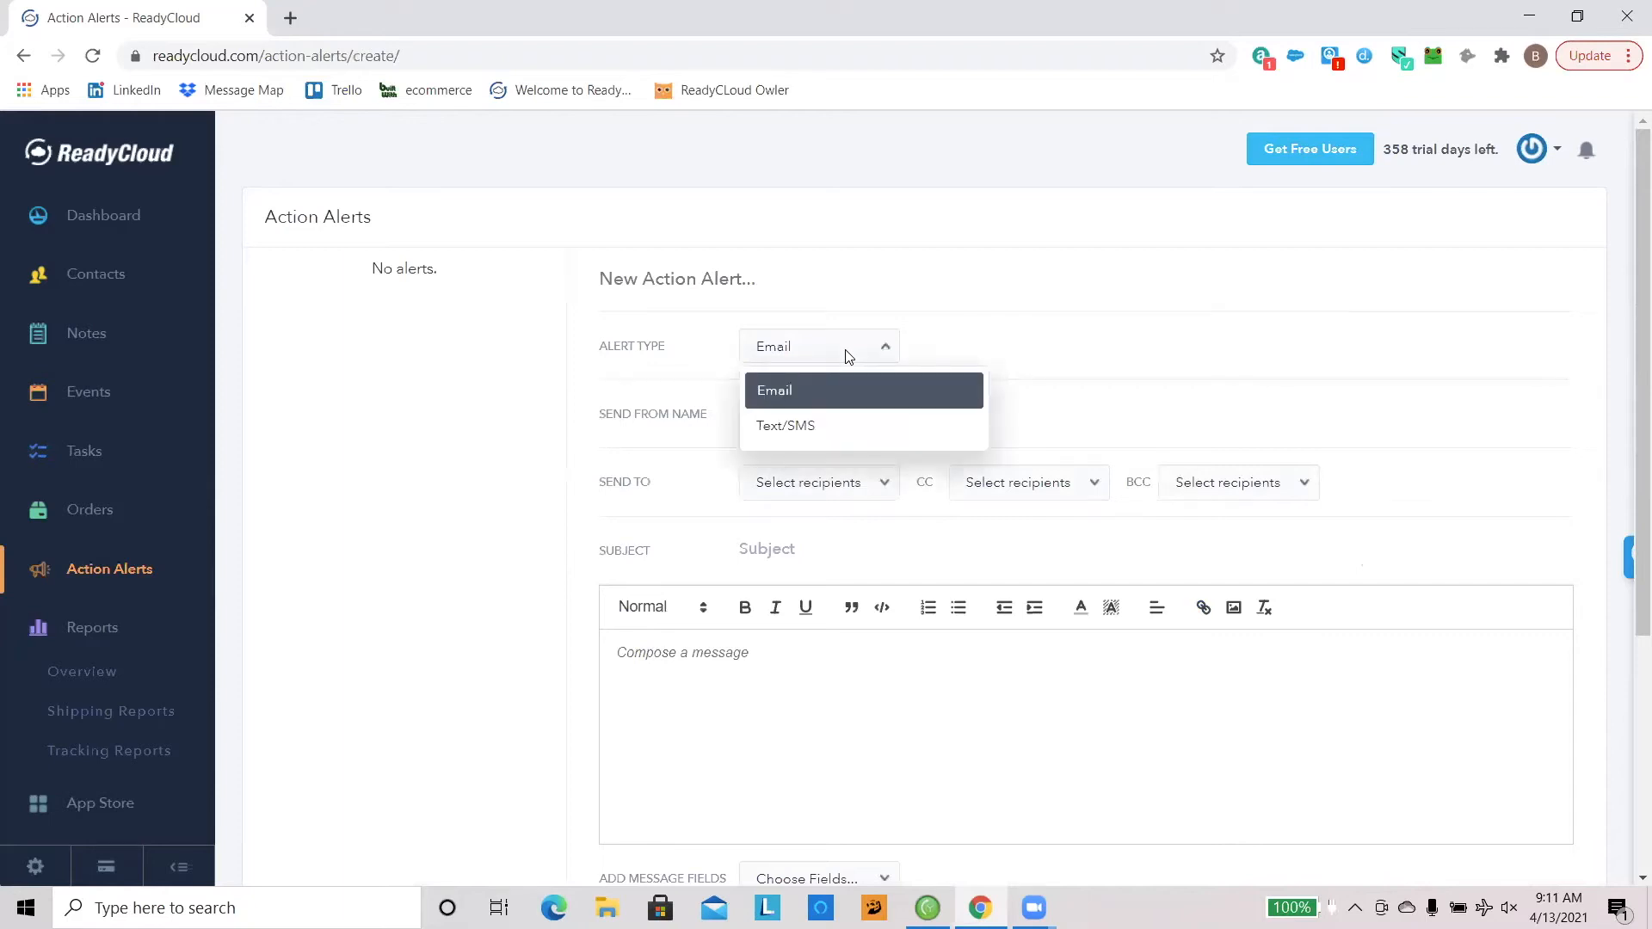
left_click(1064, 349)
Step: Write the greeting "Hey {{ contact.first_name }}," in the alert message, inserting the First Name message field after "Hey"
scroll(963, 386, "down", 5)
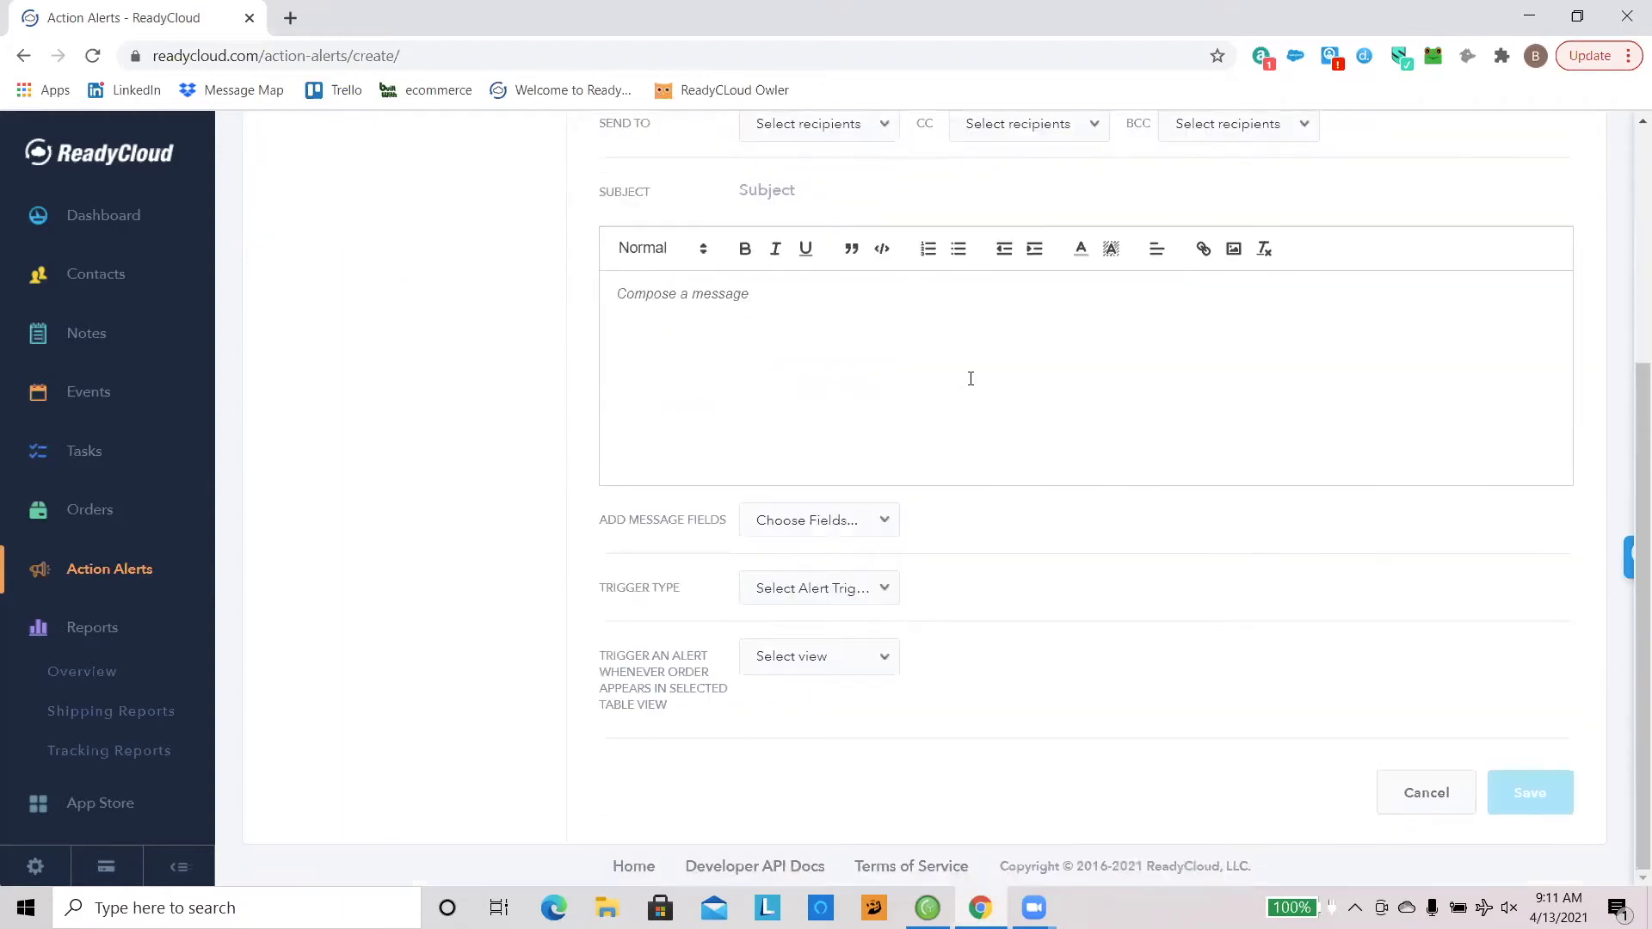
left_click(721, 296)
type("Hey")
left_click(812, 520)
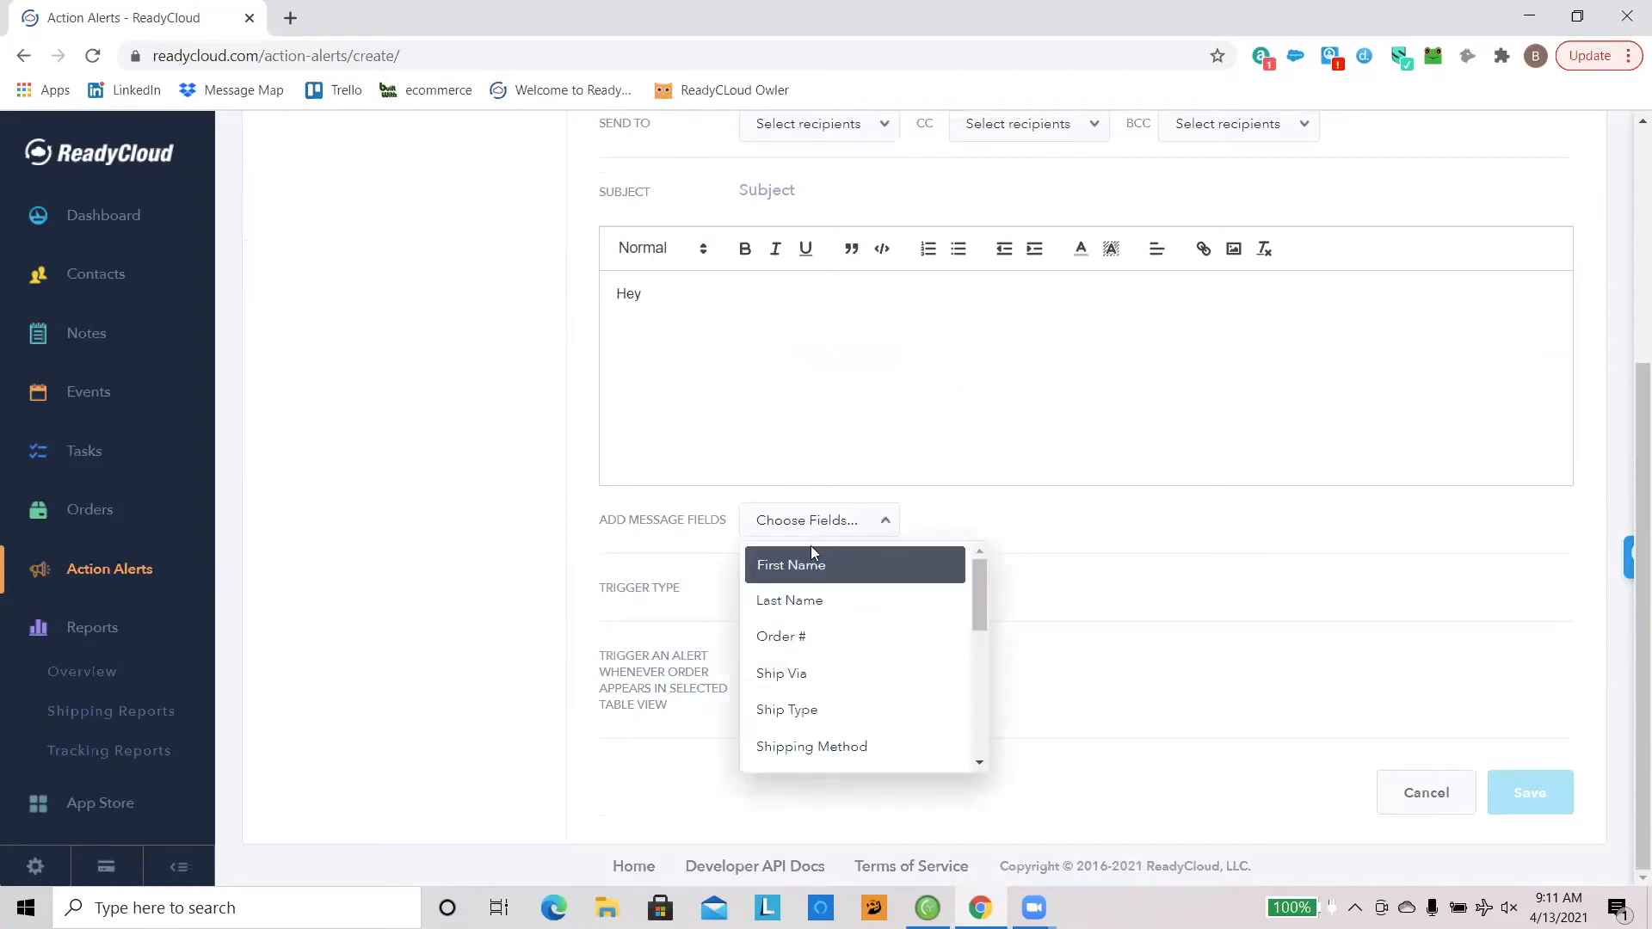
left_click(800, 564)
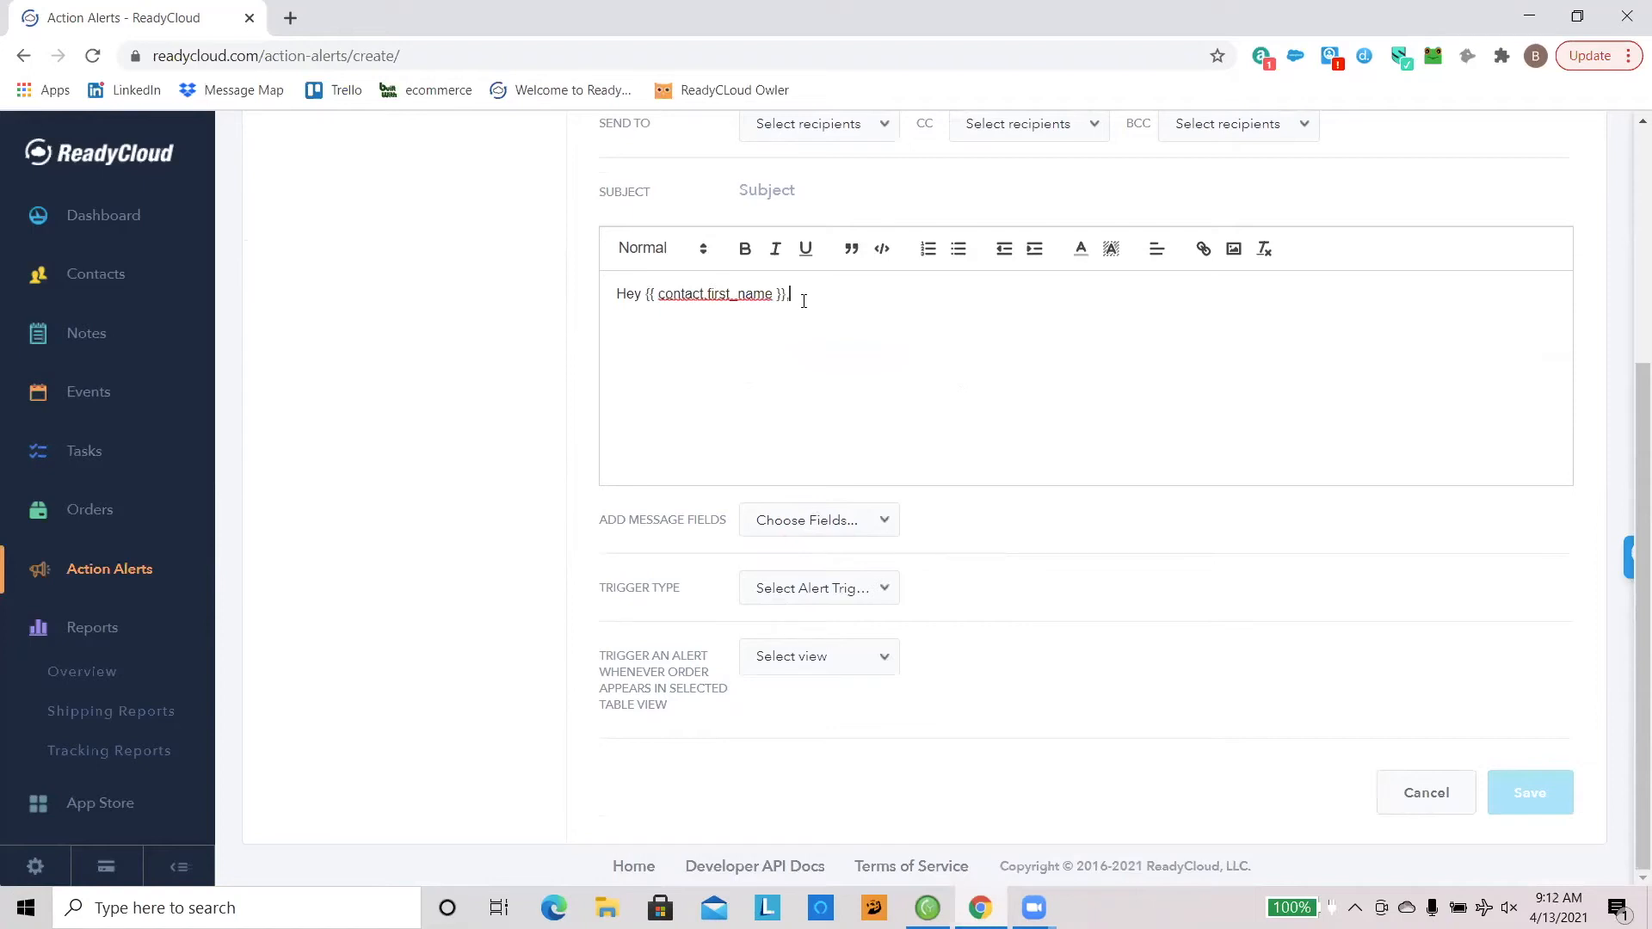
Step: Examine the full list of fields that can be added to the alert message, without choosing another one
left_click(856, 522)
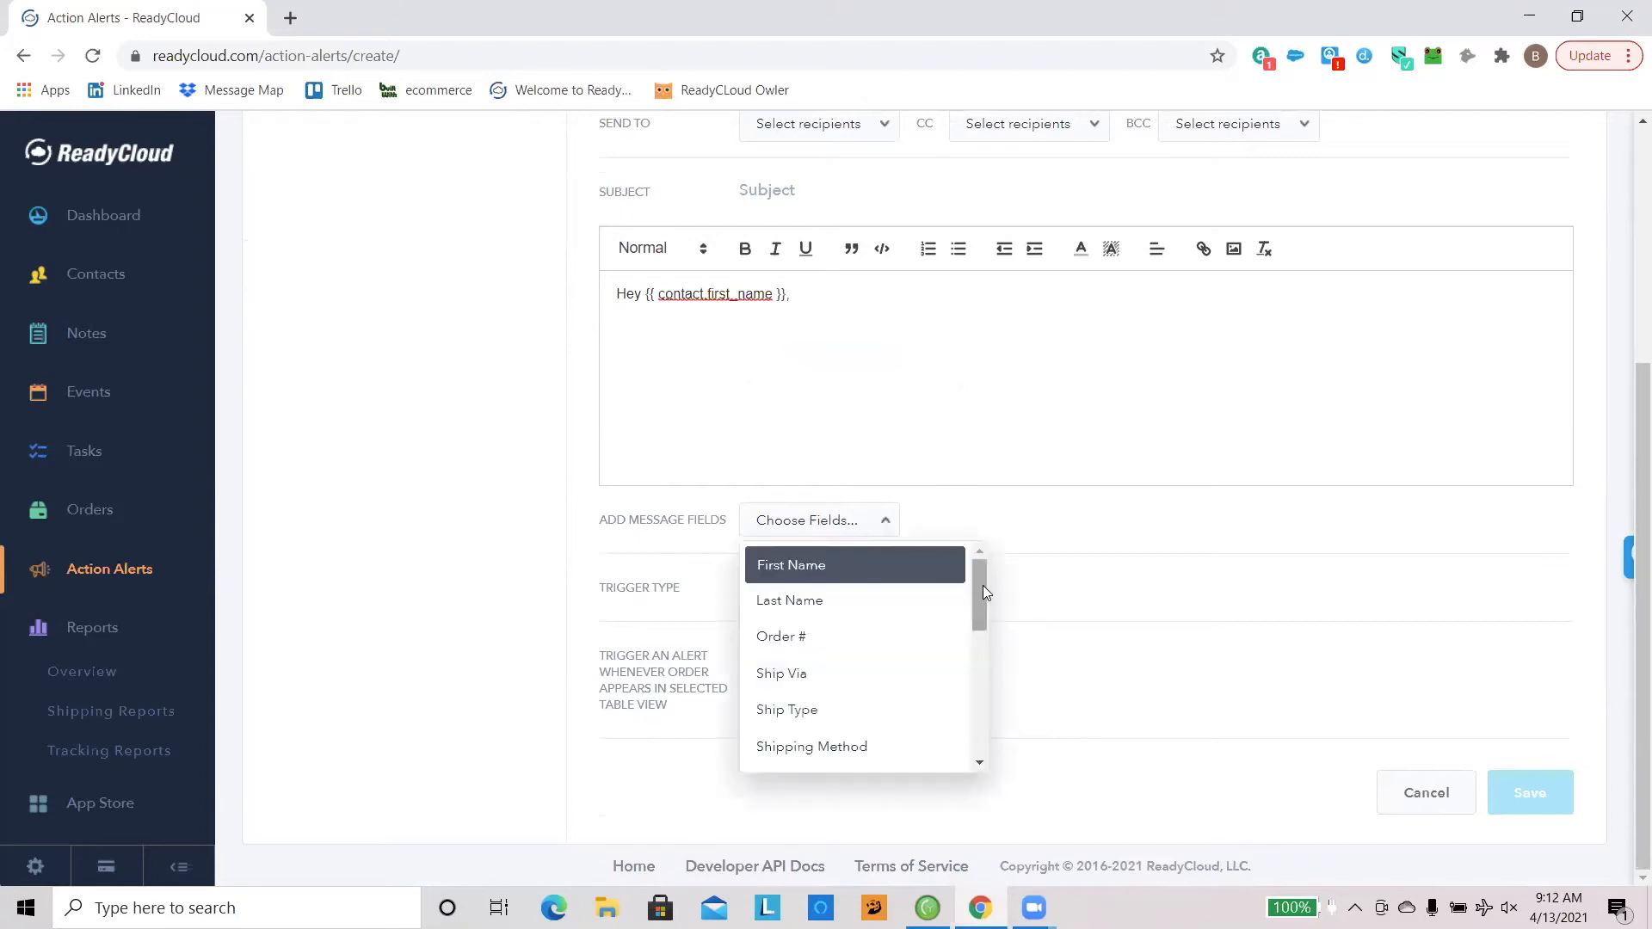
left_click_drag(982, 587, 981, 716)
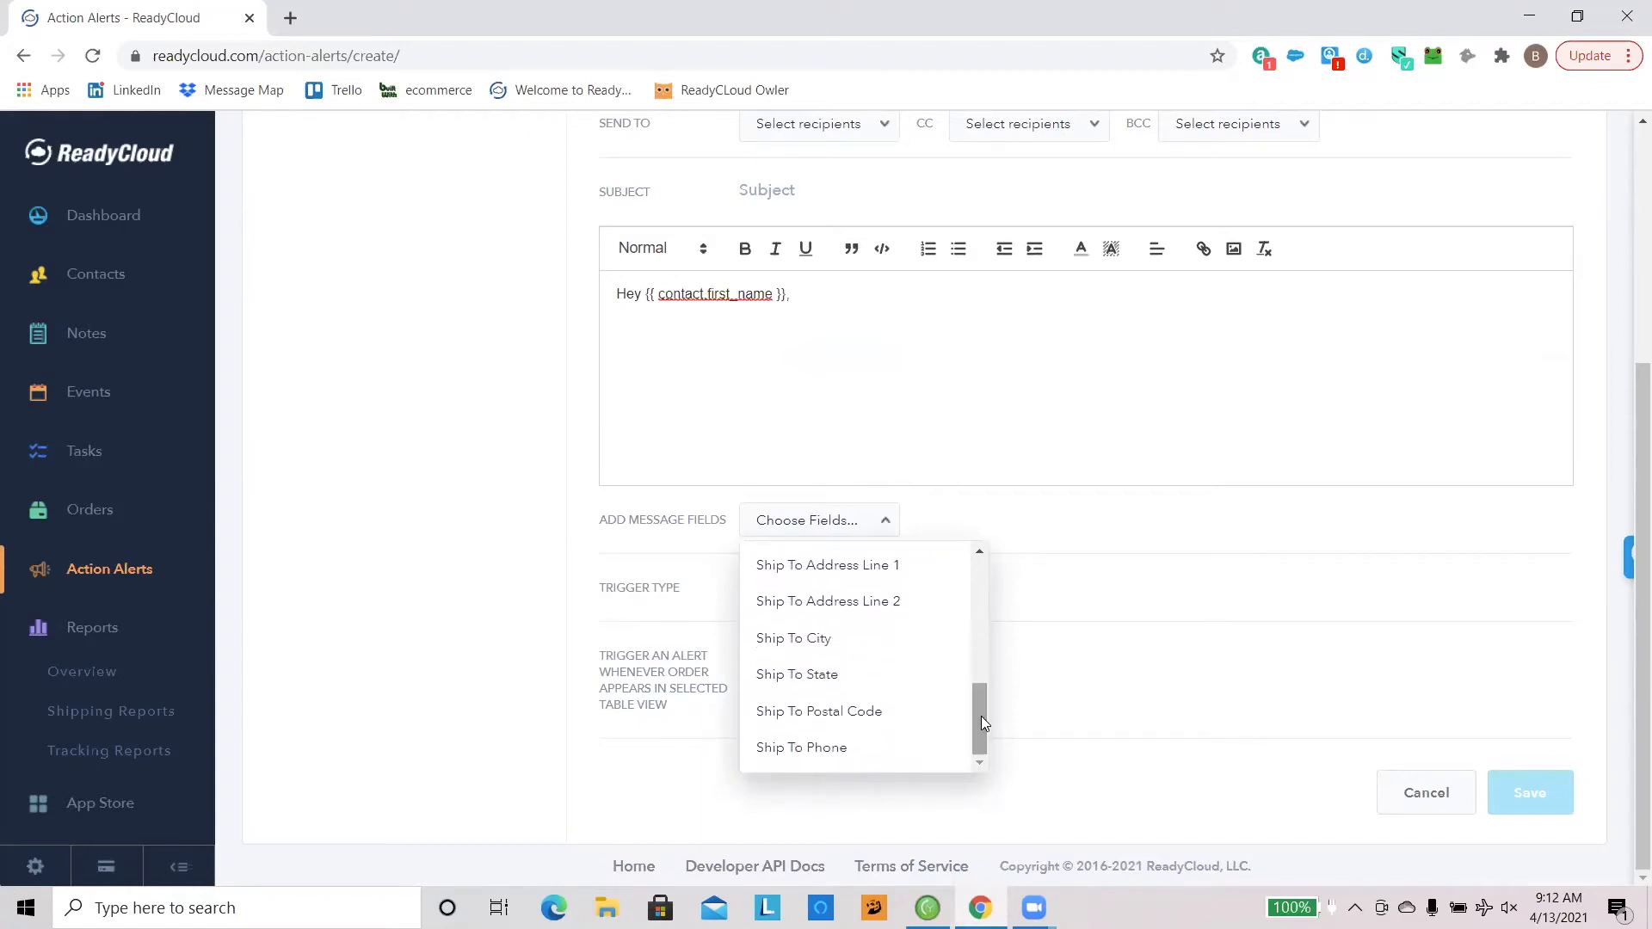
left_click(1047, 528)
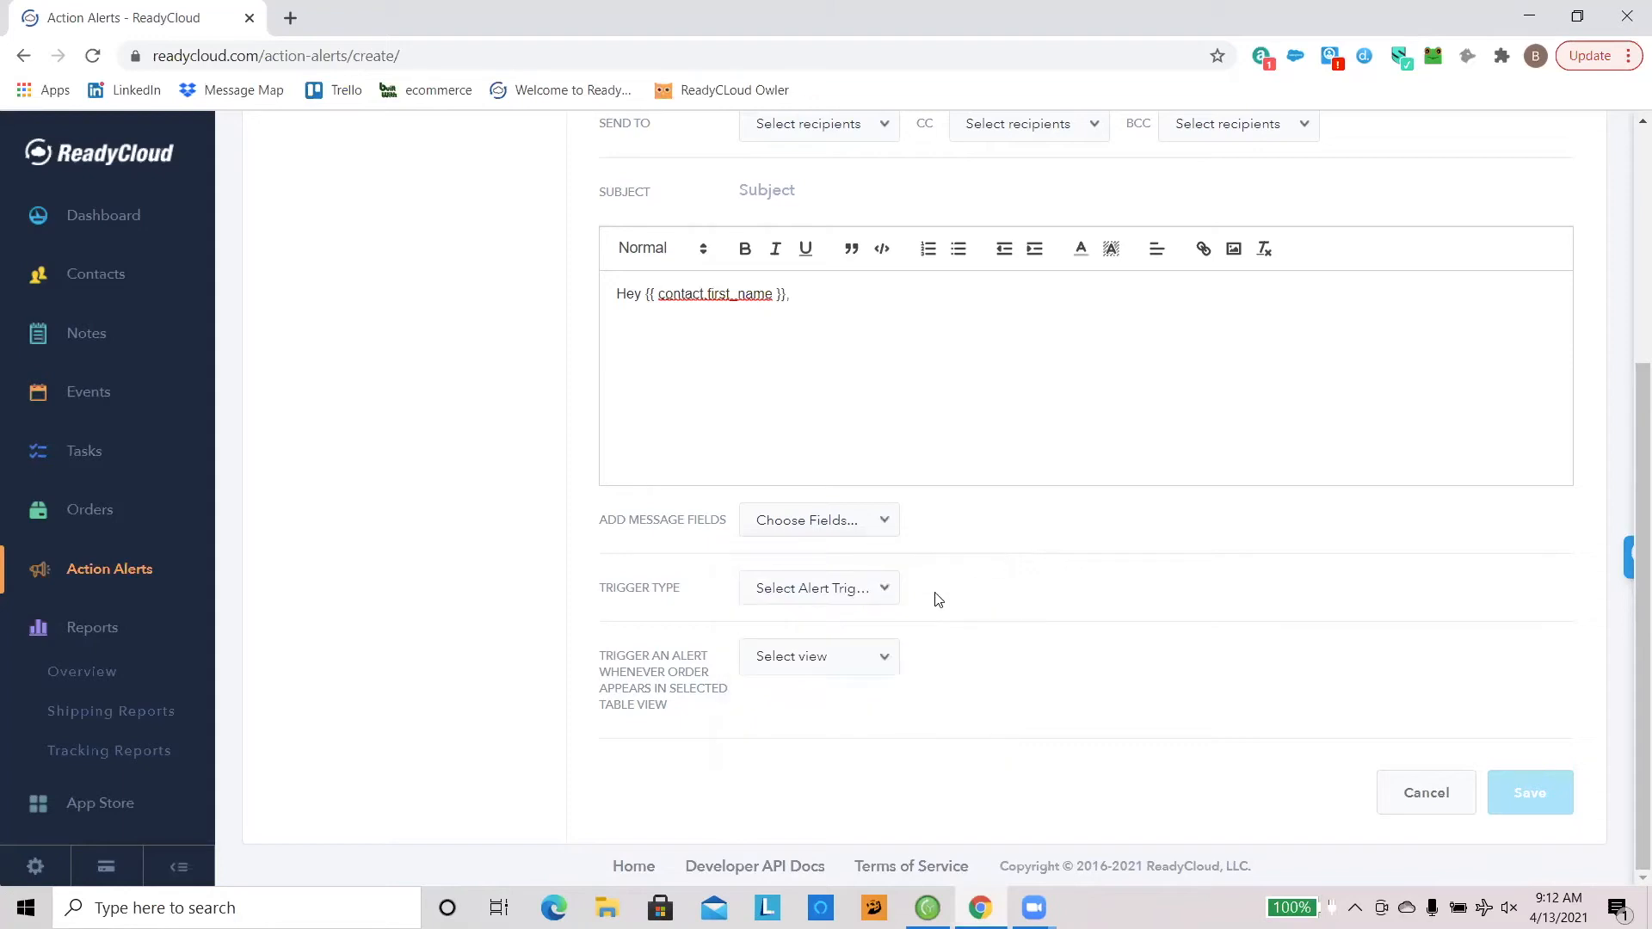
Step: Set the alert's trigger type to Follow-up and examine its sub-trigger options without selecting one
left_click(887, 594)
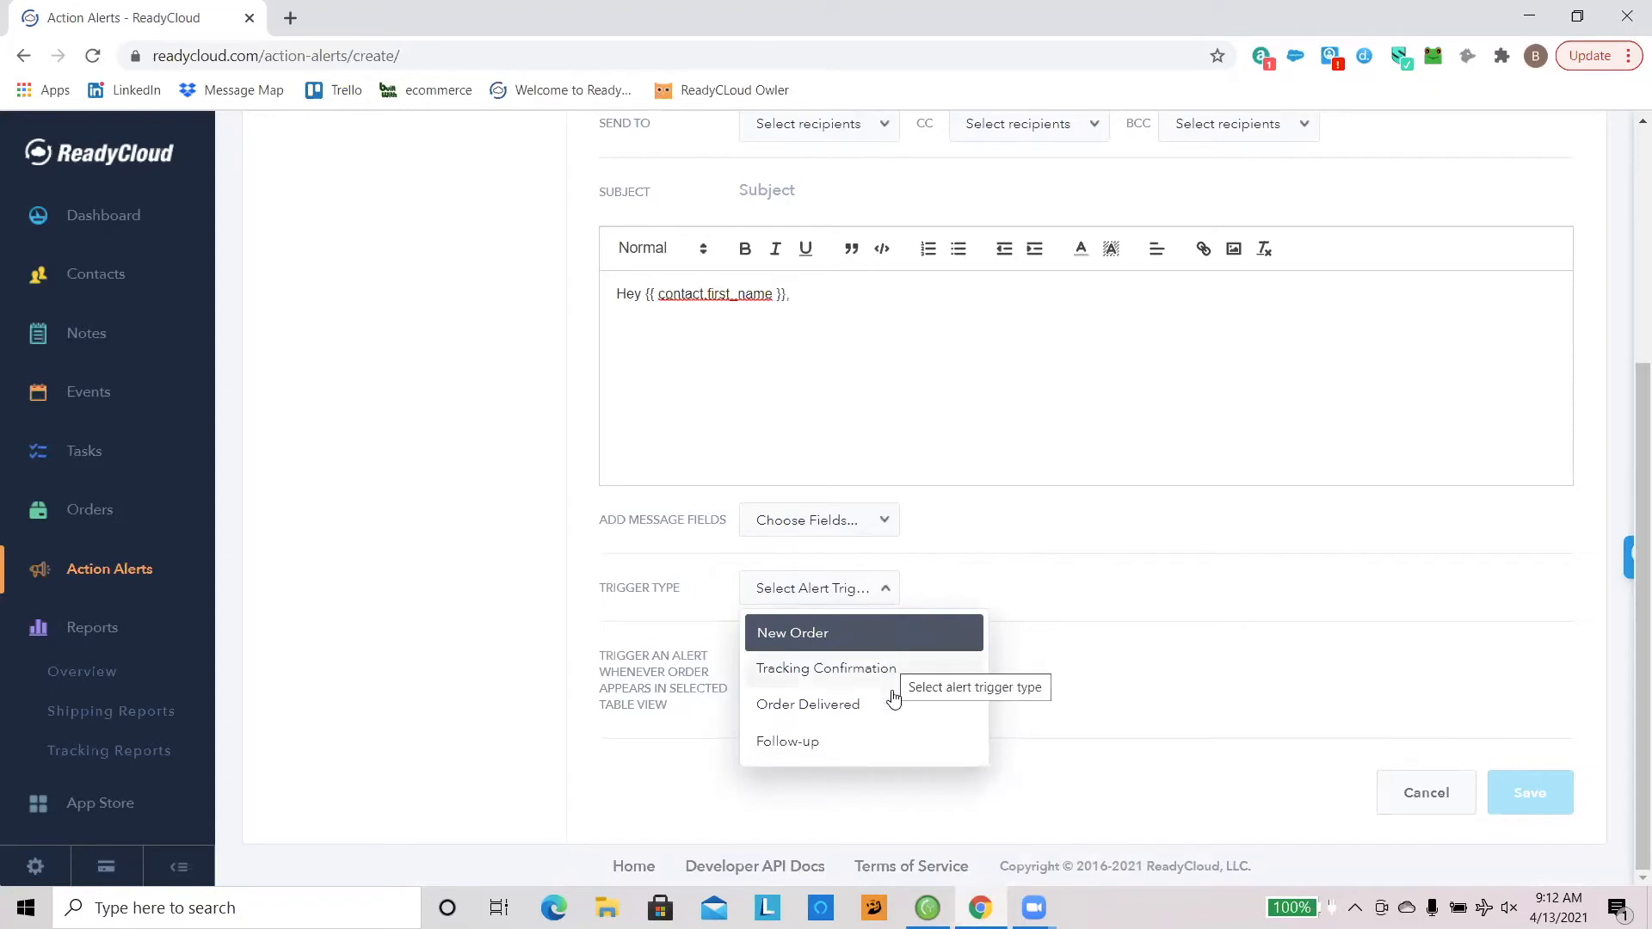
left_click(889, 741)
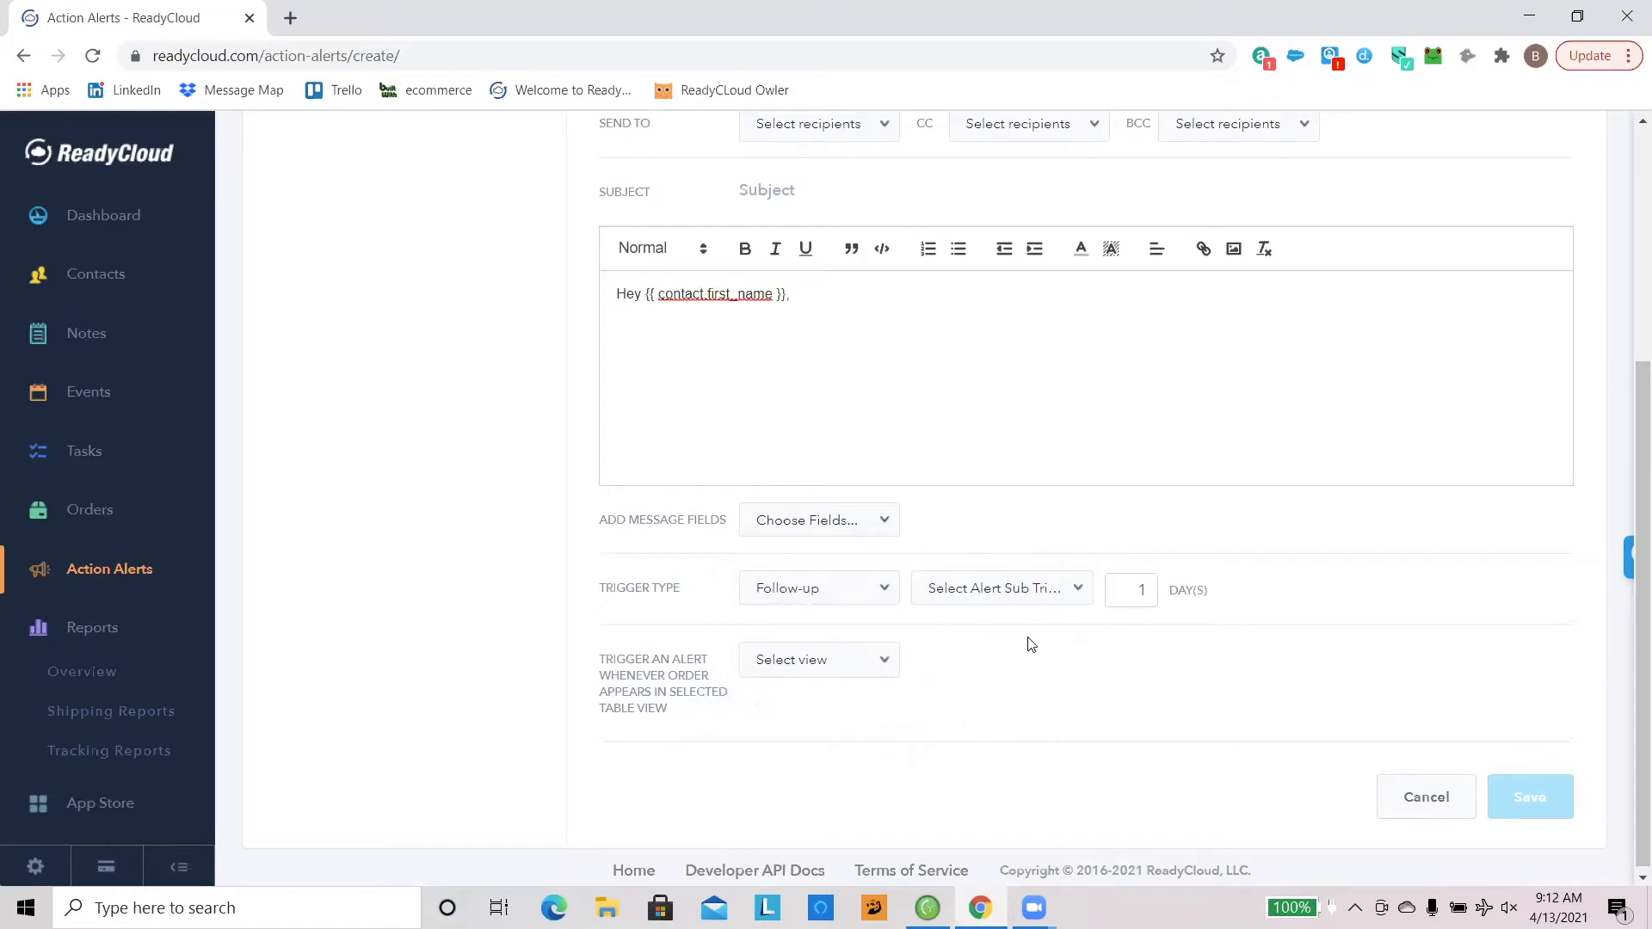
left_click(1042, 588)
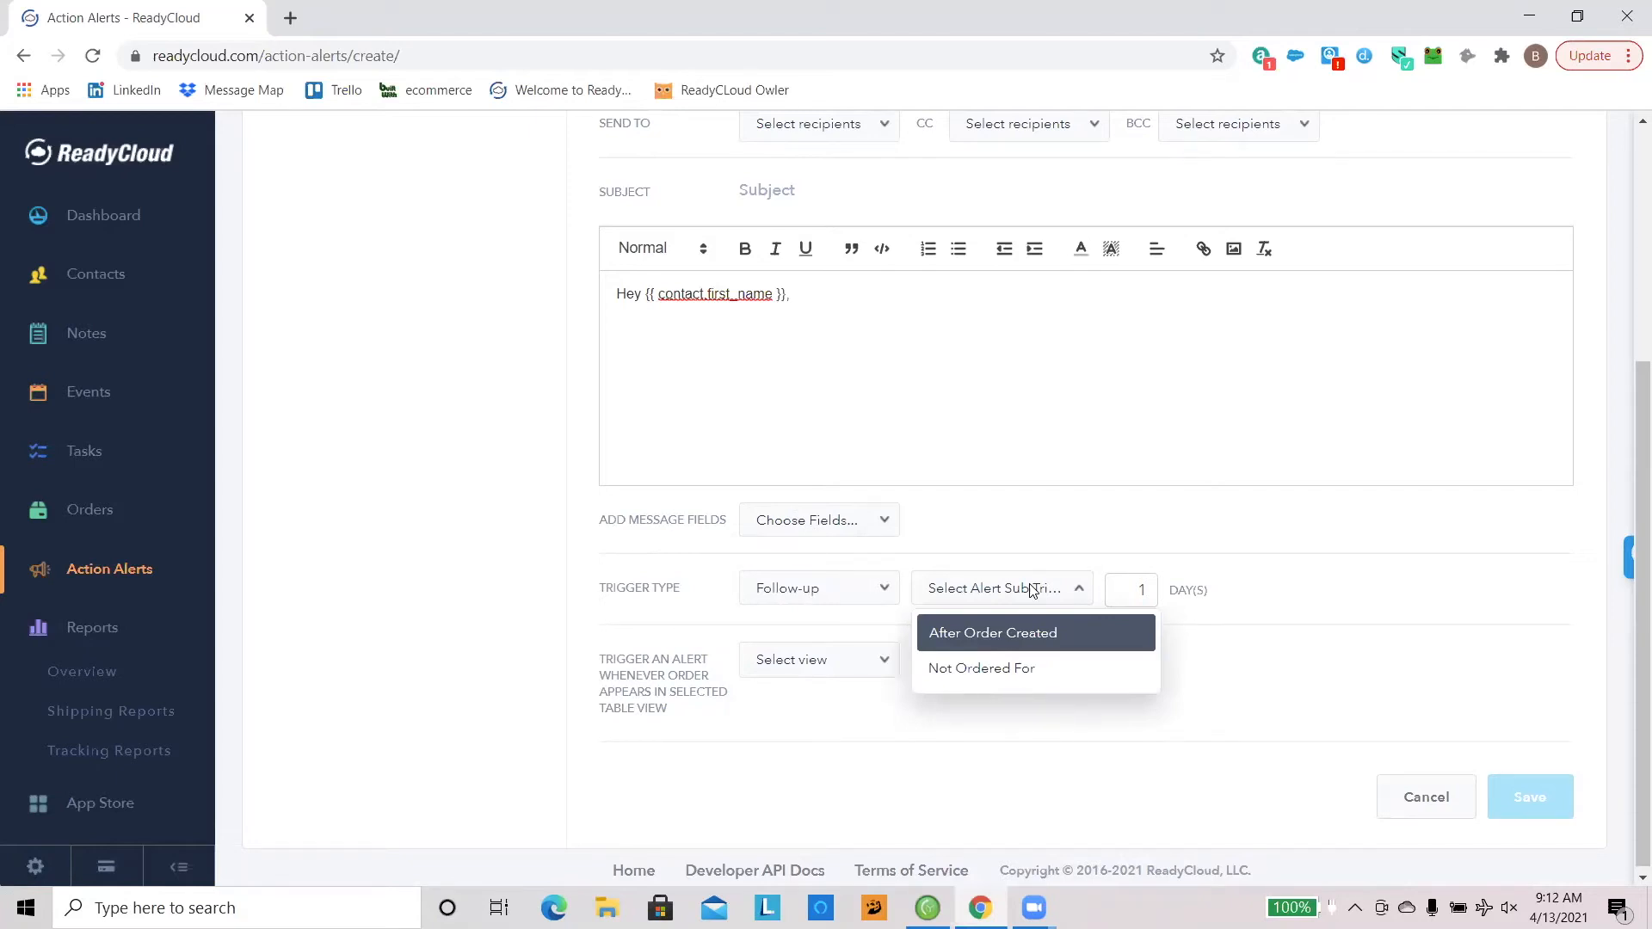
left_click(1058, 520)
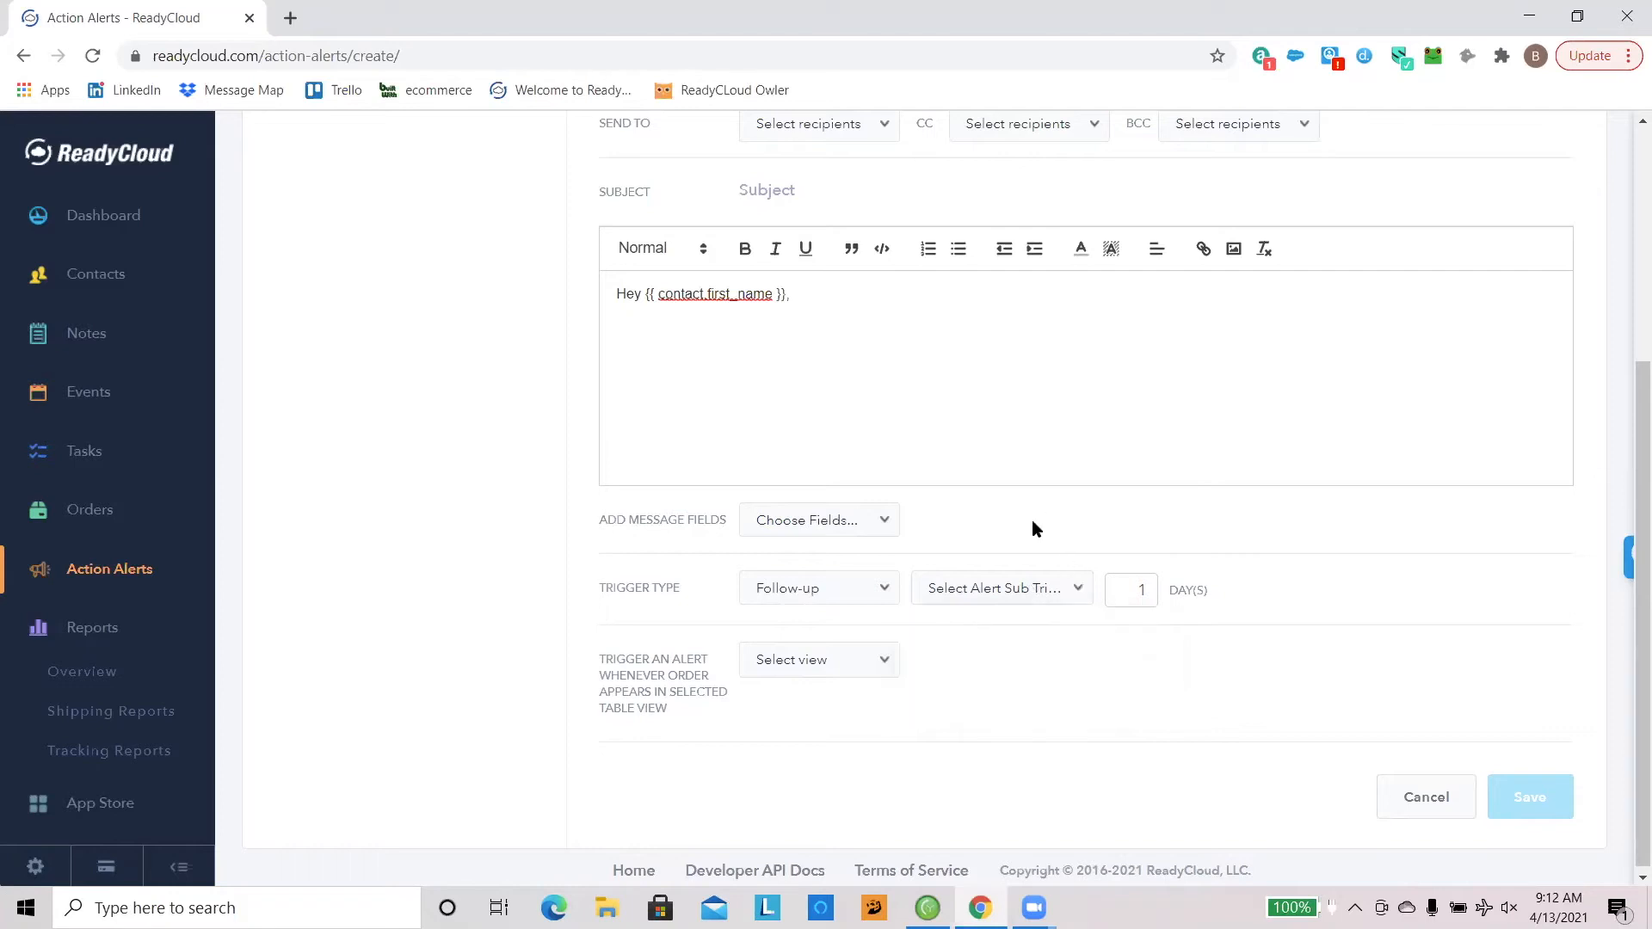
Step: Examine the table views that can trigger the alert, and return to the orders list without saving the alert
left_click(868, 665)
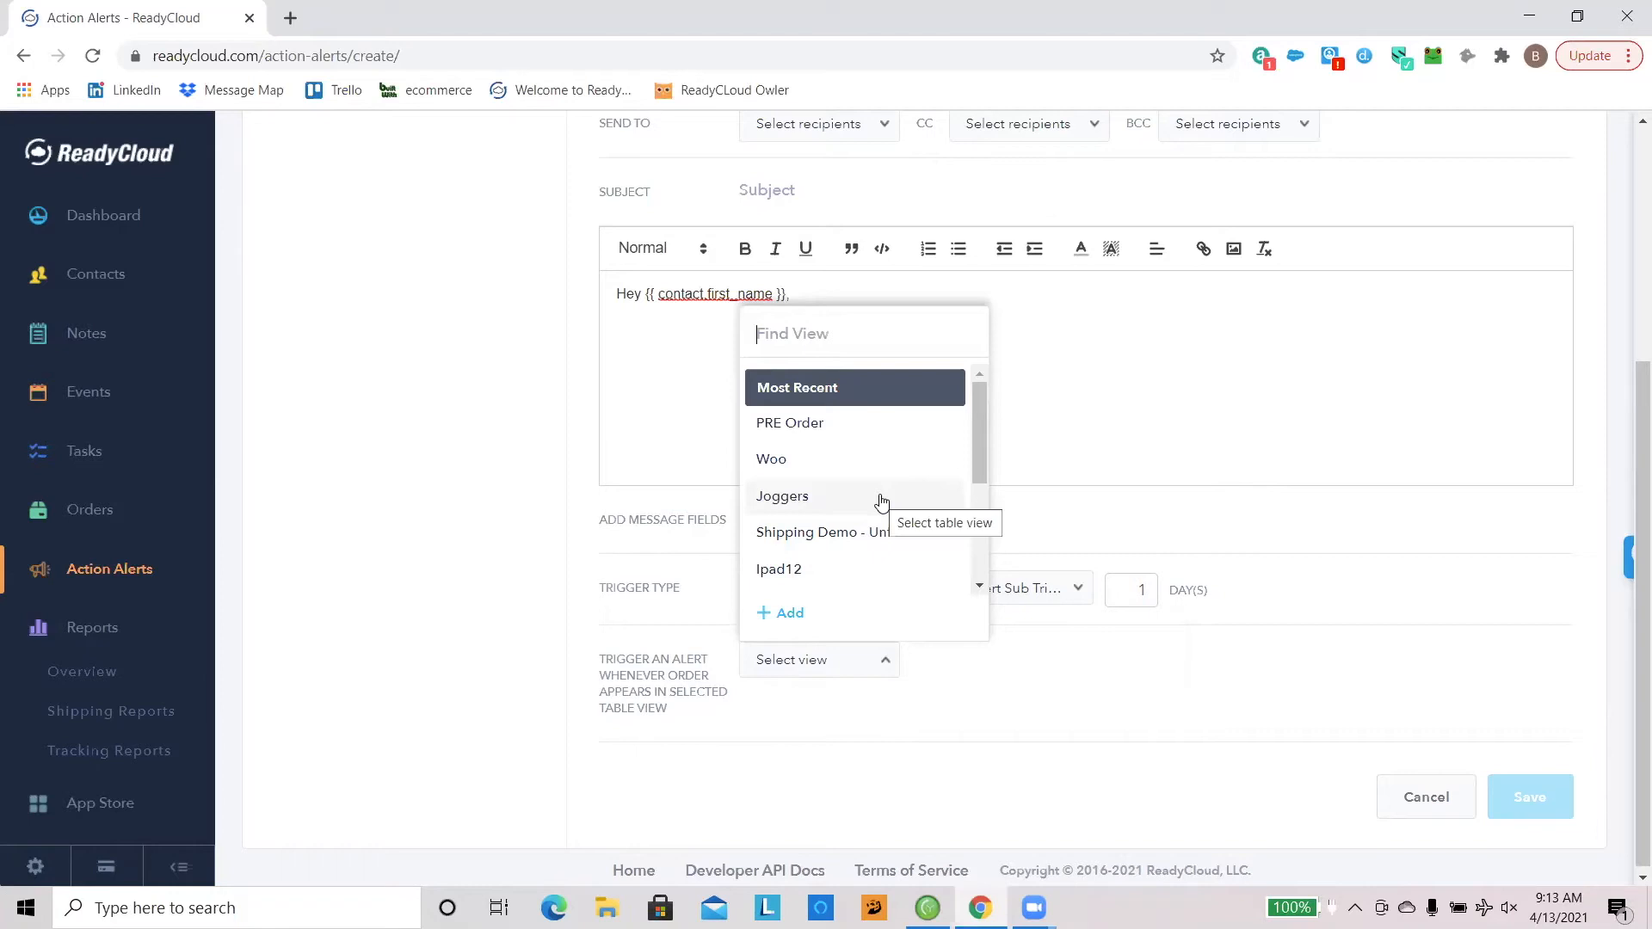
left_click_drag(981, 475, 977, 509)
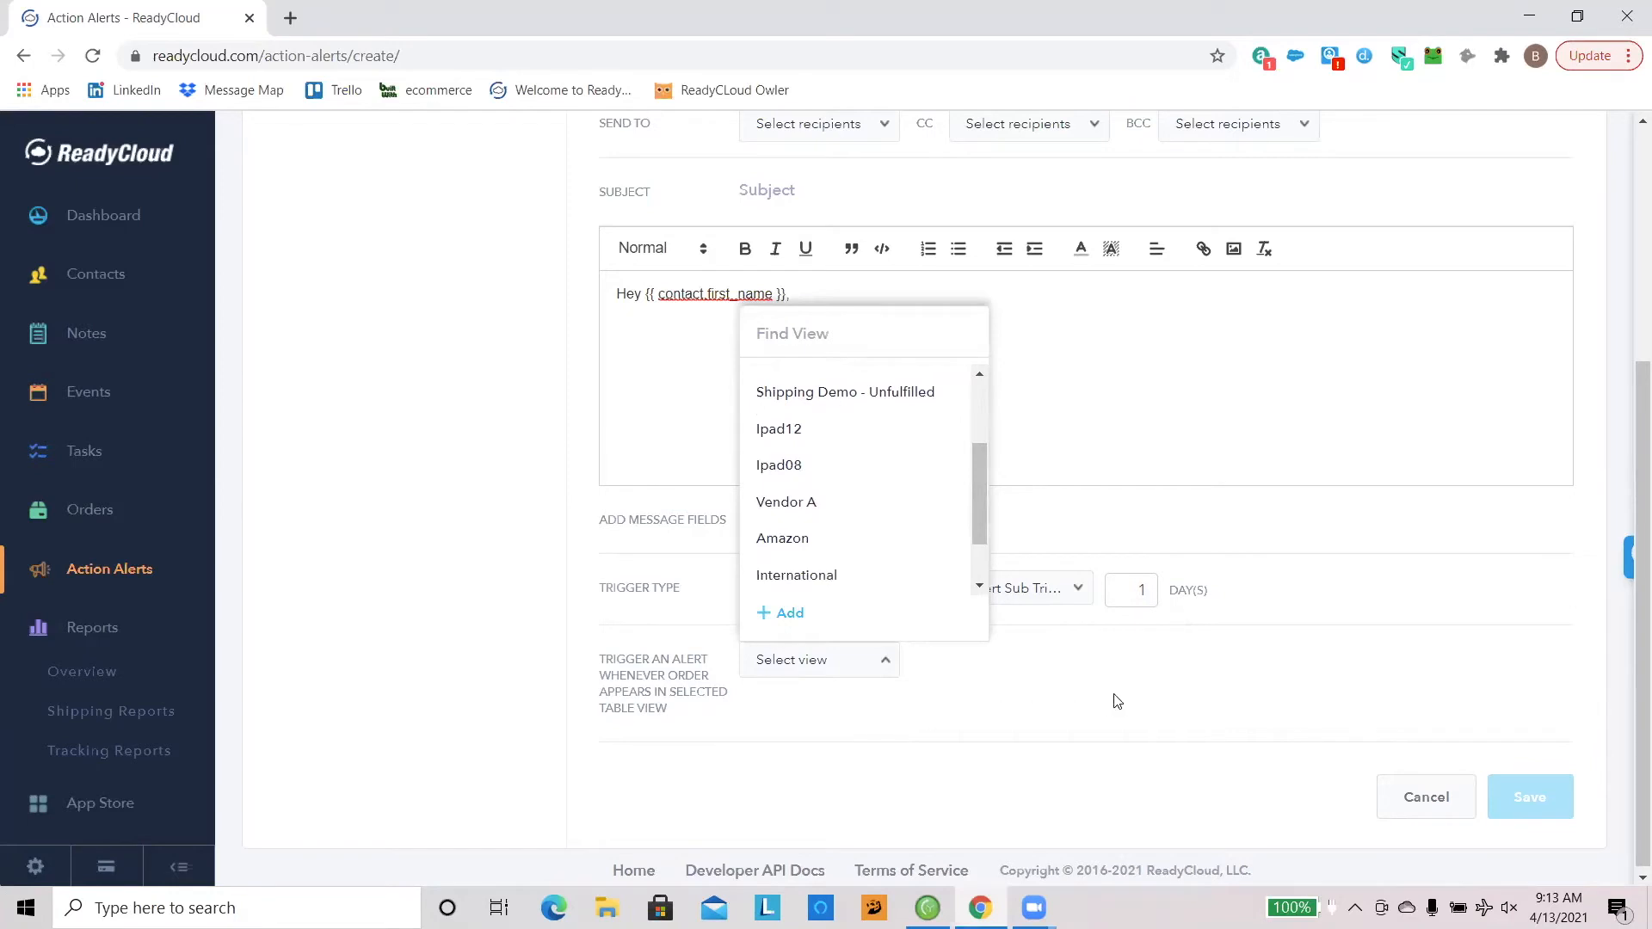
left_click(138, 526)
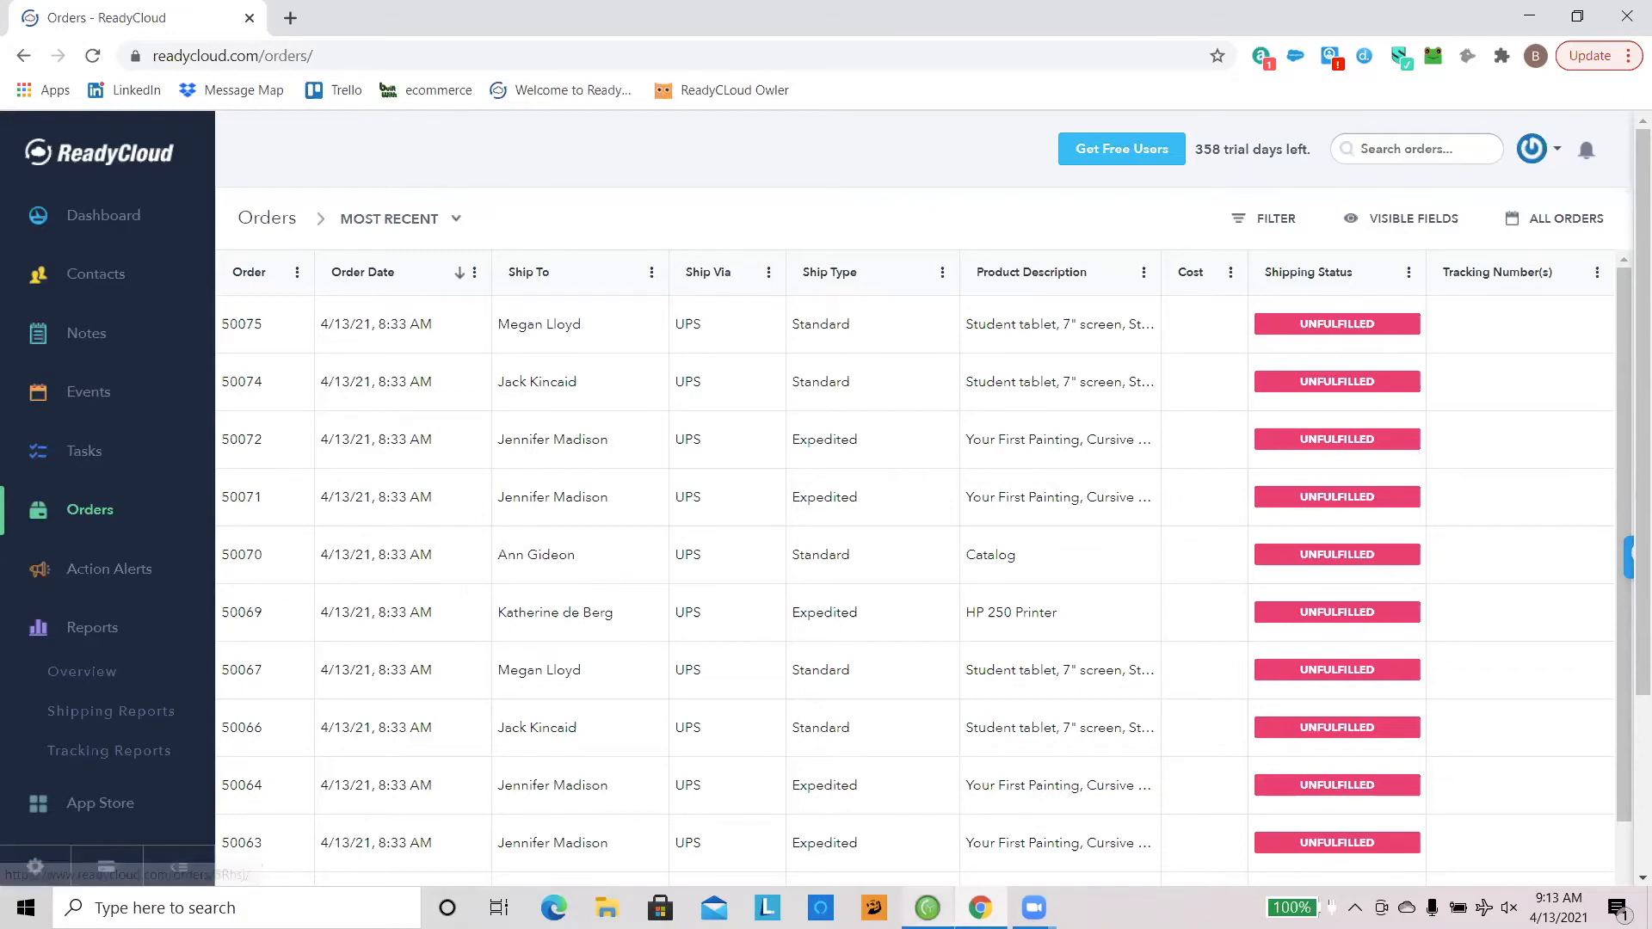
Step: Switch to ReadyShipper X, maximize its window and compare its order inbox with the ReadyCloud orders list
left_click(927, 908)
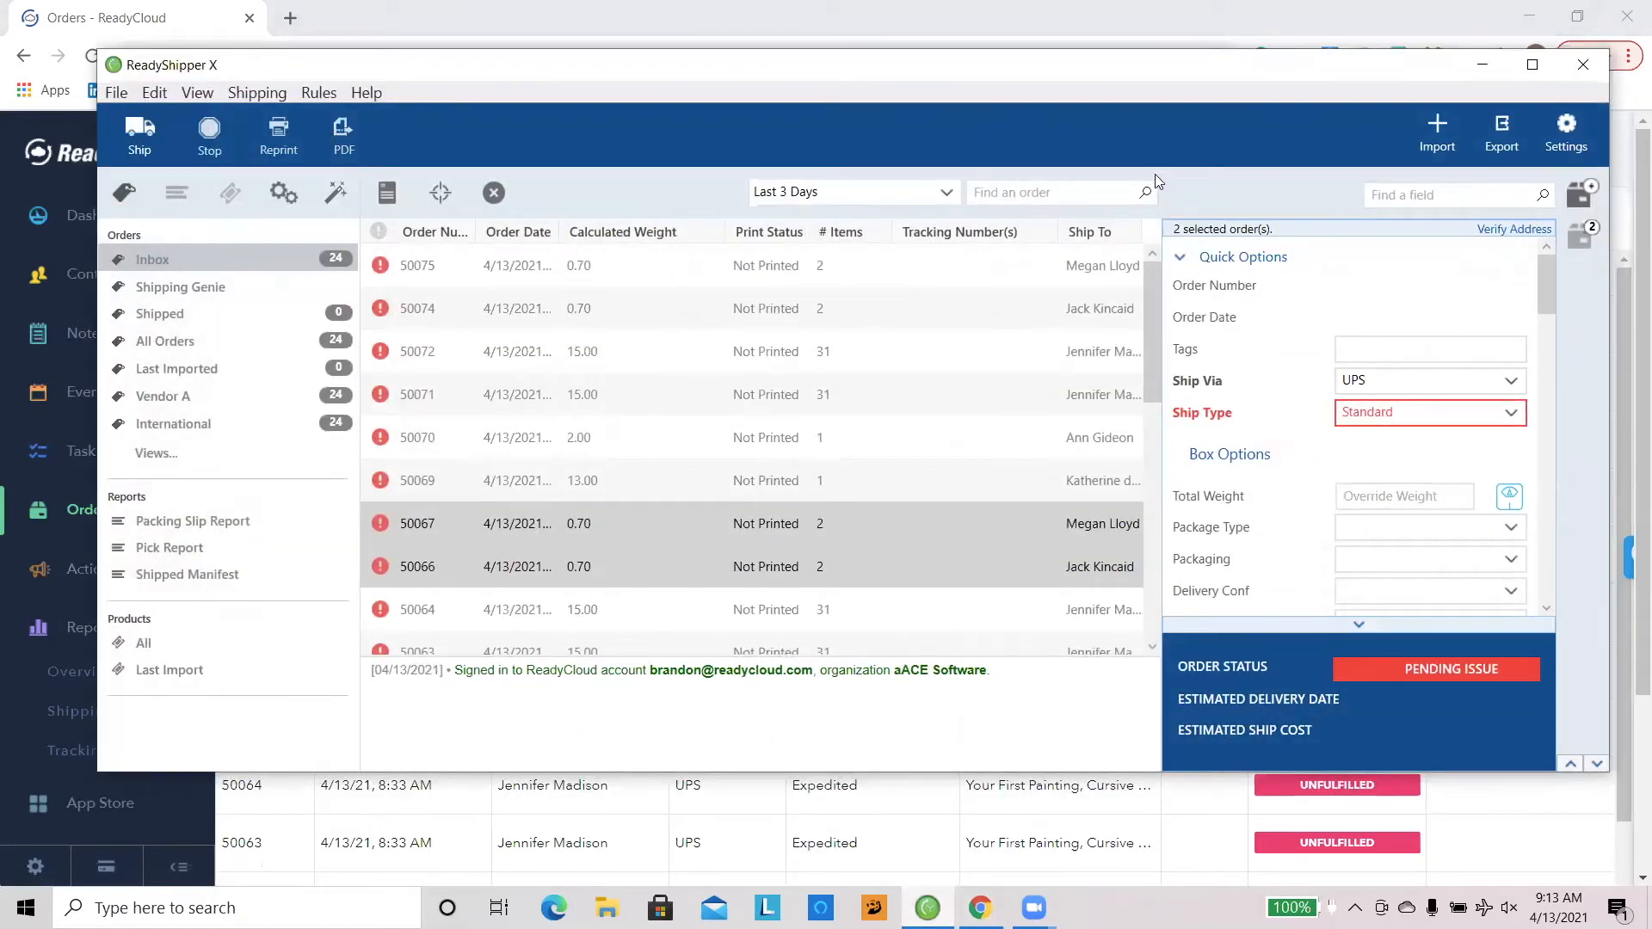
left_click(1533, 69)
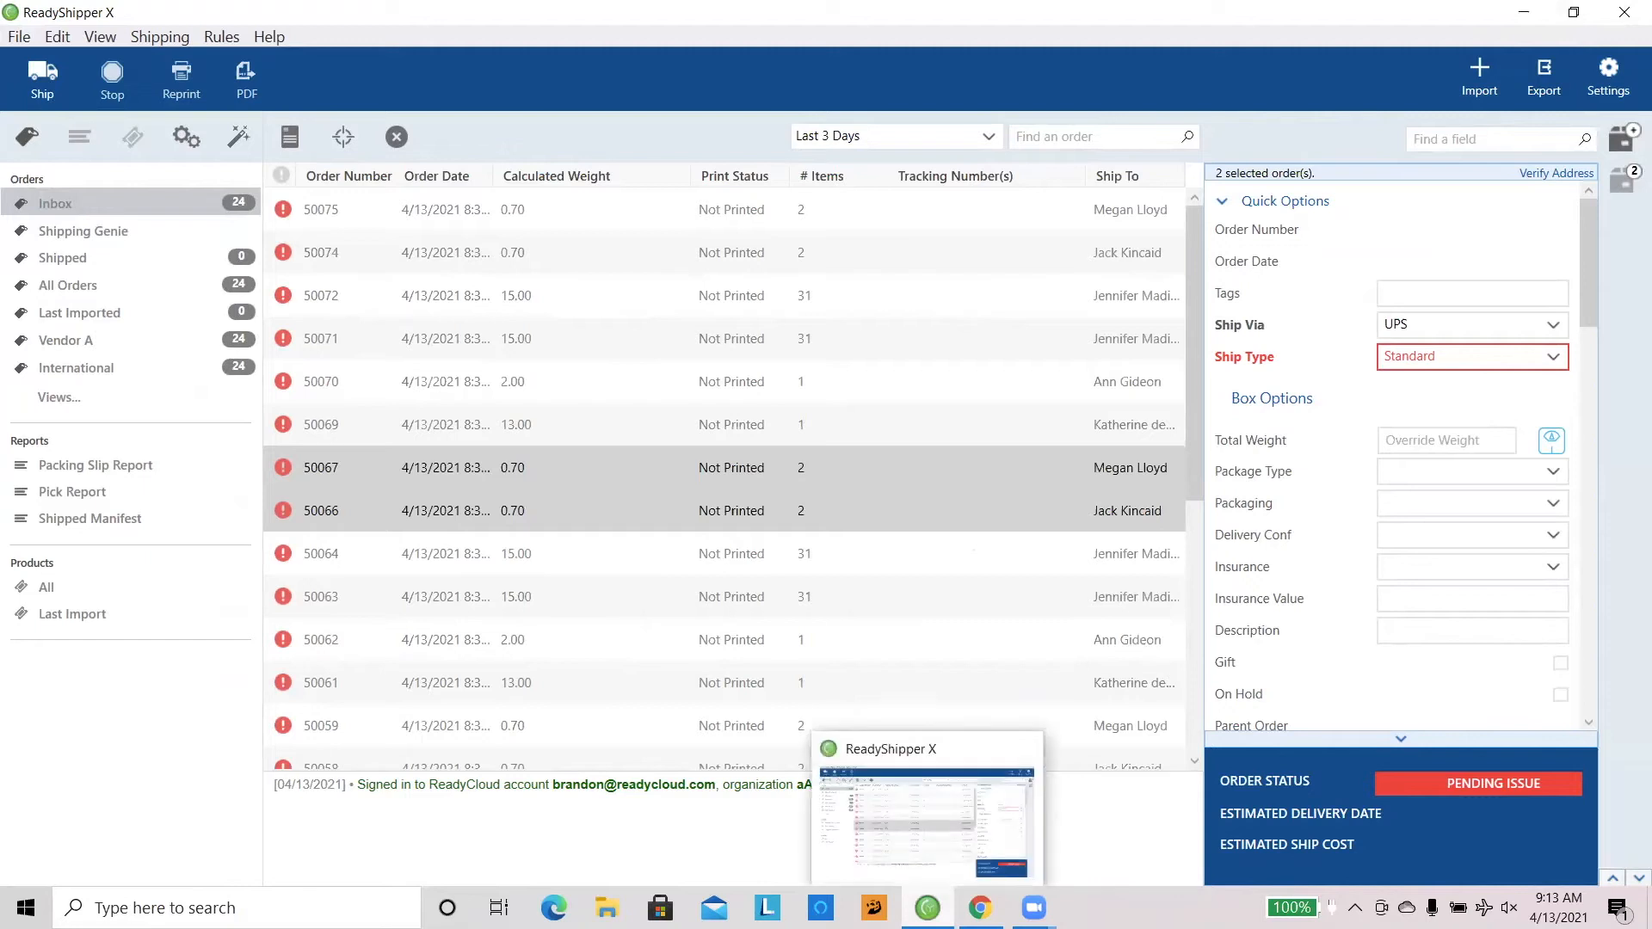
left_click(981, 907)
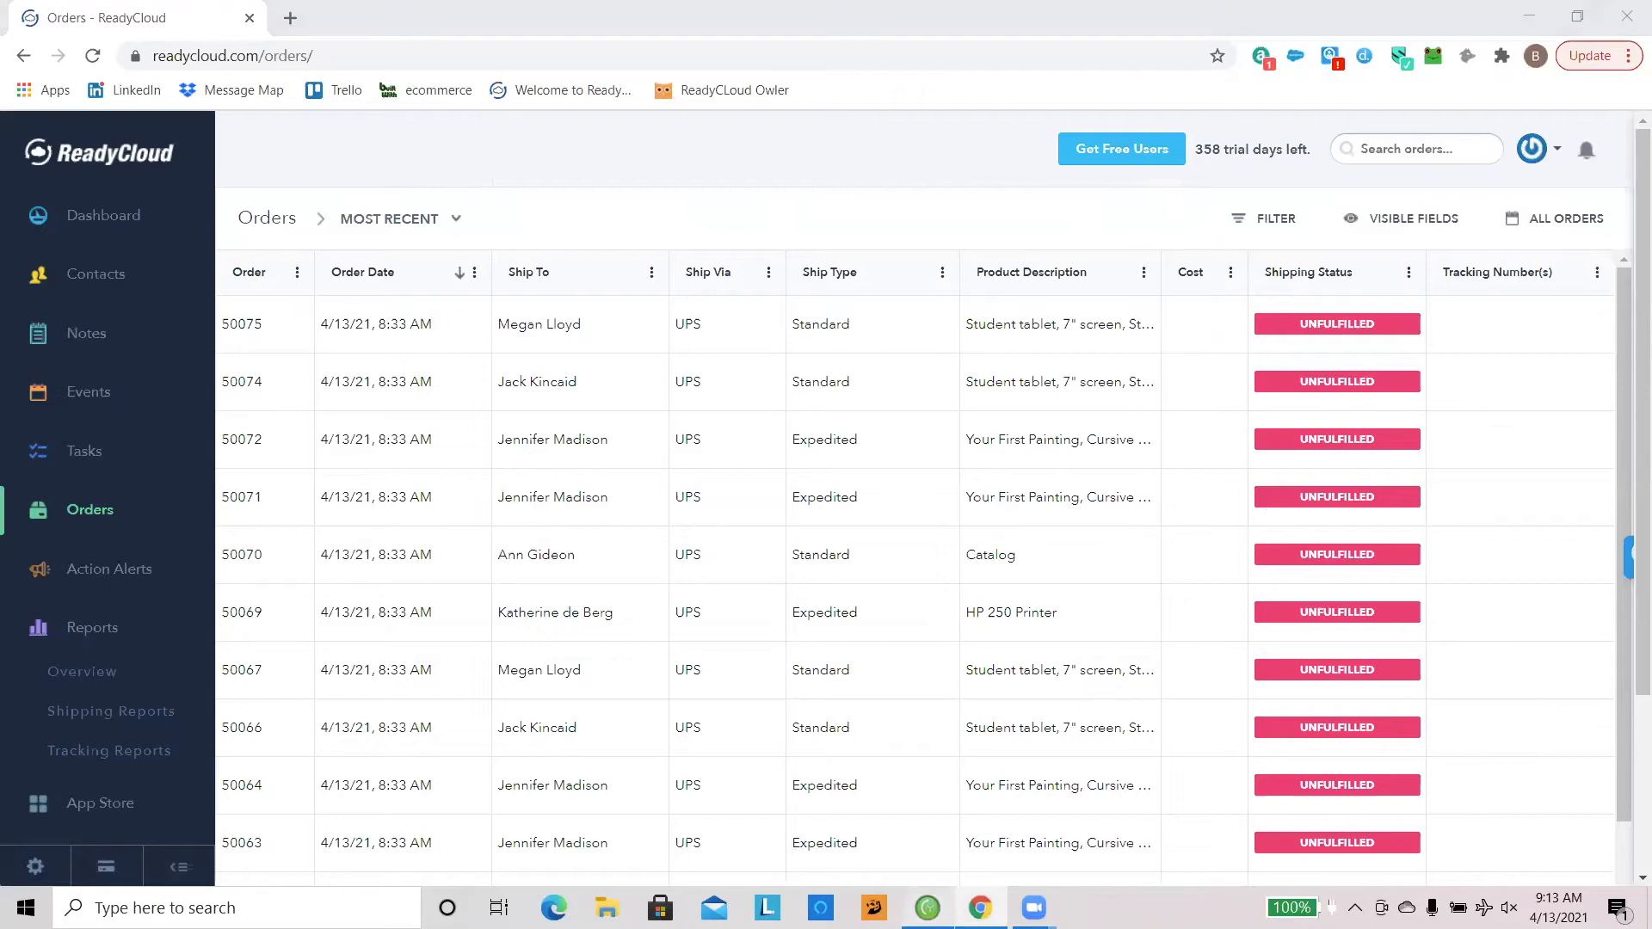
key("alt+Tab")
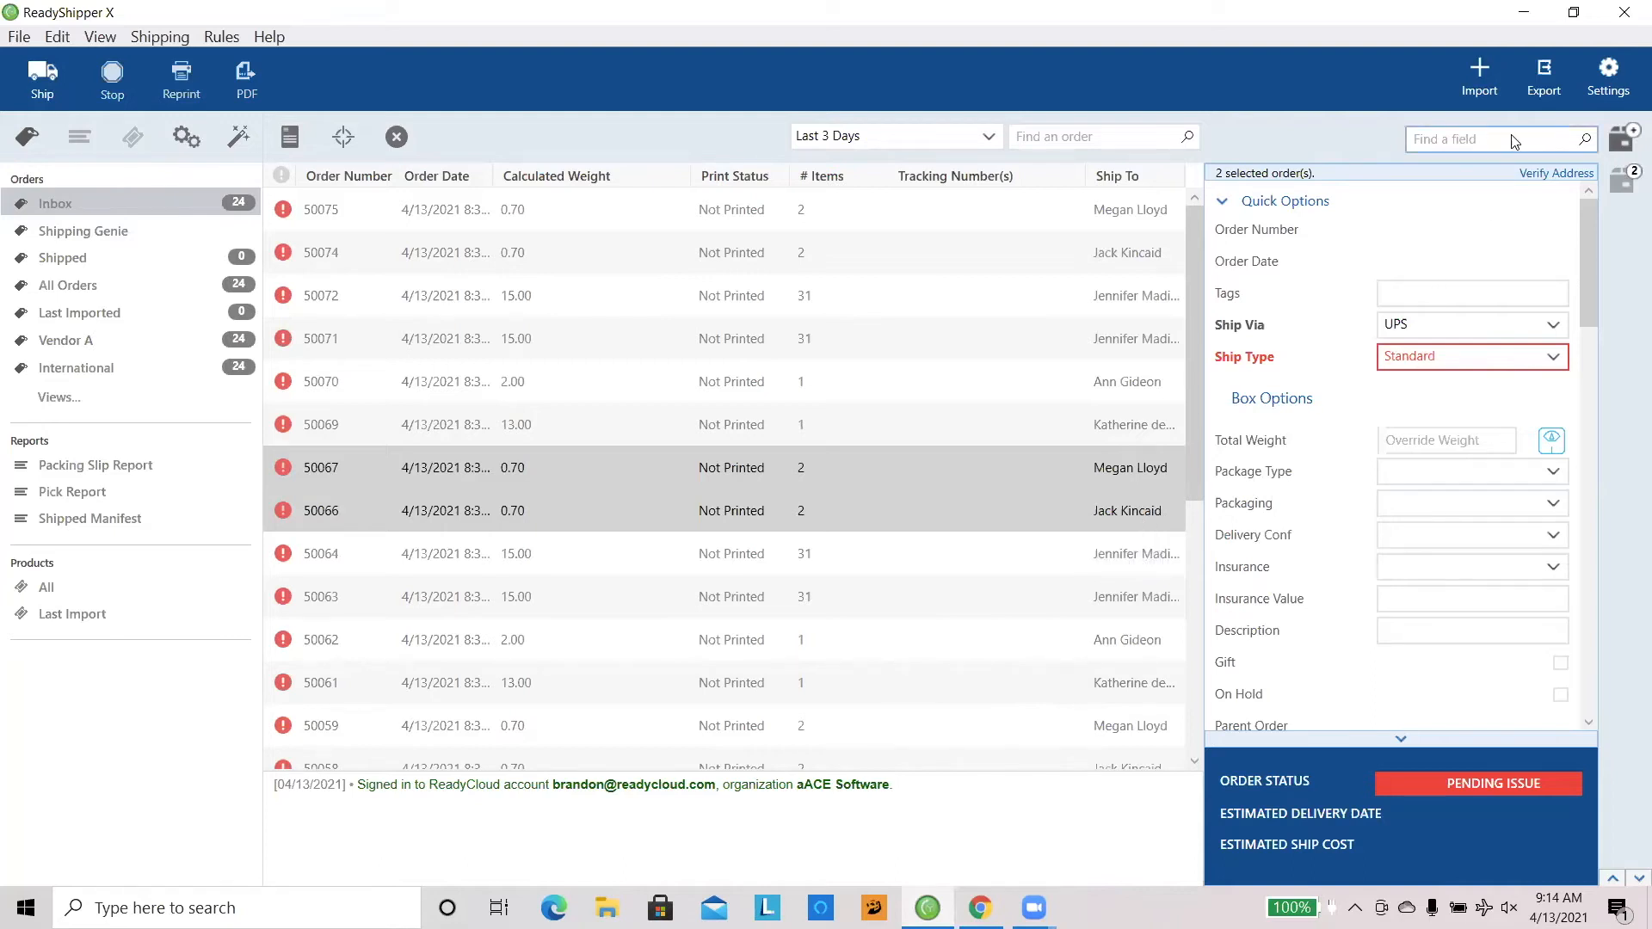
Step: Open the ReadyShipper X settings and display the Inbox filters and the Order Views options
left_click(1595, 90)
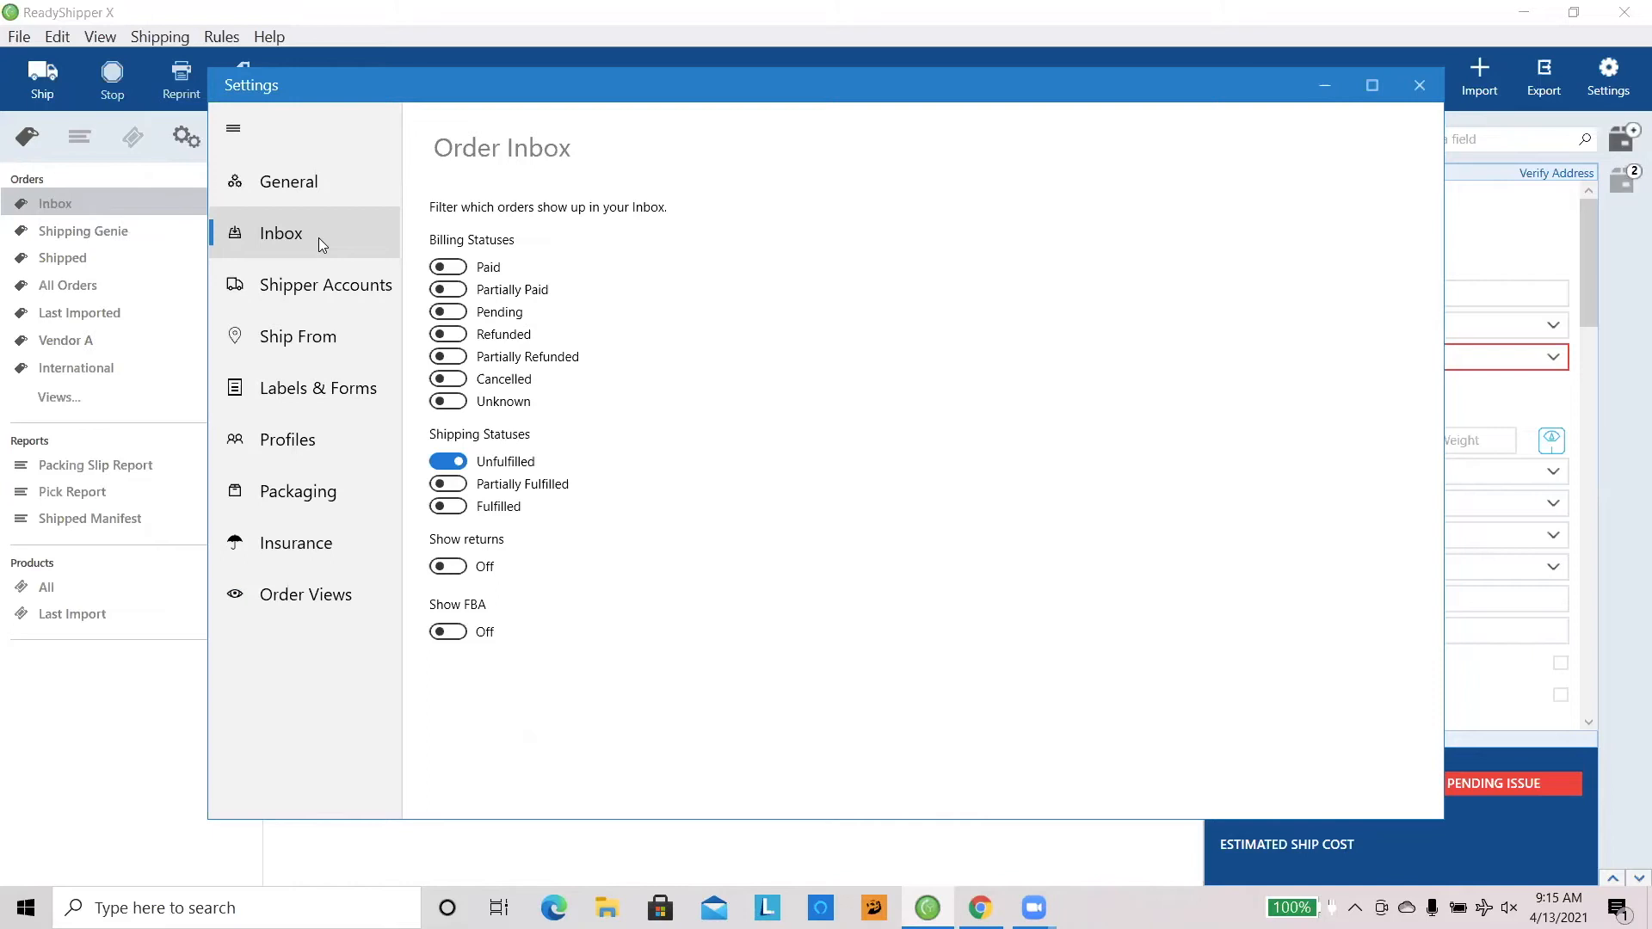
left_click(325, 600)
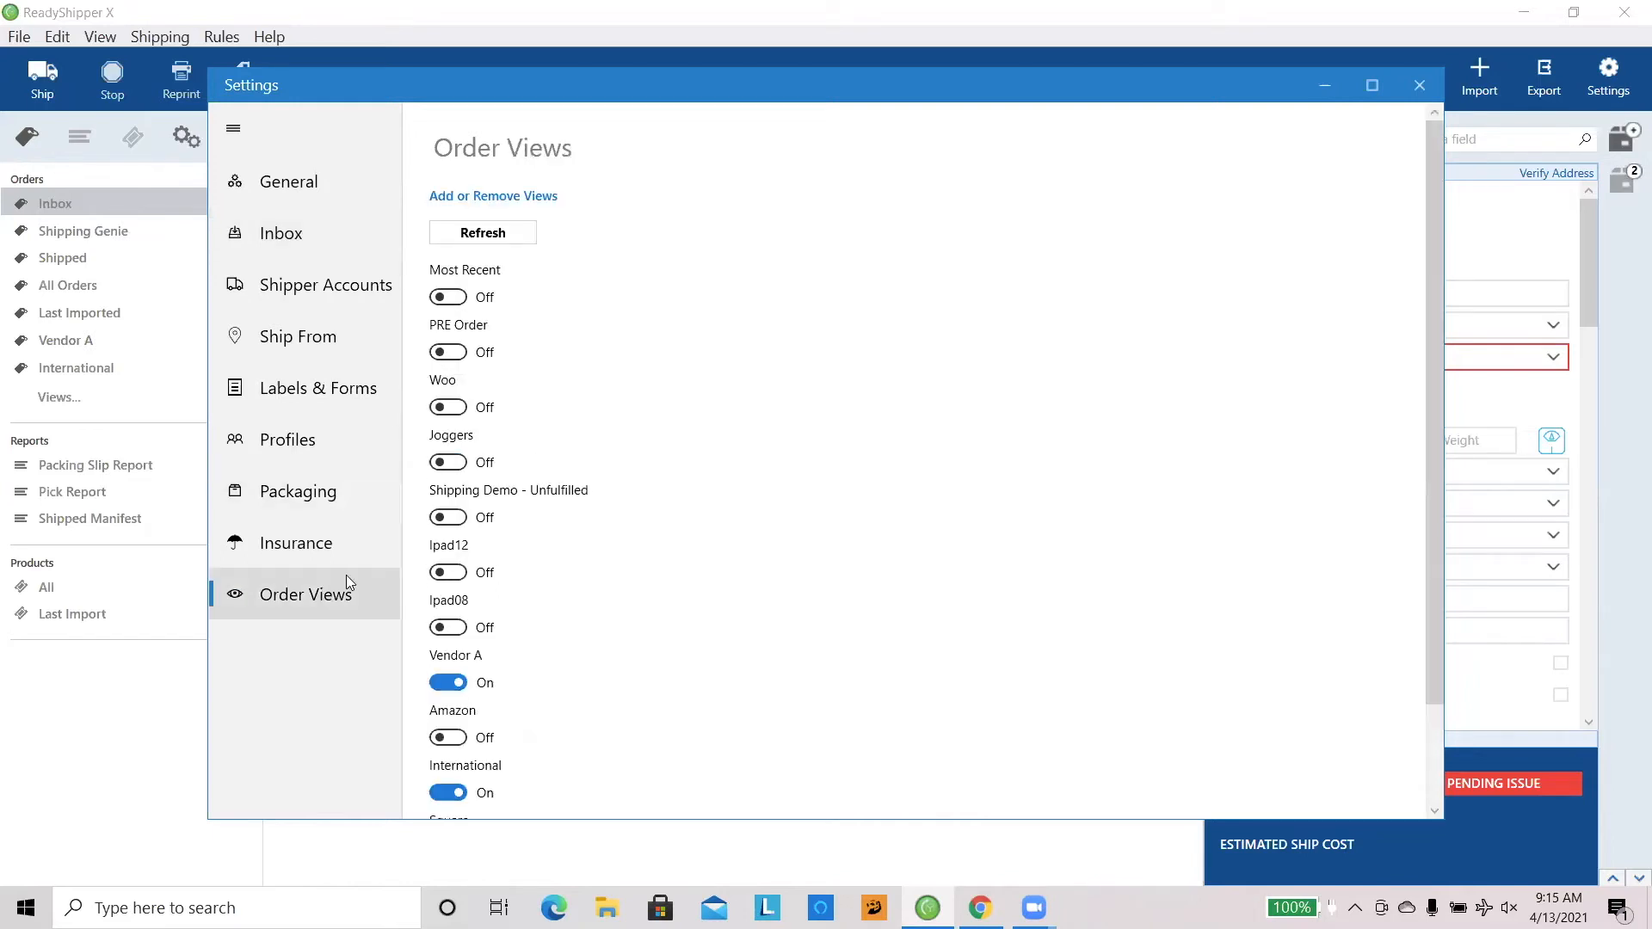
Step: Turn on the PRE Order and Woo order views, and turn both off again
left_click(463, 360)
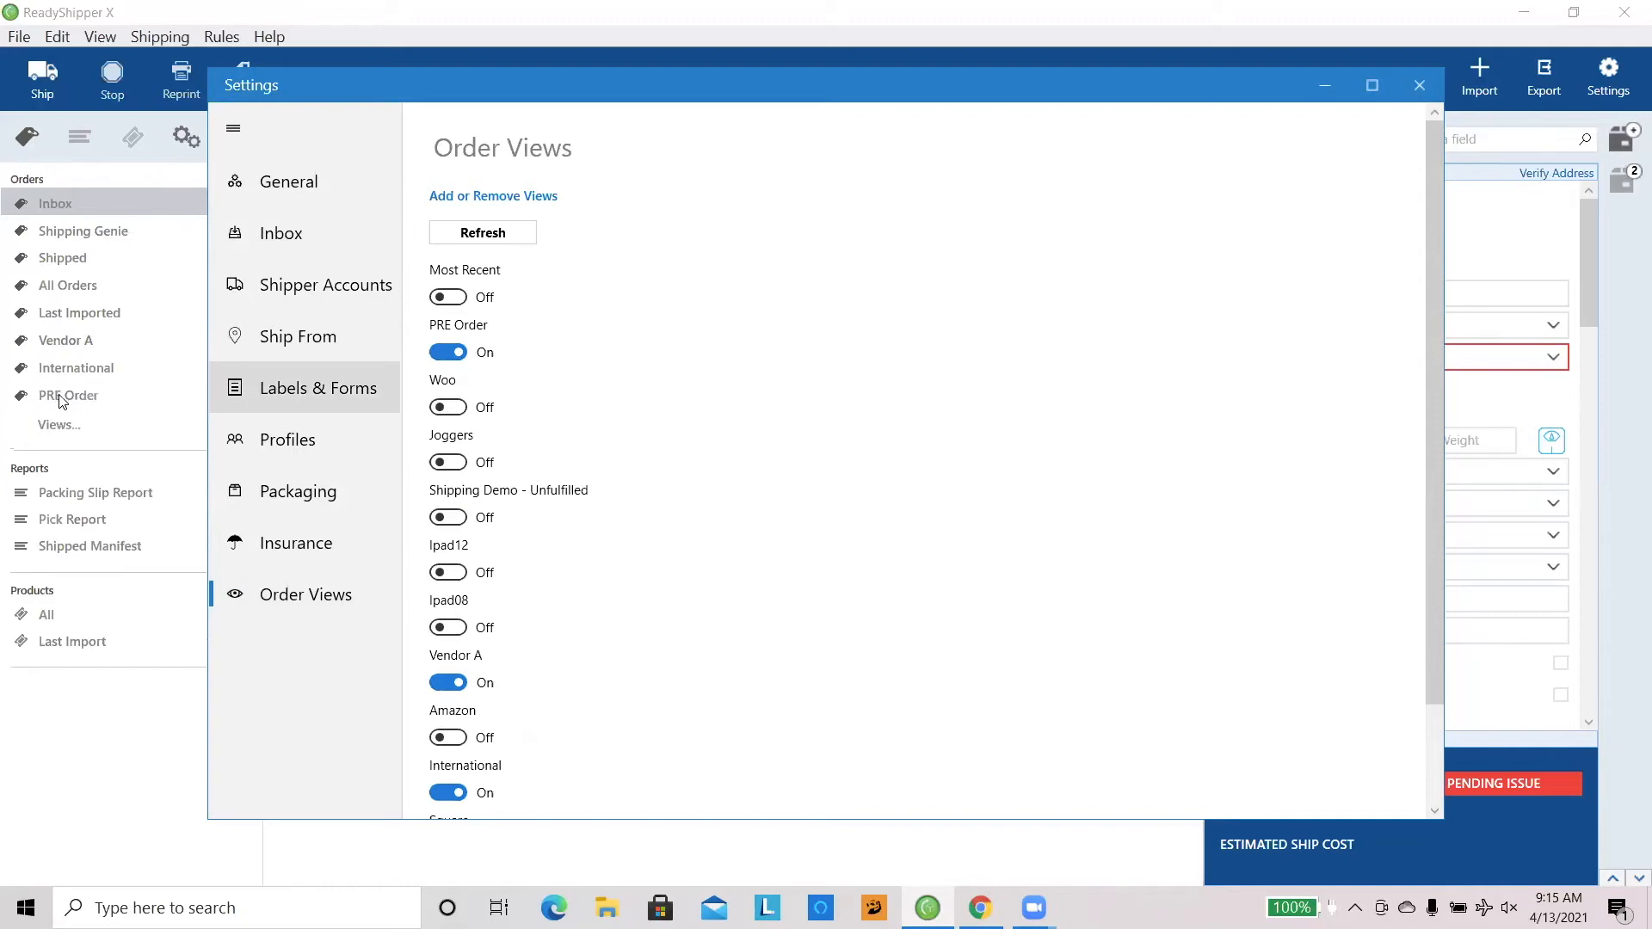
left_click(456, 412)
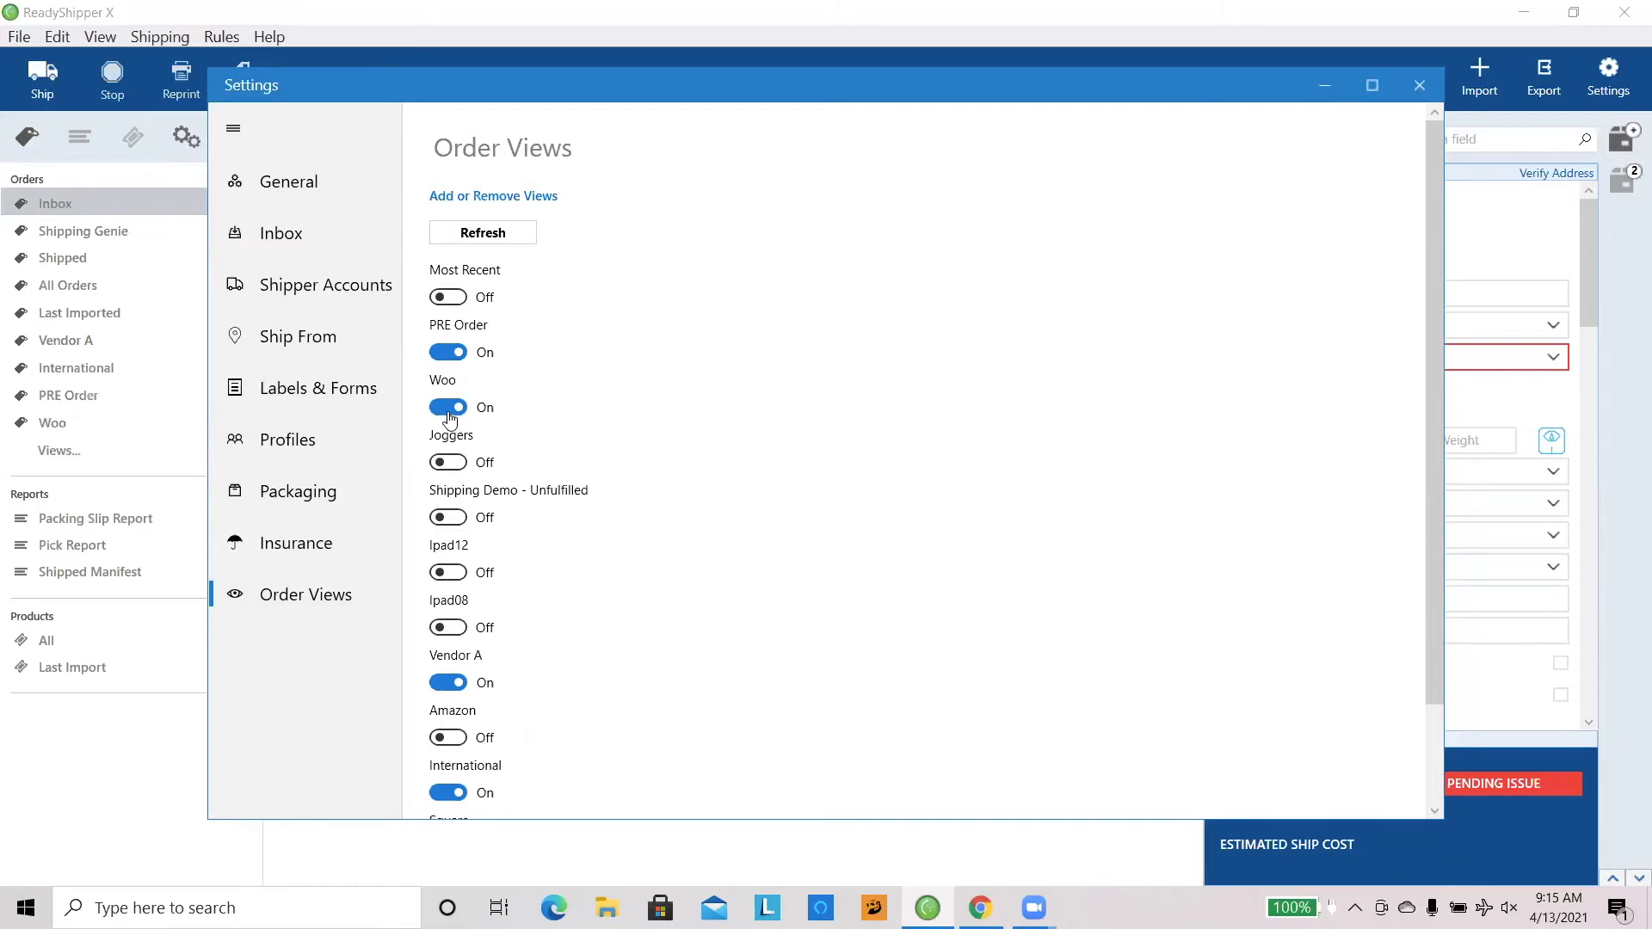
left_click(446, 409)
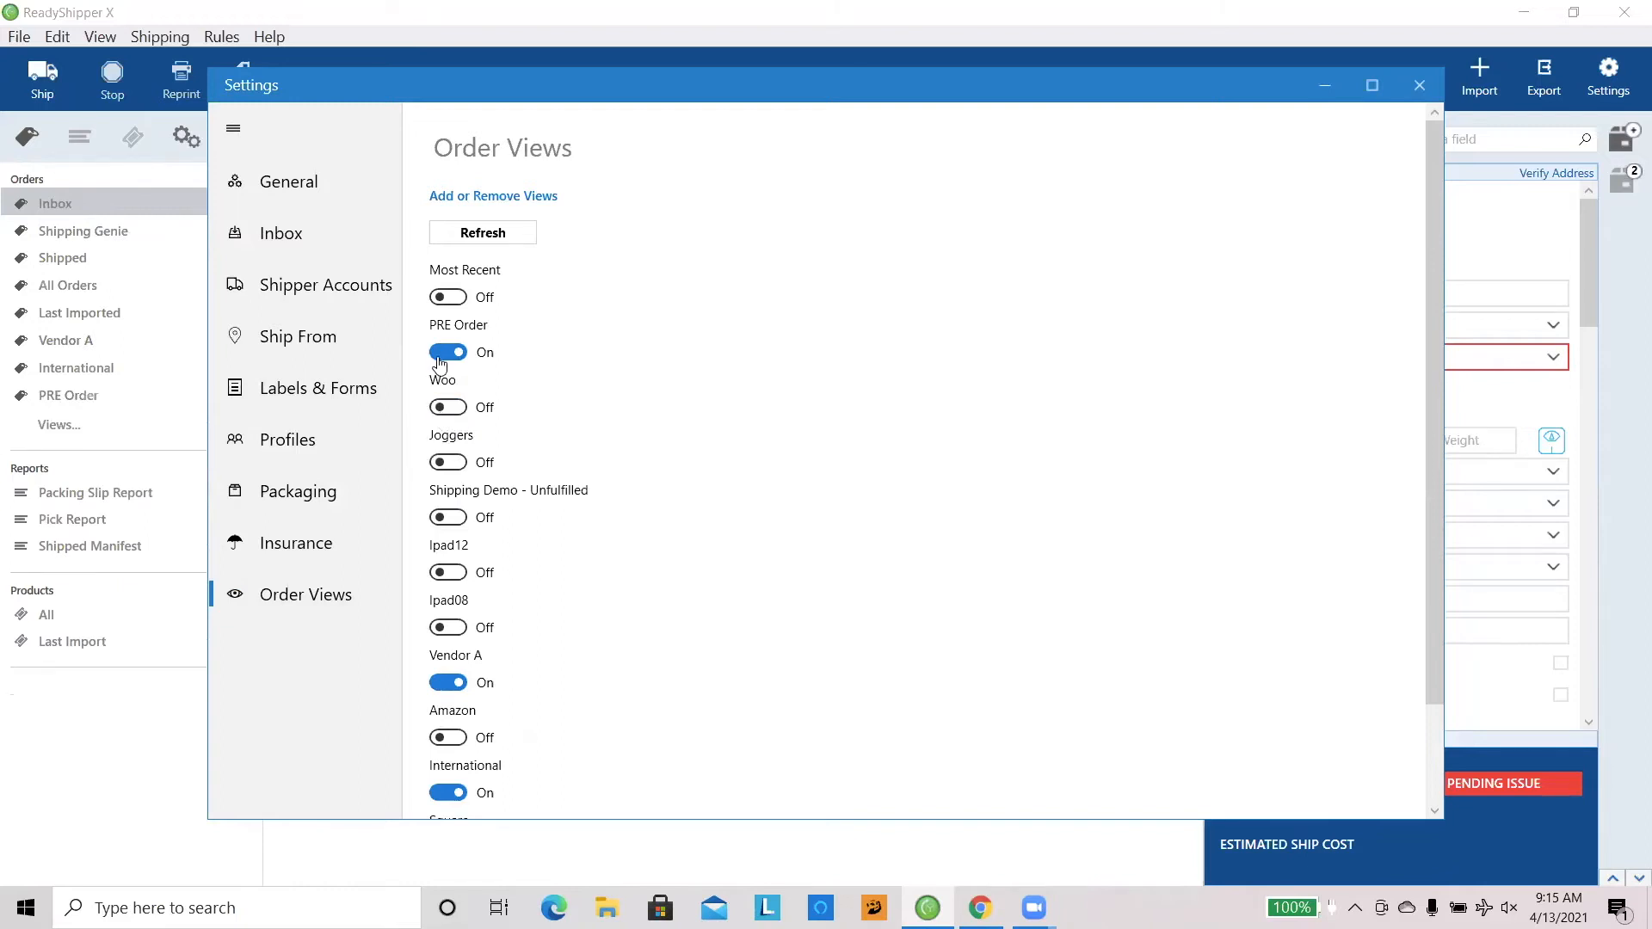
left_click(441, 355)
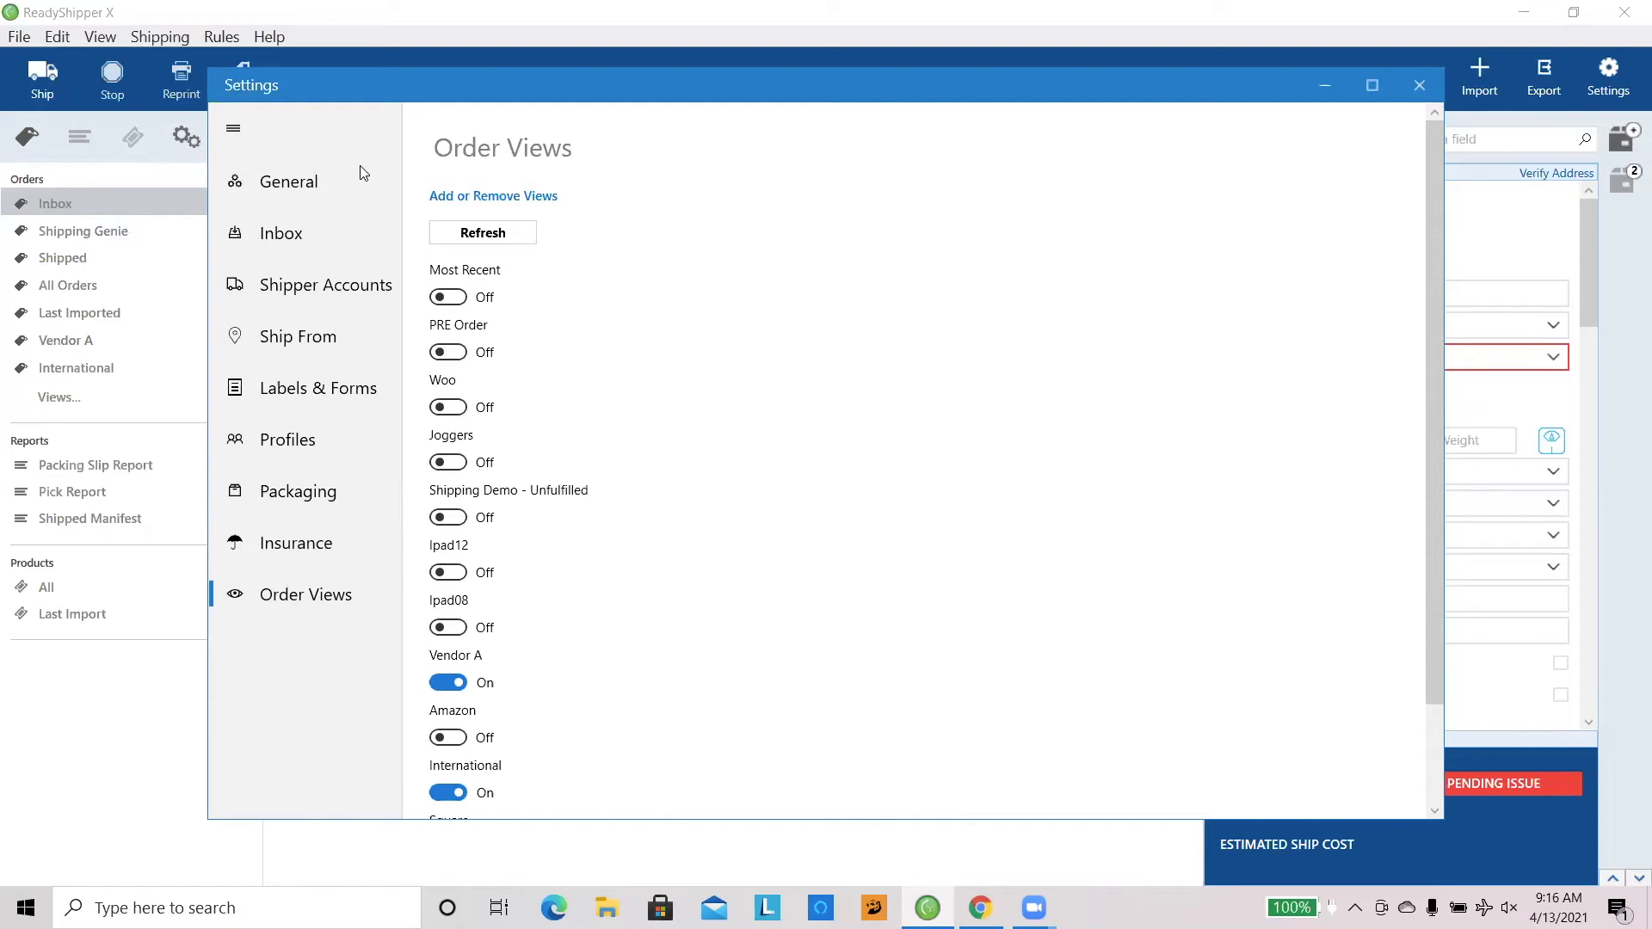
Step: Display the configured shipper accounts and the Ship From warehouse addresses in the settings
left_click(318, 292)
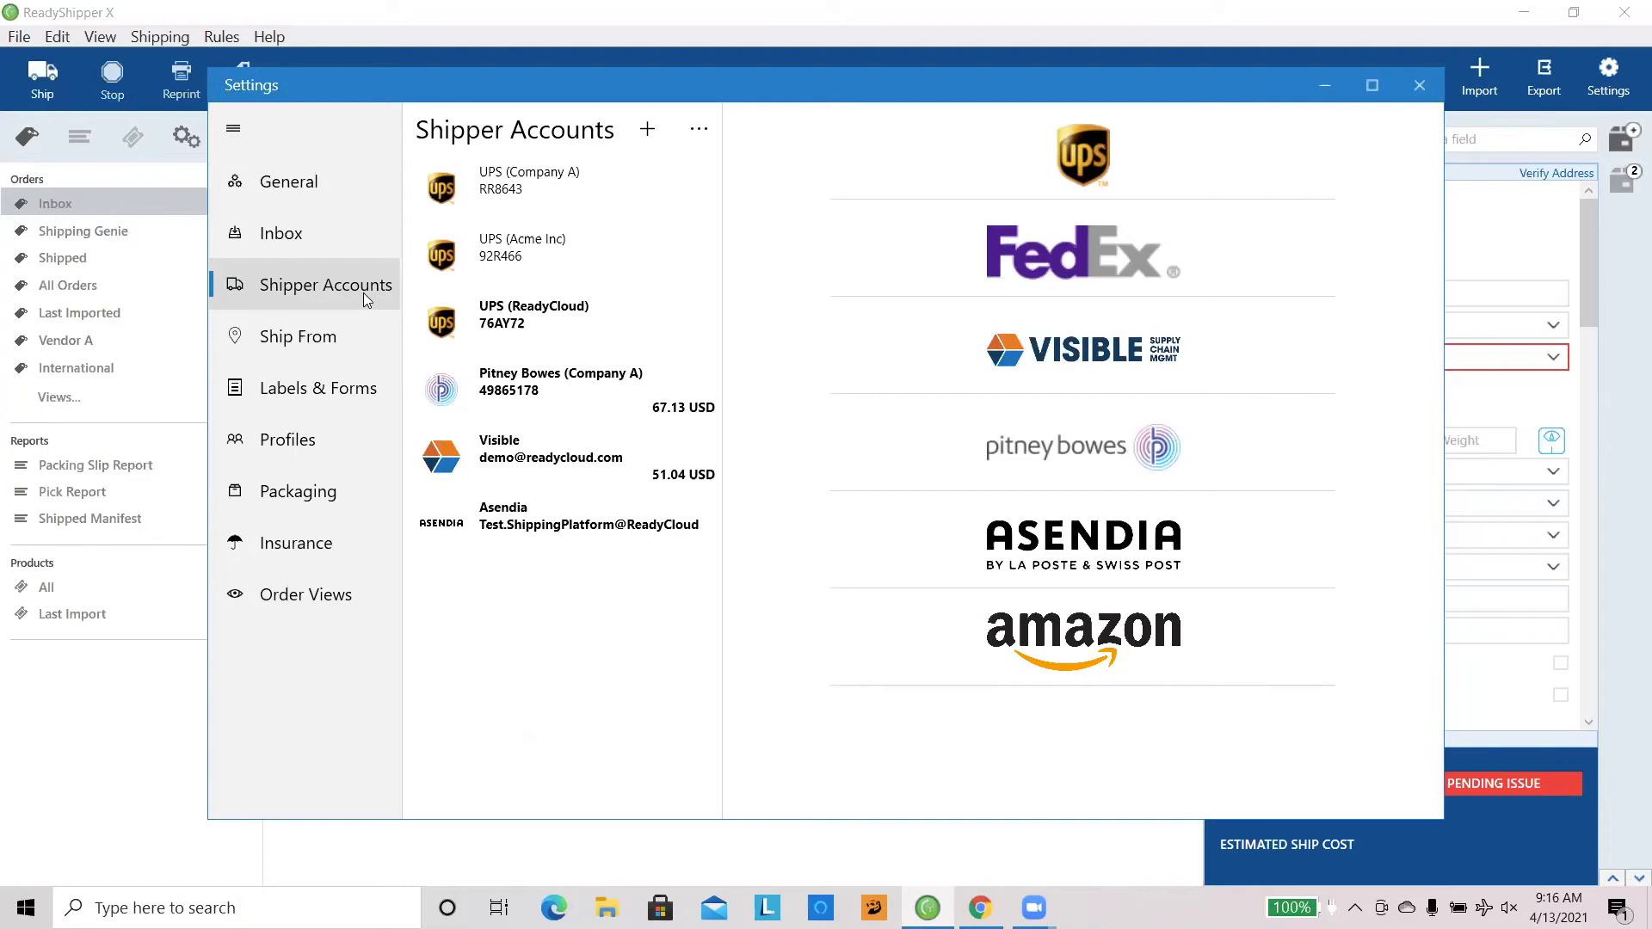
left_click(341, 341)
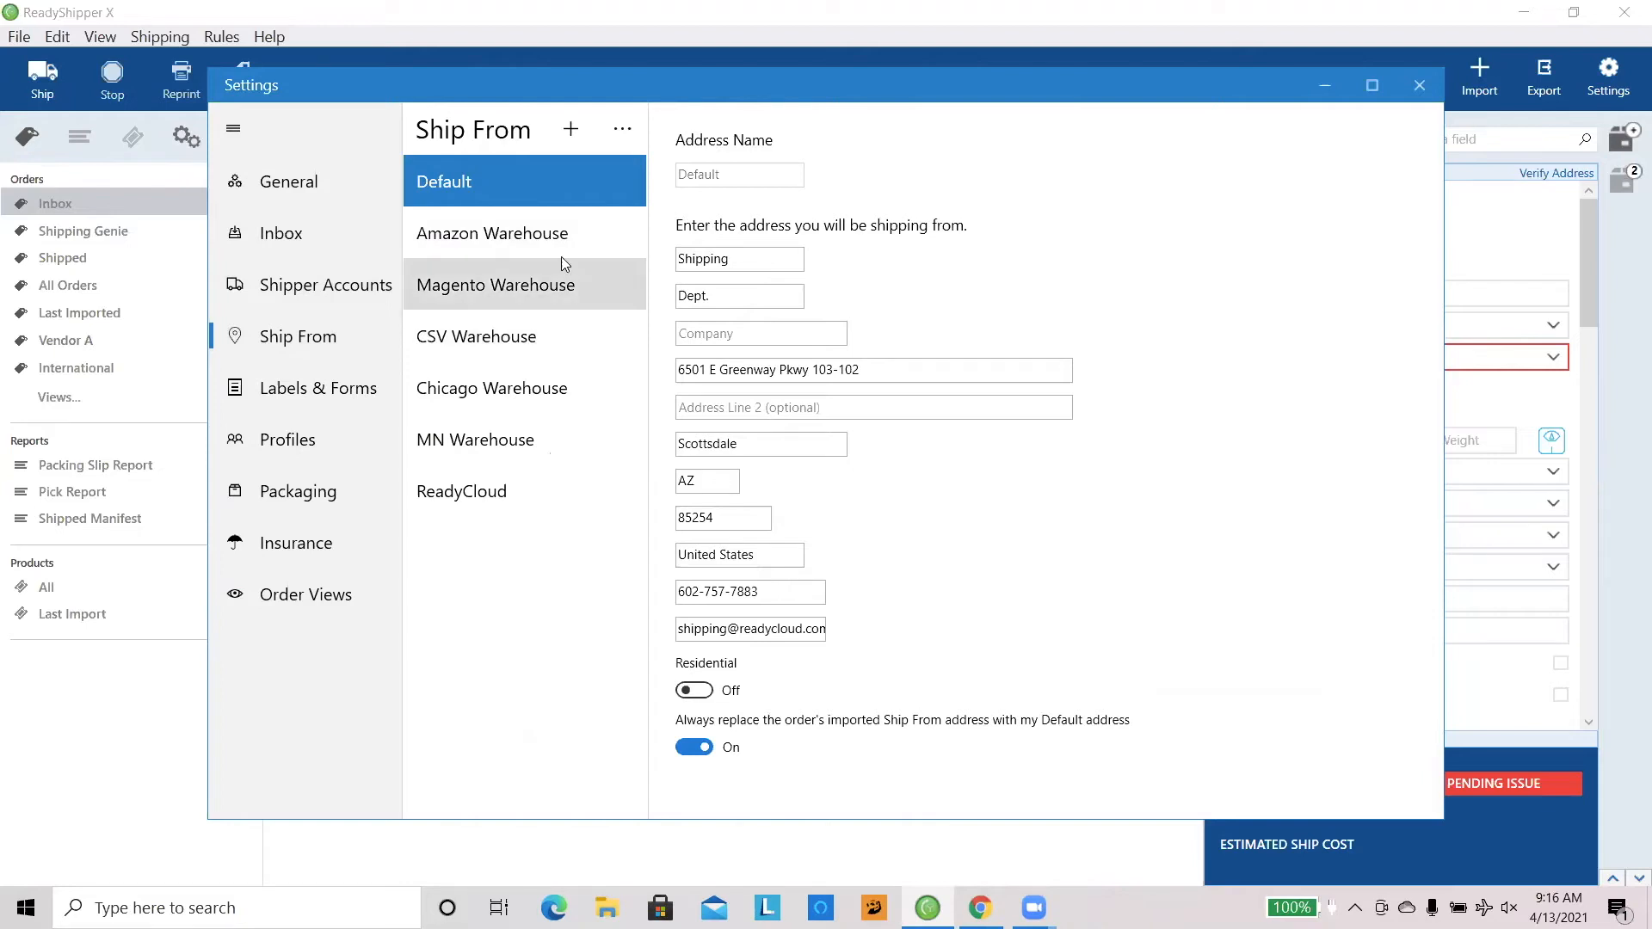
Step: Set the form style for labels and forms to Thermal 4x6 Label, and look over the other available styles without changing it
left_click(346, 396)
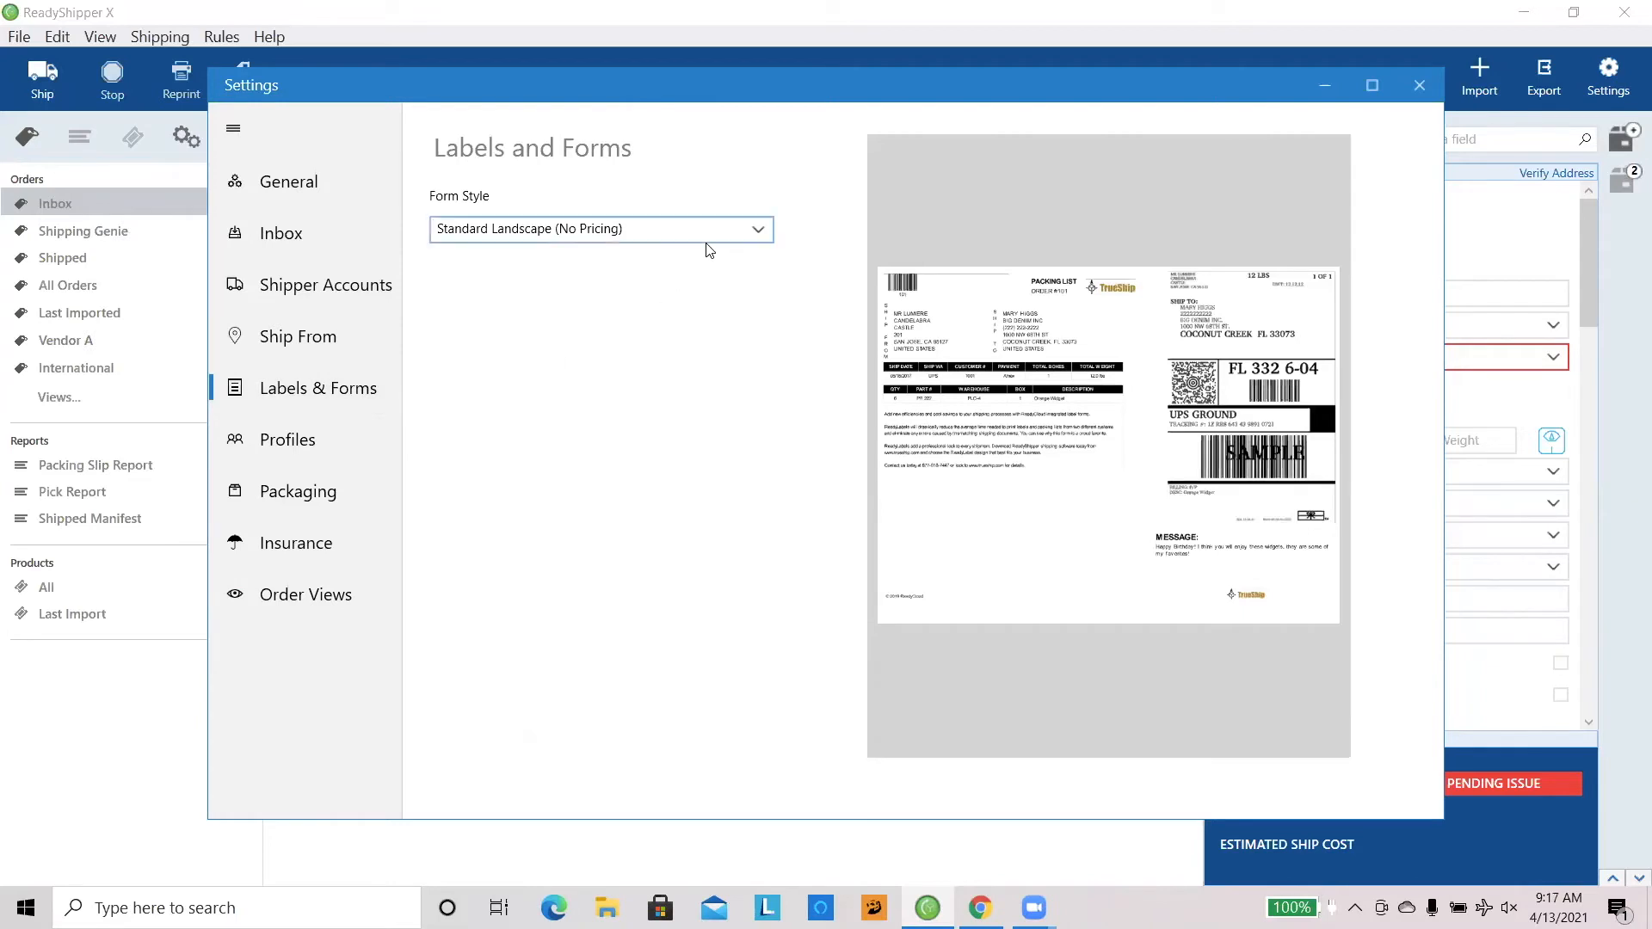
left_click(742, 240)
left_click(761, 234)
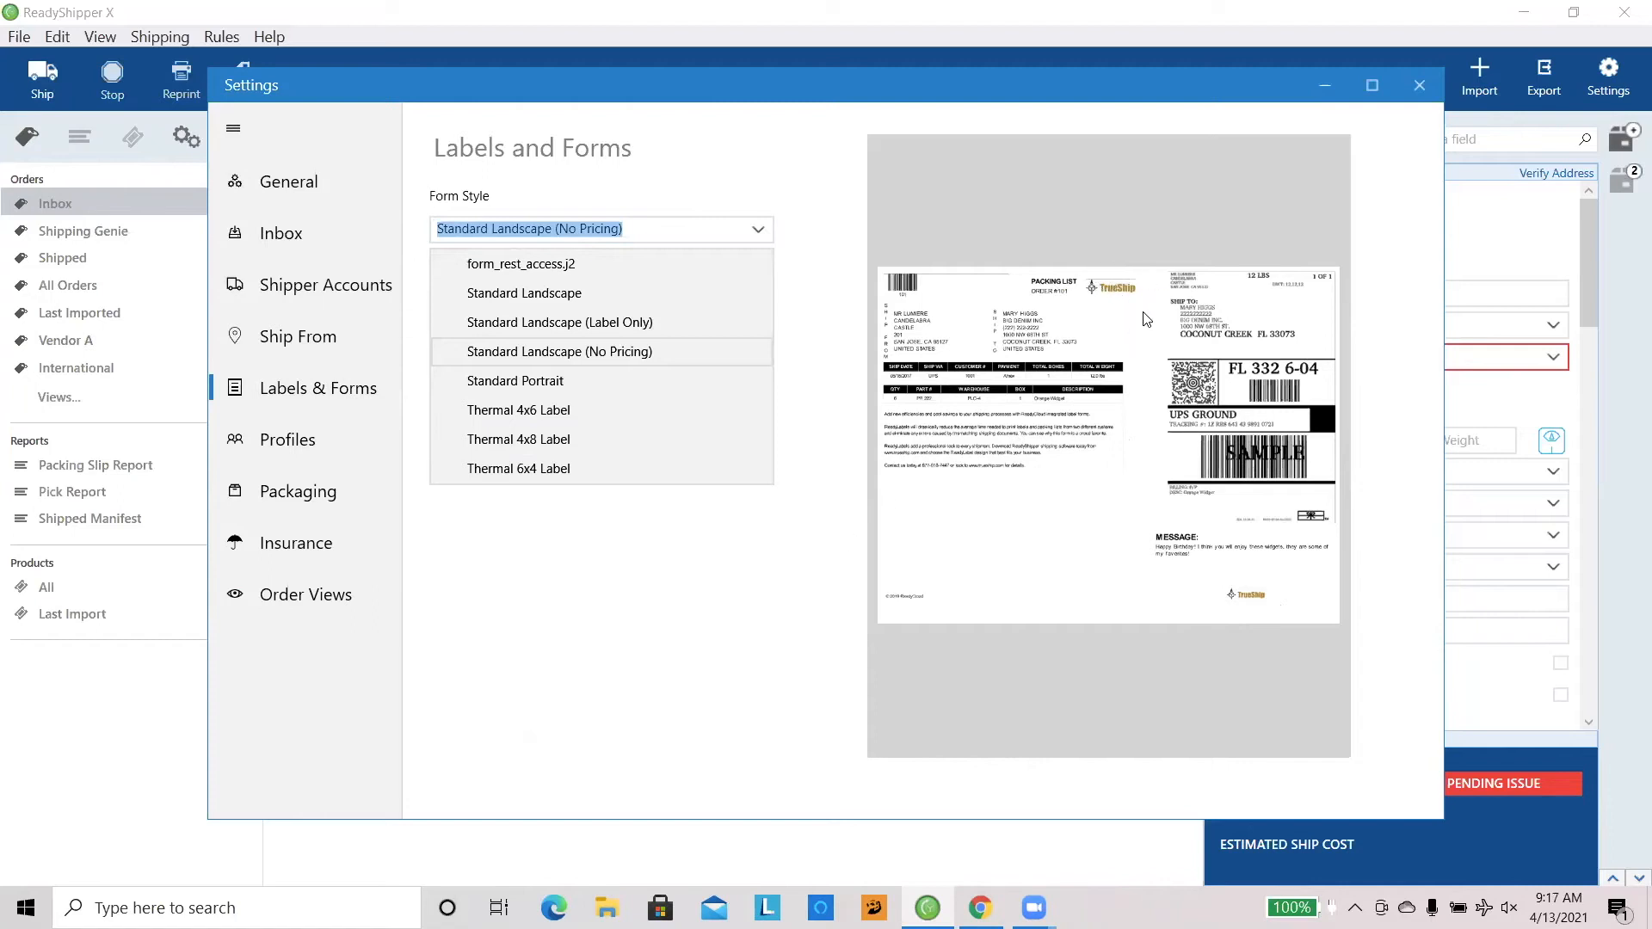
left_click(663, 416)
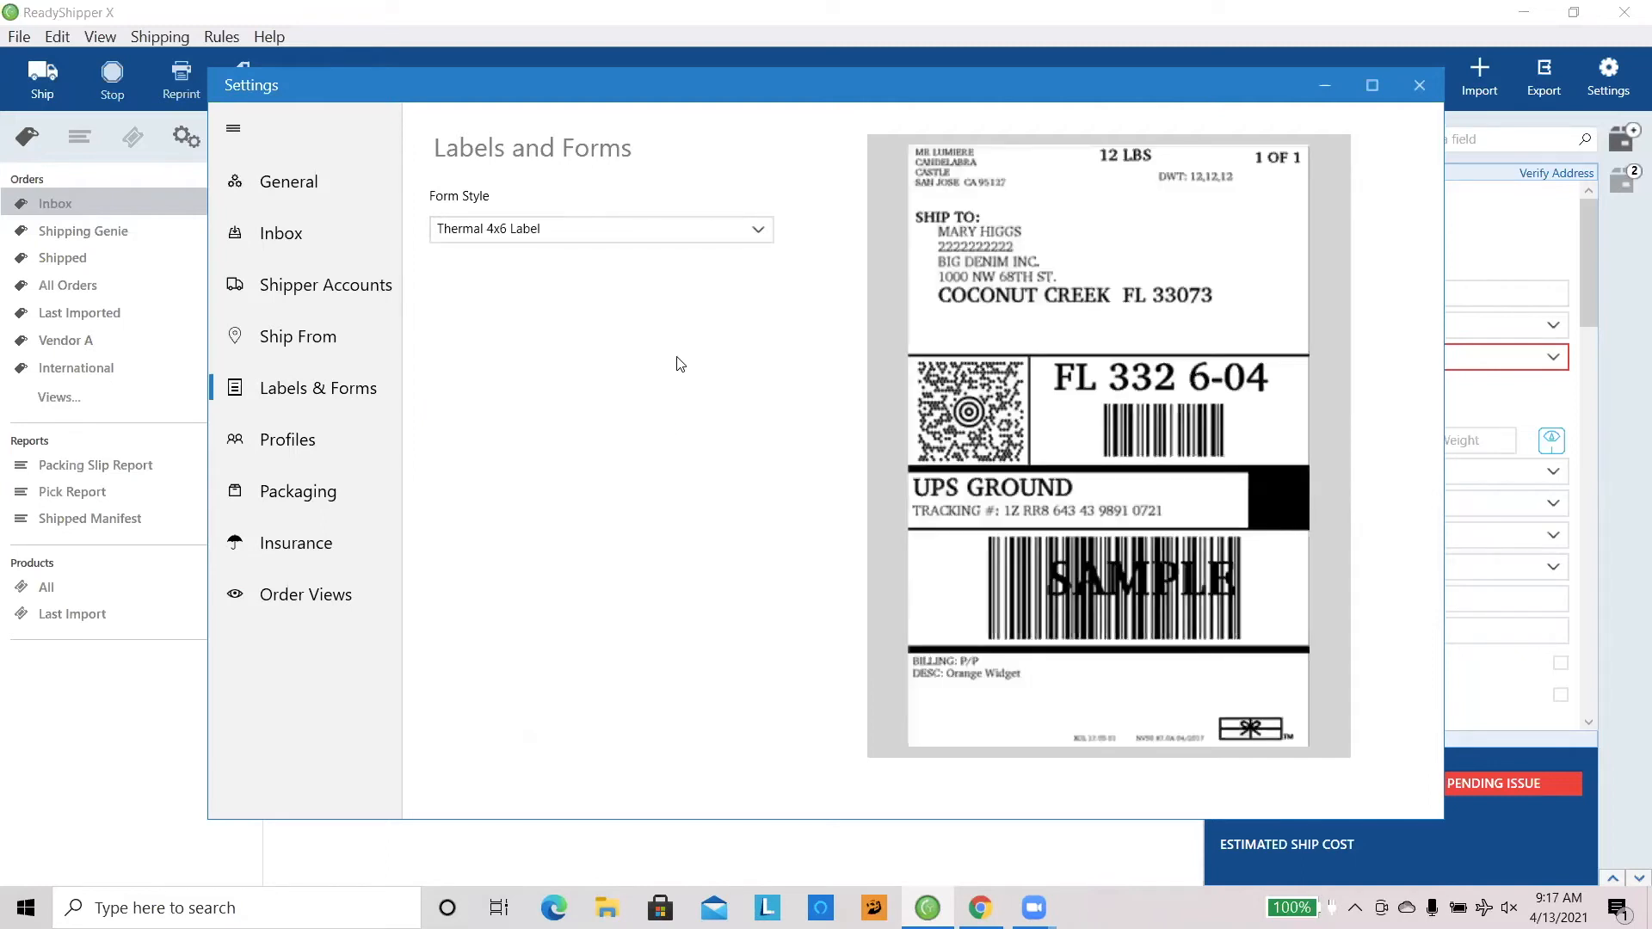
left_click(751, 241)
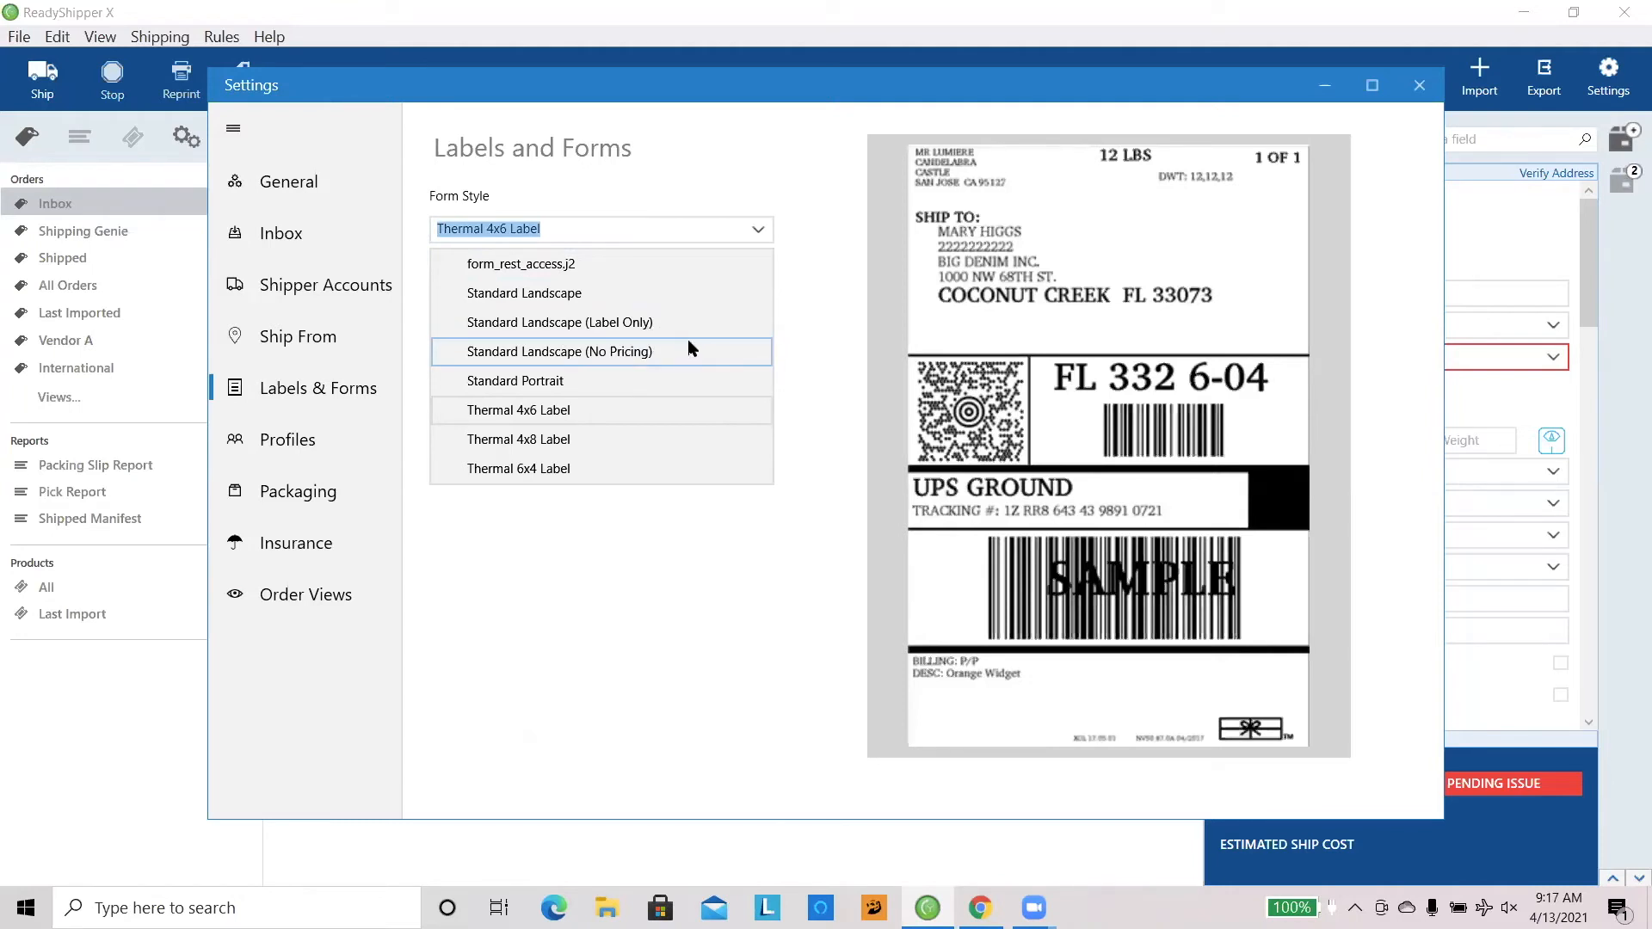
left_click(410, 574)
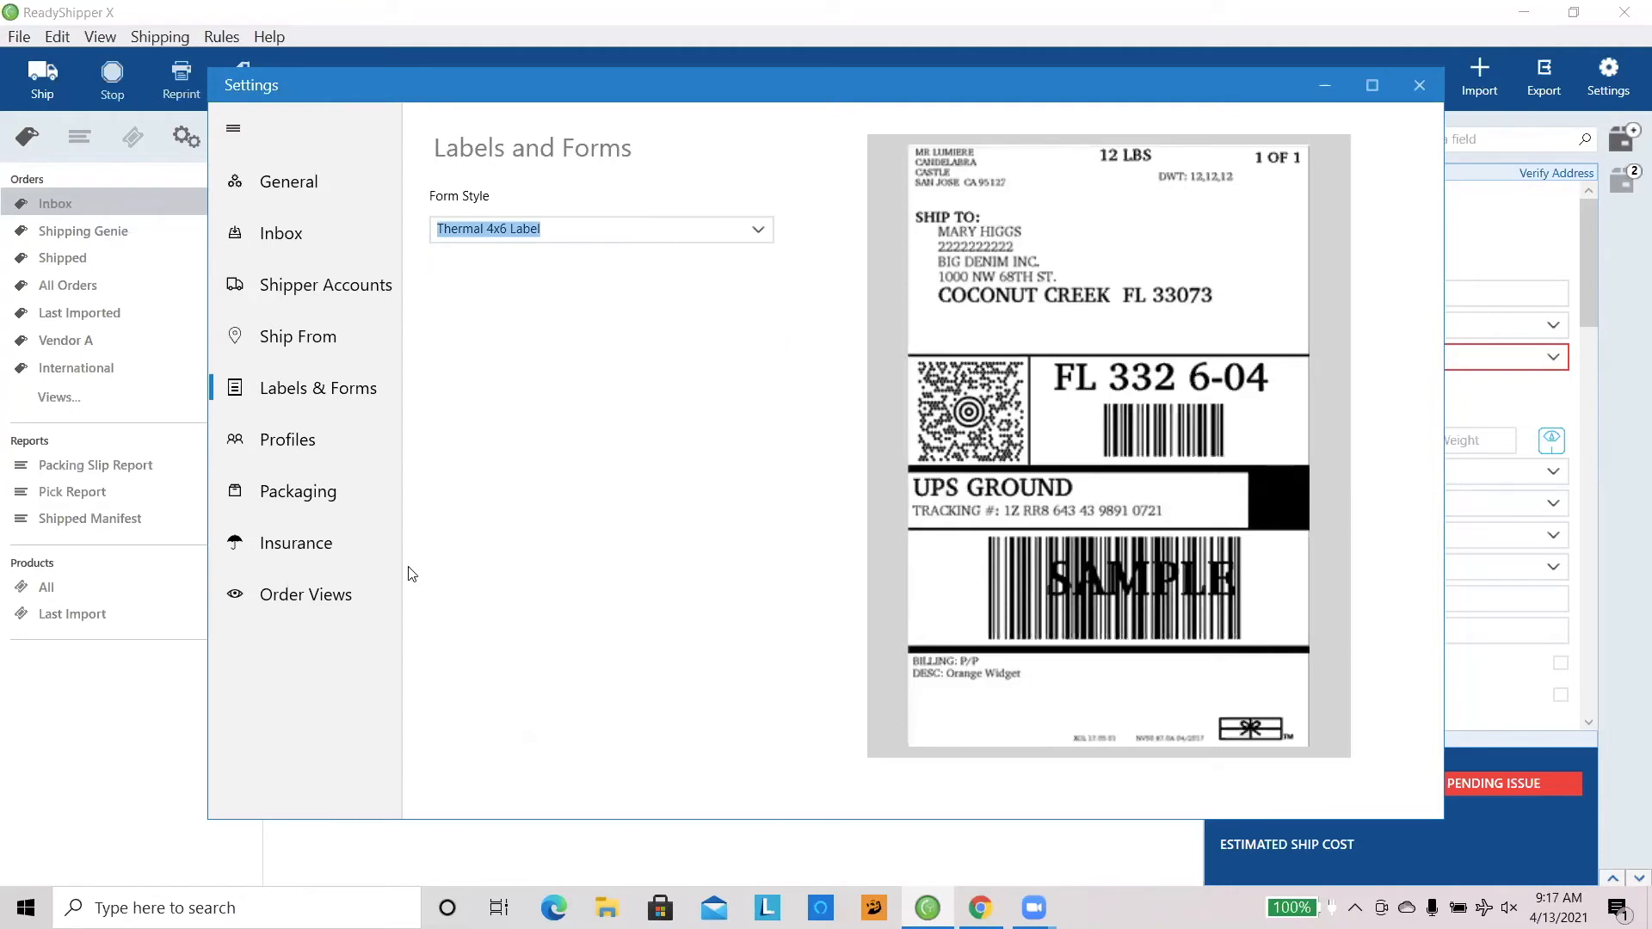
Step: Examine the Shopify Profile's order view choices, shipper accounts and label form settings without changing them
left_click(330, 454)
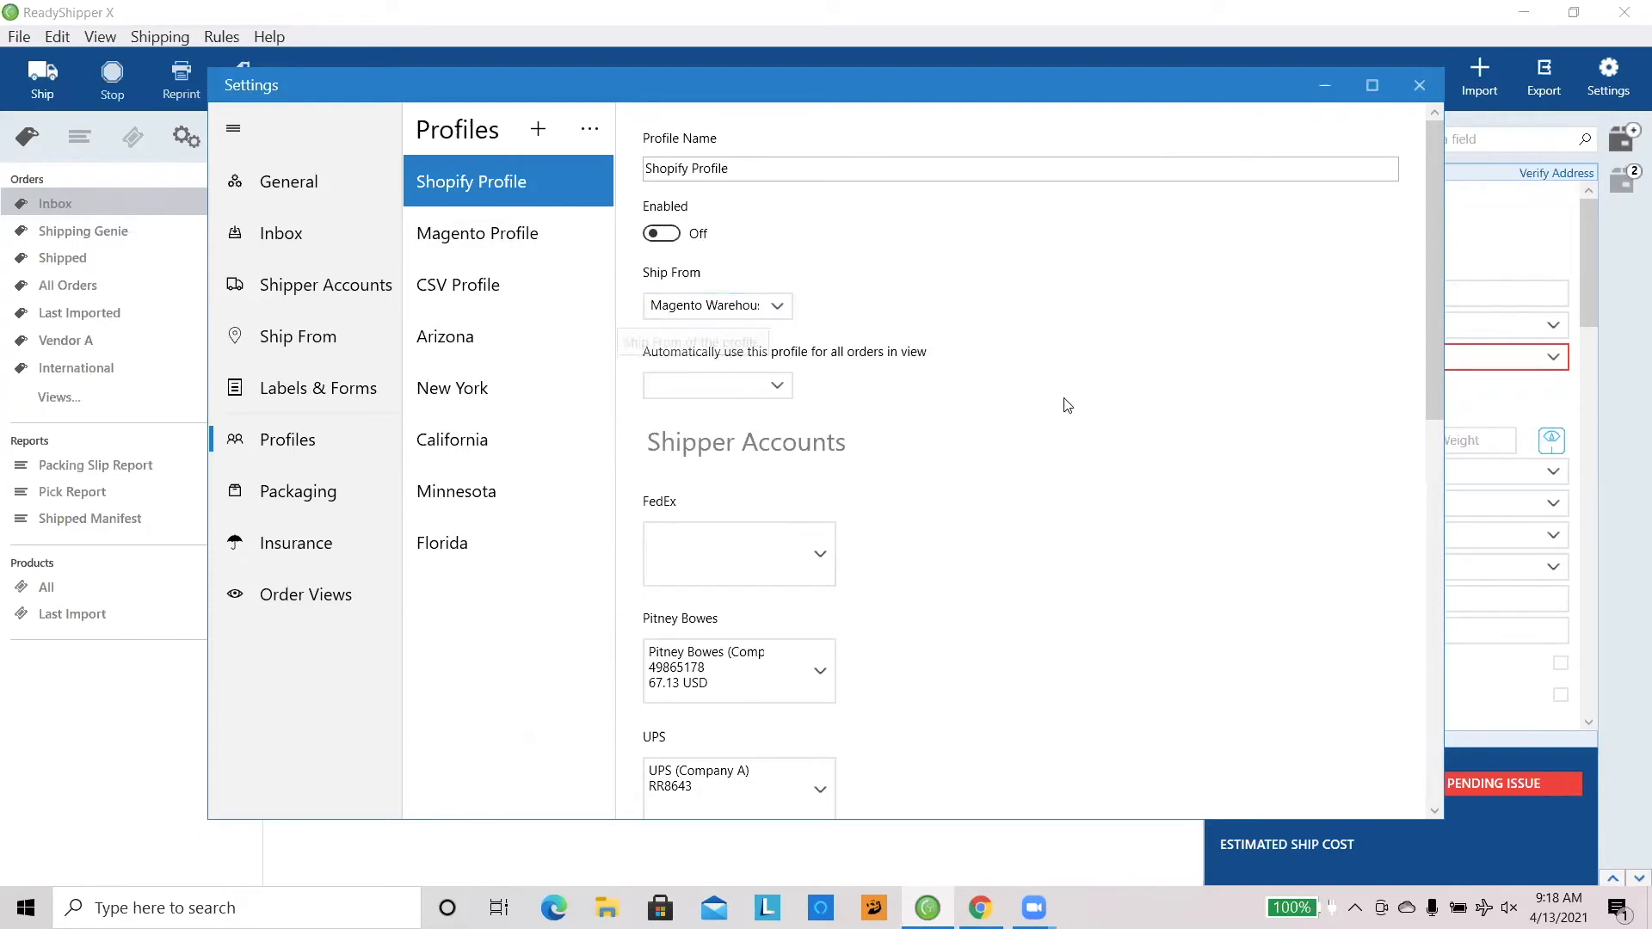
left_click(777, 388)
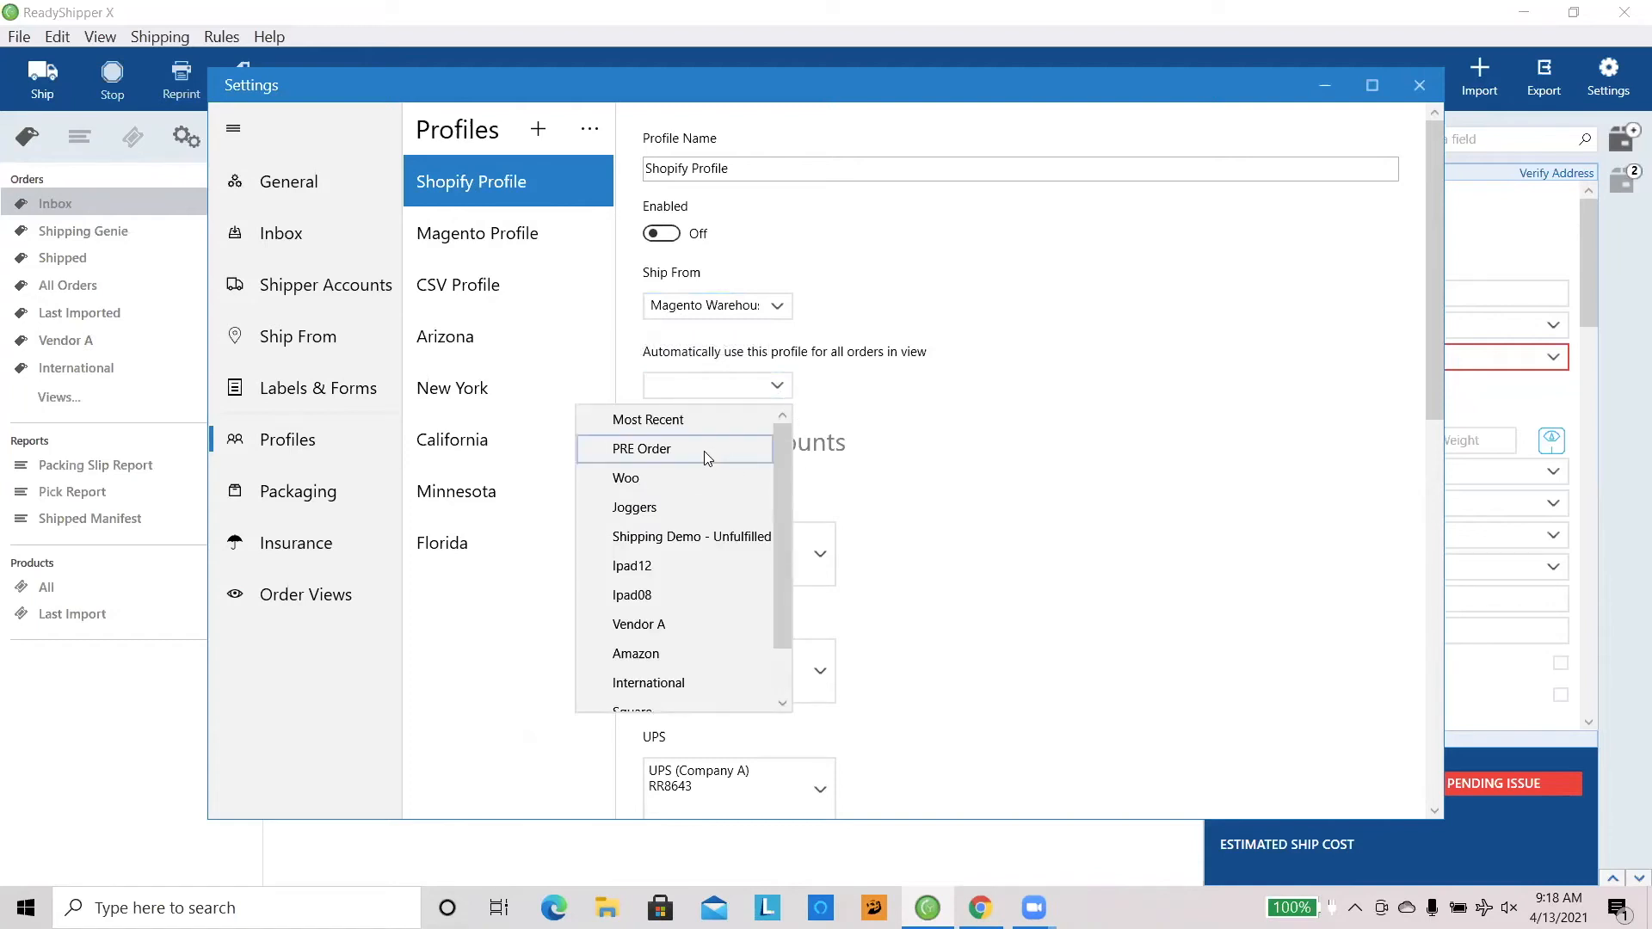
left_click(976, 478)
scroll(976, 478, "down", 3)
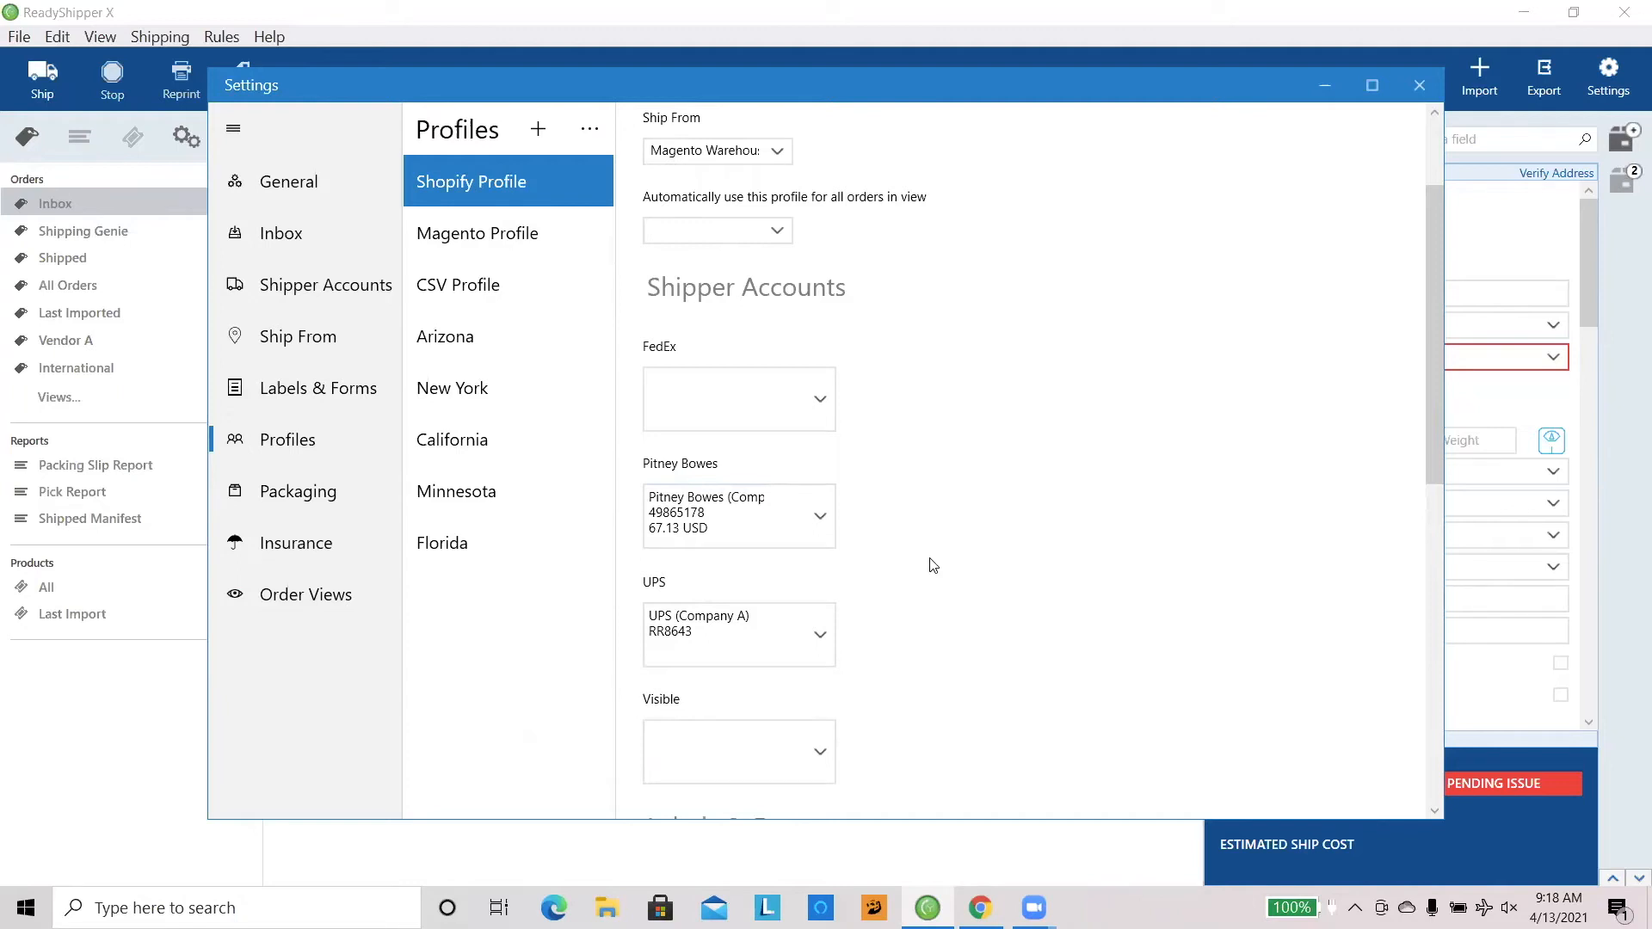
scroll(934, 565, "down", 1)
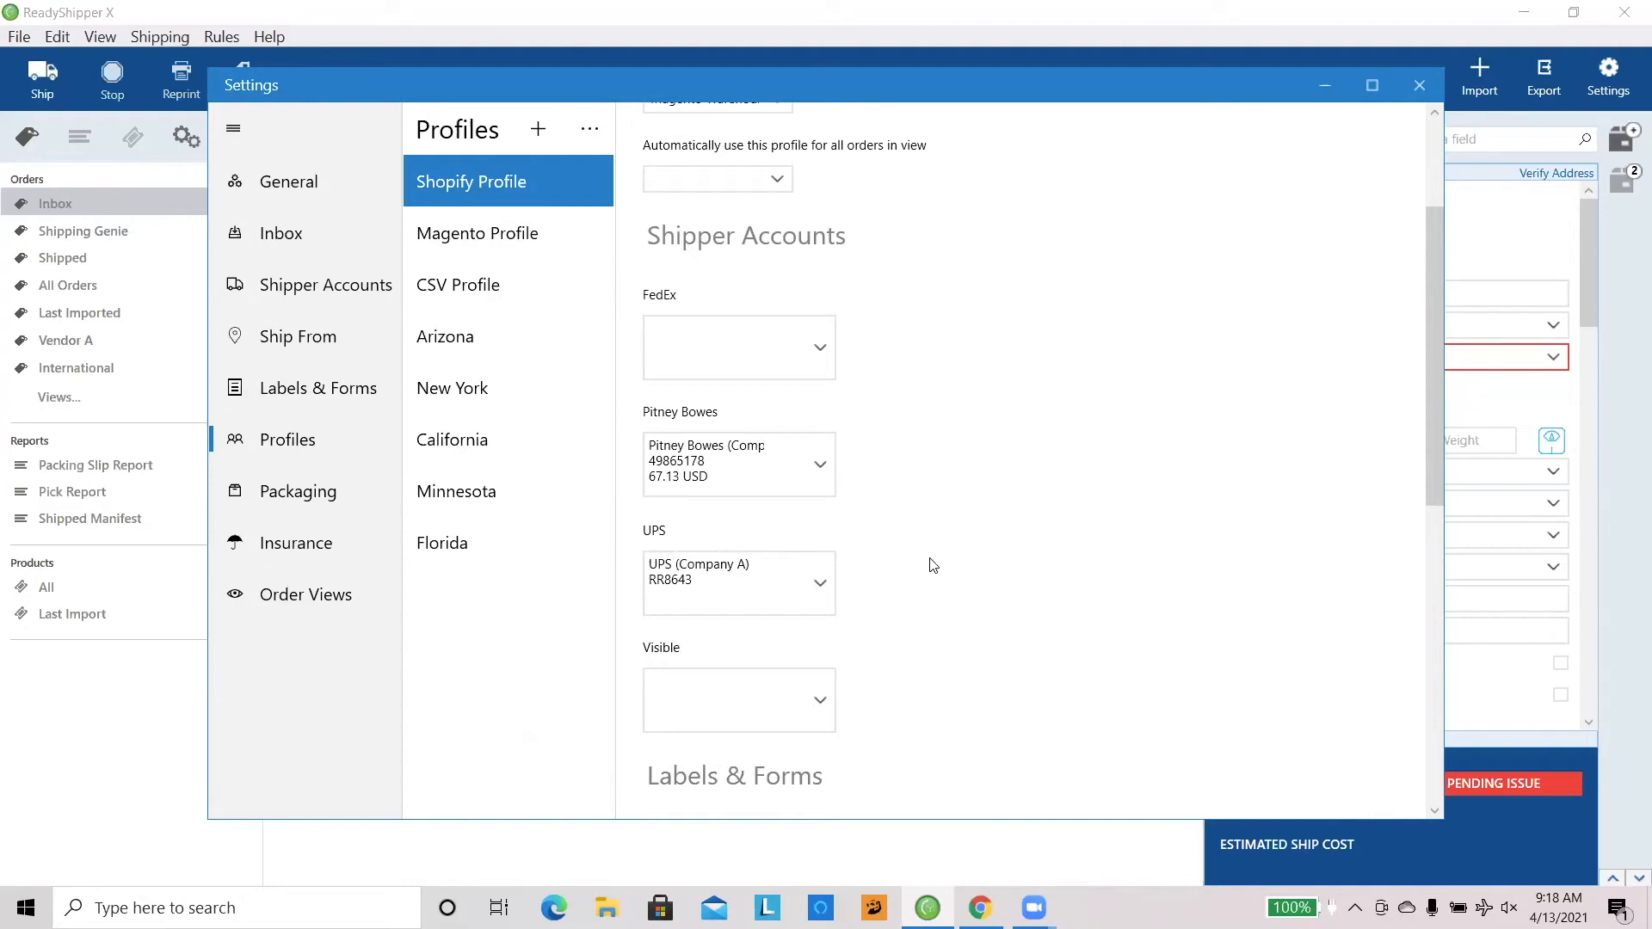
scroll(945, 569, "down", 5)
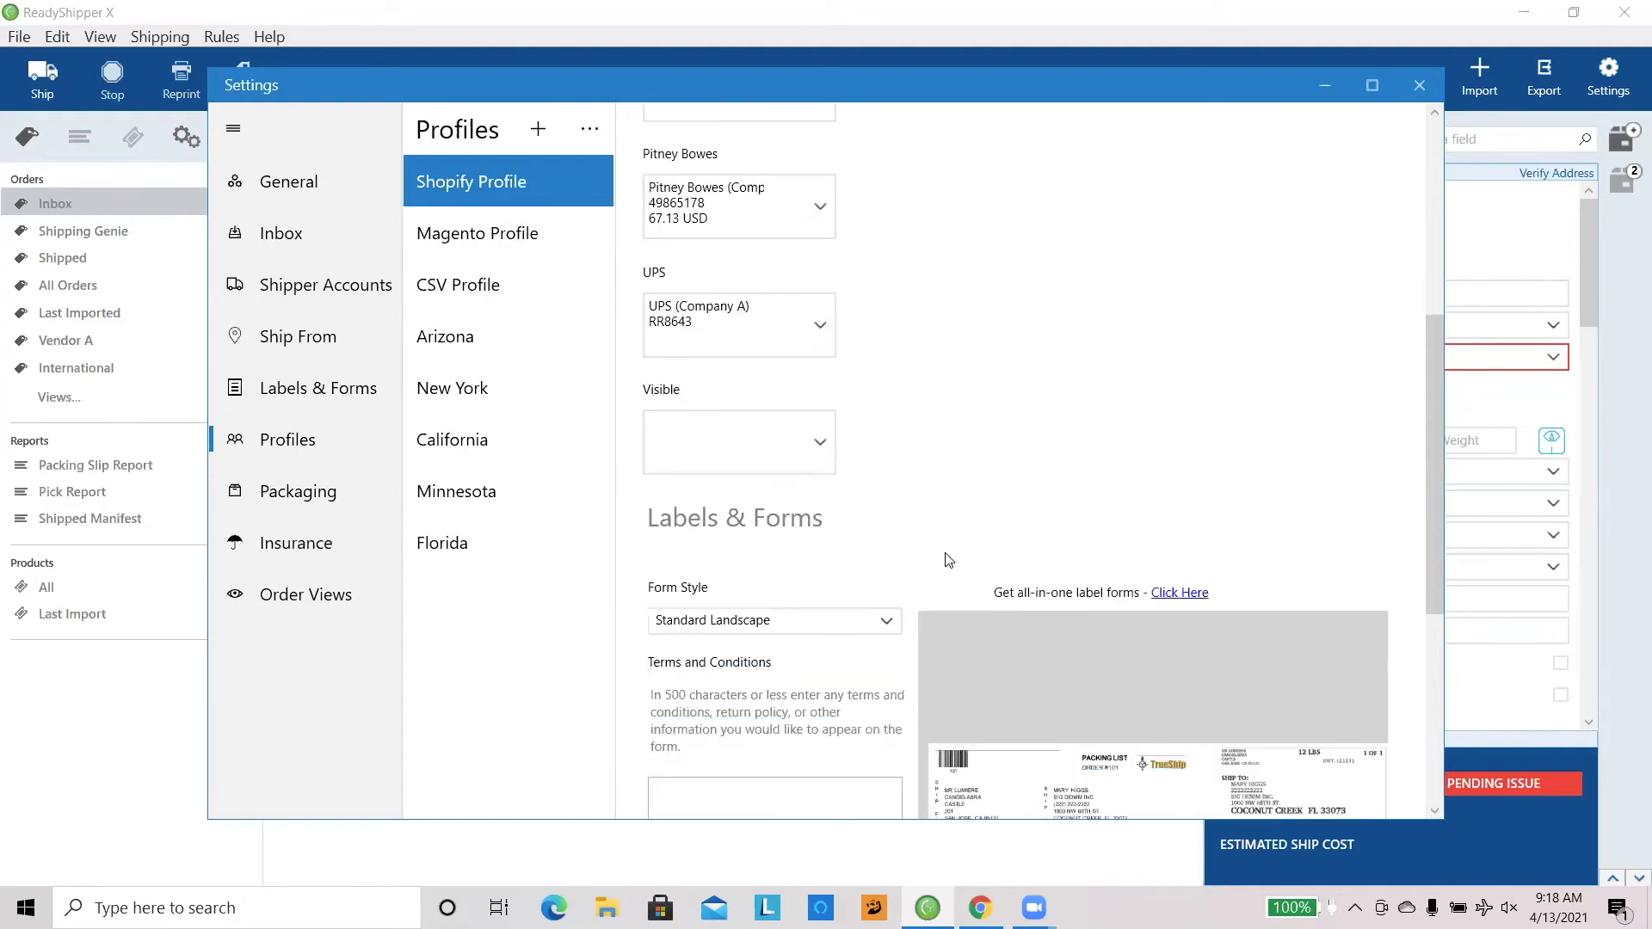
scroll(901, 534, "down", 1)
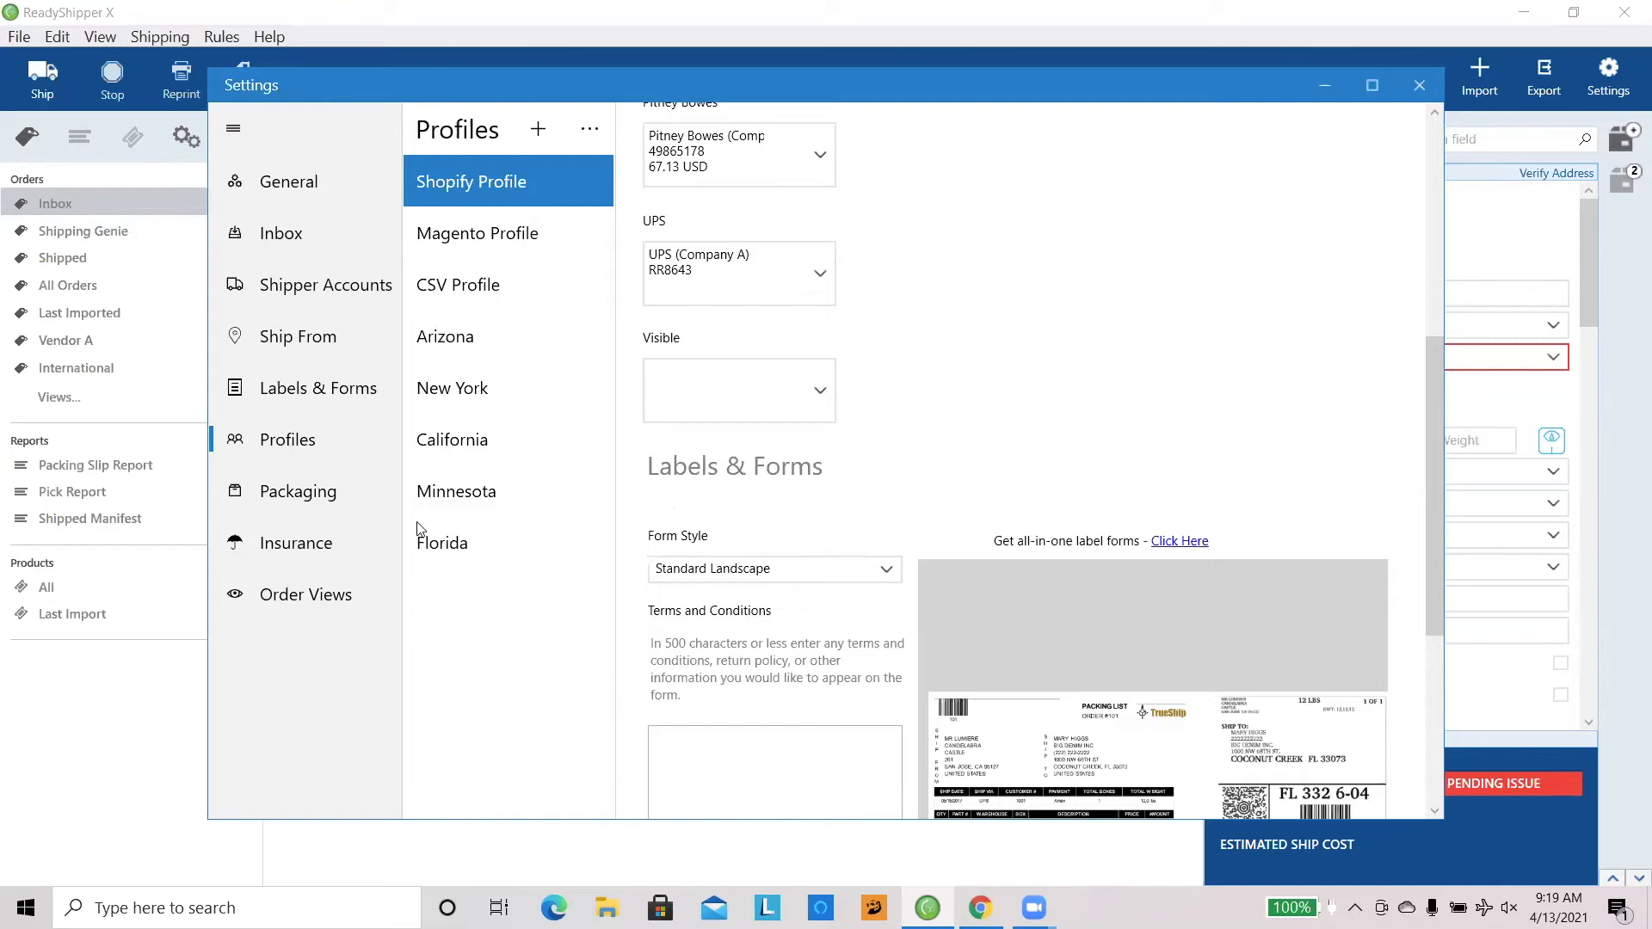
Step: Add a packaging entry with its default name and dimensions, and close the settings after revisiting Order Views
left_click(334, 505)
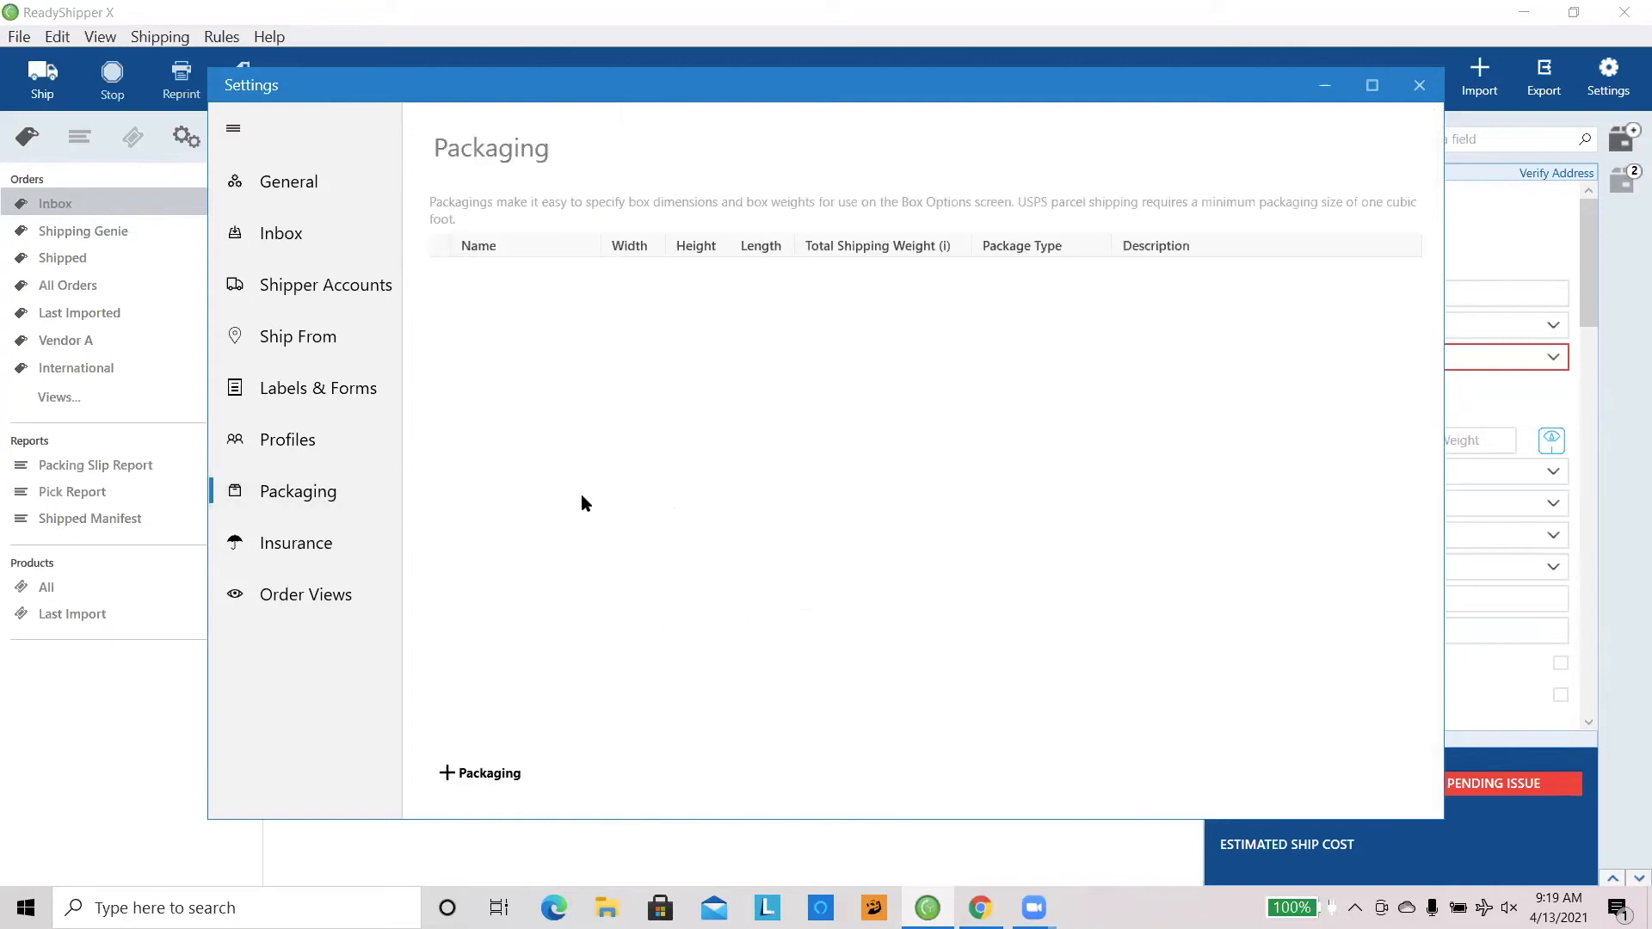
left_click(500, 777)
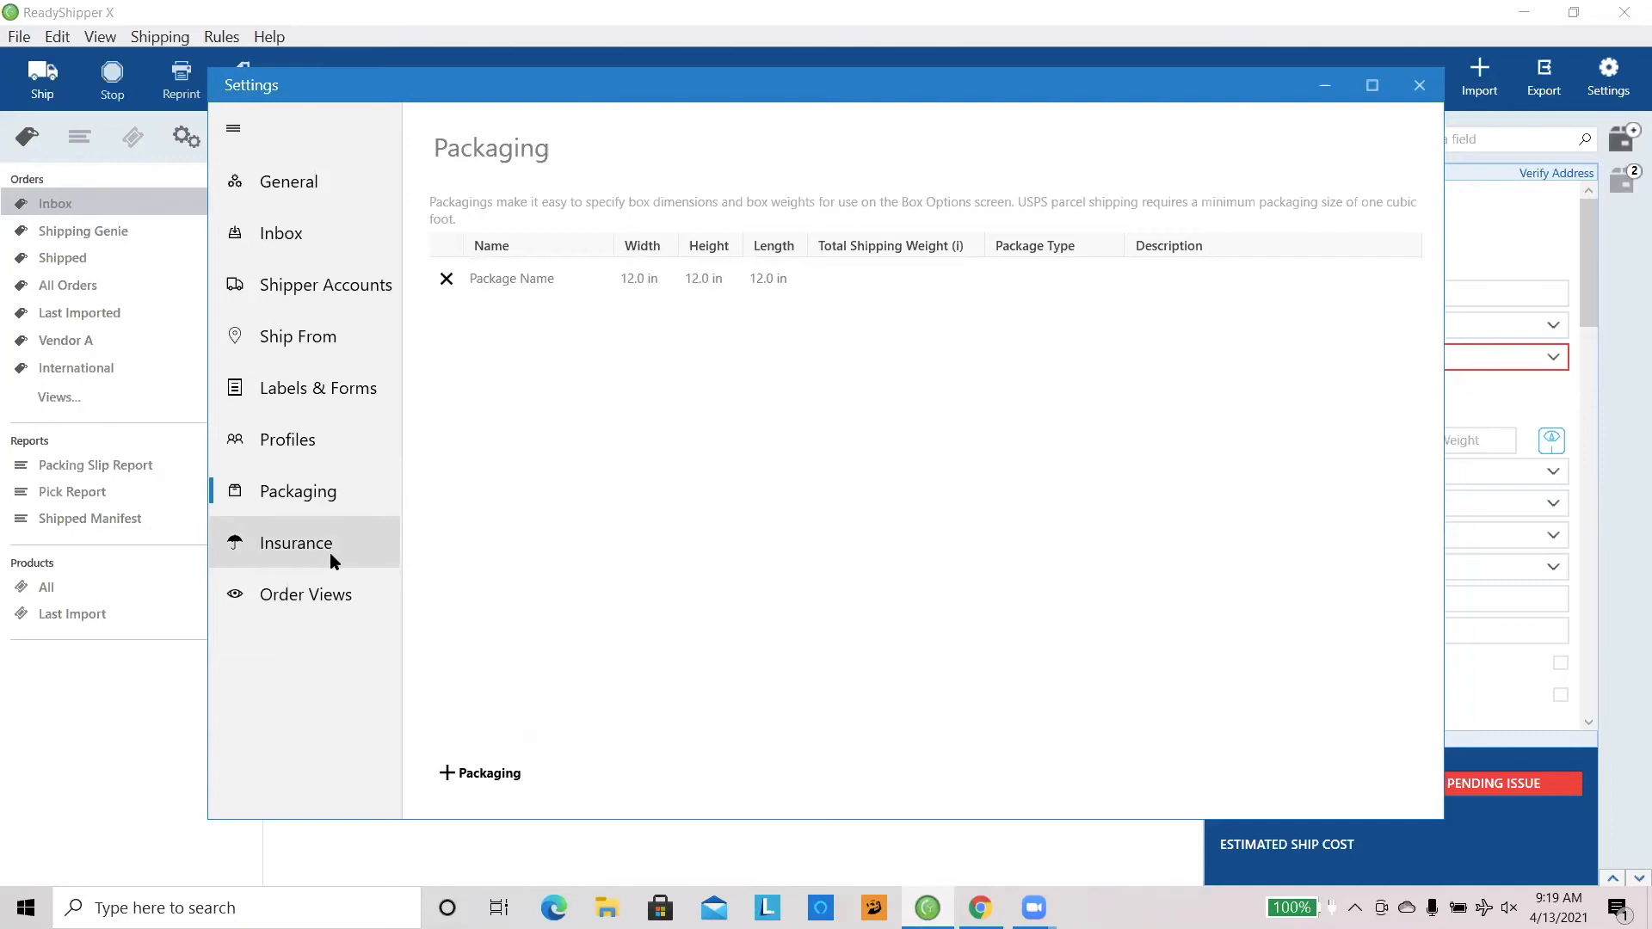
left_click(335, 604)
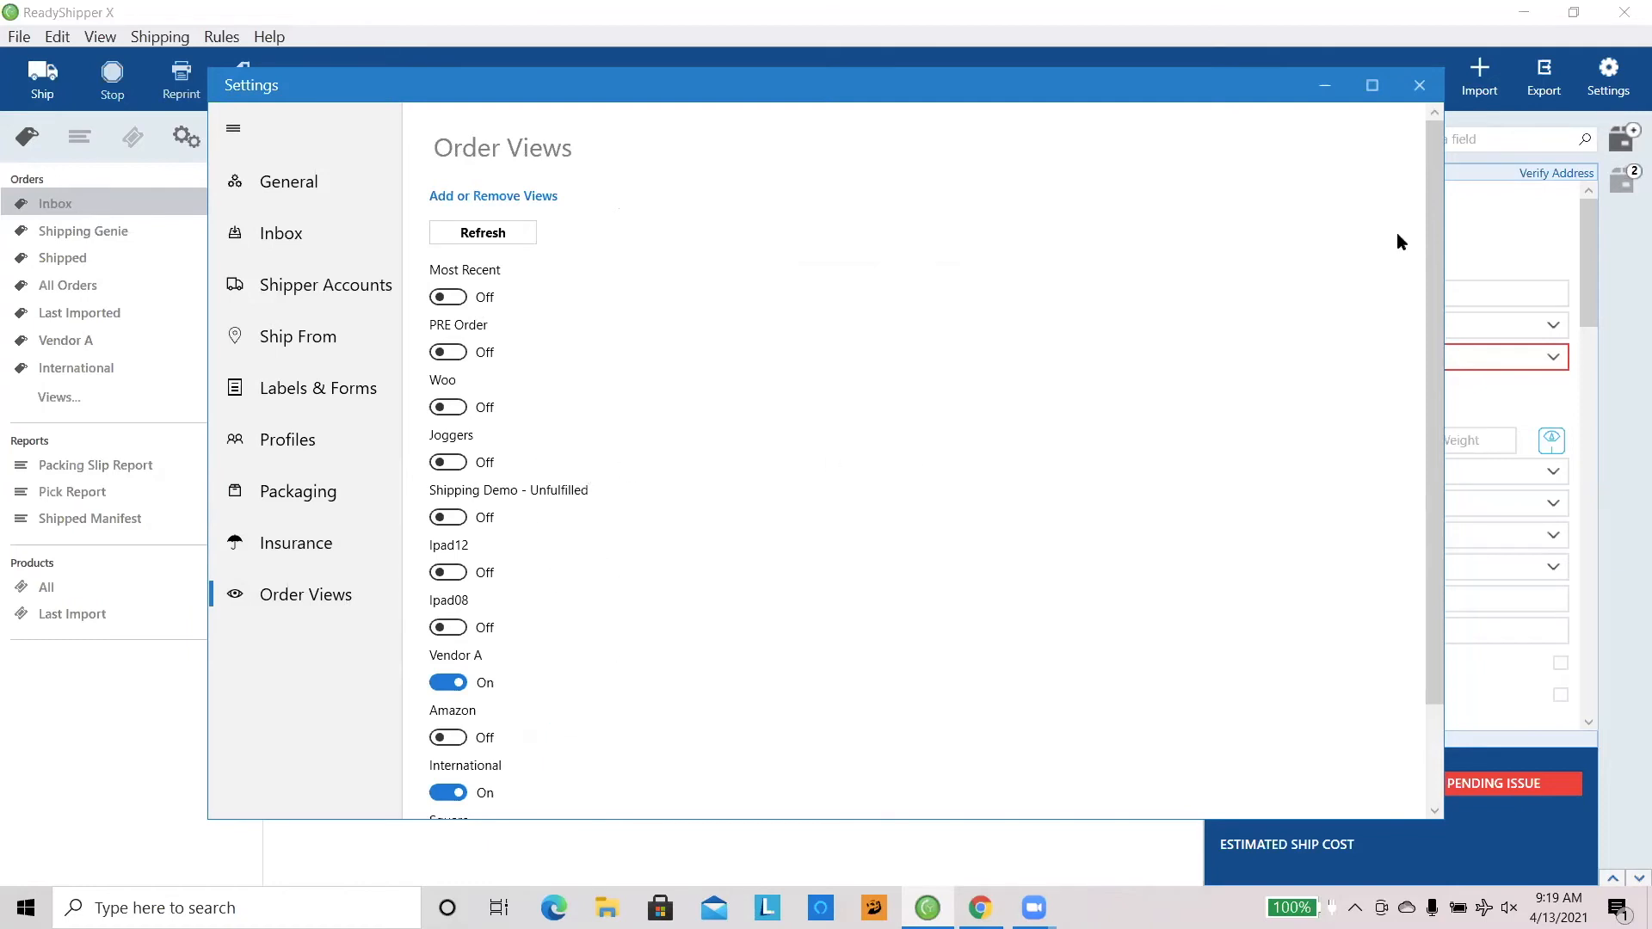
left_click(1420, 87)
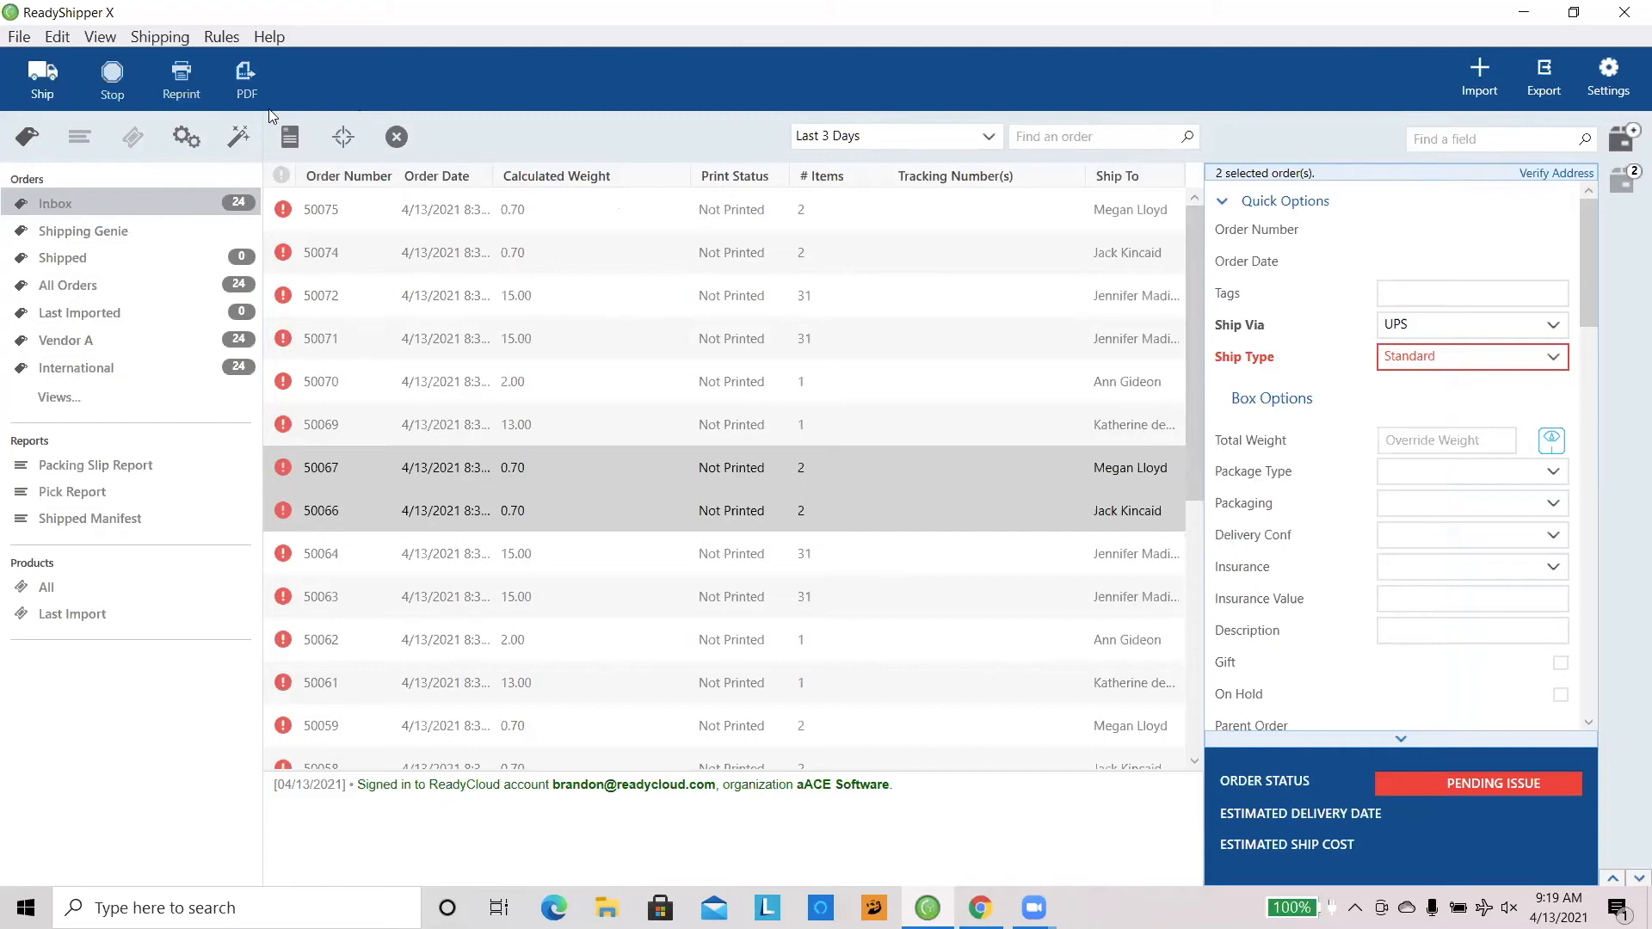
Step: Review the rules in the Ship Type Converter configuration and close it without changes
left_click(162, 43)
mouse_move(225, 41)
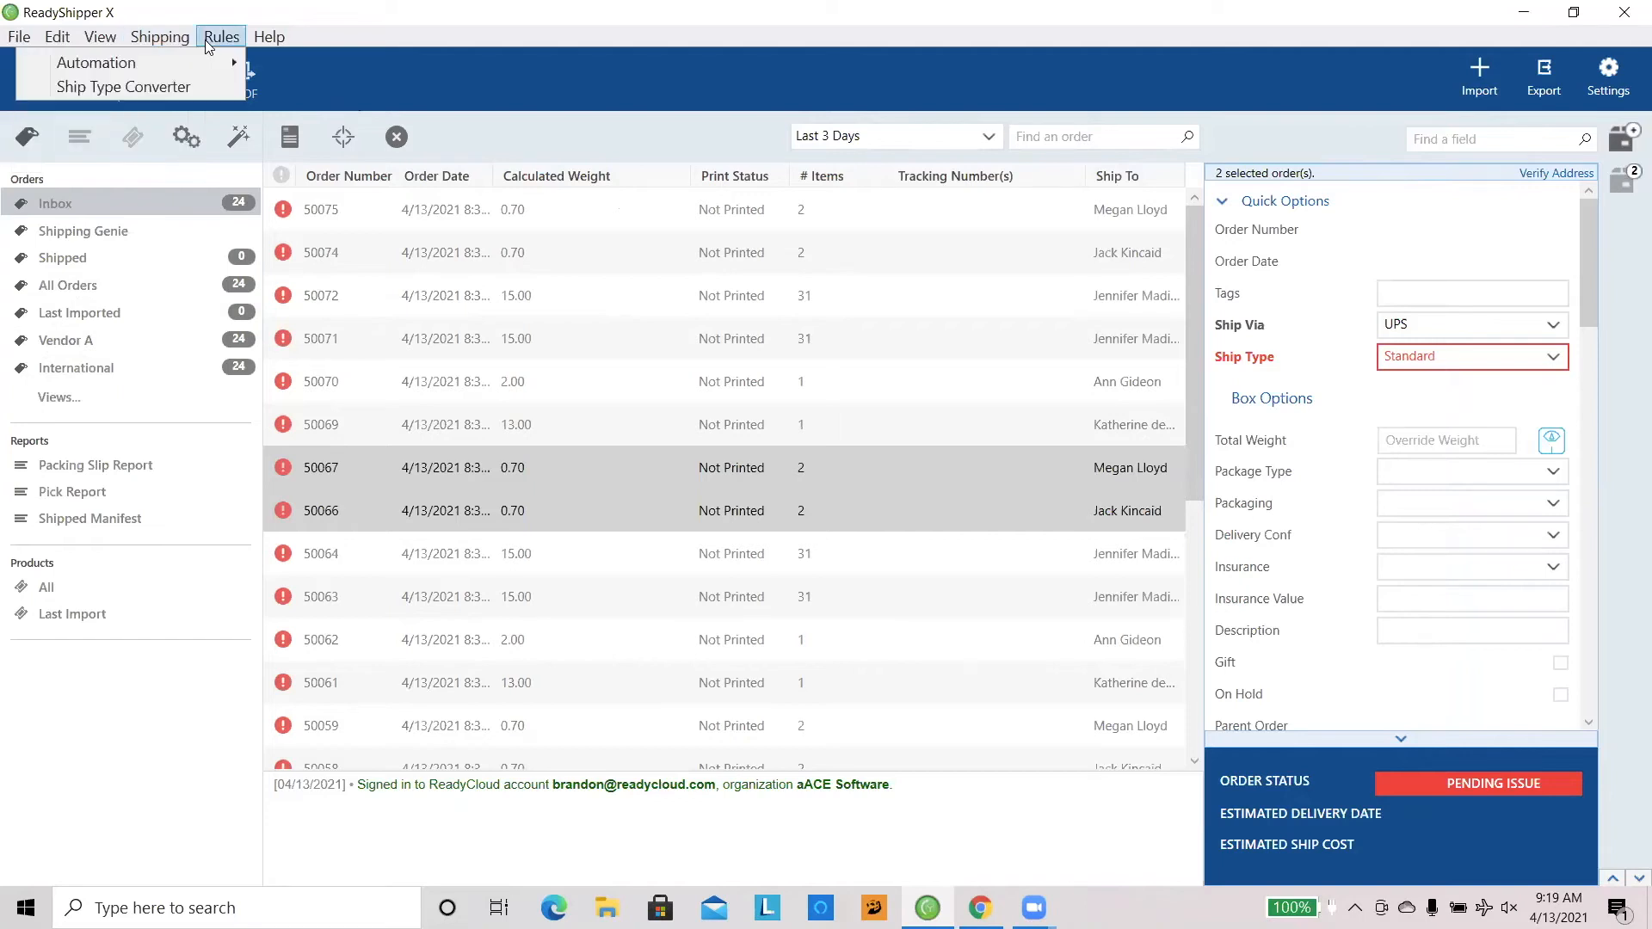
left_click(190, 88)
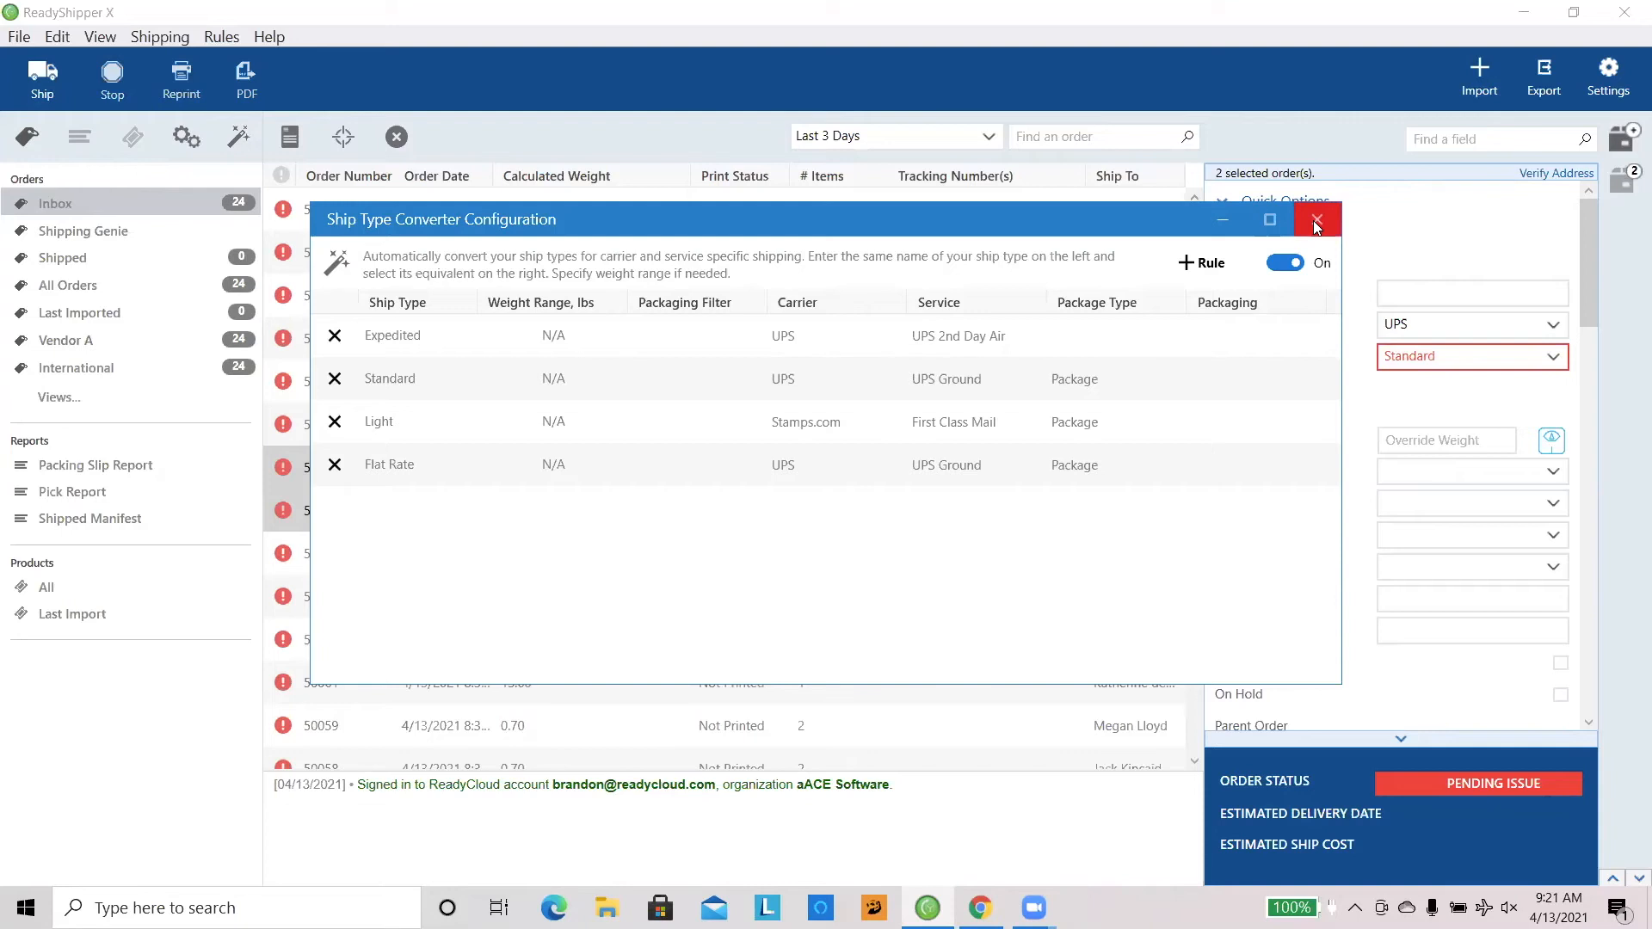
left_click(1315, 224)
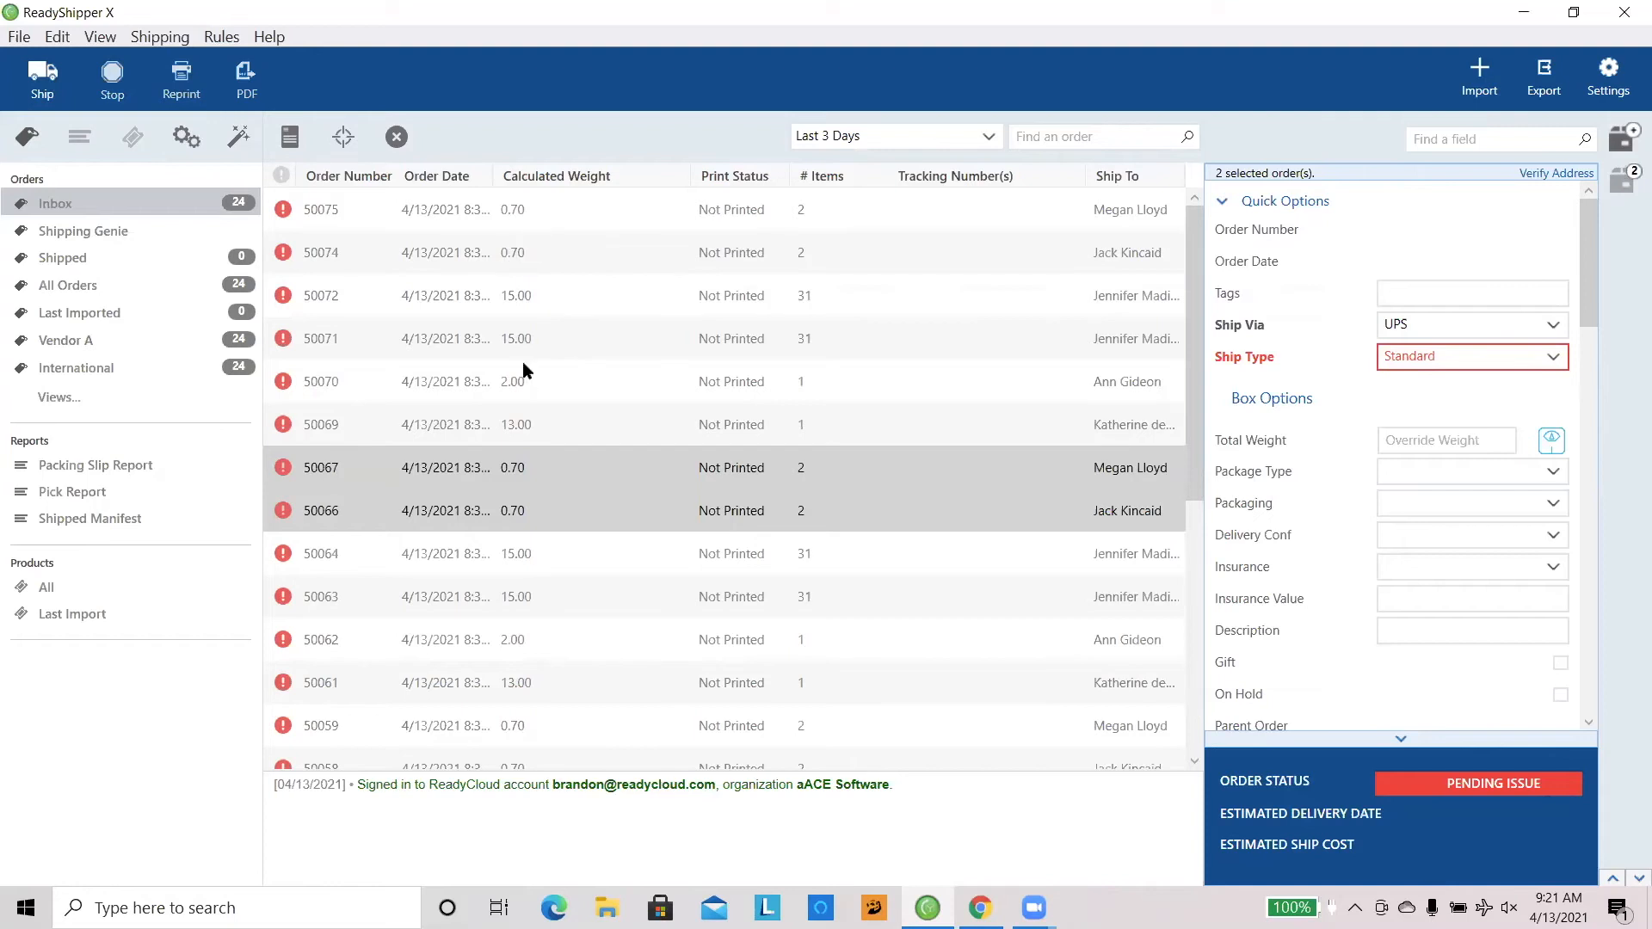
Step: Compare the ship type and box options of the 2.00 lb order with those of the orders just below it
left_click(533, 383)
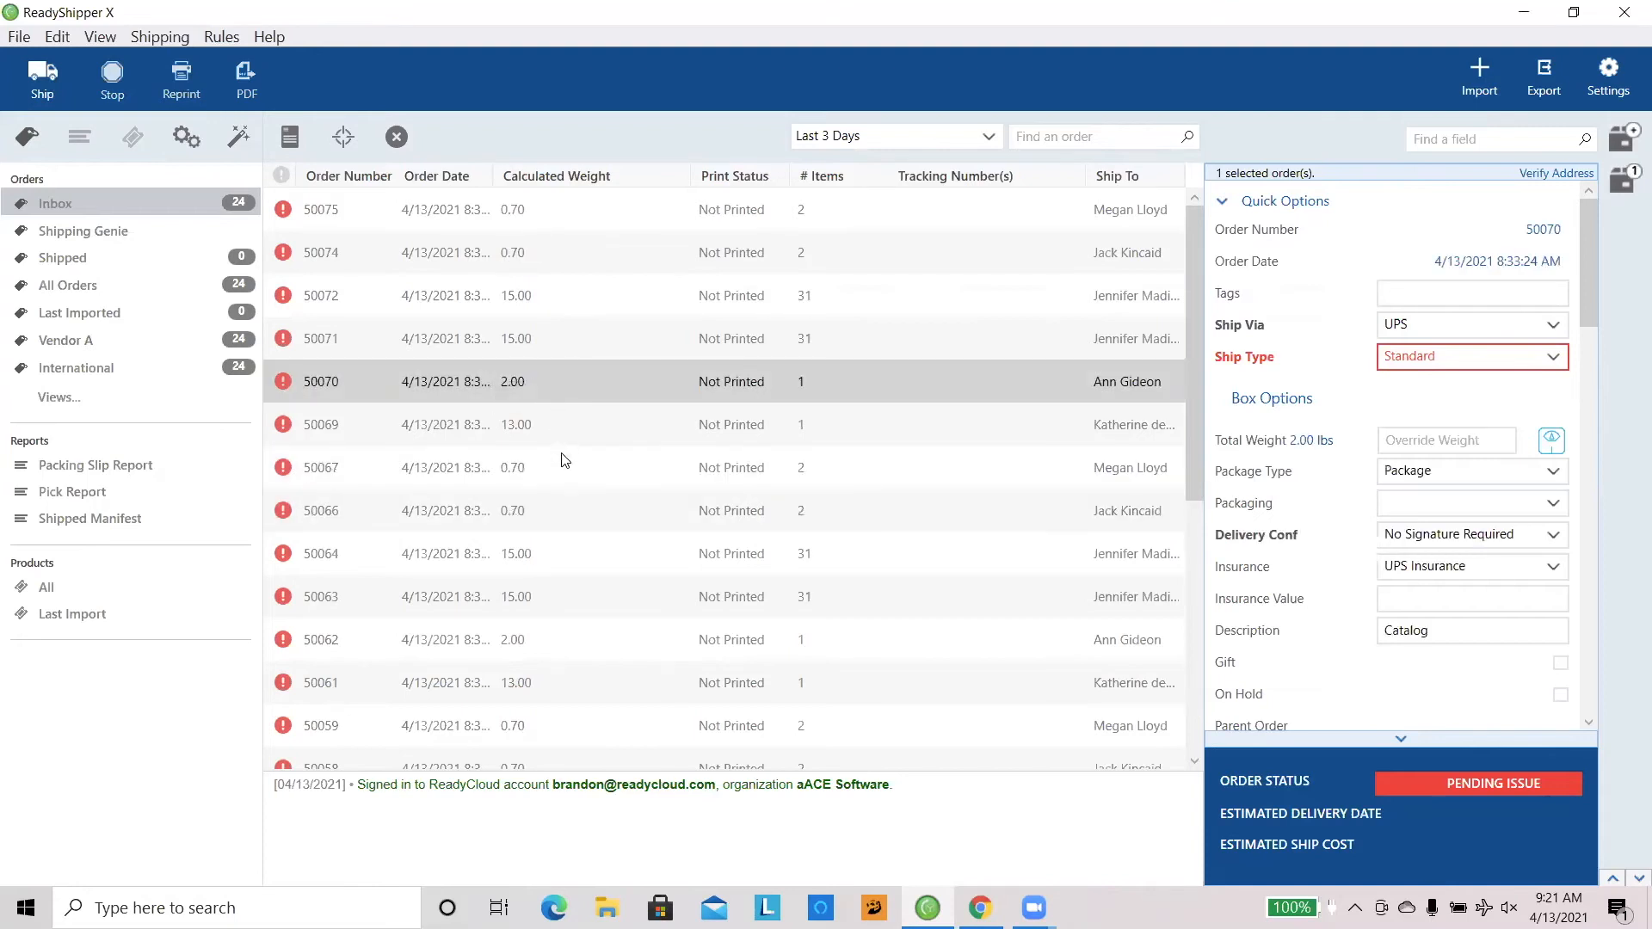
left_click_drag(560, 469, 552, 423)
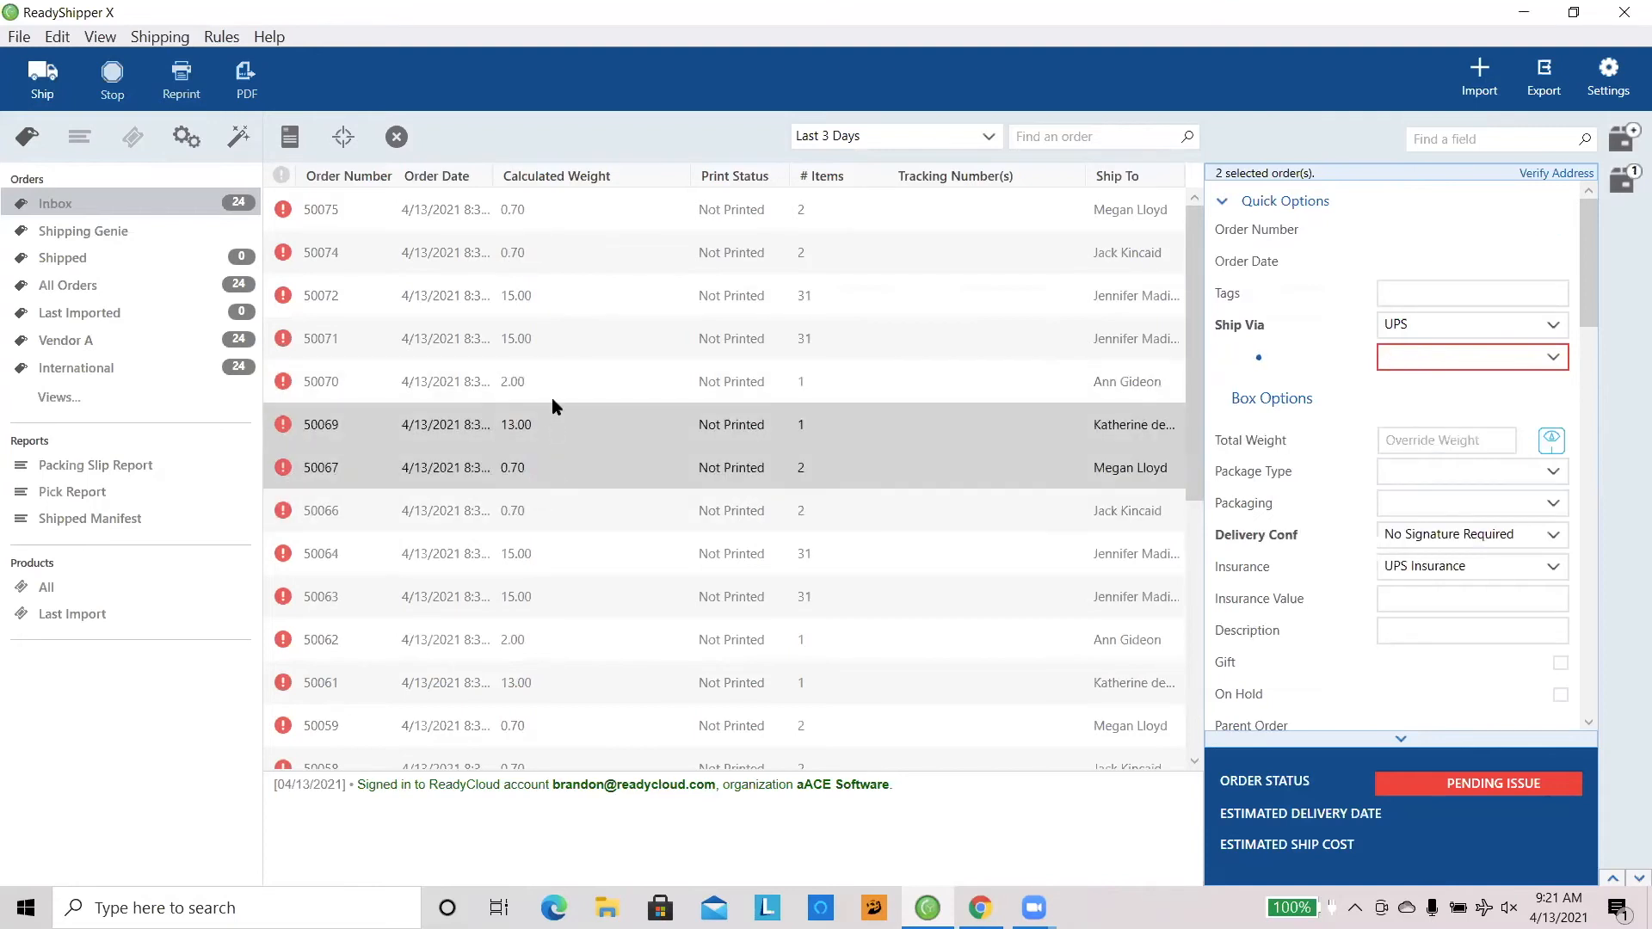
left_click(553, 384)
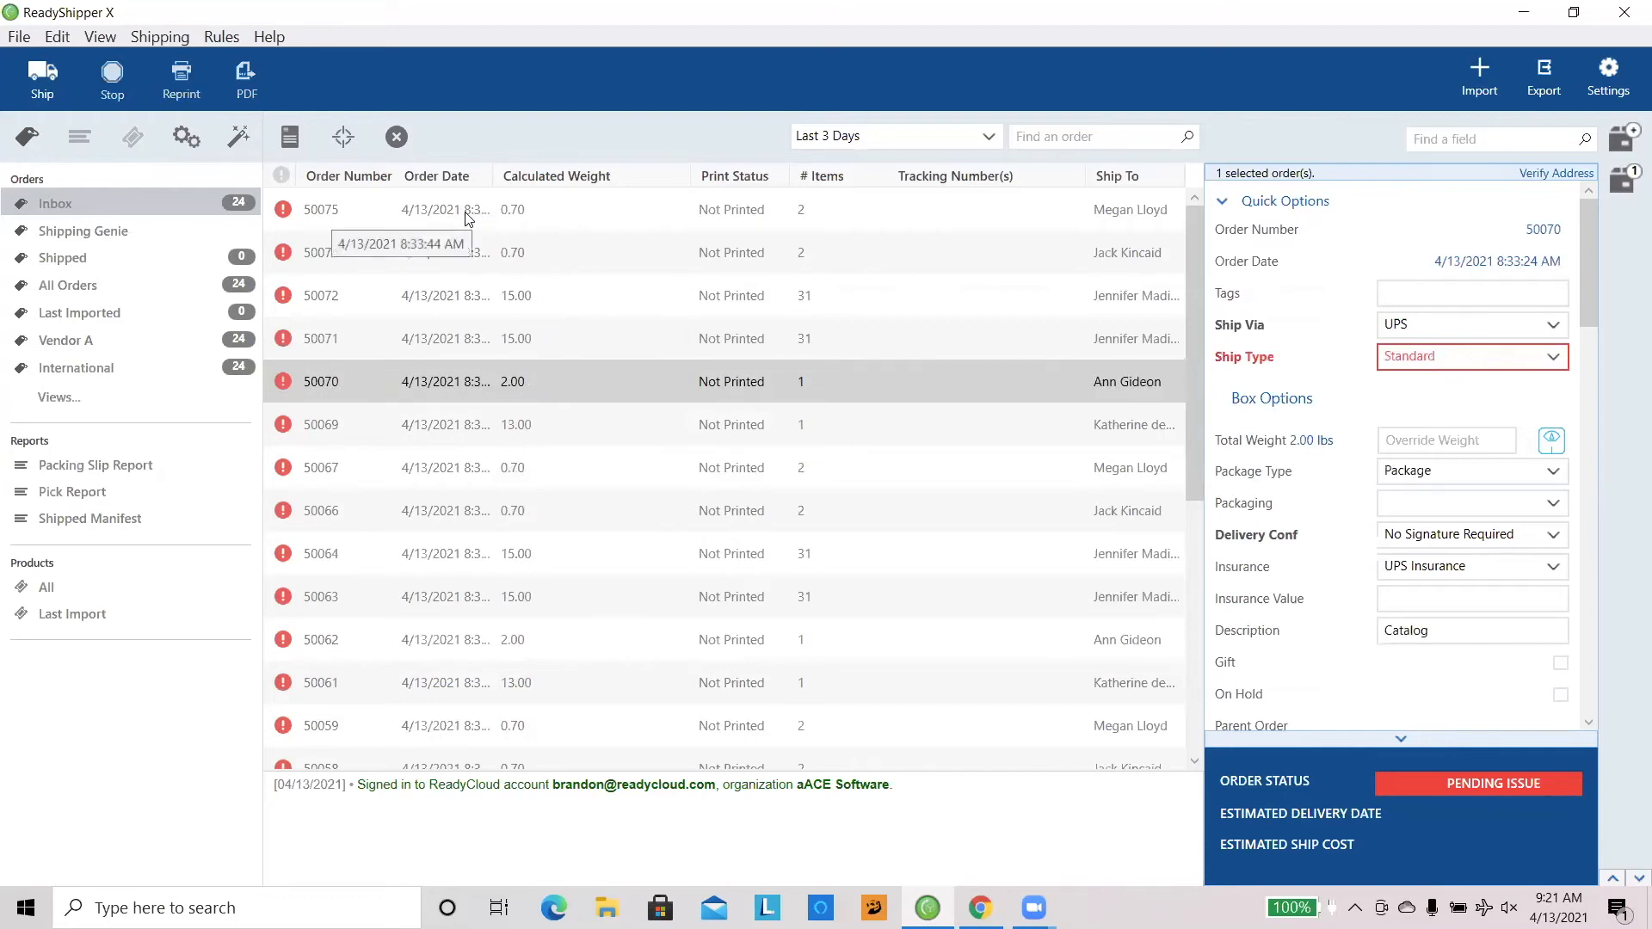
Step: Display the first inbox order's pending issue in Shipping Genie and follow it to the order's Ship Type field
left_click(442, 217)
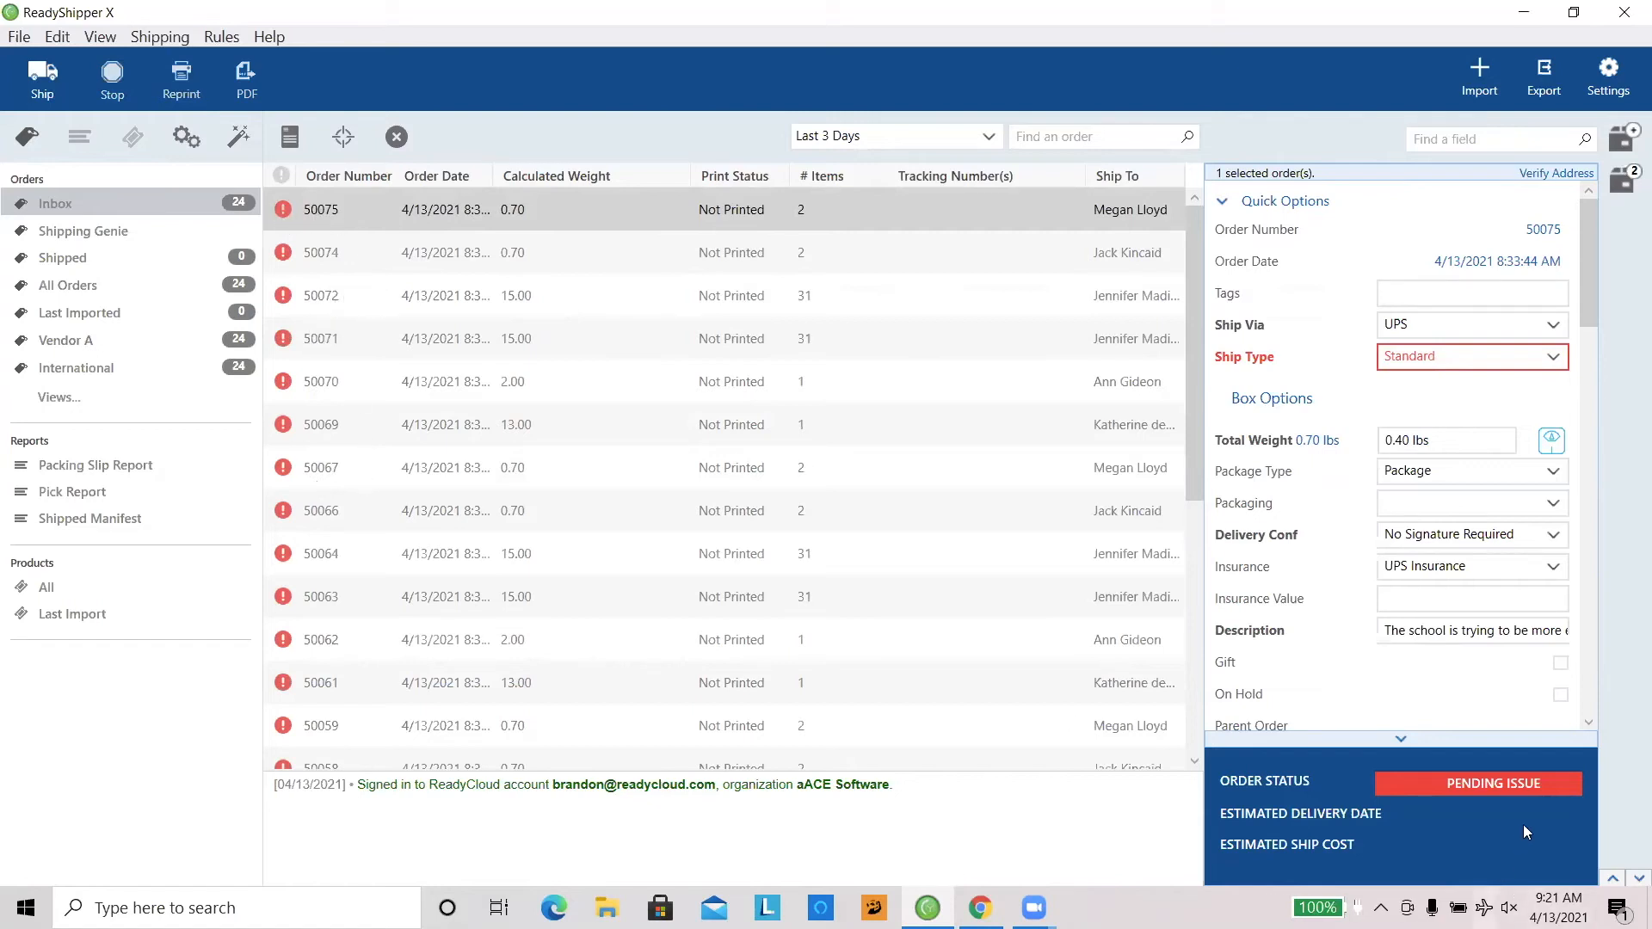
double_click(1468, 790)
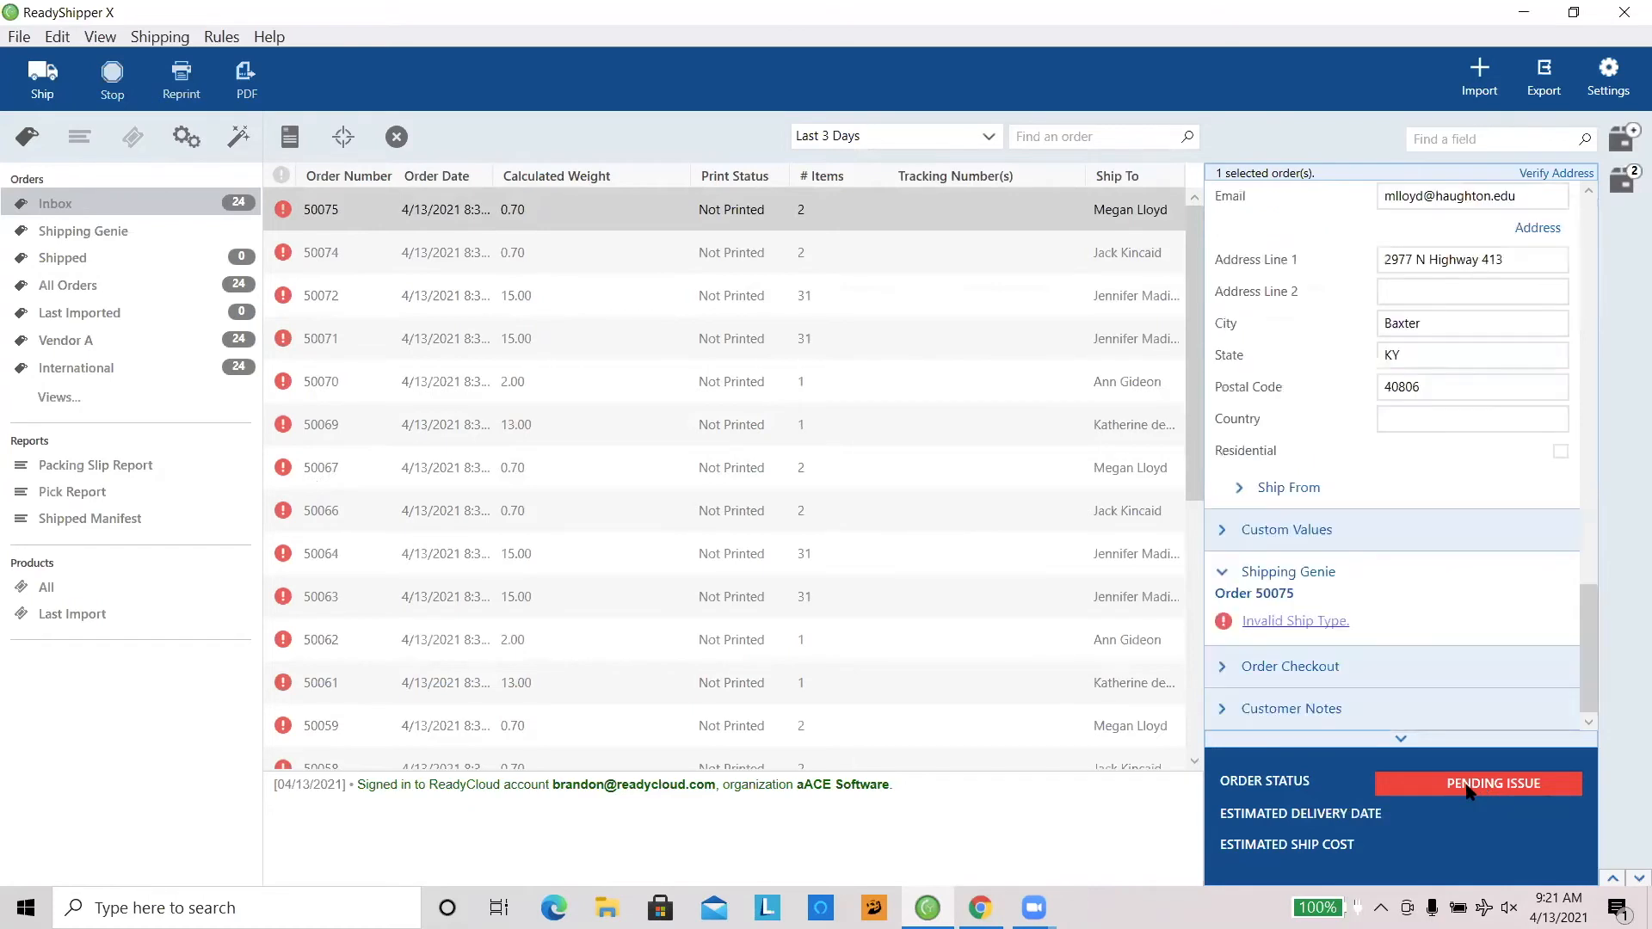
left_click(1303, 623)
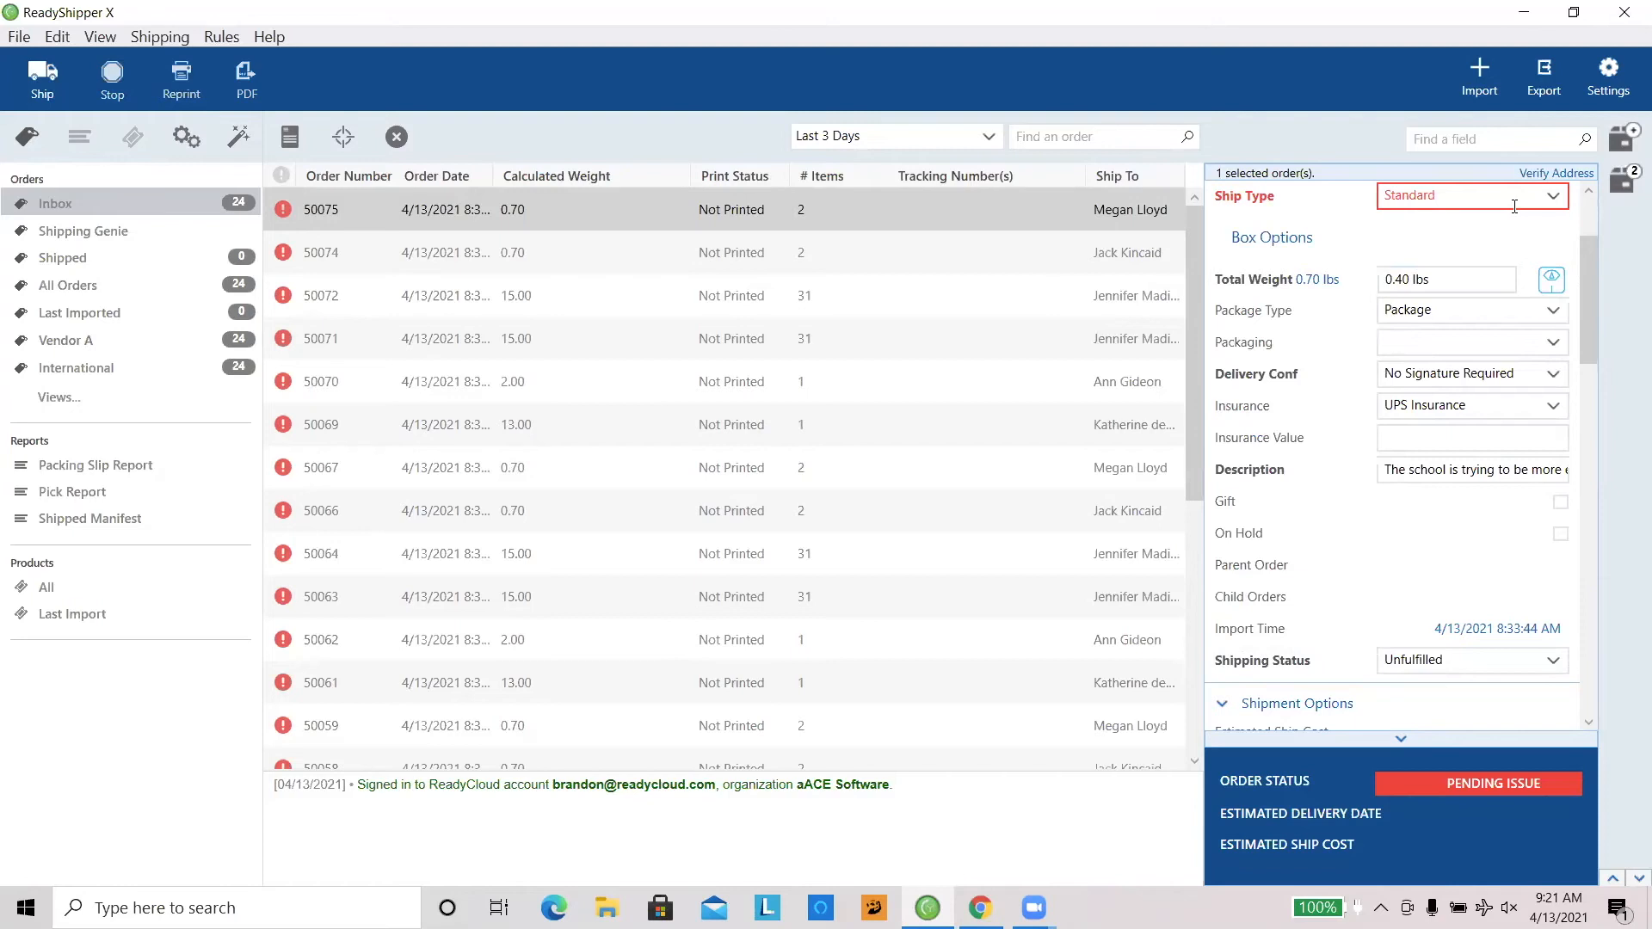
left_click(1589, 191)
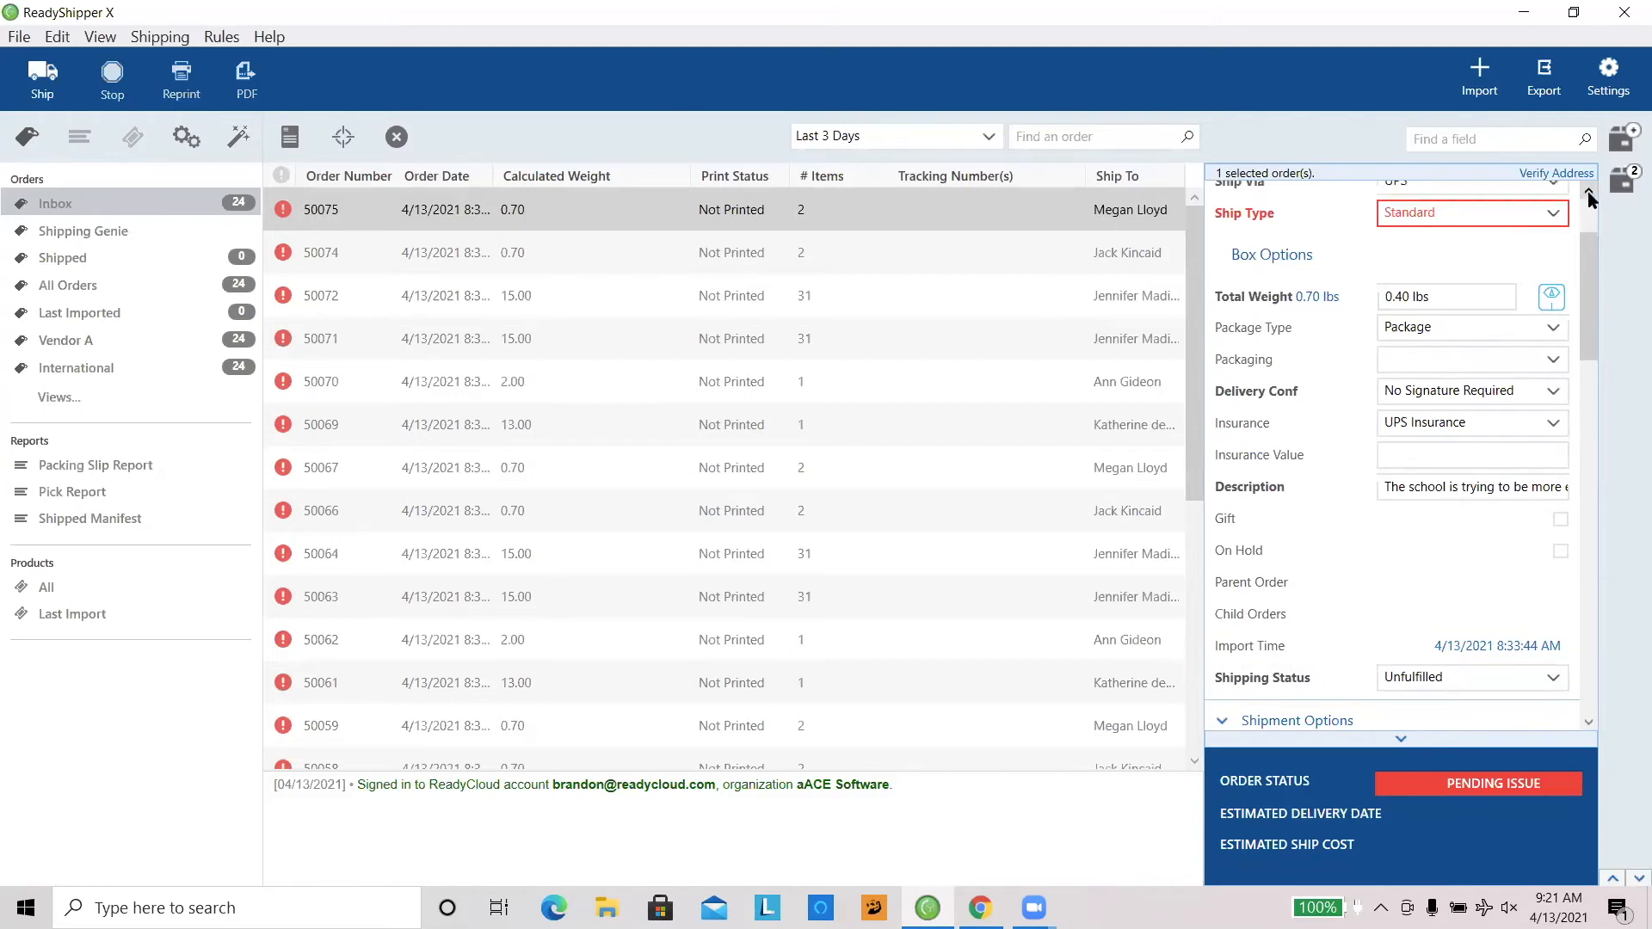
left_click(1589, 191)
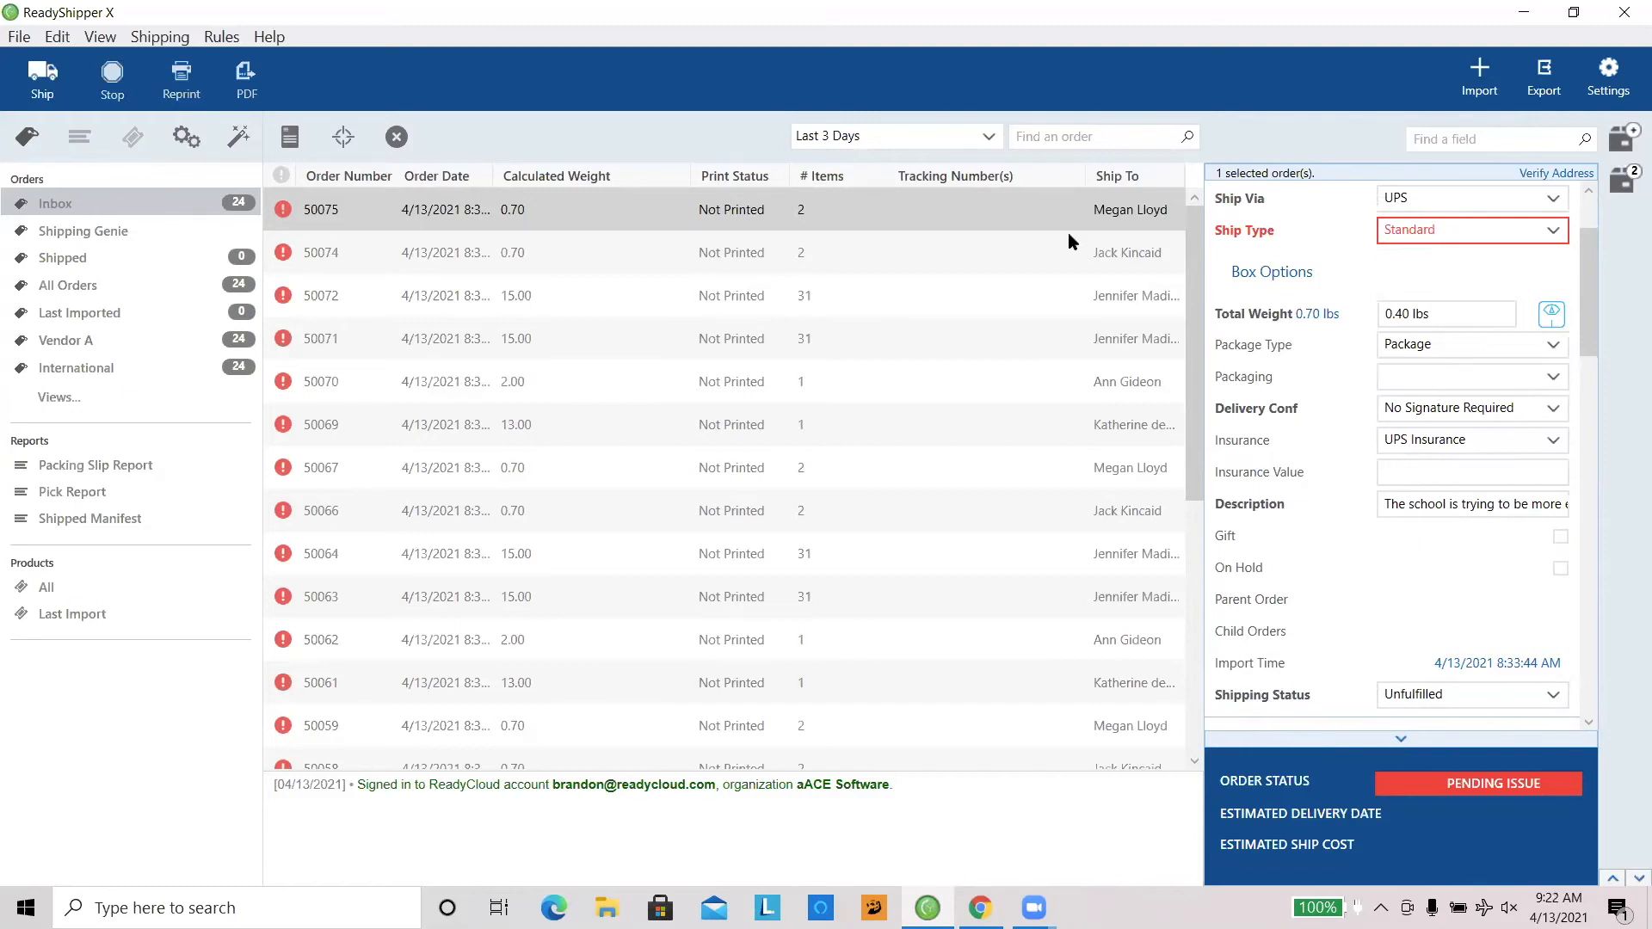
Step: Check the ship types of other inbox orders, ending on the upper of the two 15.00 lb orders near the list's start
left_click(621, 253)
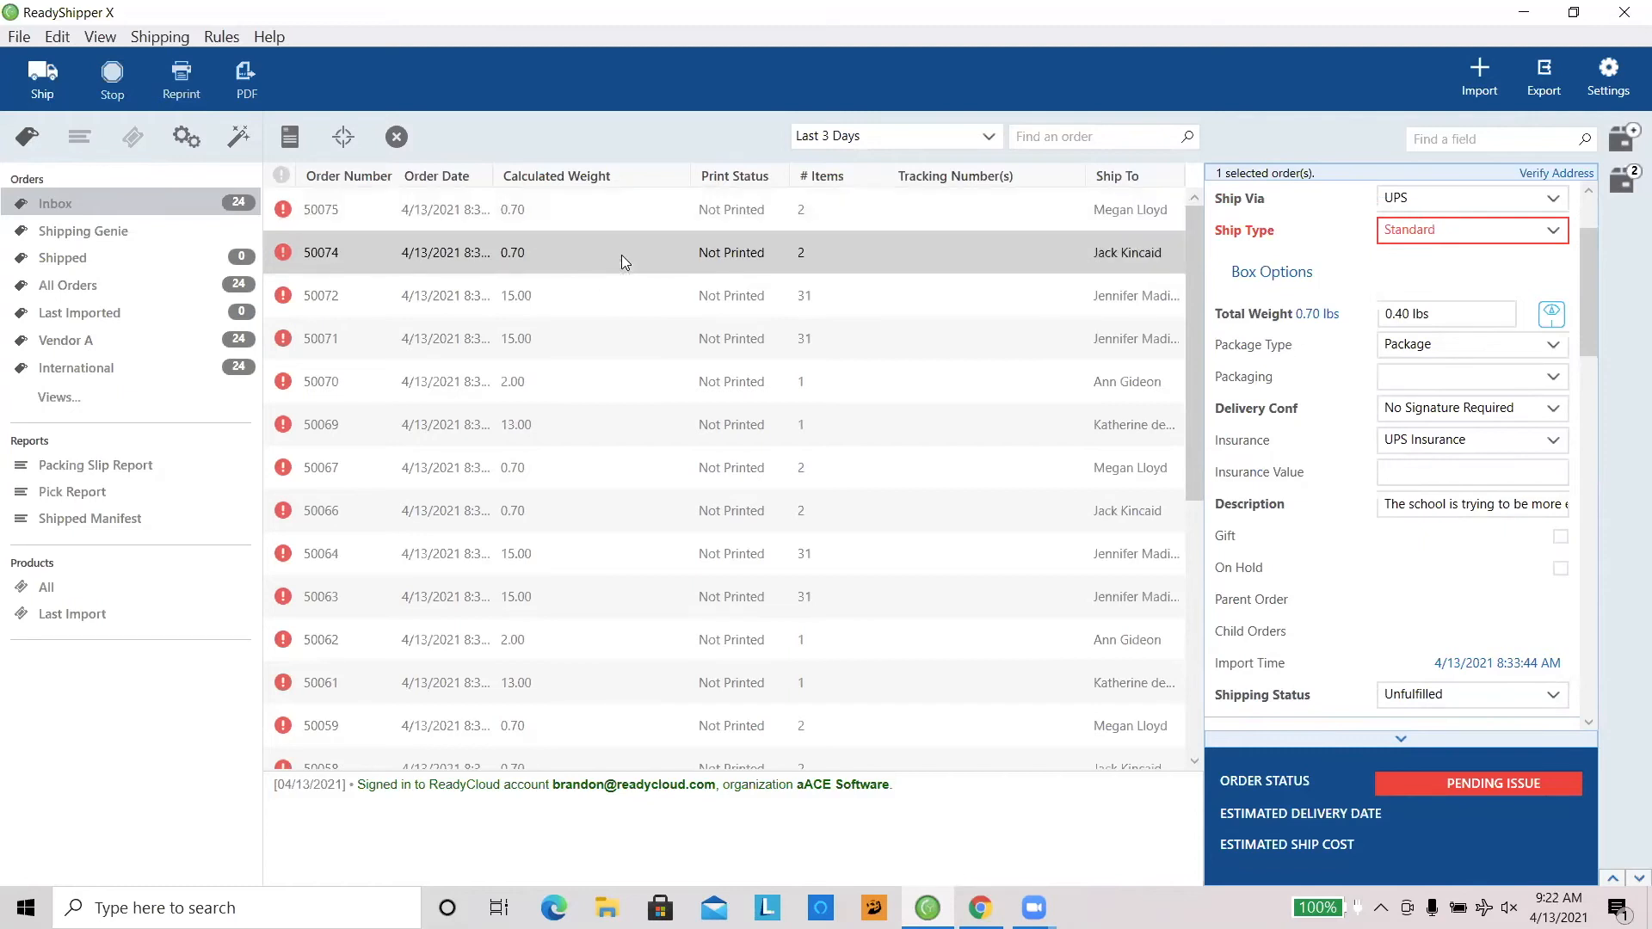
left_click(634, 435)
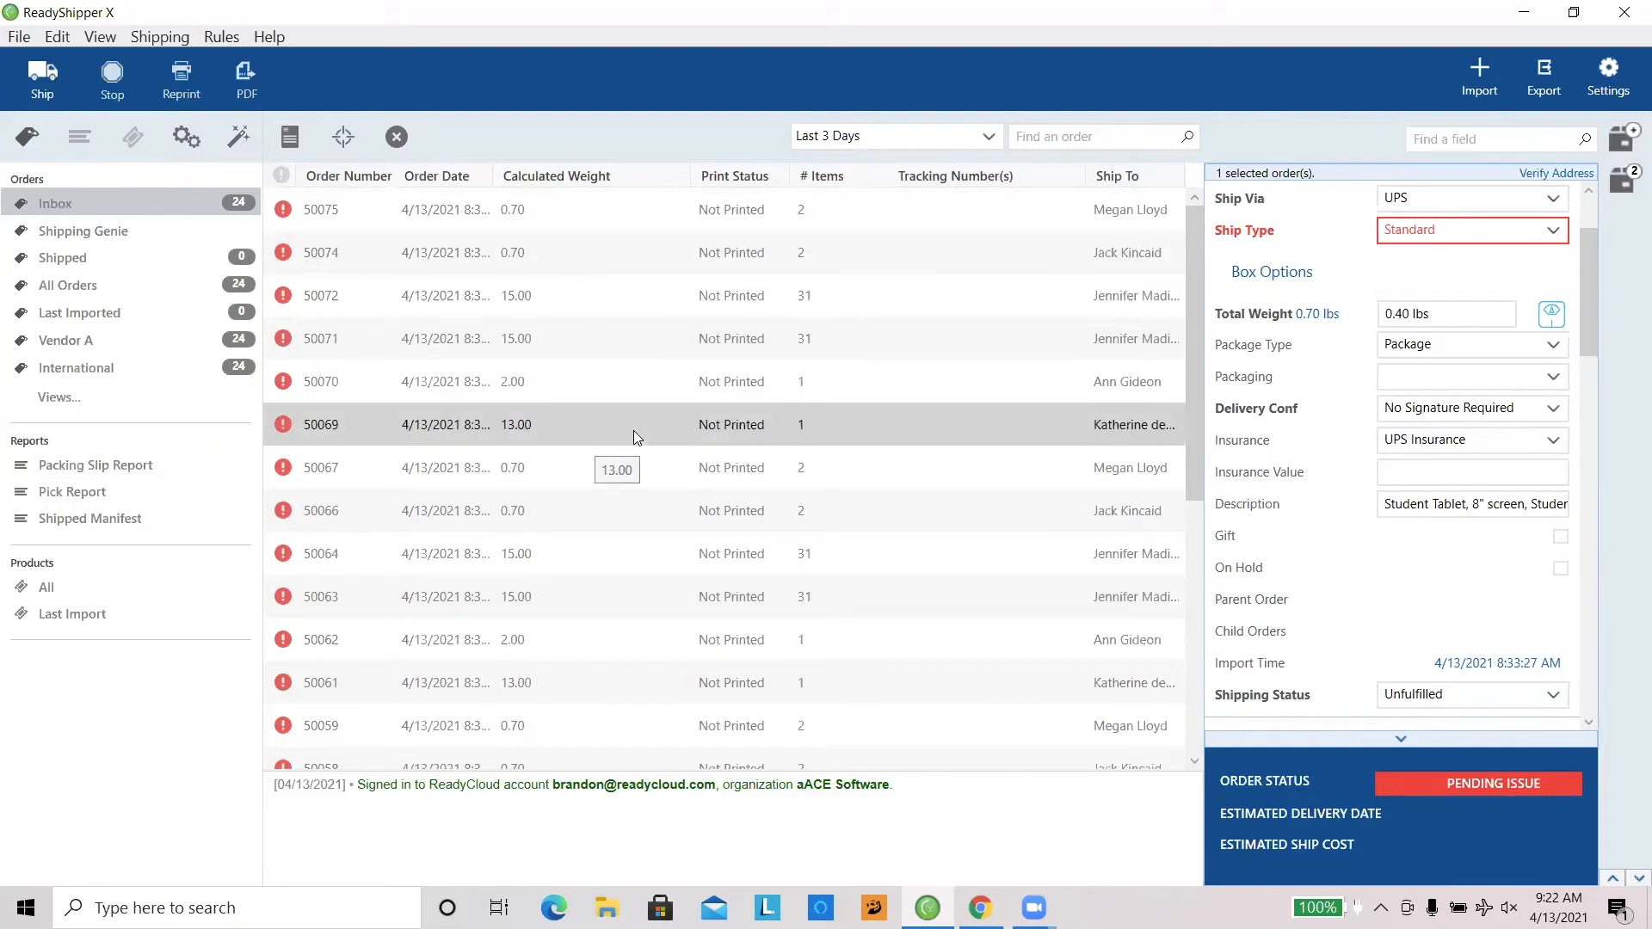
left_click(618, 340)
left_click(605, 277)
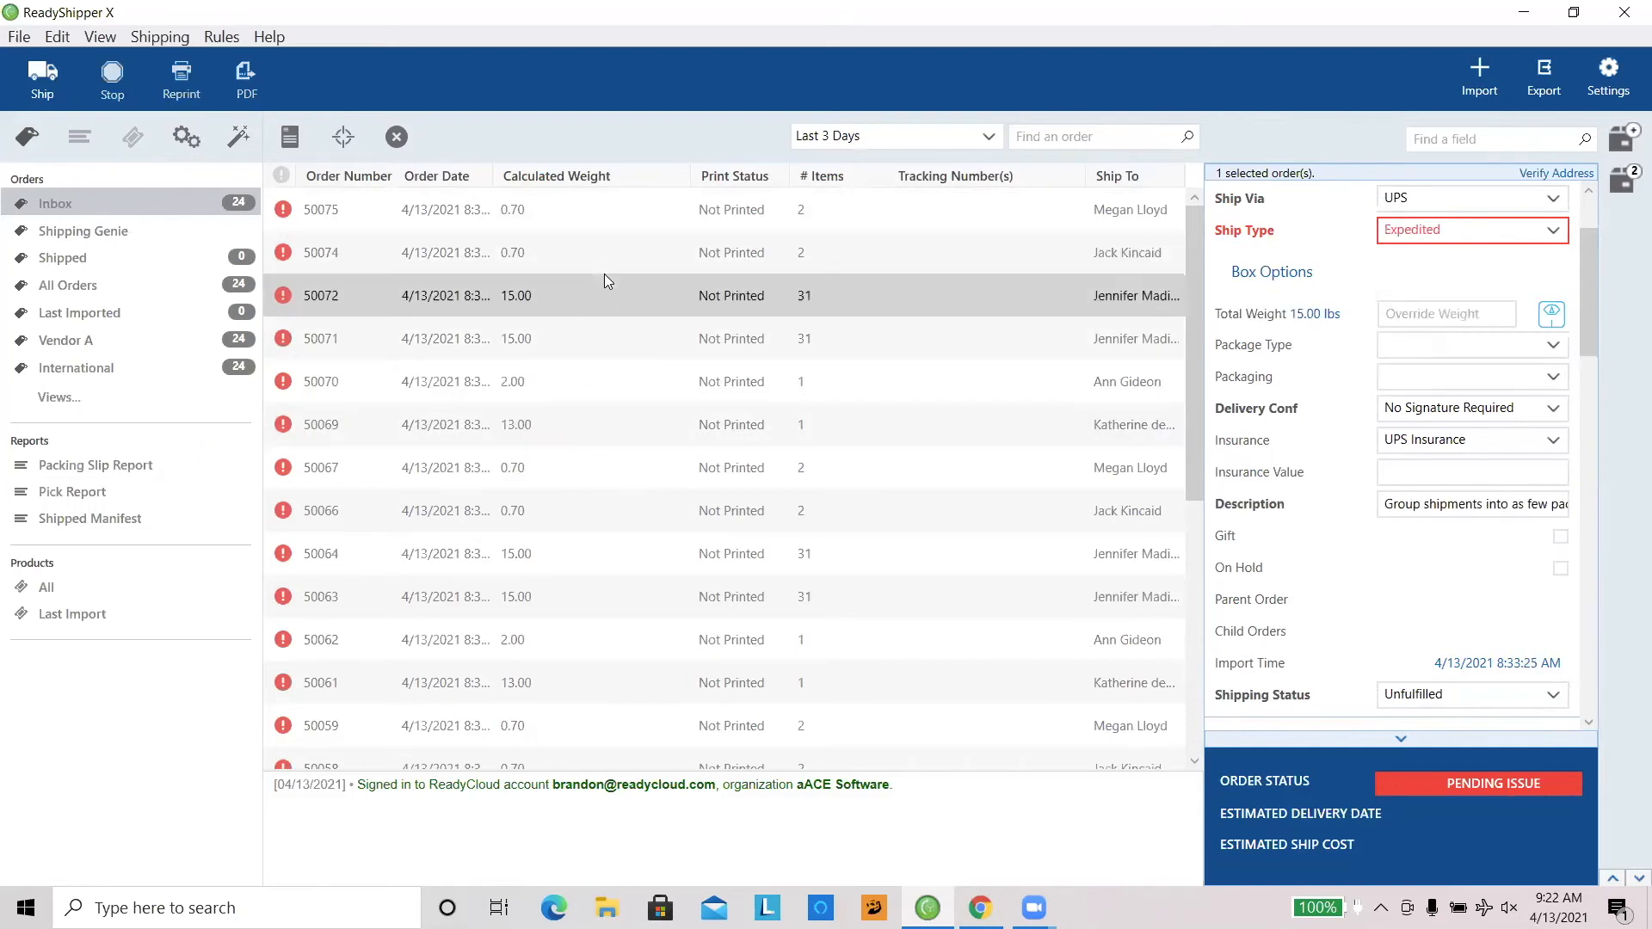
Step: Apply the Ship Type Converter rule to the first six inbox orders
left_click(608, 253)
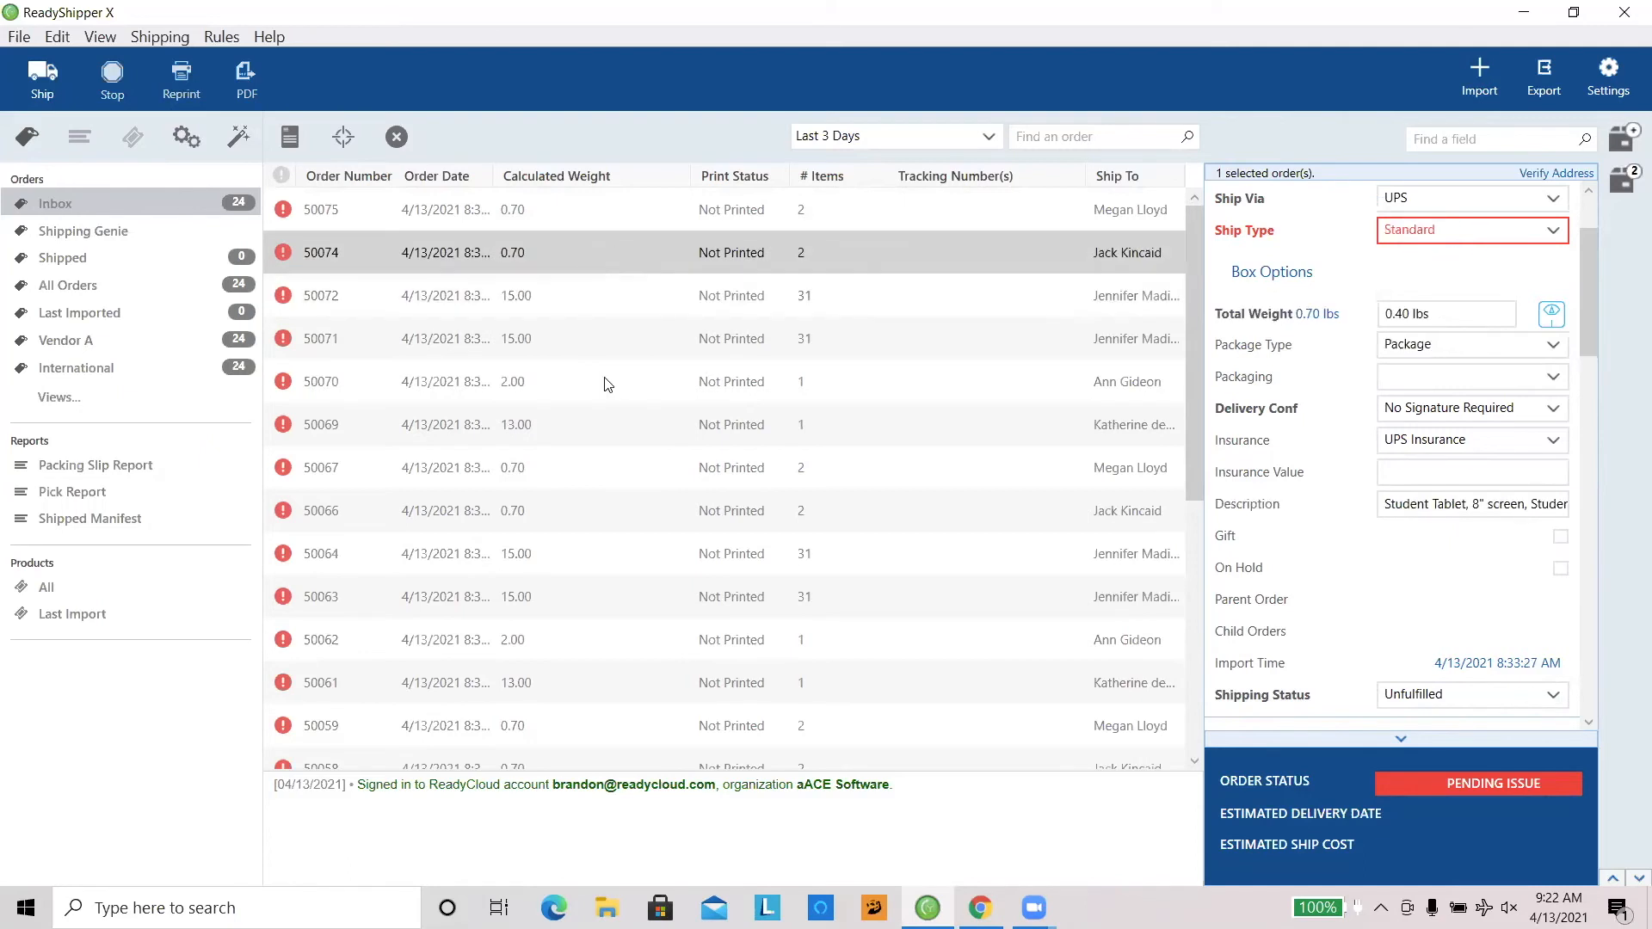
left_click(580, 413)
left_click(591, 282, "shift")
left_click(585, 254, "shift")
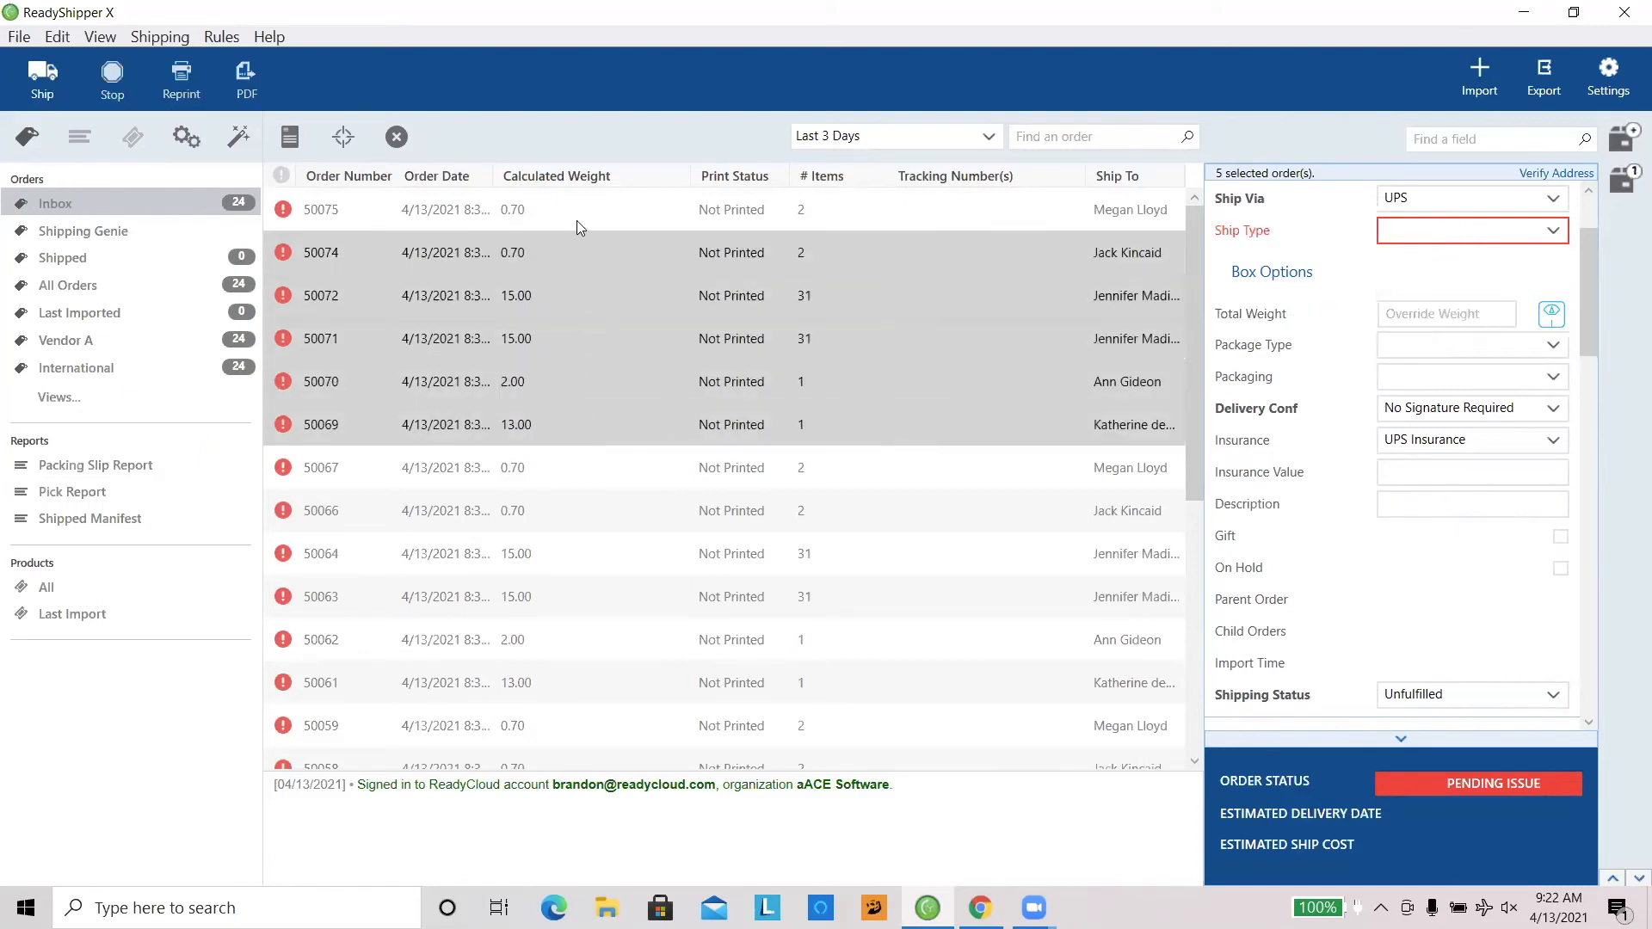
left_click(575, 222, "shift")
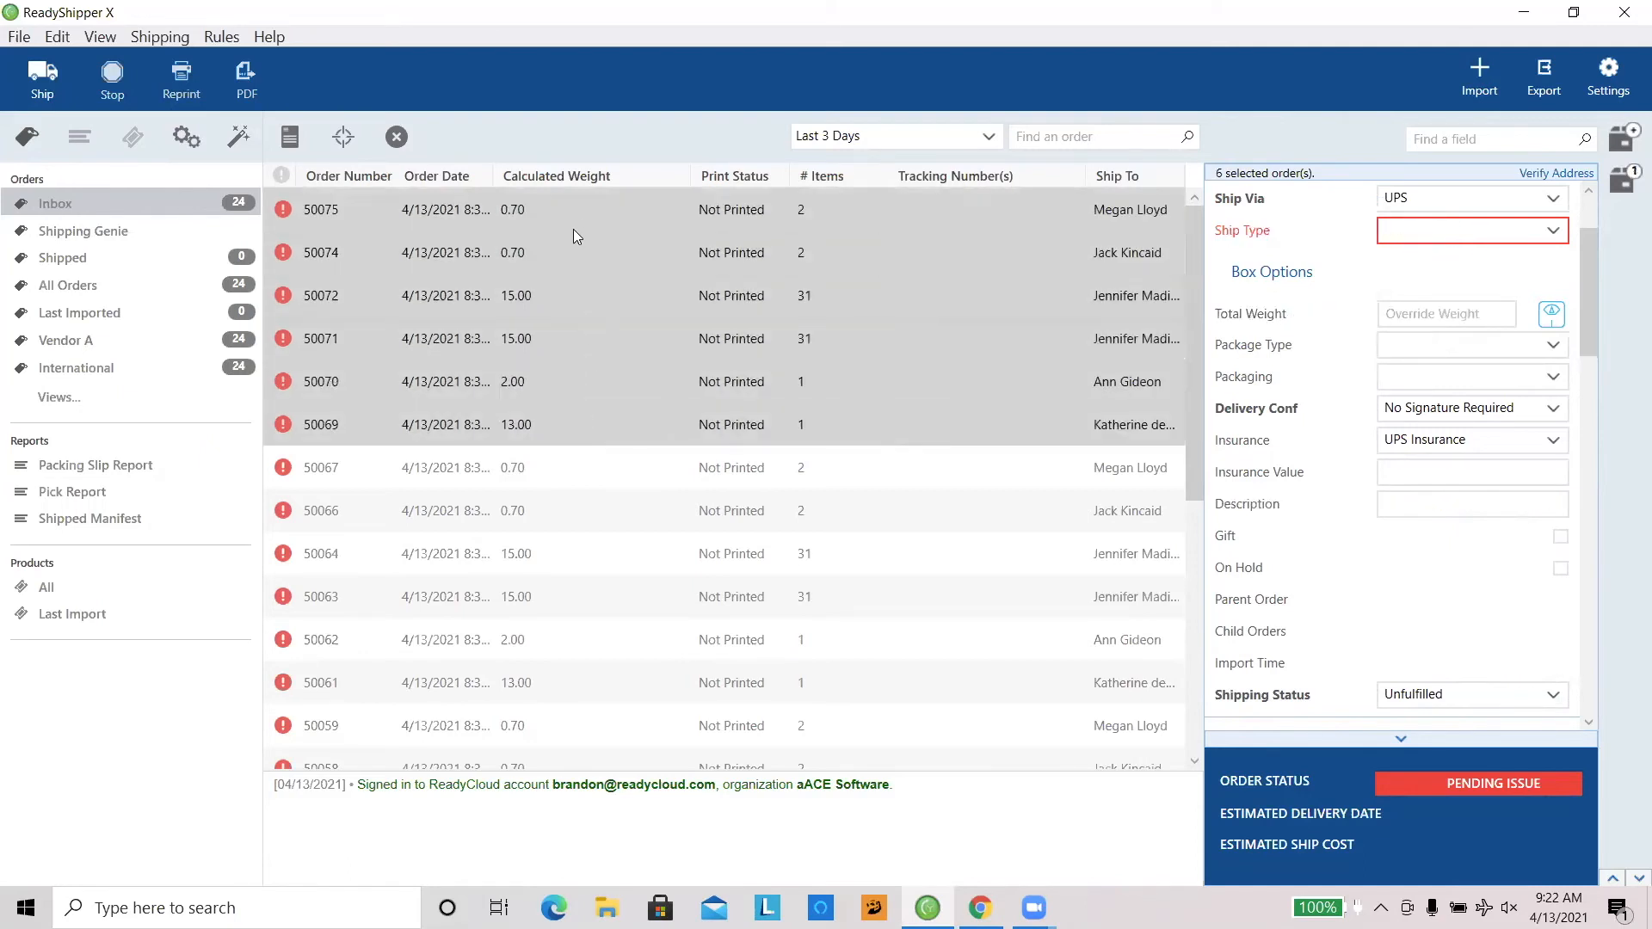
right_click(533, 291)
mouse_move(446, 476)
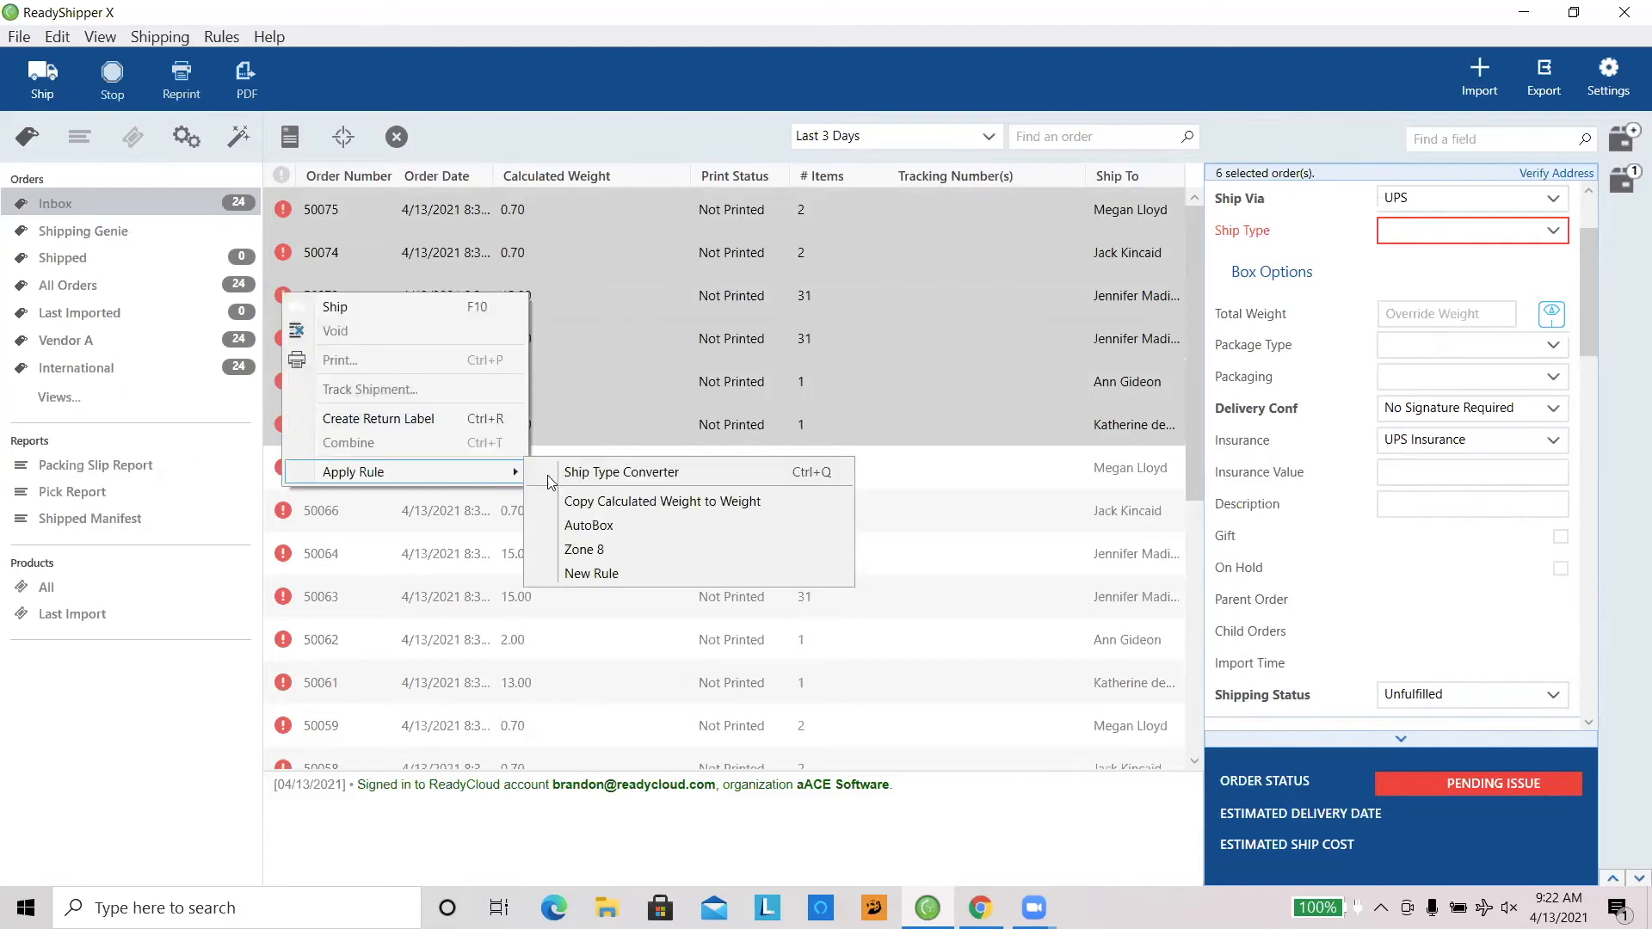
left_click(587, 471)
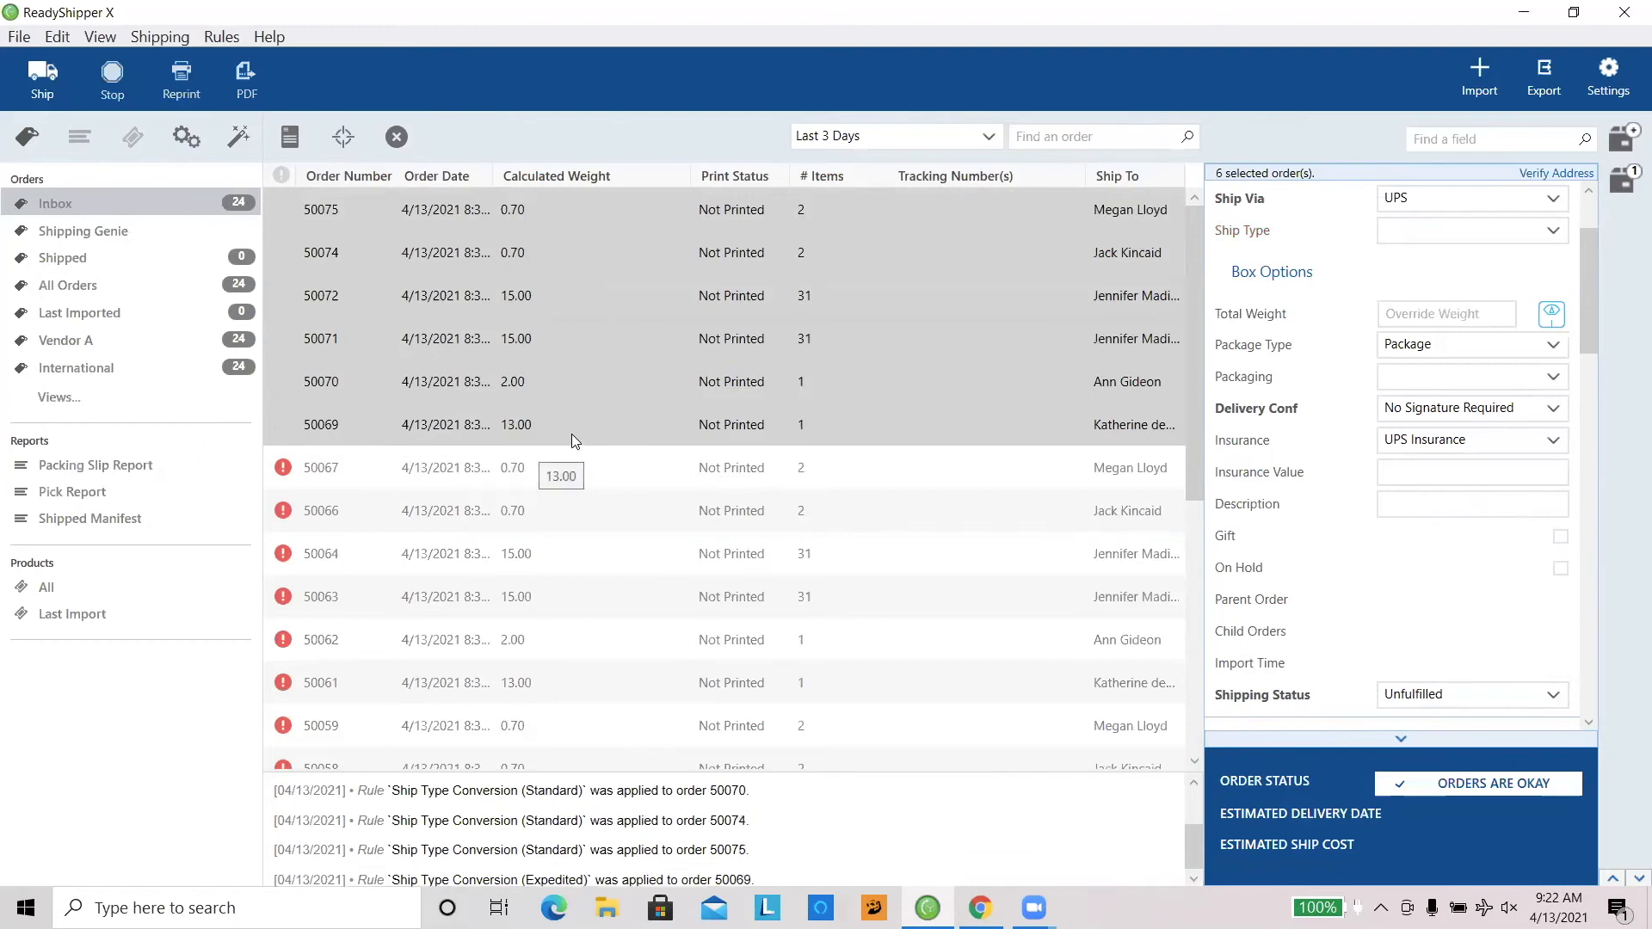
Step: Check the converted ship types of the 13.00 lb order and the orders above it, up to the second in the list
left_click(571, 434)
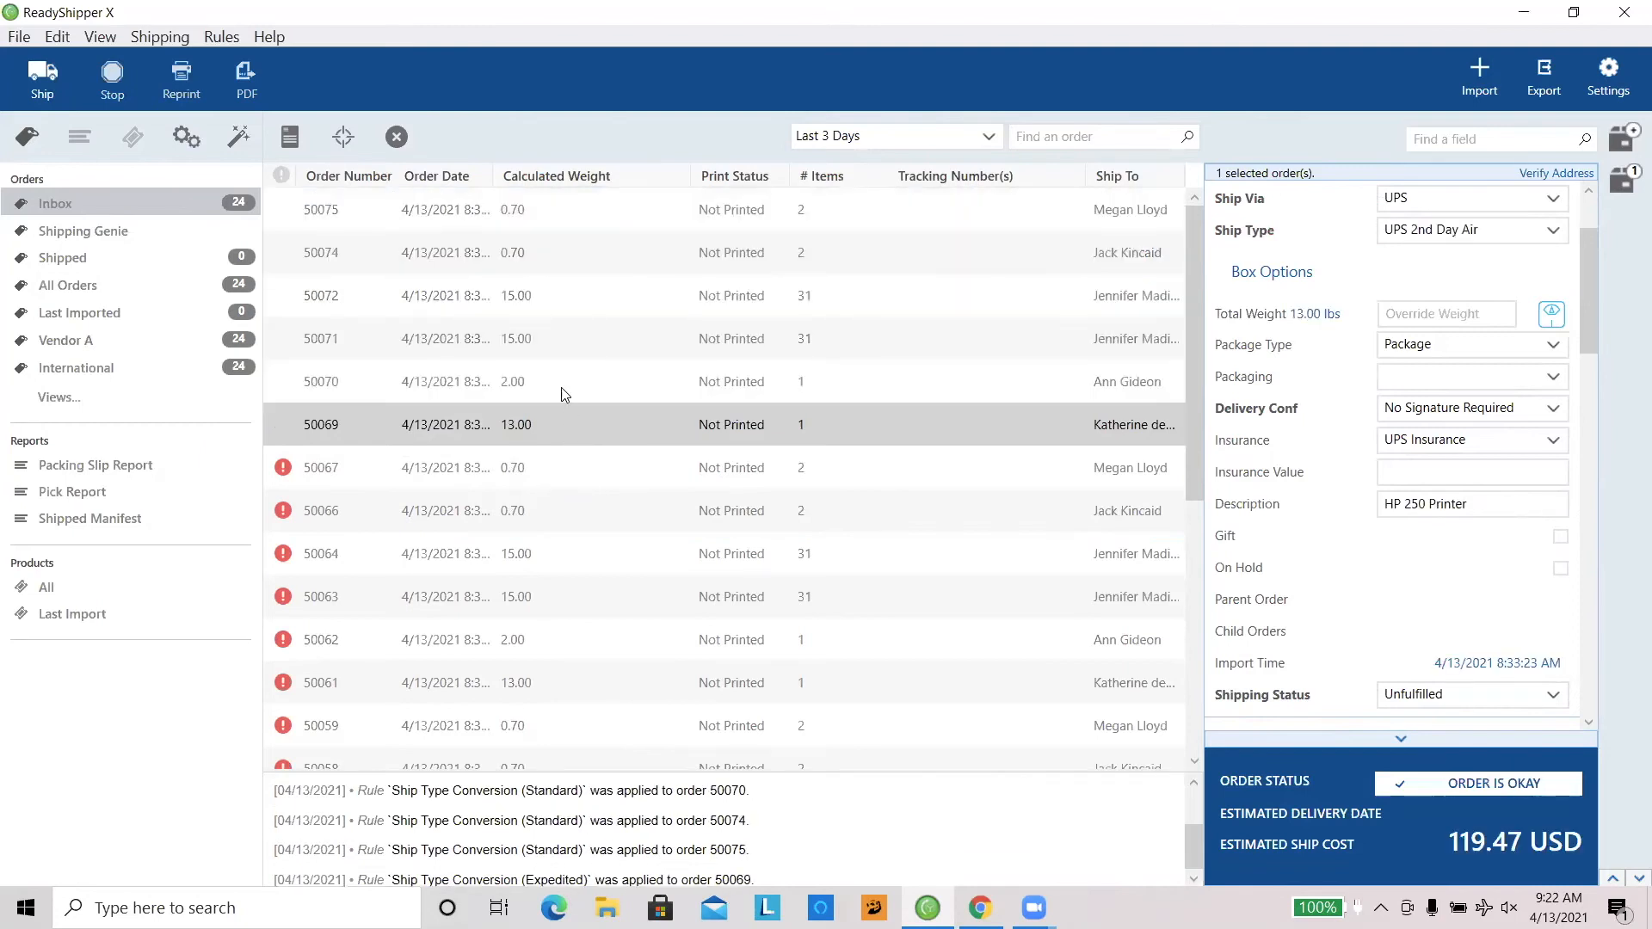
left_click(1389, 234)
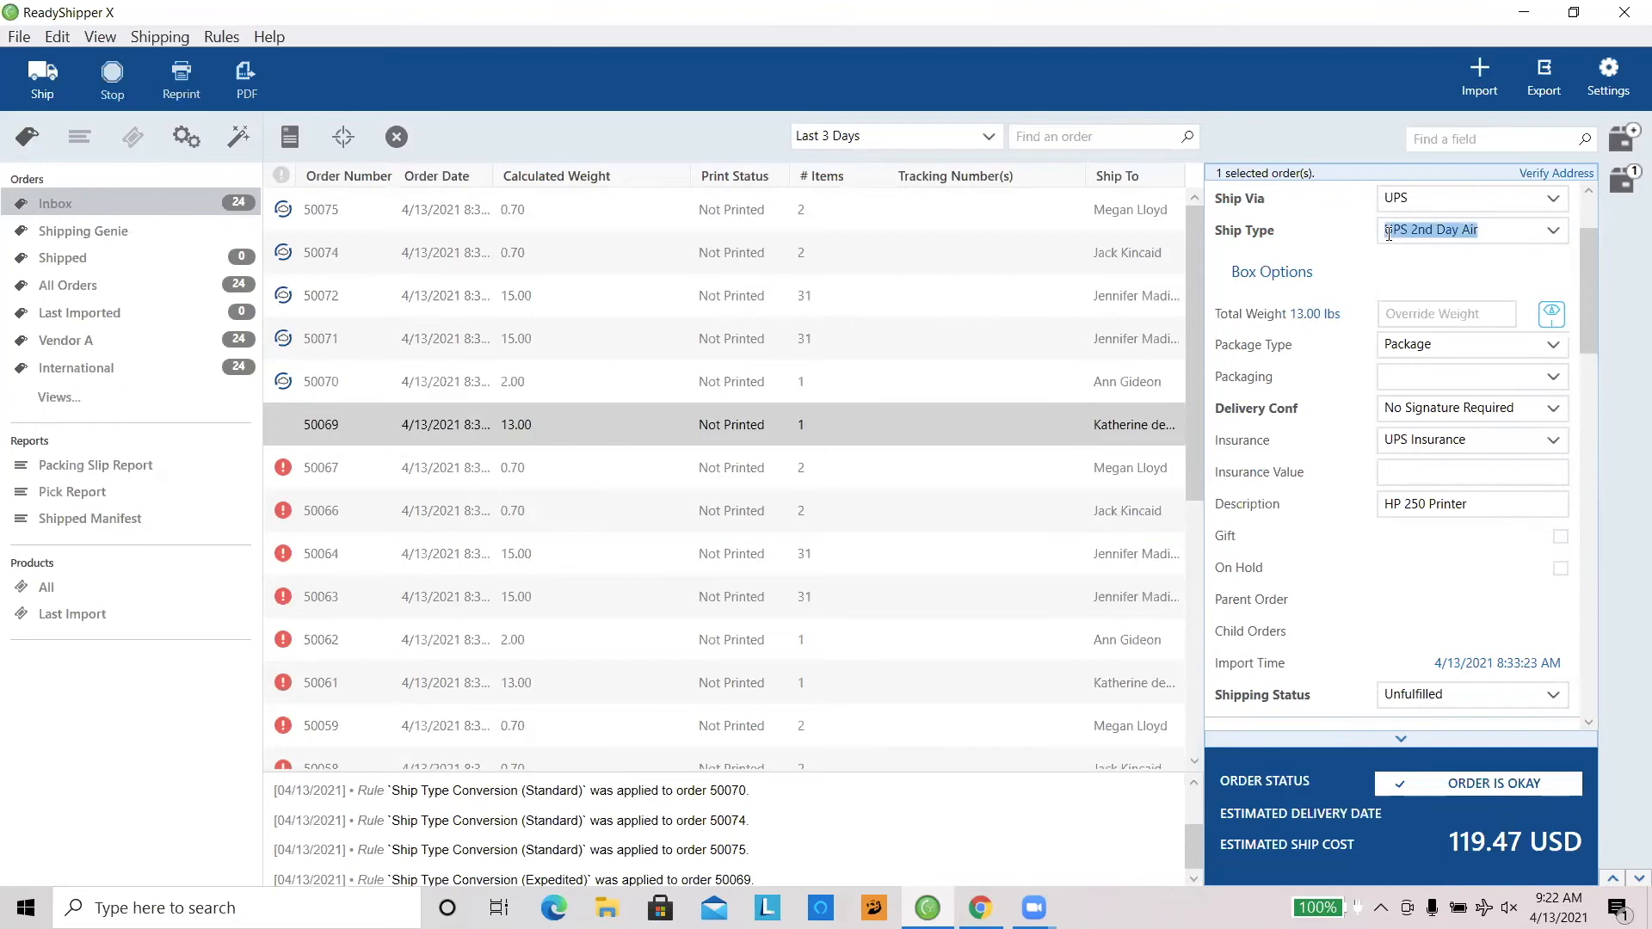
left_click(653, 384)
left_click(632, 340)
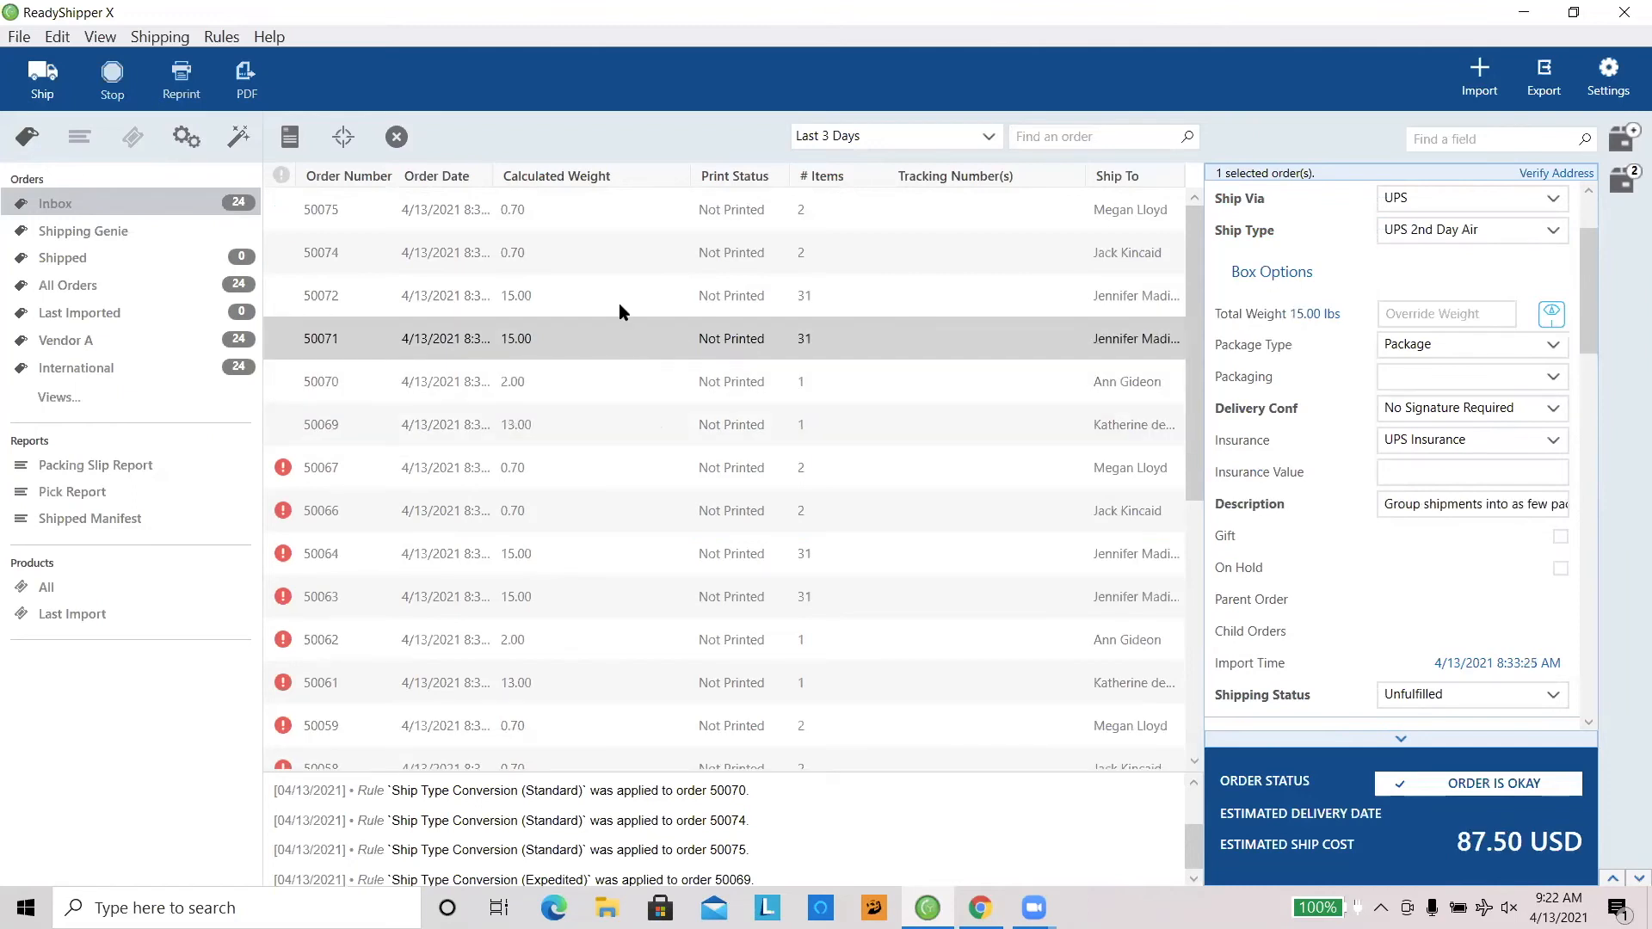
left_click(618, 301)
left_click(603, 252)
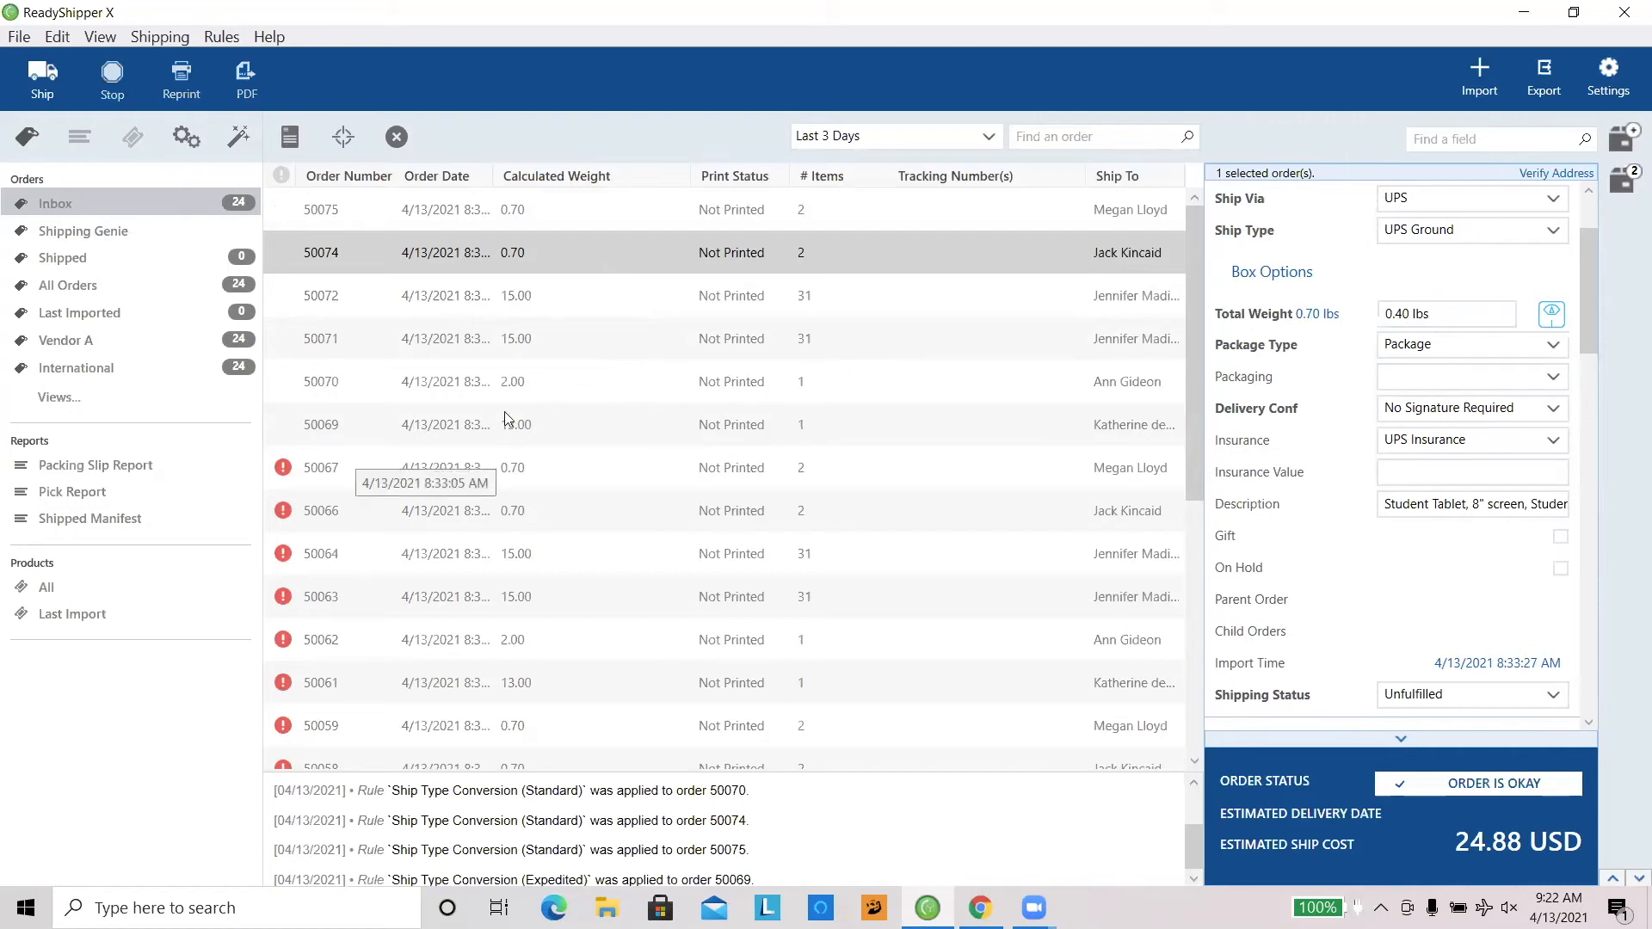
Step: Add a second box to the upper 15.00 lb order near the list's start and move two 46919WBK items into it
left_click(581, 300)
mouse_move(1626, 188)
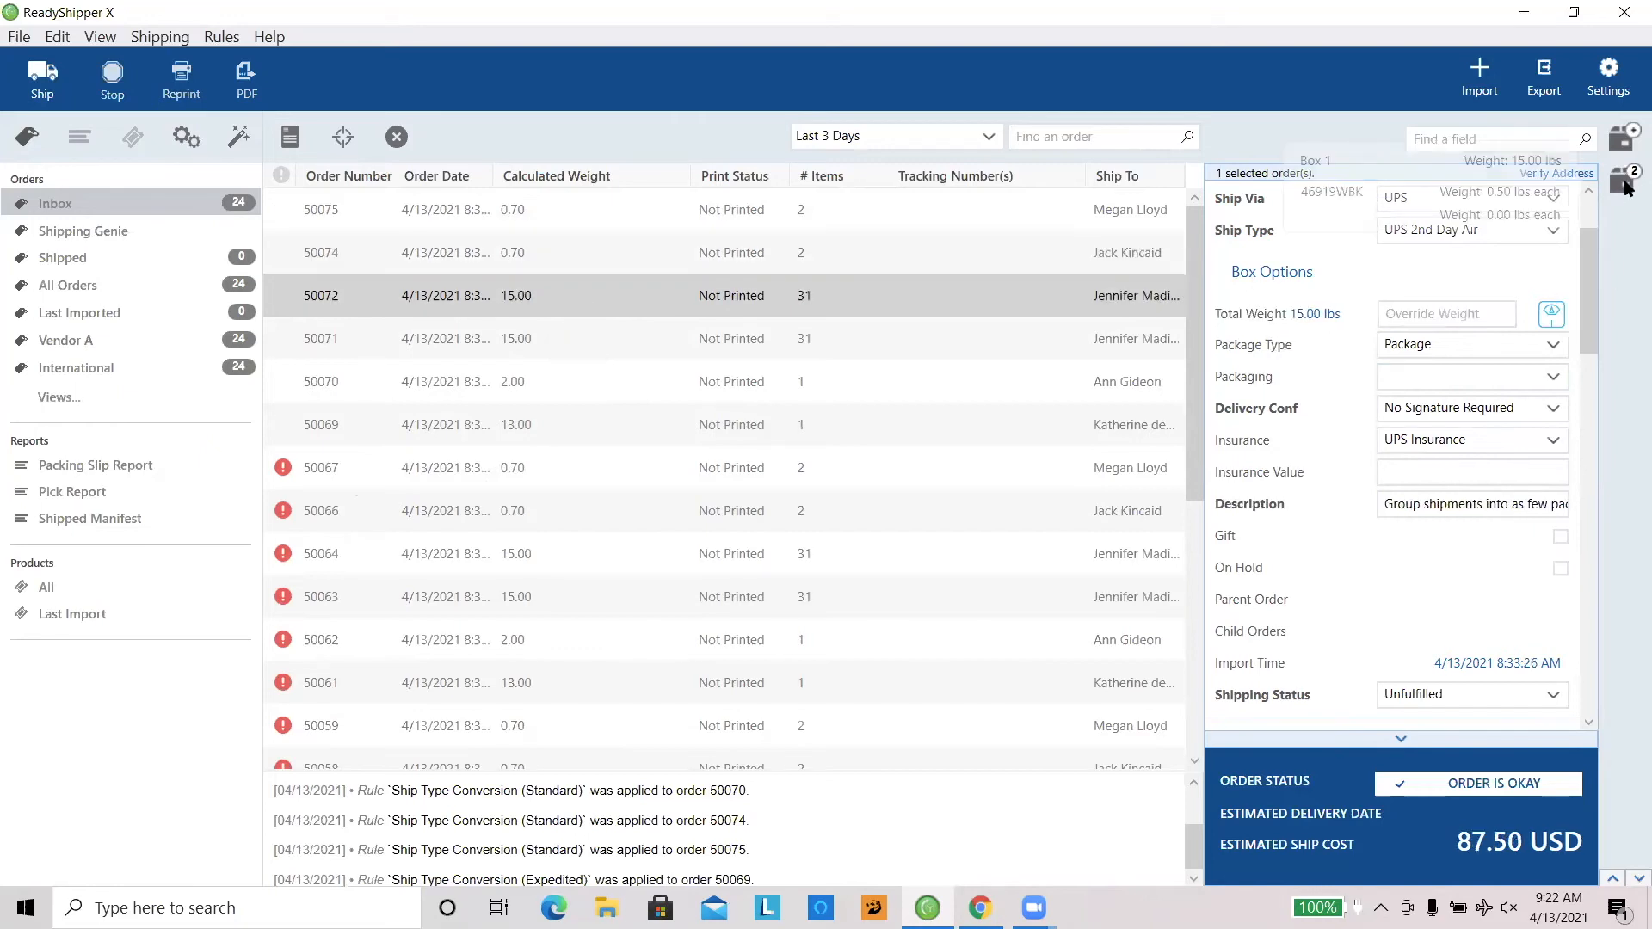
left_click(1626, 143)
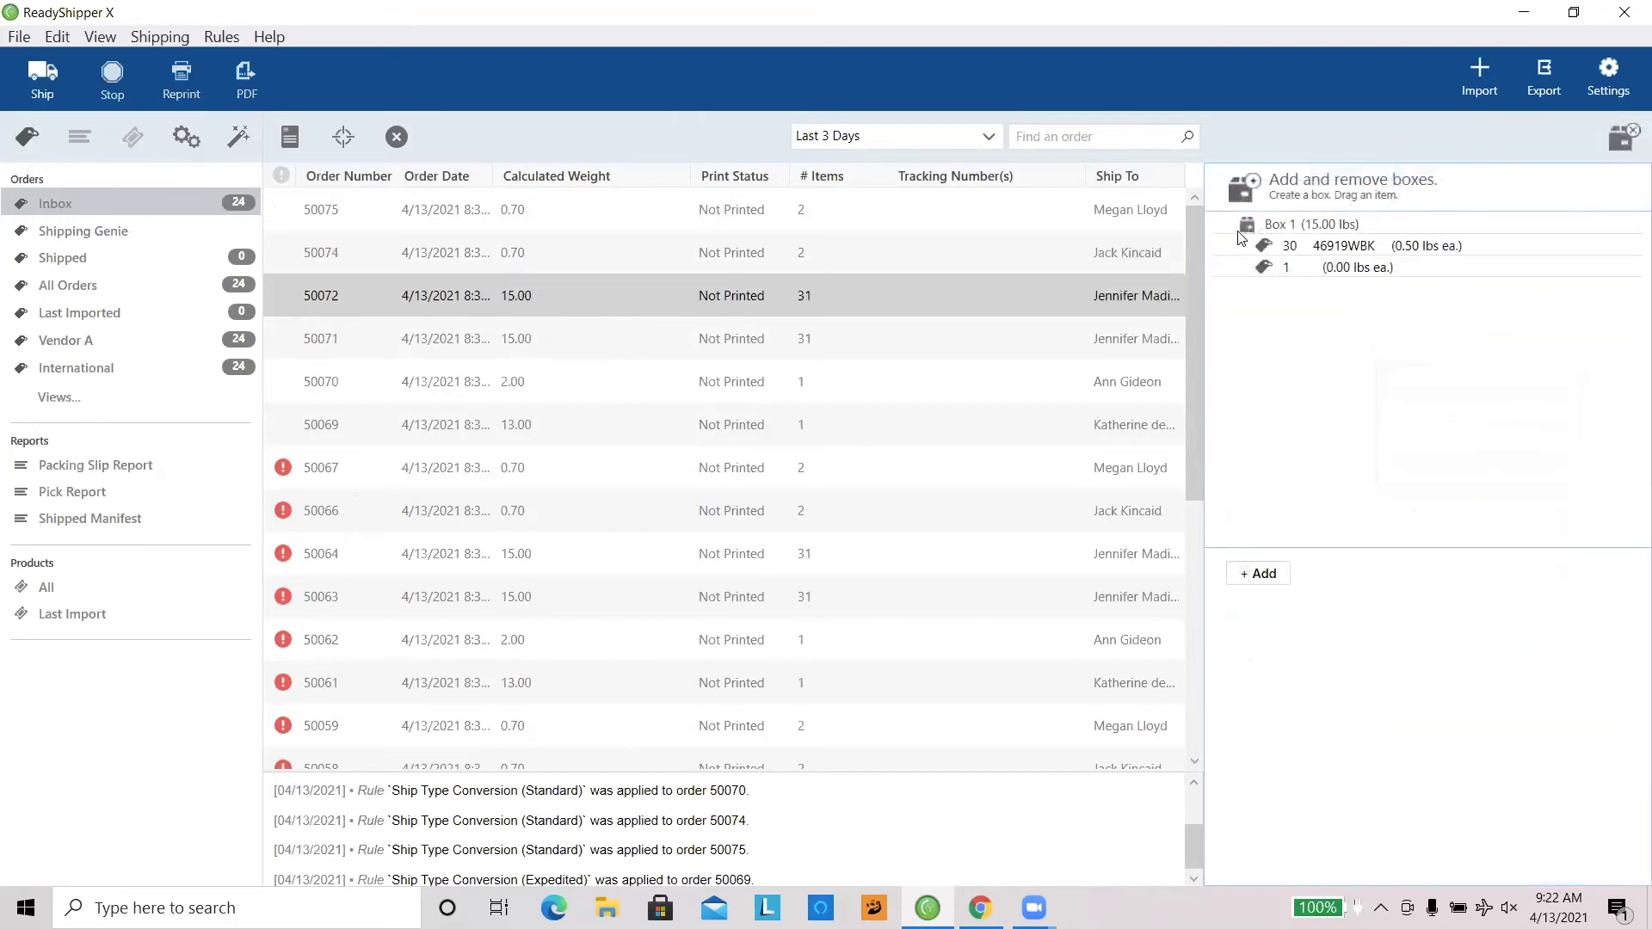
left_click(1261, 574)
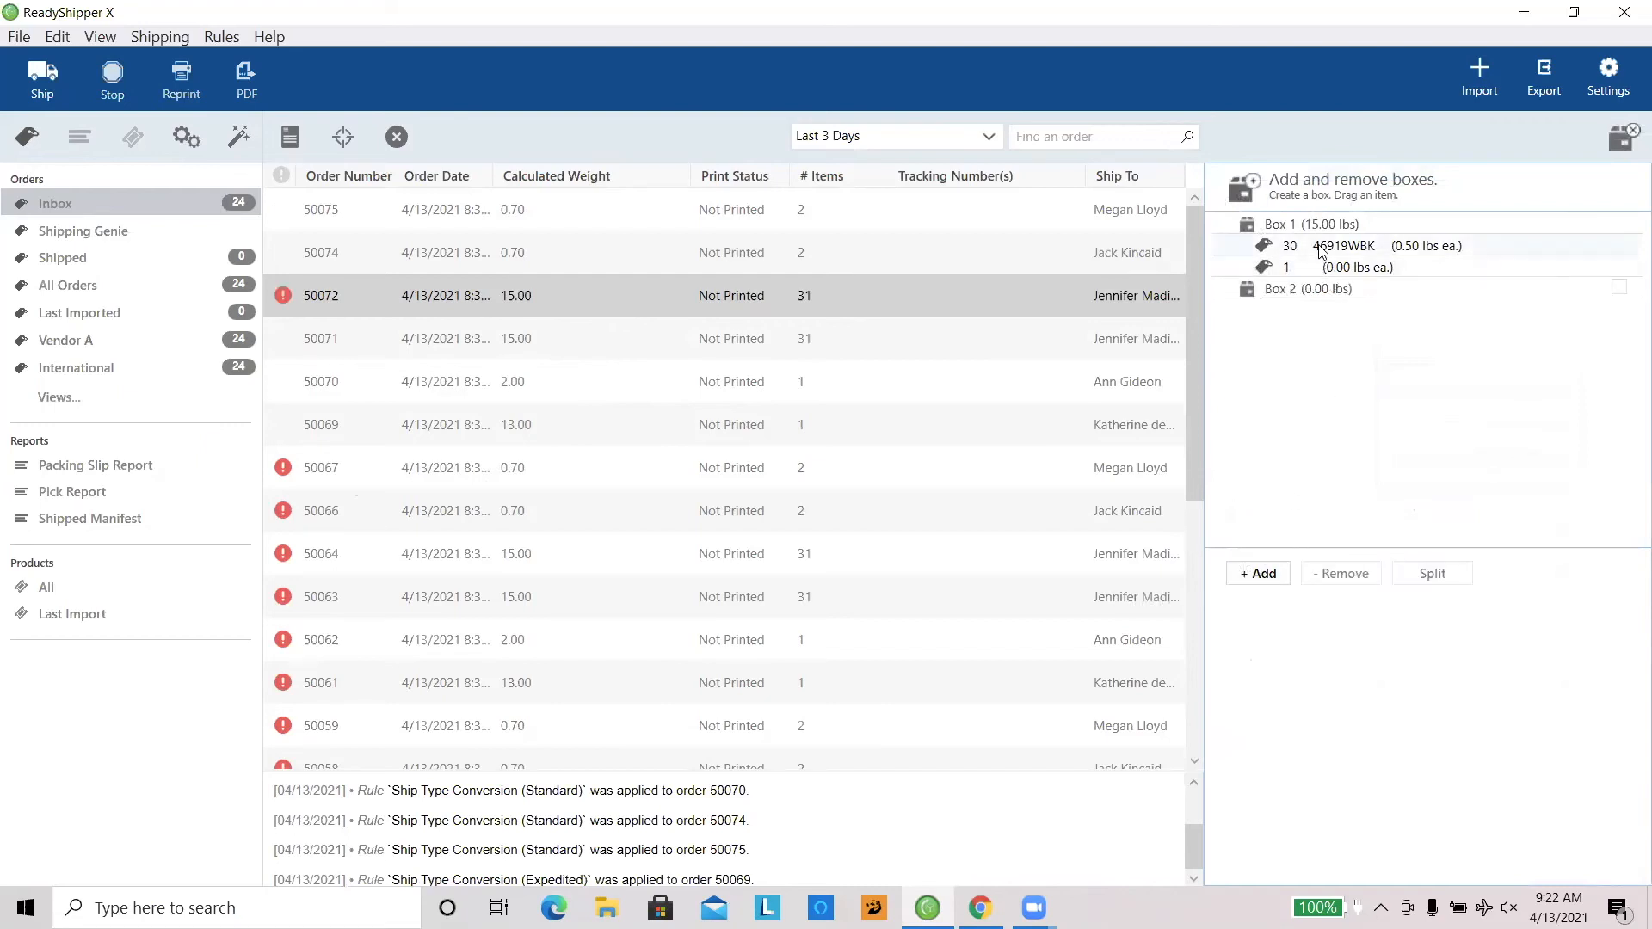
left_click_drag(1325, 248, 1322, 303)
left_click_drag(1313, 247, 1306, 319)
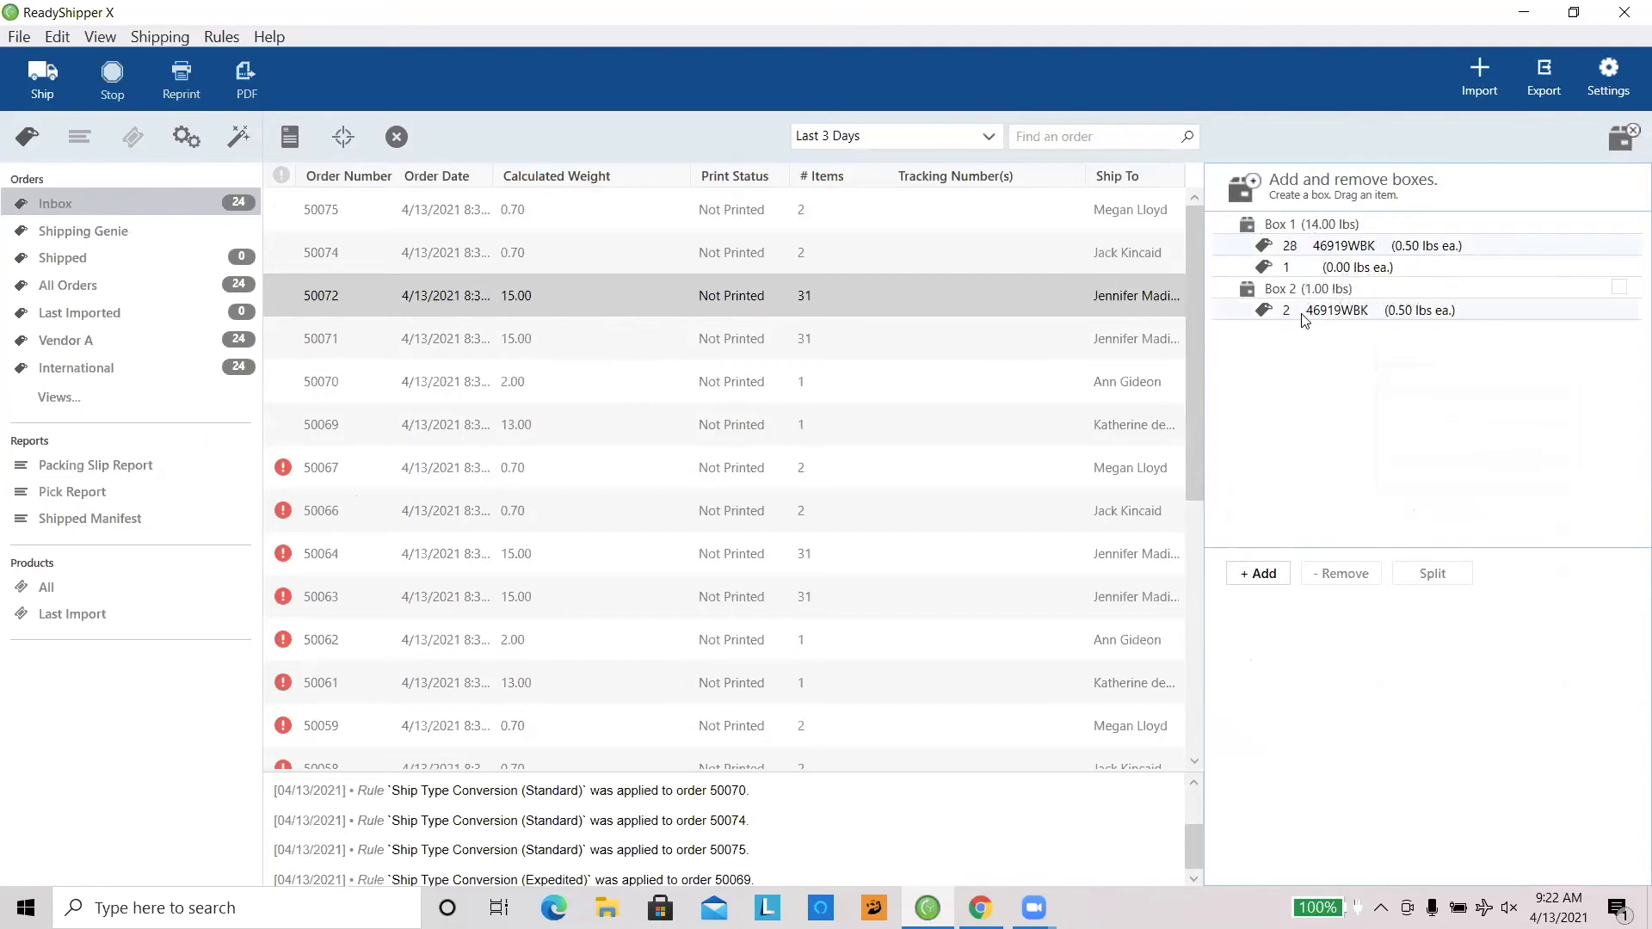
left_click(1621, 136)
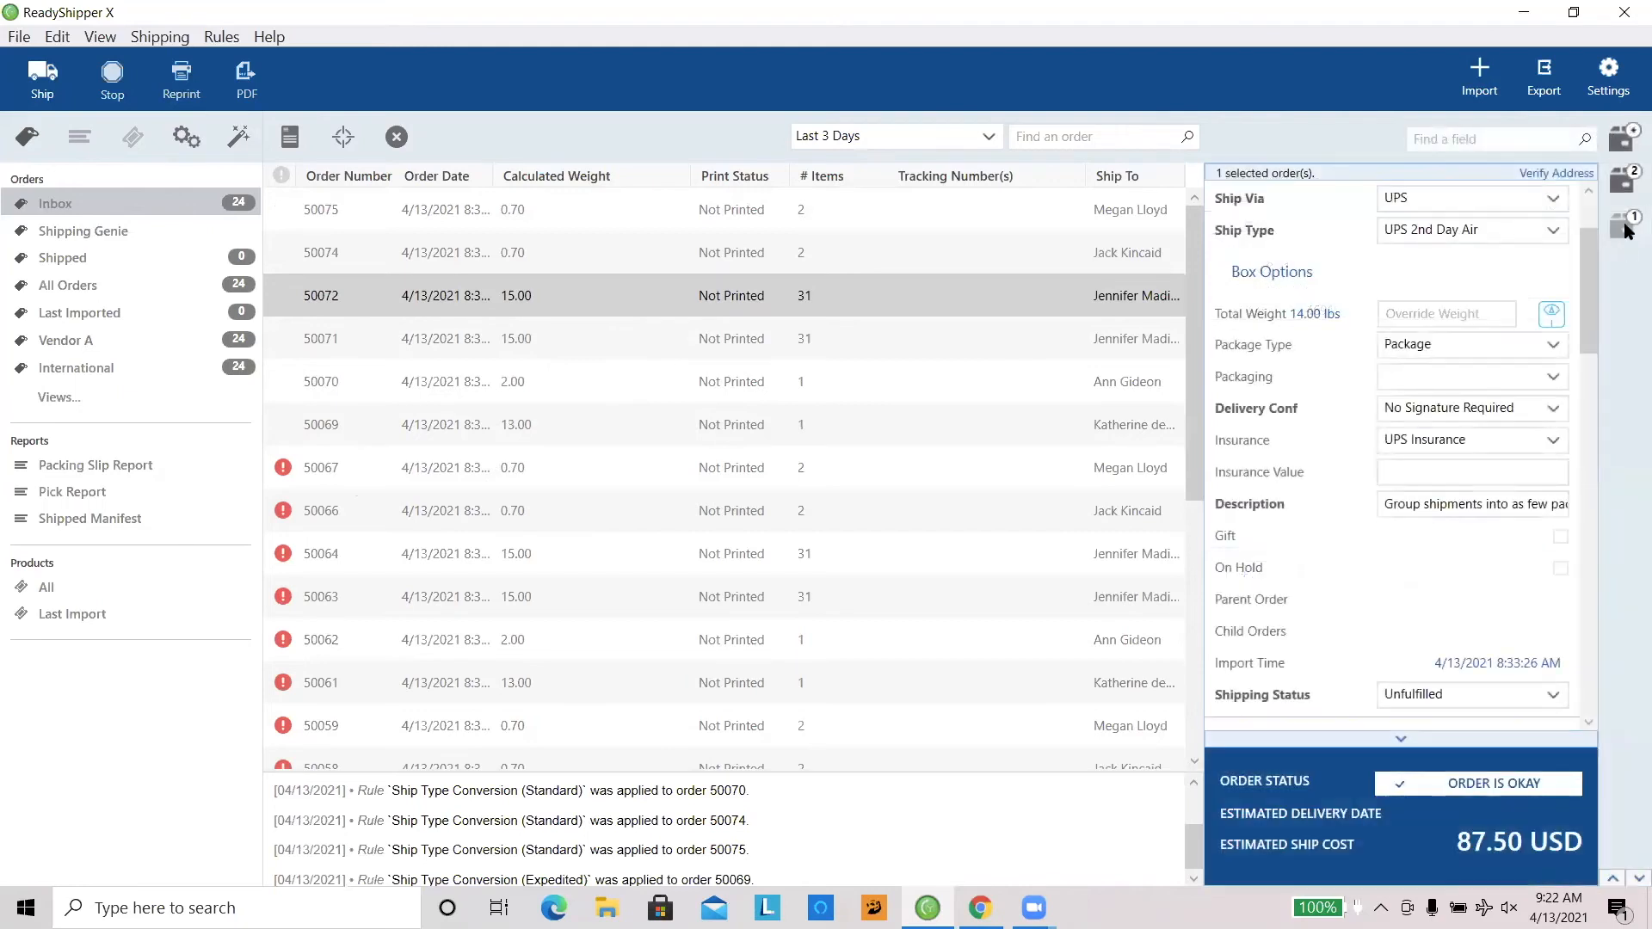
Step: Review the second box's weight, package type, delivery confirmation, insurance and other options for the split order
mouse_move(1626, 228)
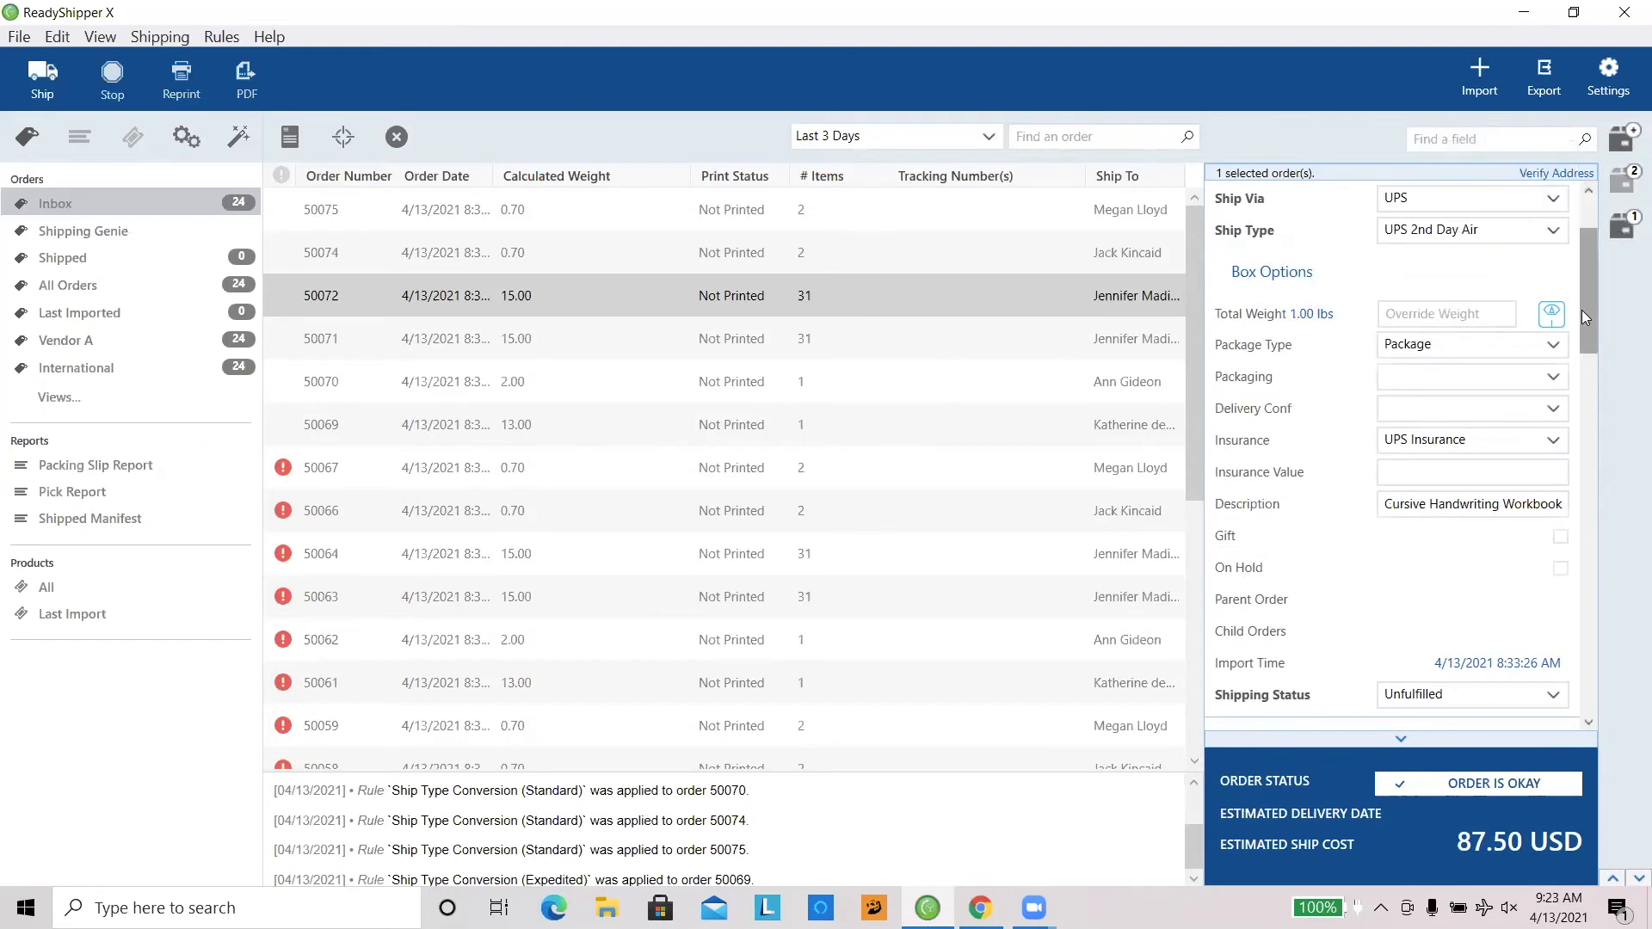
mouse_move(1582, 302)
left_mouse_down()
mouse_move(1582, 329)
mouse_move(1581, 311)
left_mouse_up()
mouse_move(1624, 192)
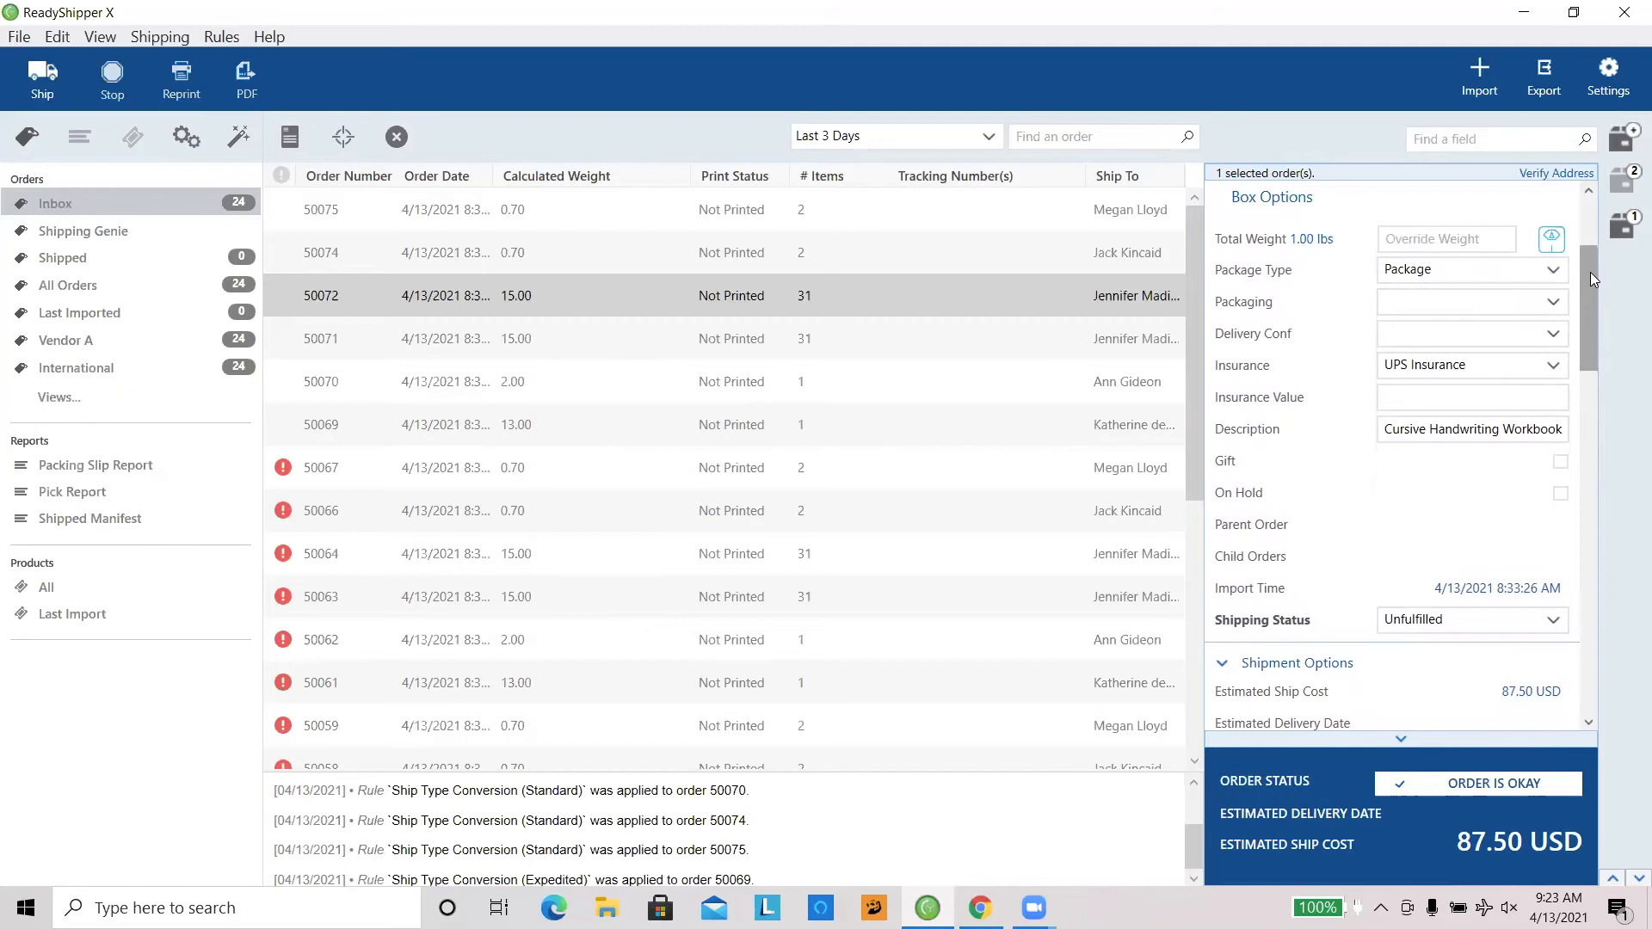
left_click_drag(1590, 273, 1590, 278)
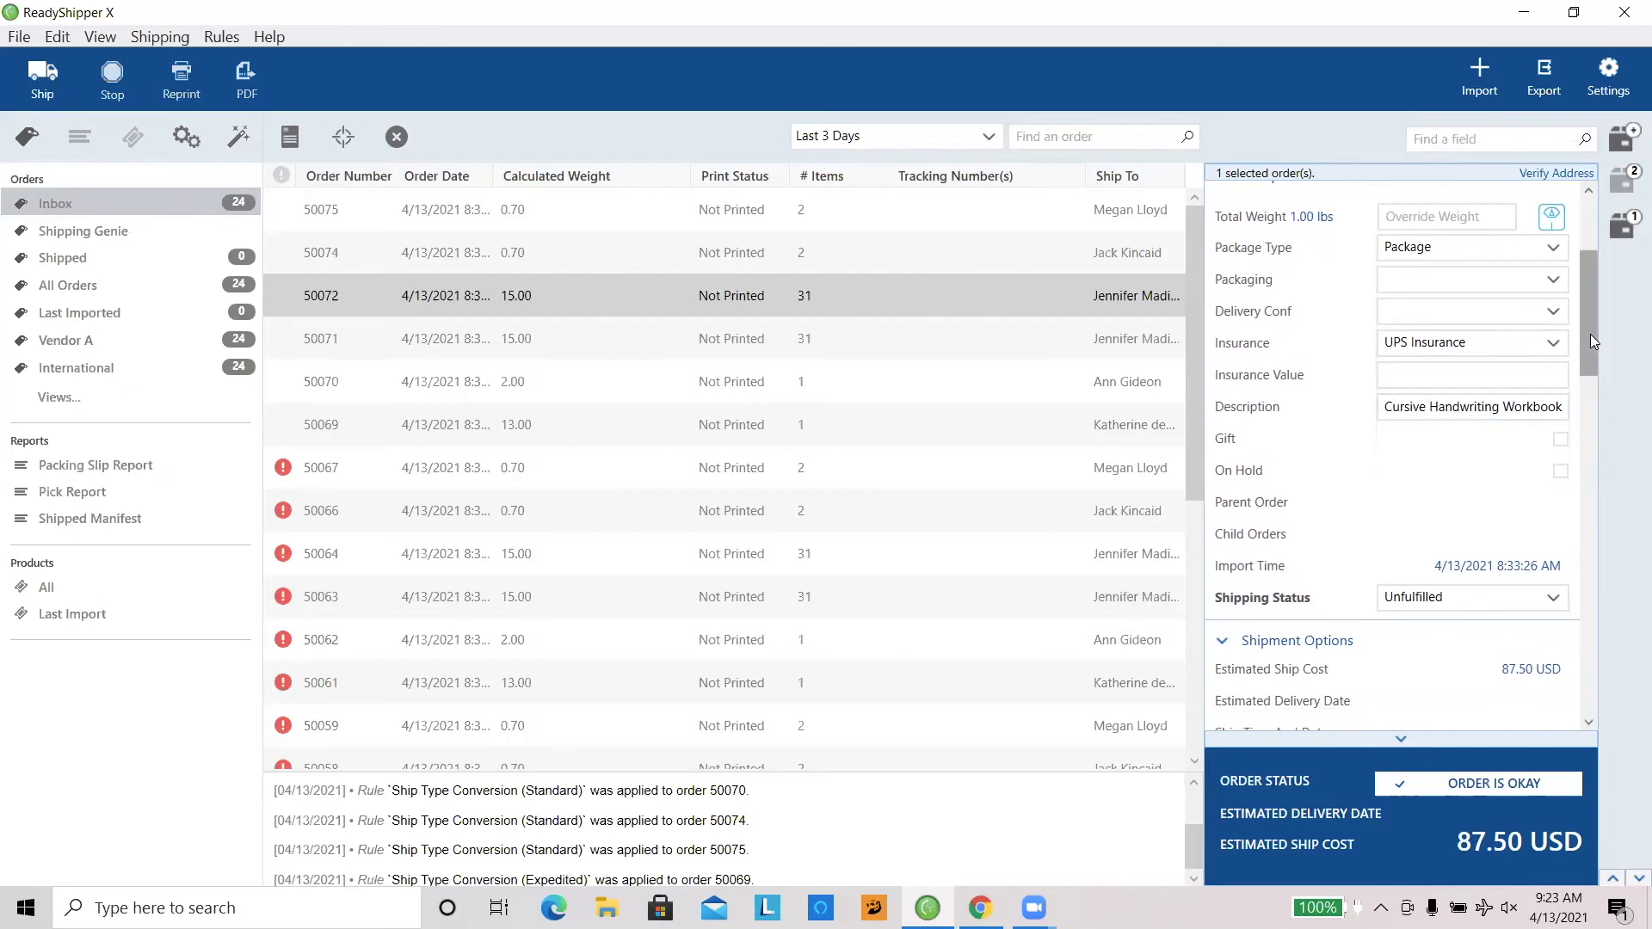
left_click_drag(1588, 334, 1588, 230)
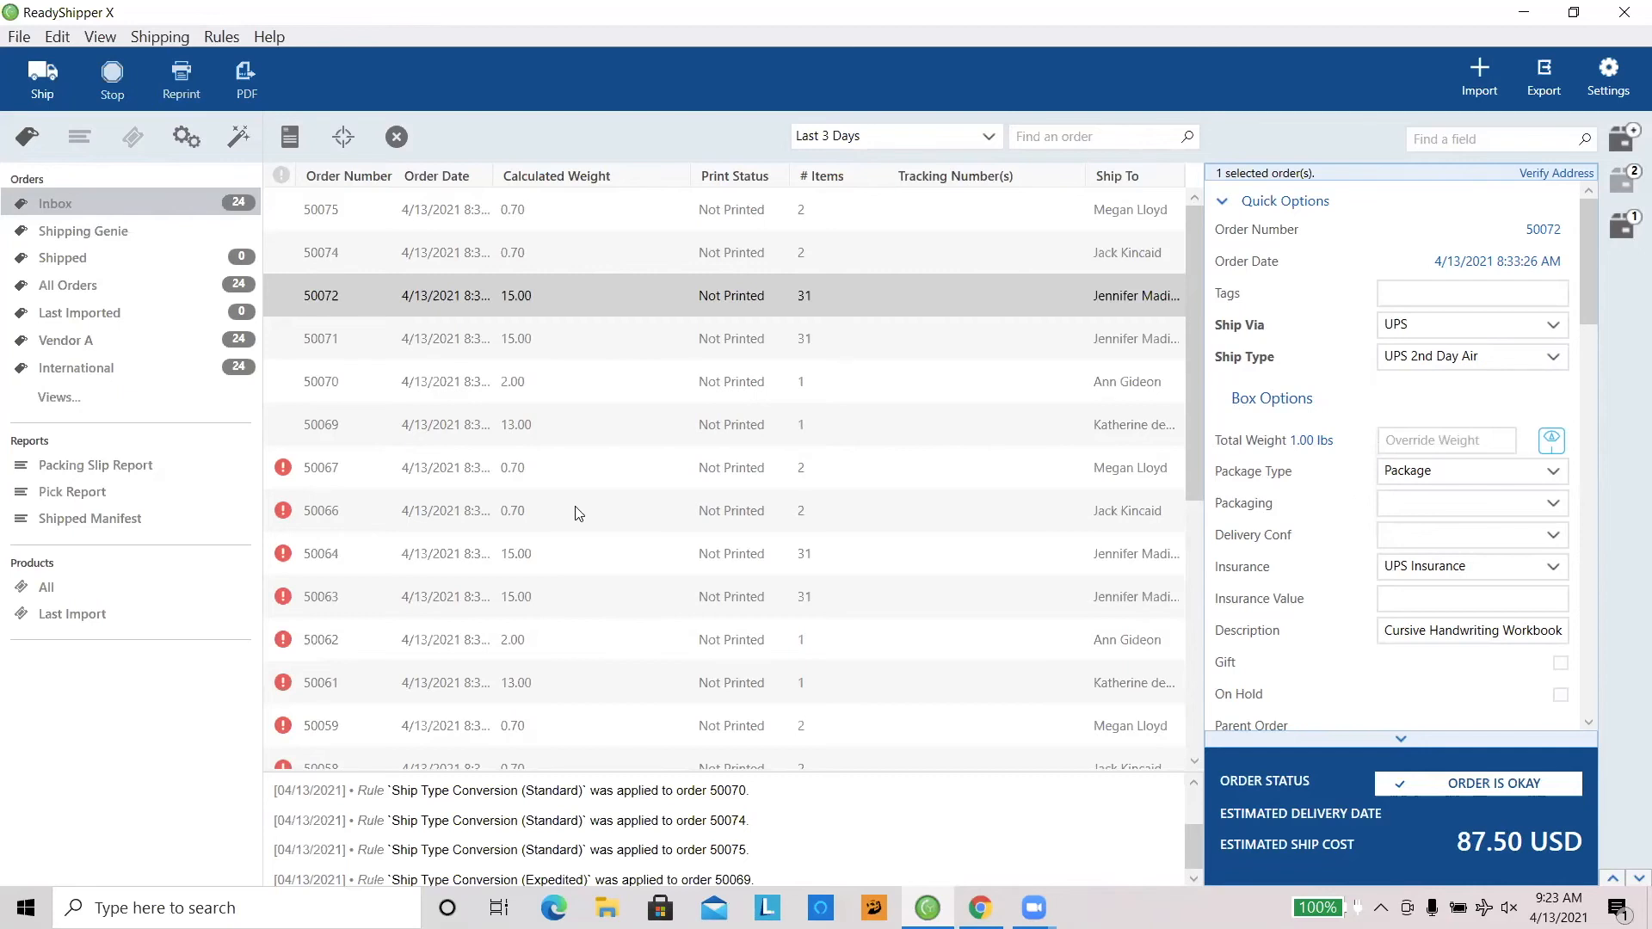
Step: Apply the Ship Type Converter rule to all orders in the inbox
left_click(586, 448)
key("ctrl+a")
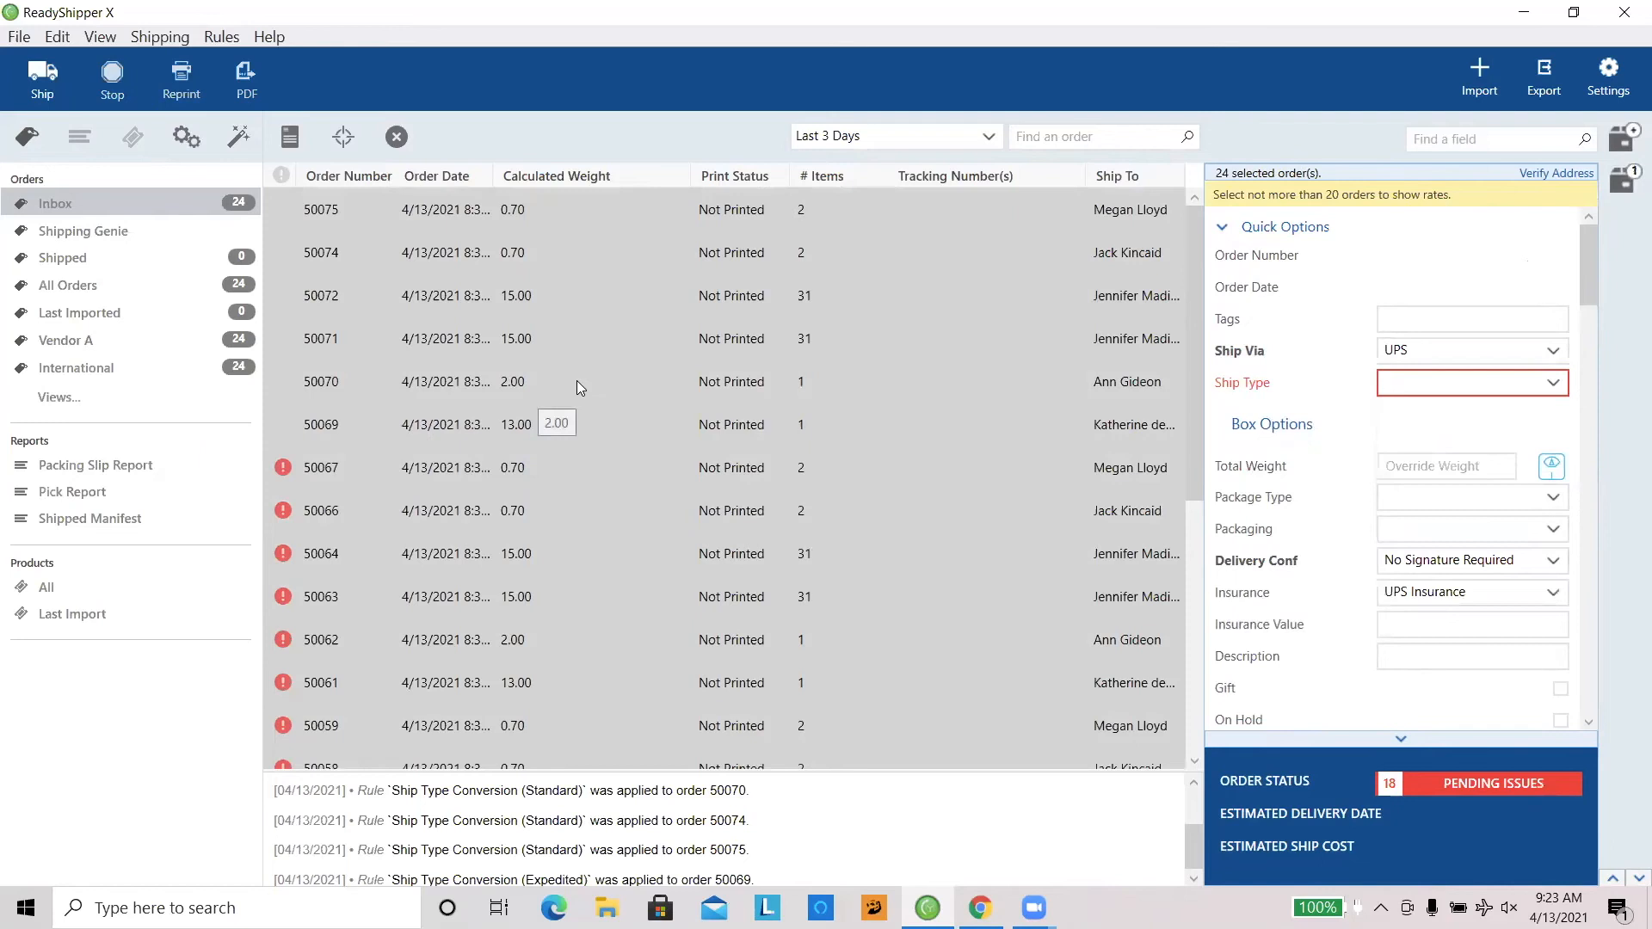
right_click(599, 371)
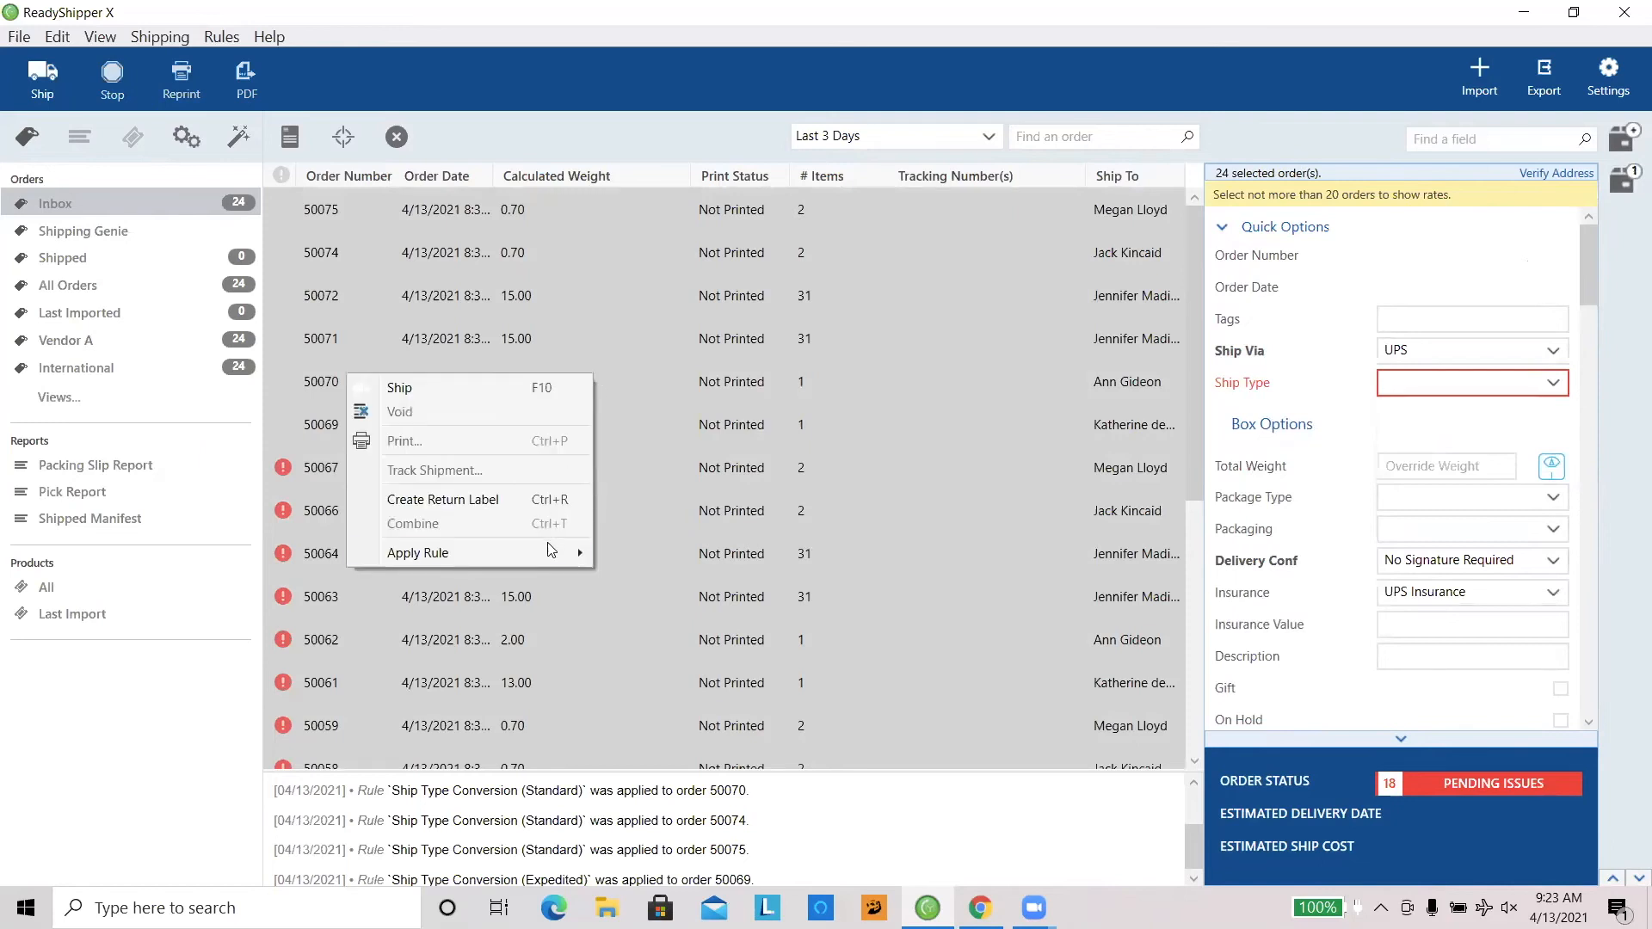
mouse_move(551, 552)
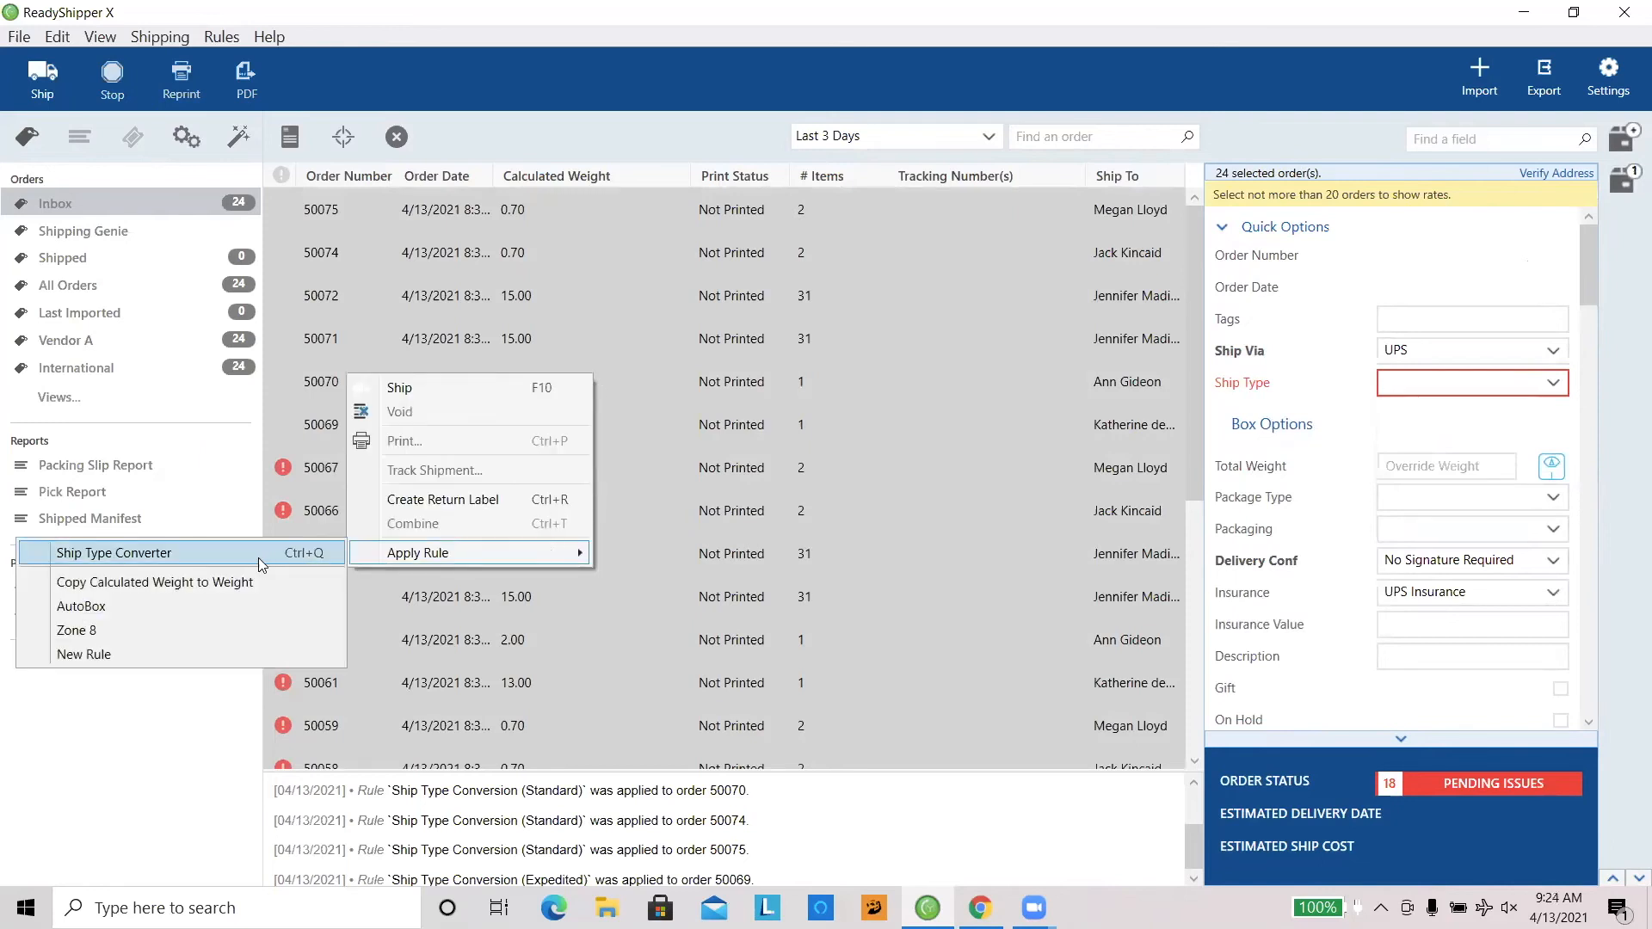
left_click(259, 557)
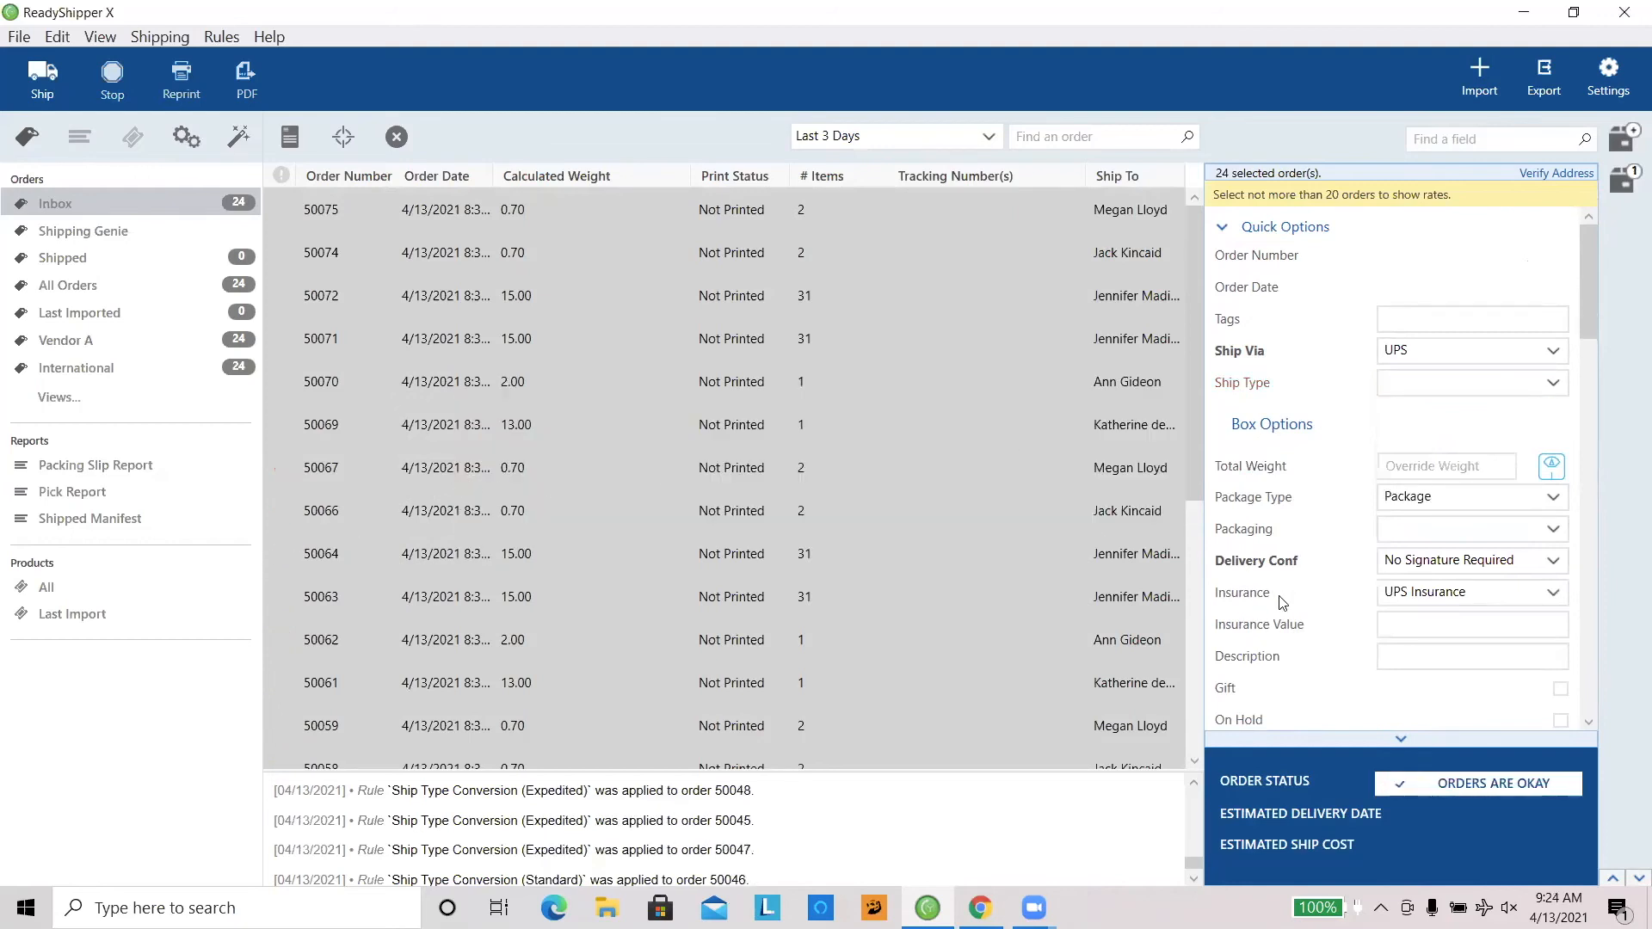
Step: Ship the first five inbox orders as a batch
left_click_drag(1196, 521, 1210, 436)
left_click(343, 296)
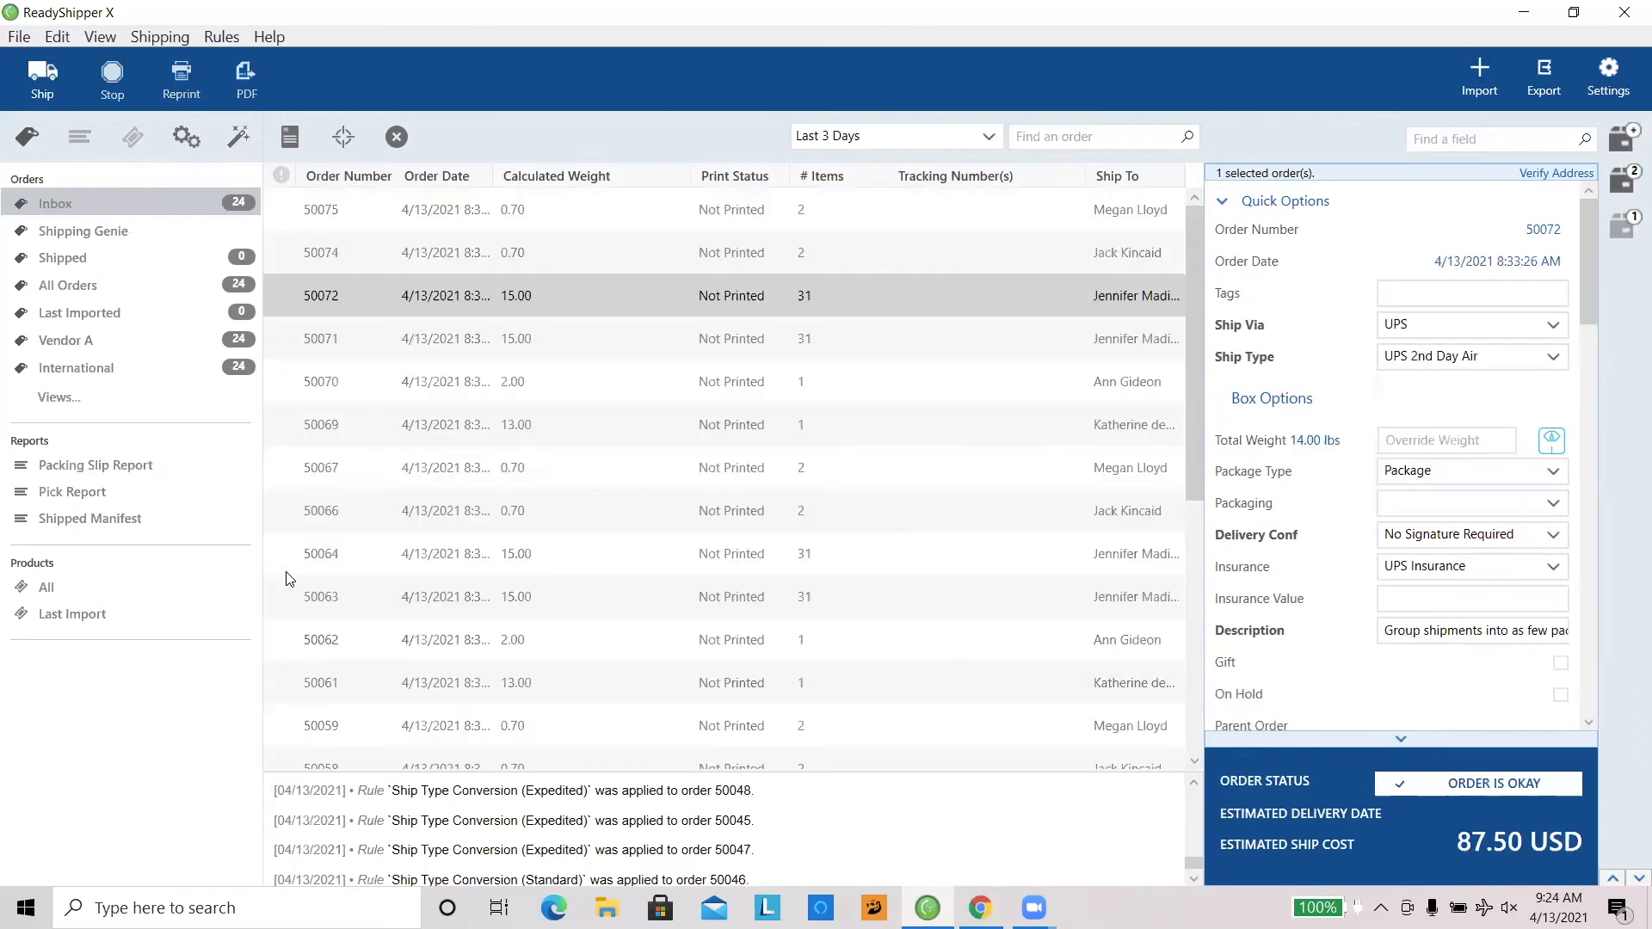
left_click_drag(1192, 379, 1210, 312)
left_click_drag(544, 398, 517, 229)
right_click(418, 277)
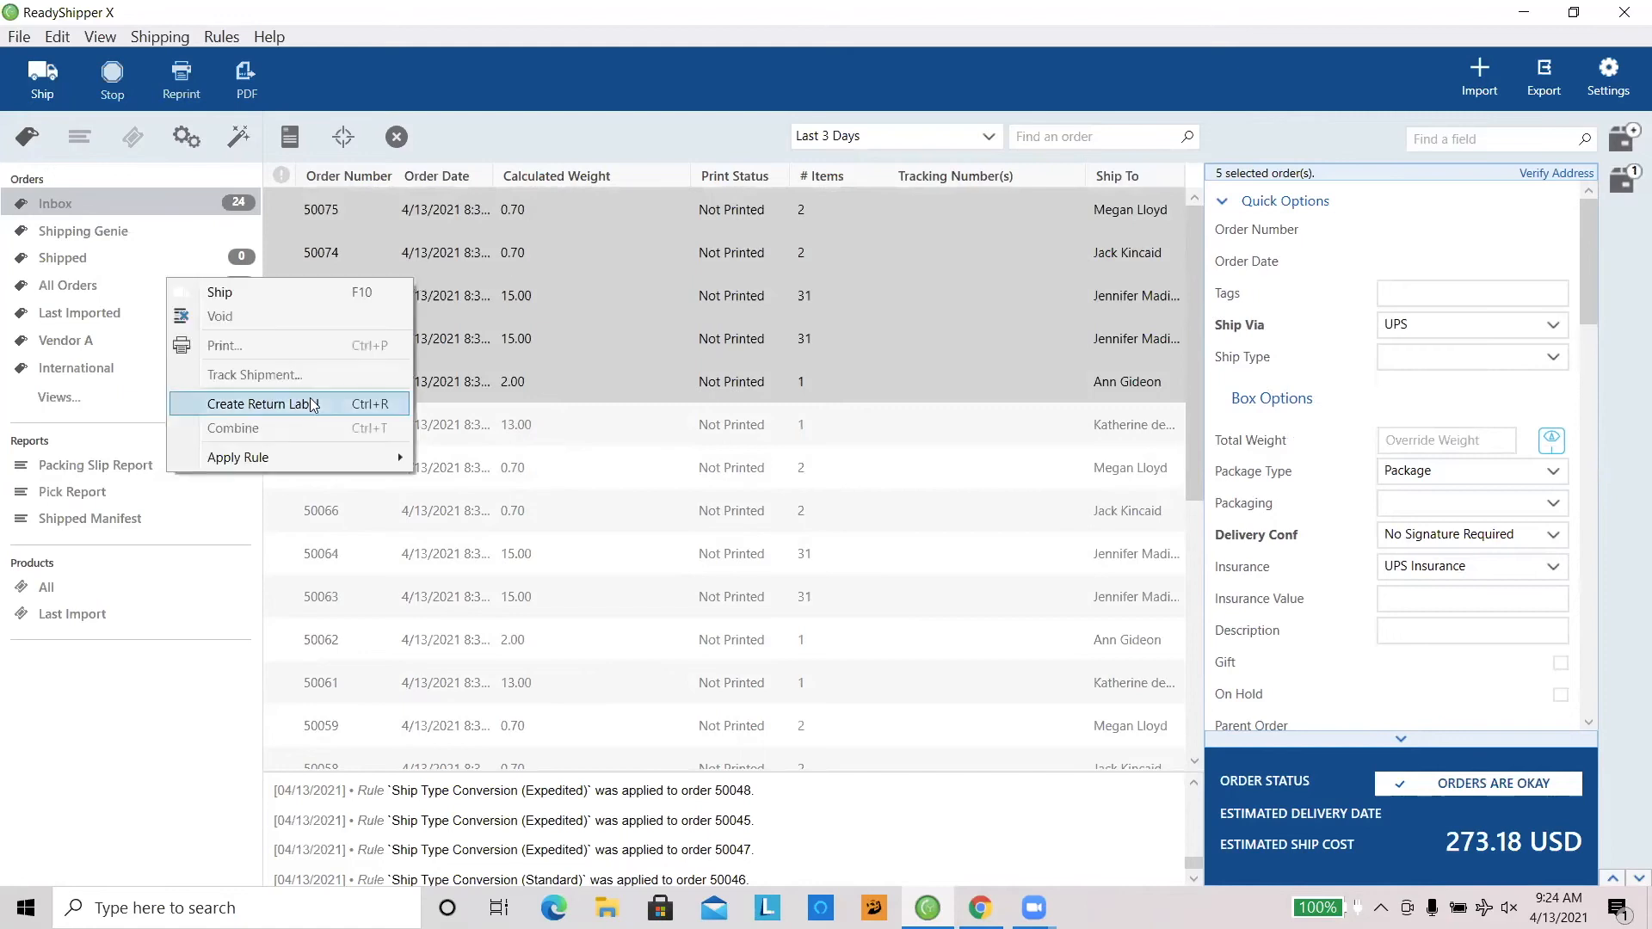
left_click(243, 291)
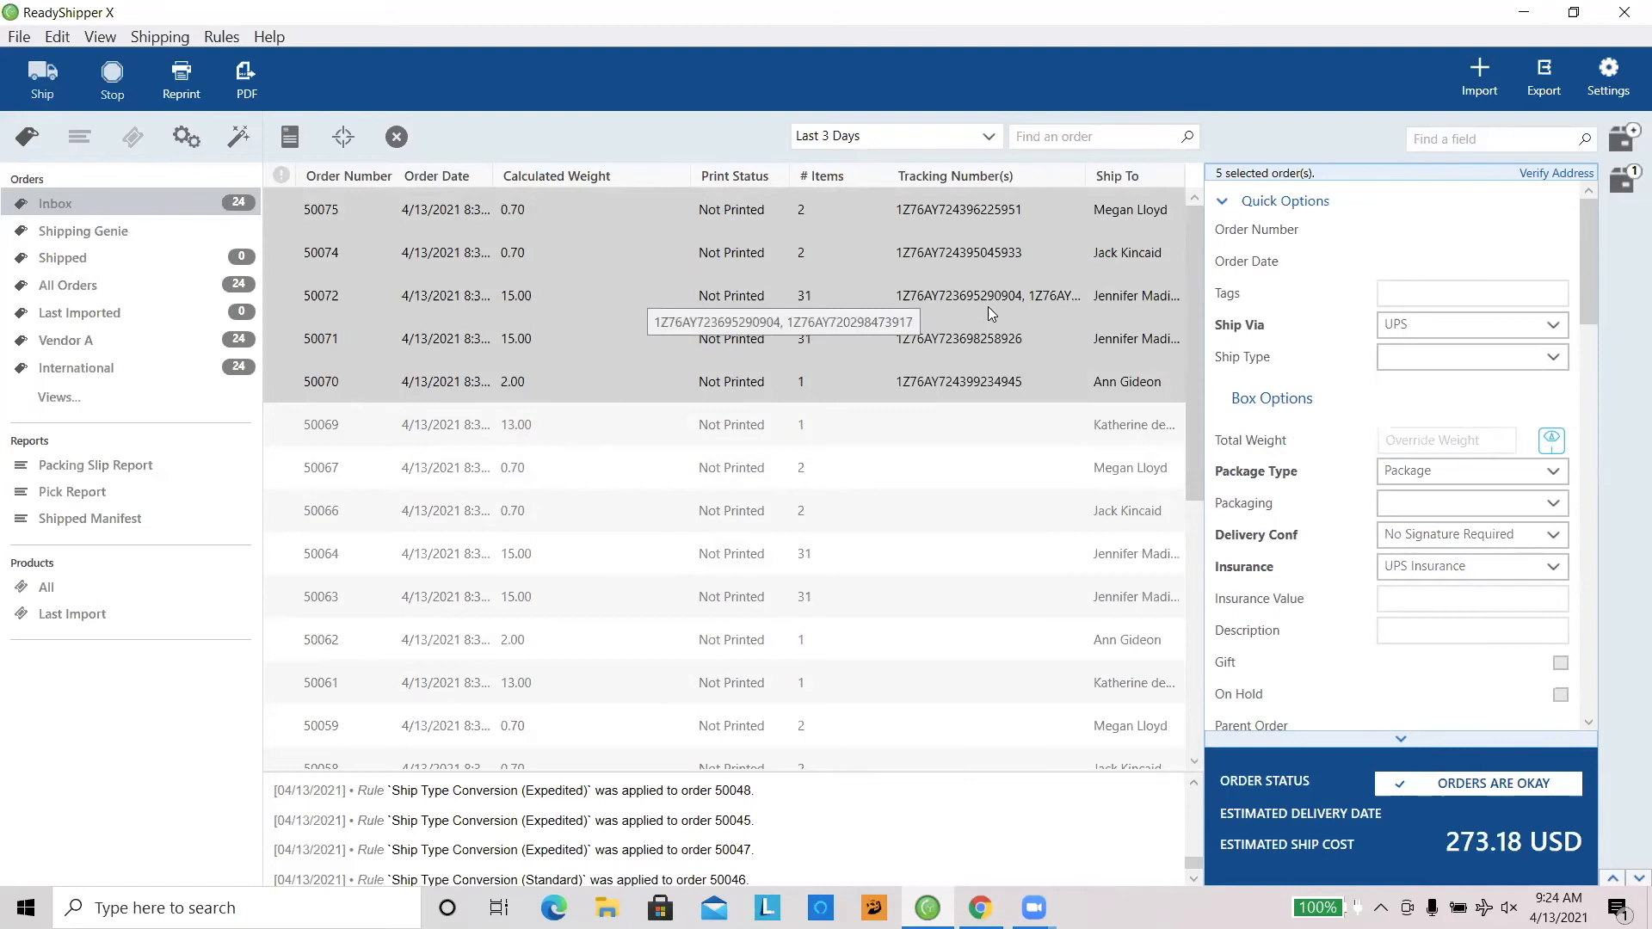
Step: Inspect the shipped two-box order's details, and view the Scan-Based Shipping option without changing it
left_click(883, 301)
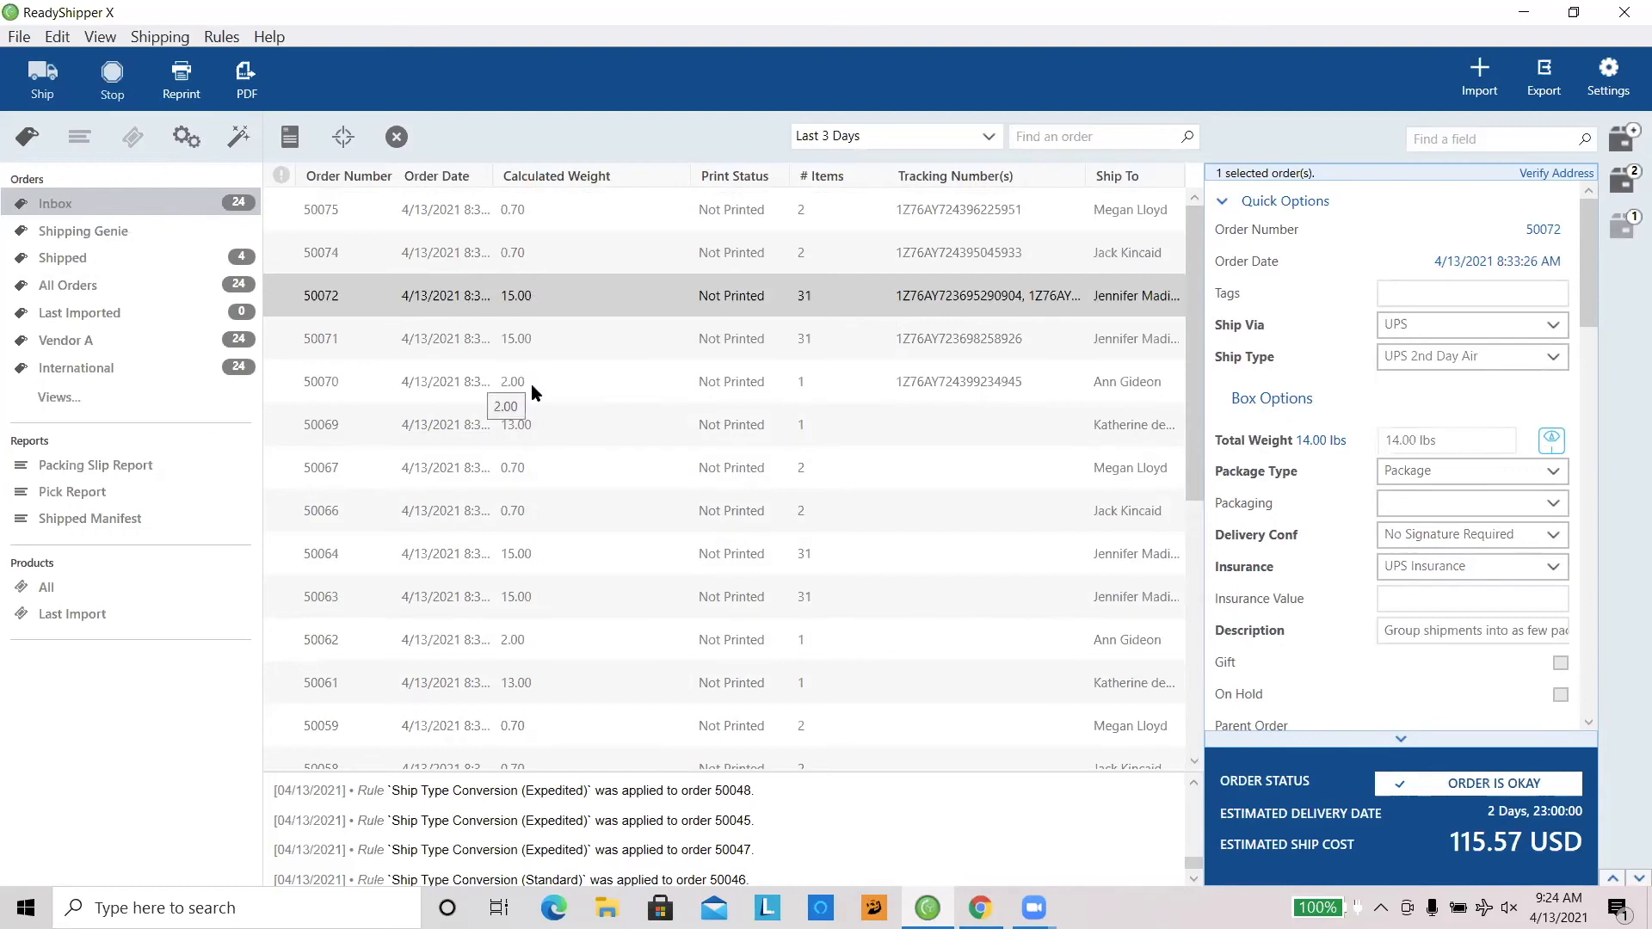
left_click(21, 43)
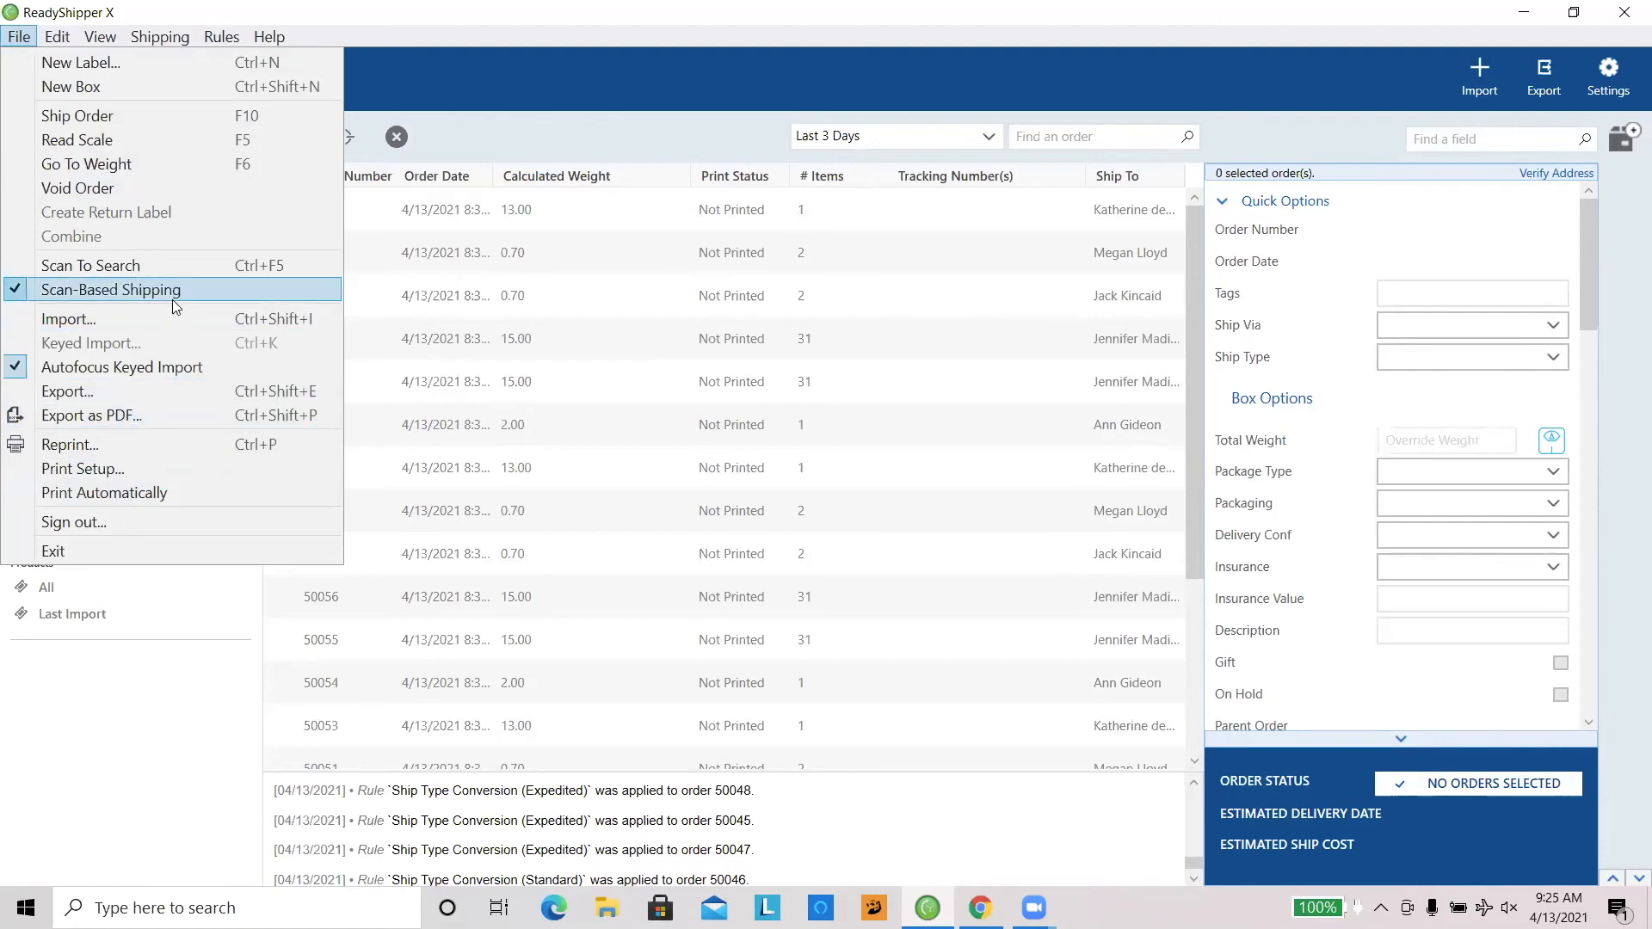
left_click(525, 139)
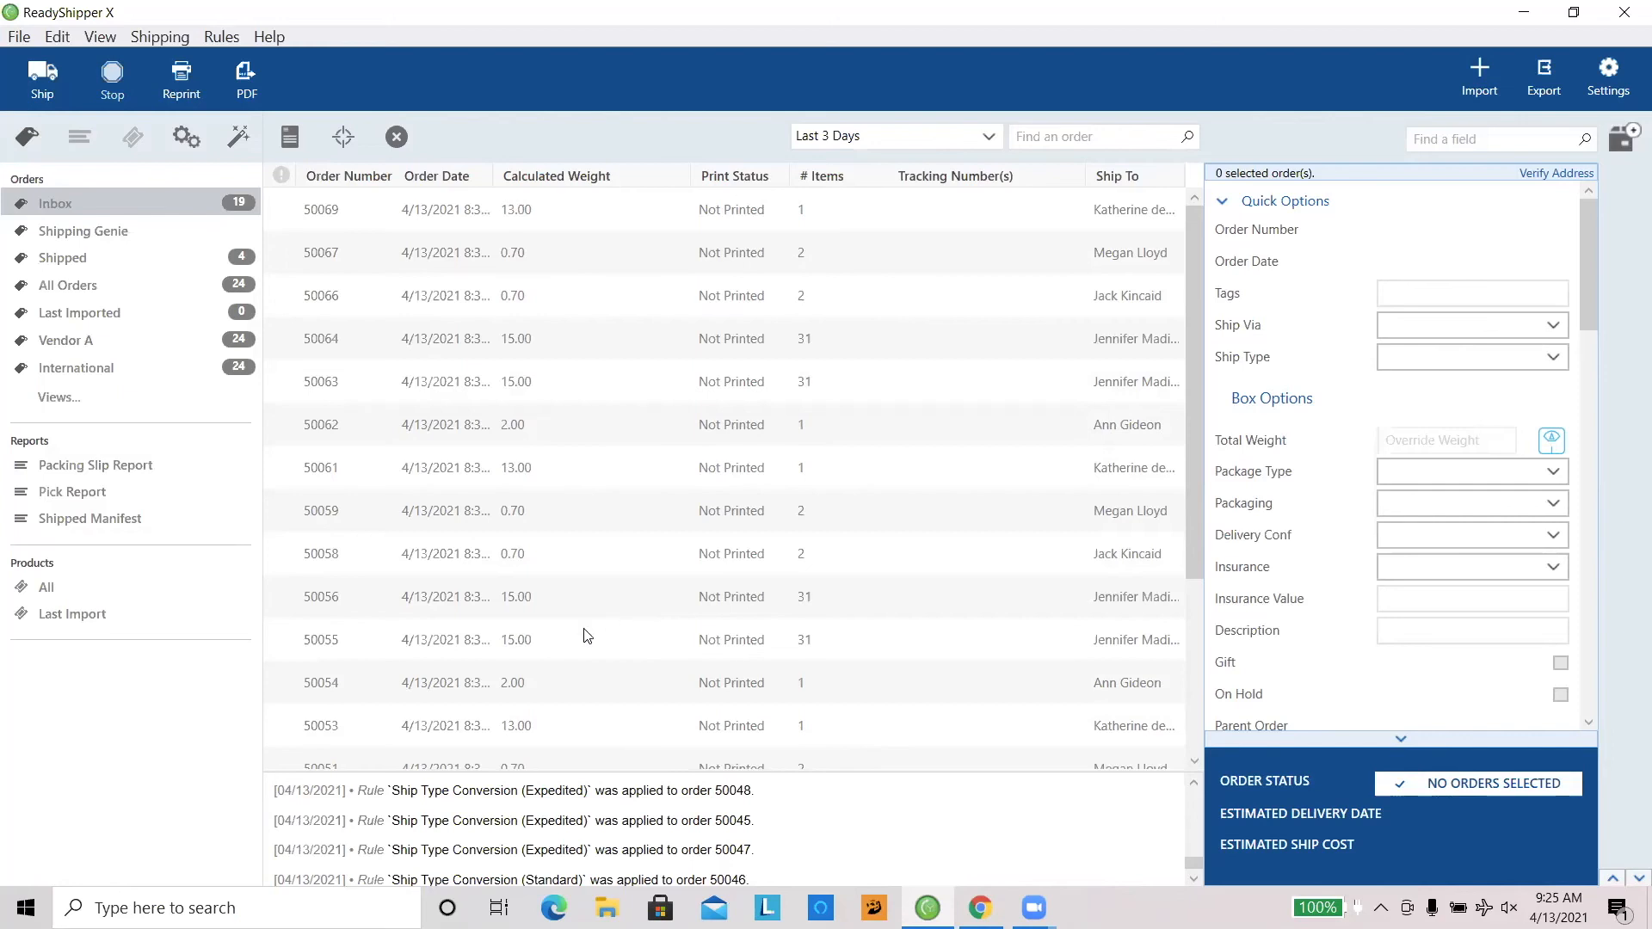
Step: Ship all remaining inbox orders as a batch and look over their tracking numbers
left_click(526, 235)
key("ctrl+a")
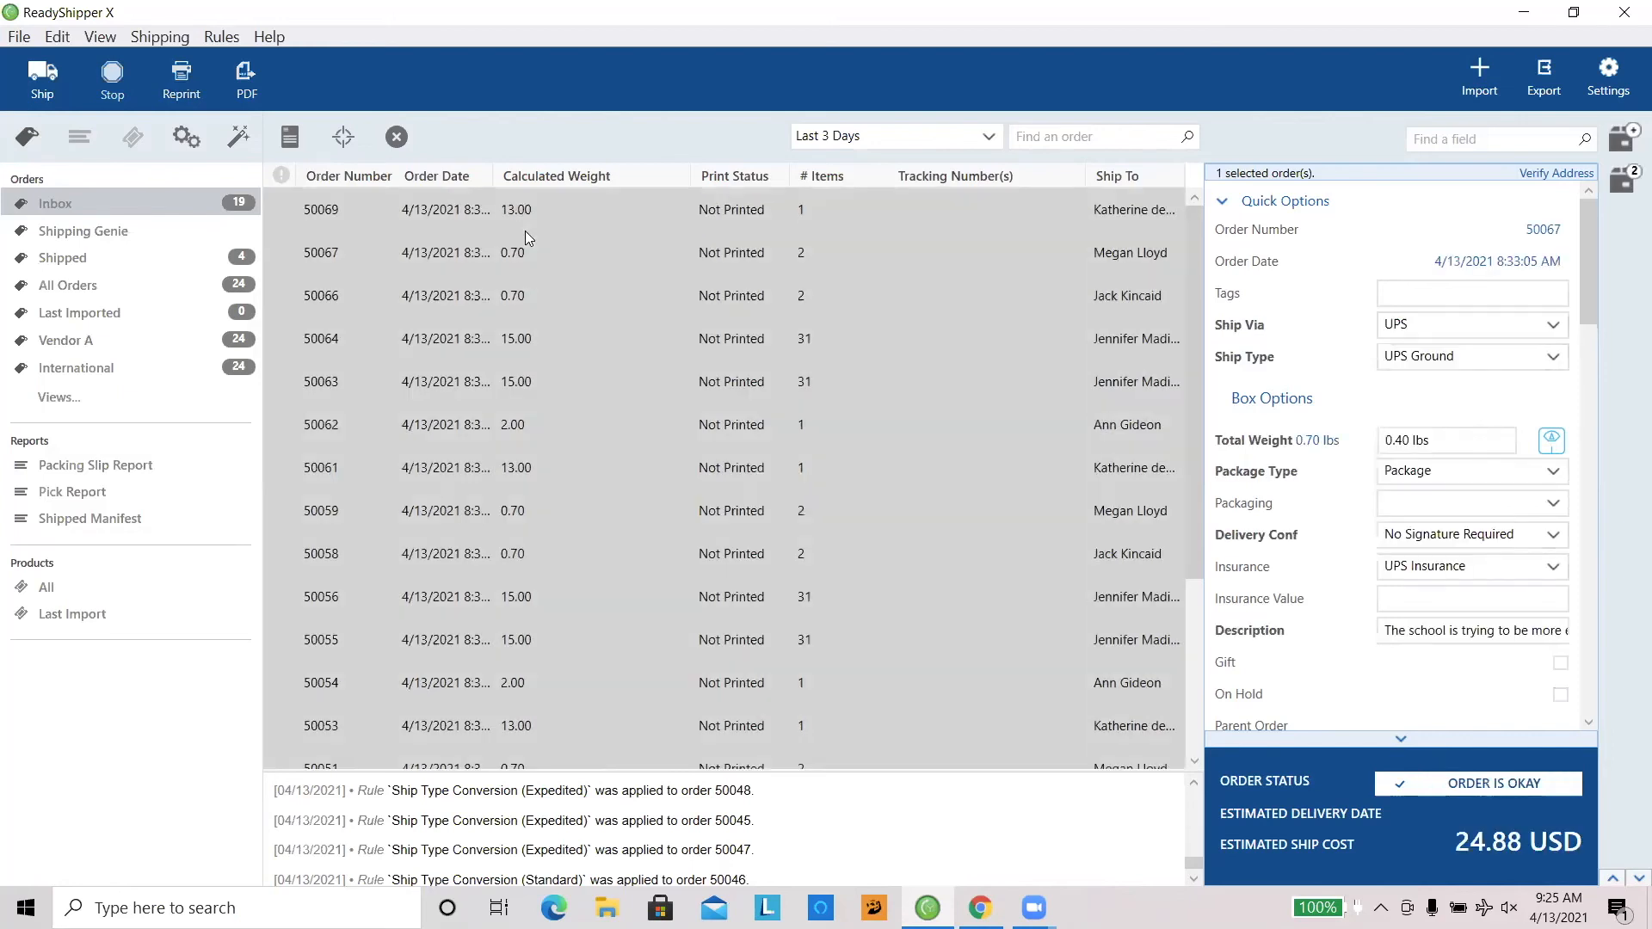
right_click(592, 372)
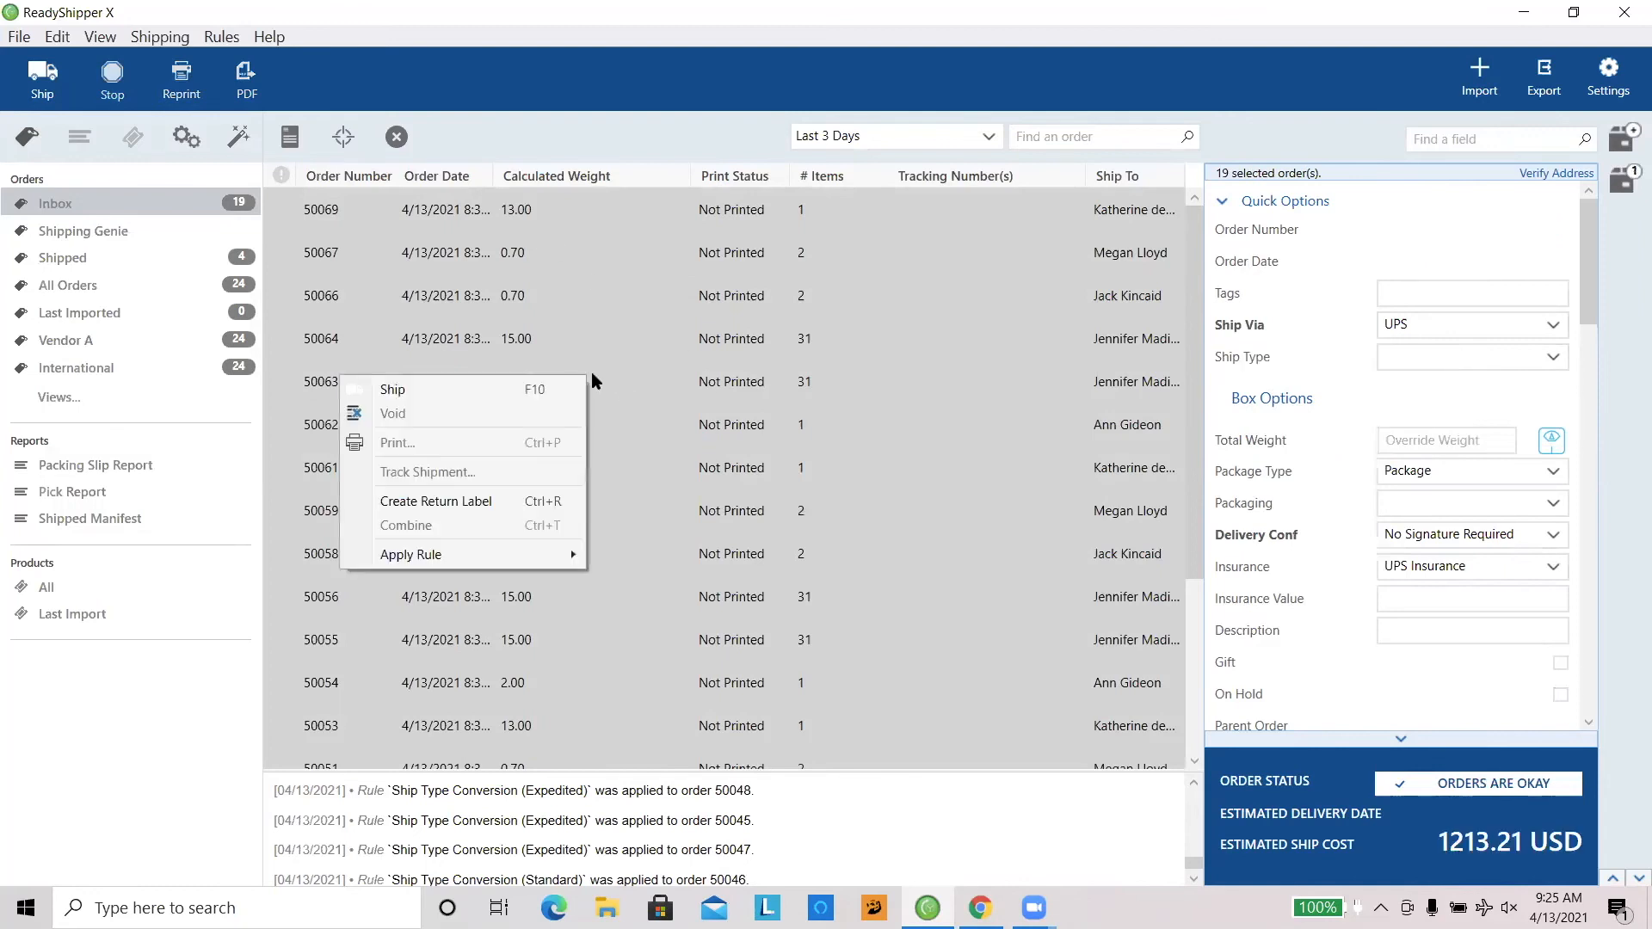
left_click(461, 389)
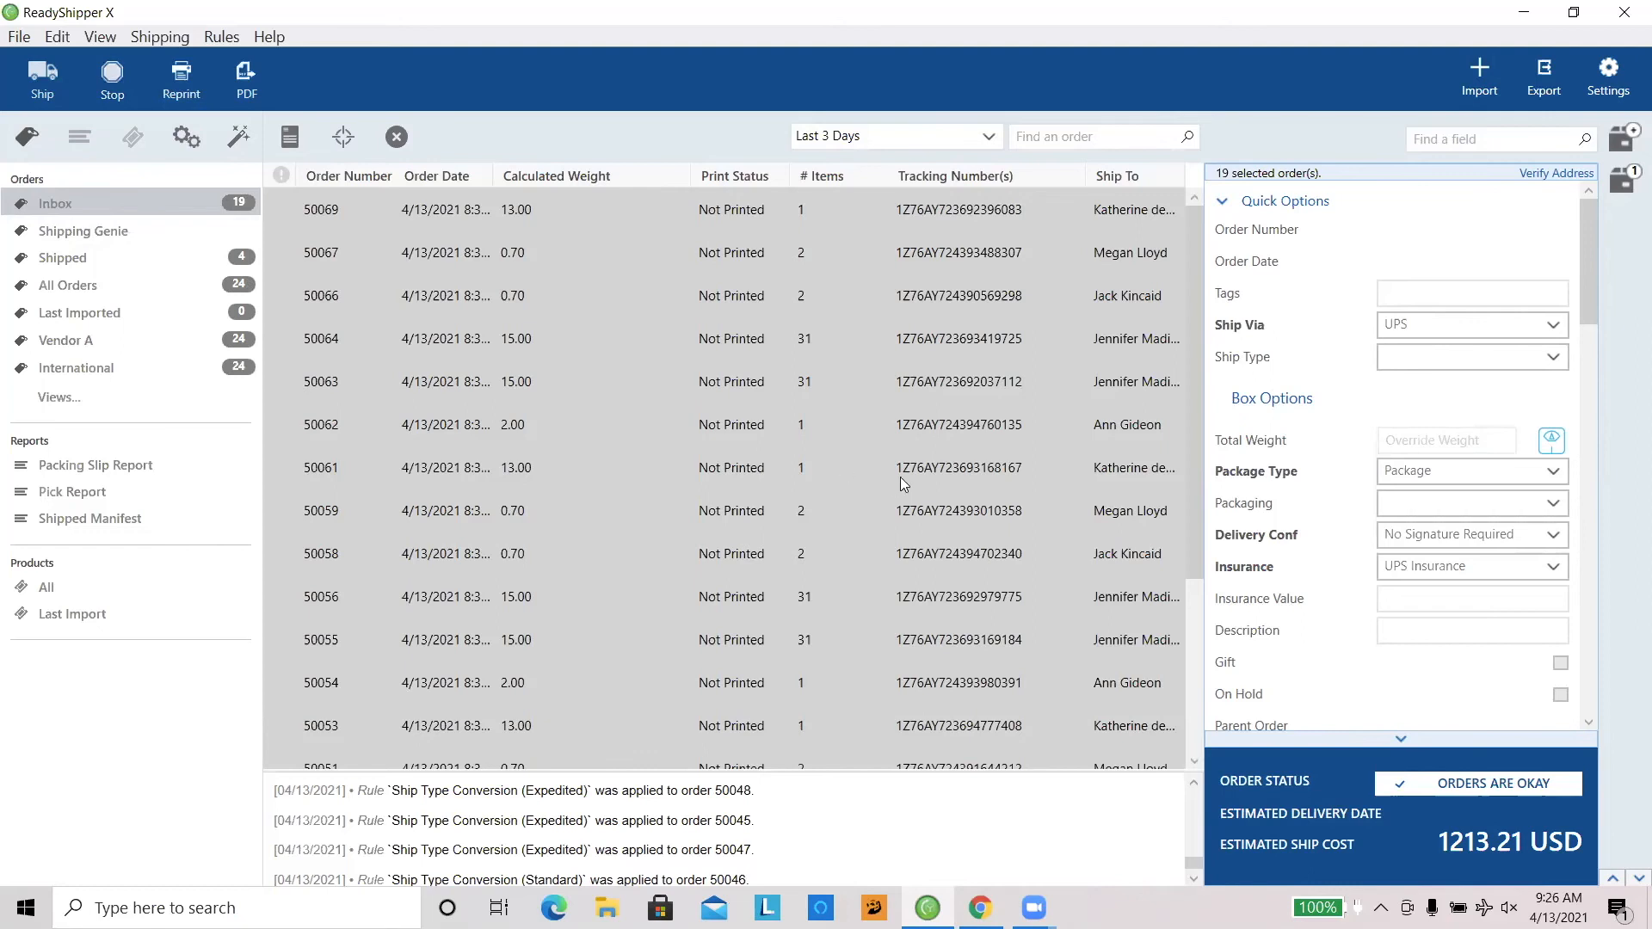
left_click(771, 353)
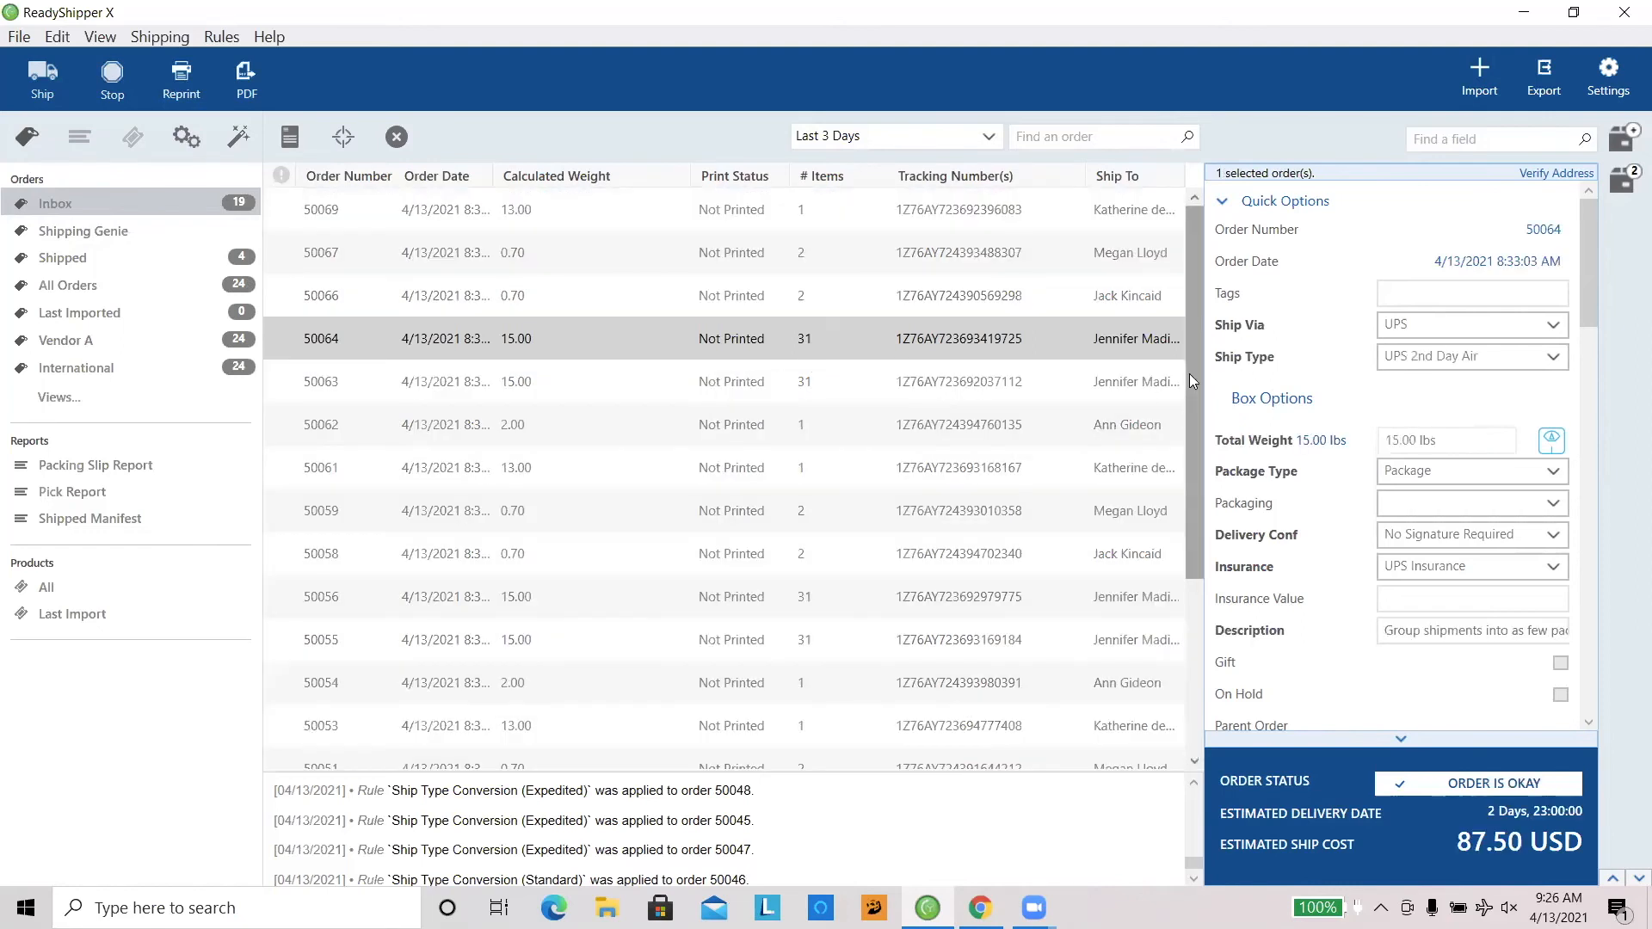
left_click_drag(1186, 501, 1196, 358)
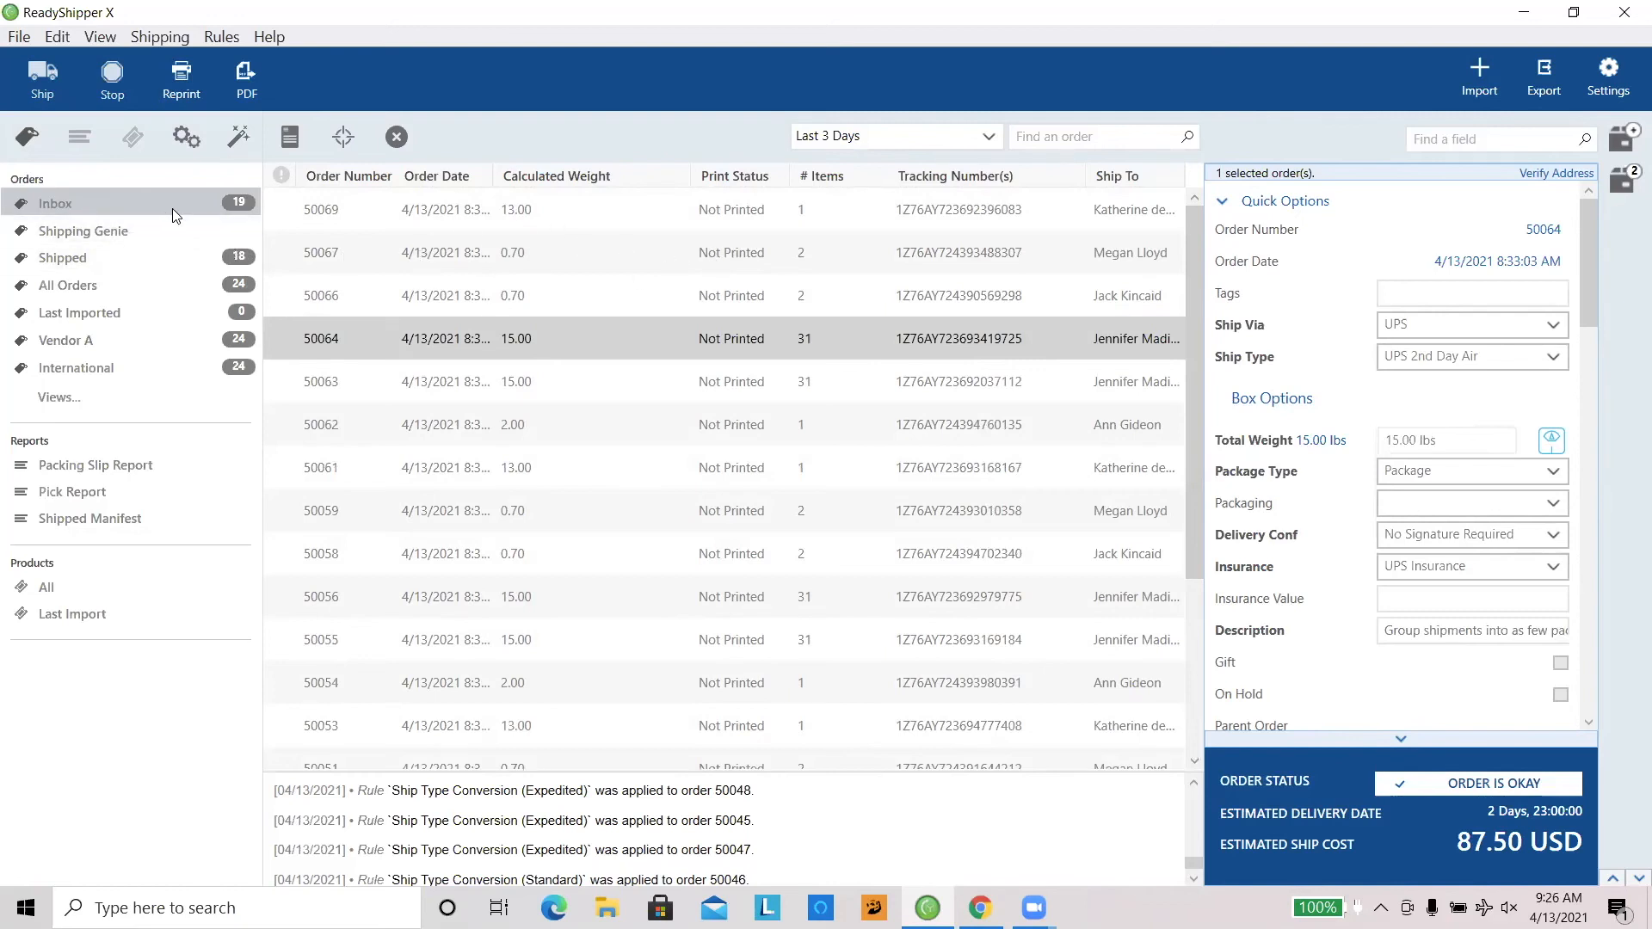
Step: Switch to ReadyCloud in the browser, refresh the orders list, and look over the shipping statuses, costs and tracking numbers
left_click(981, 906)
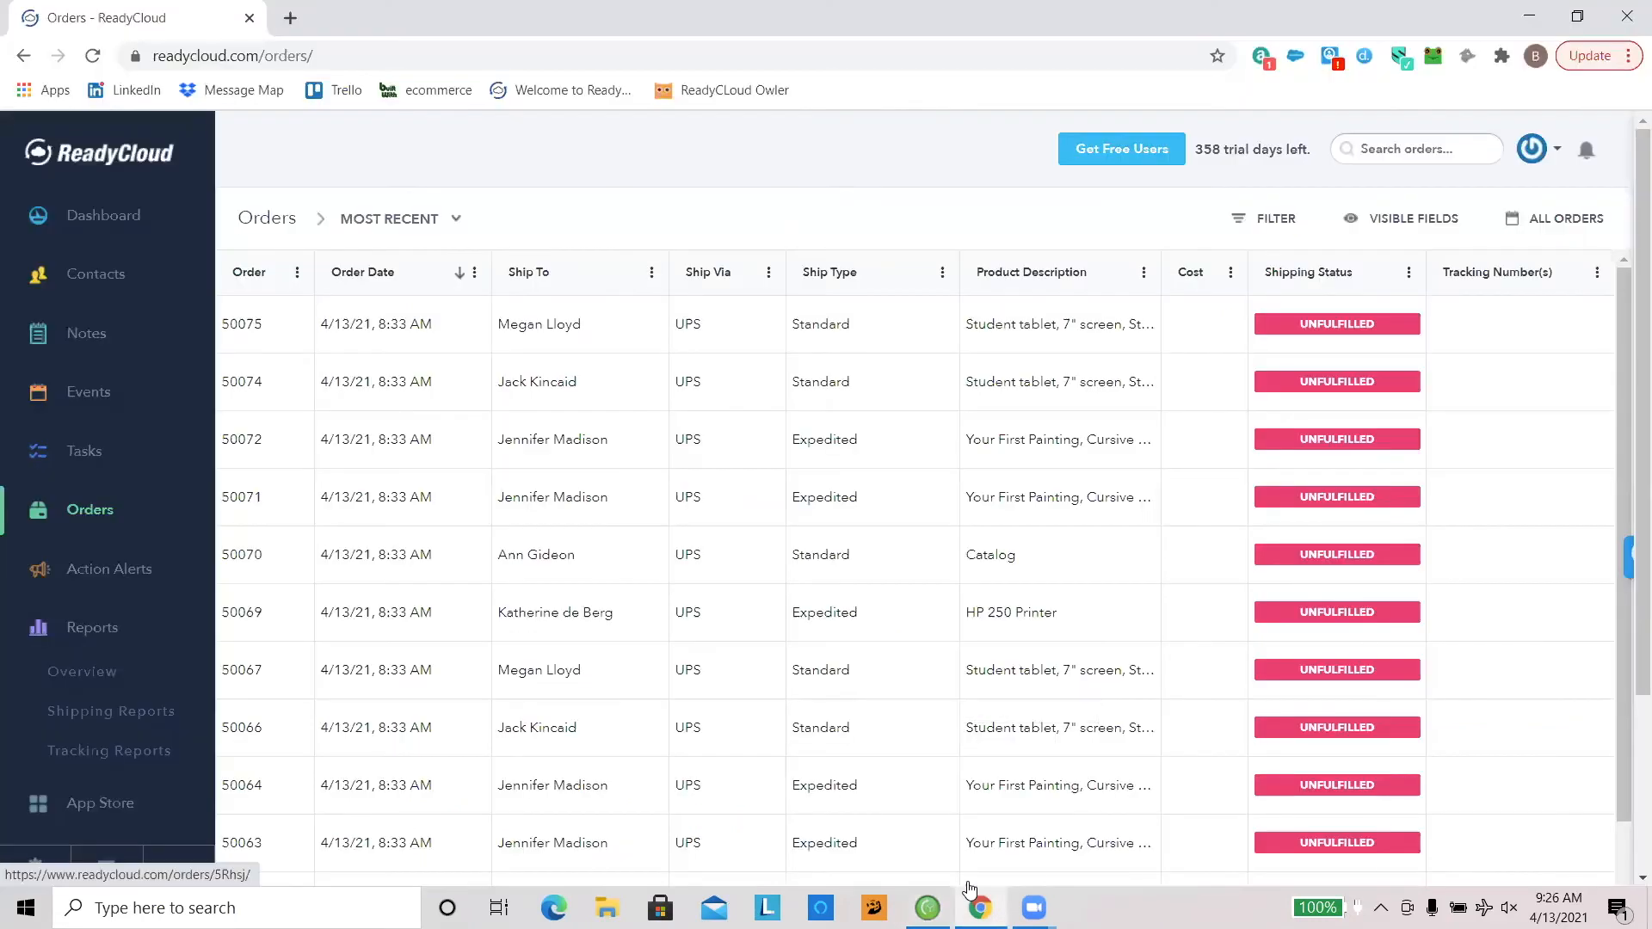
left_click(475, 51)
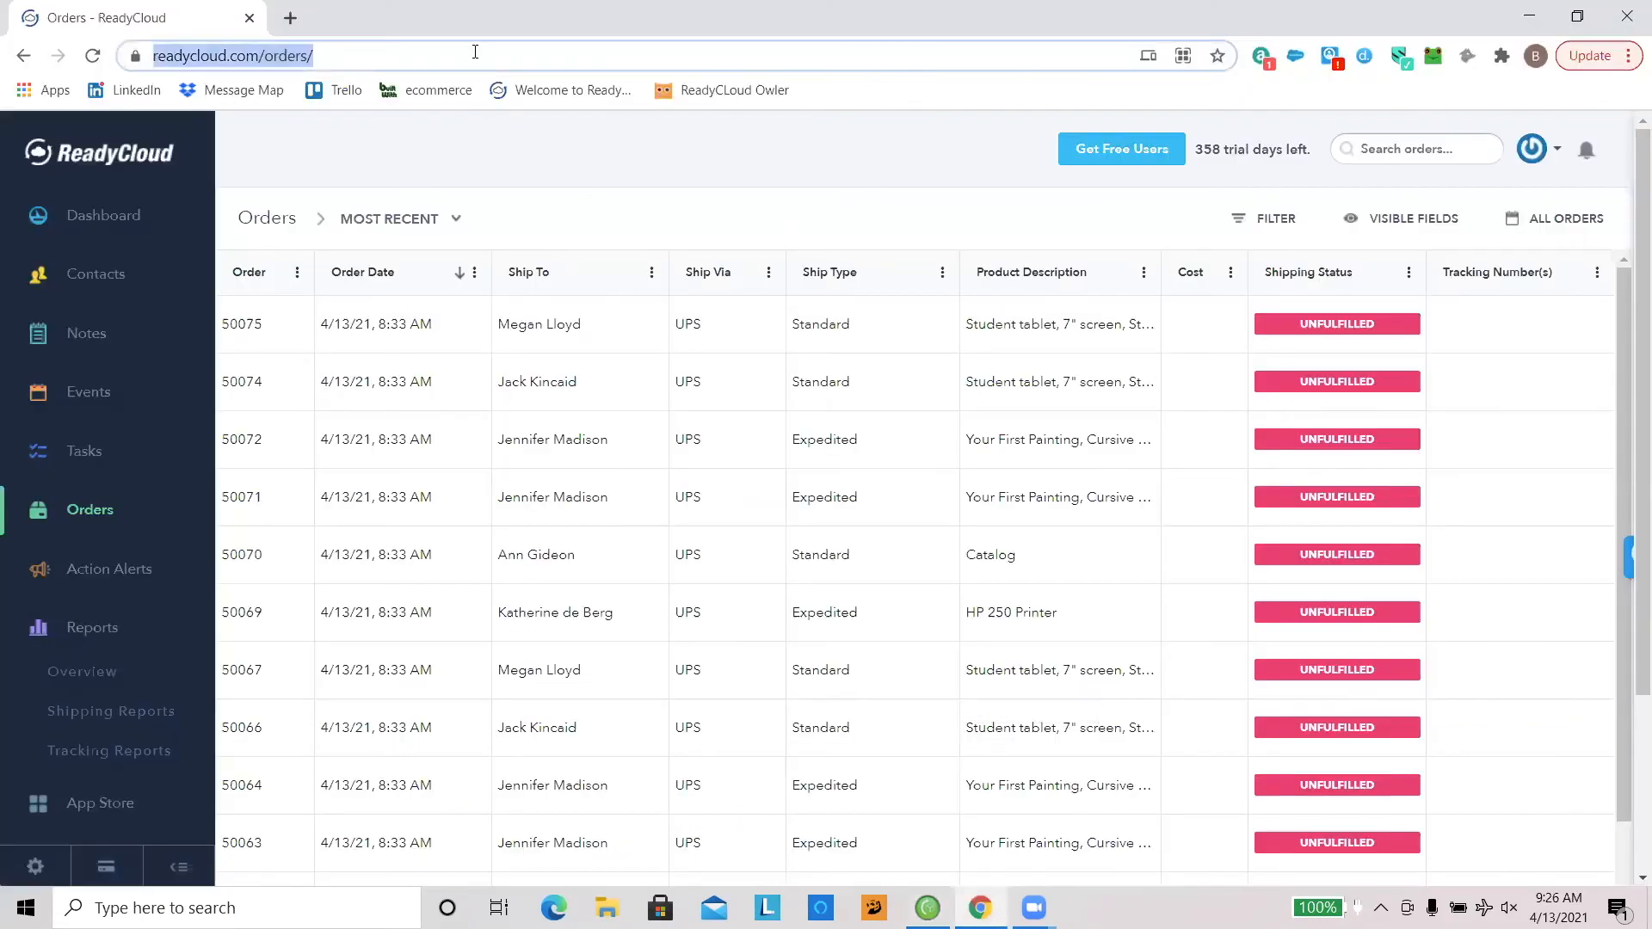
left_click(91, 67)
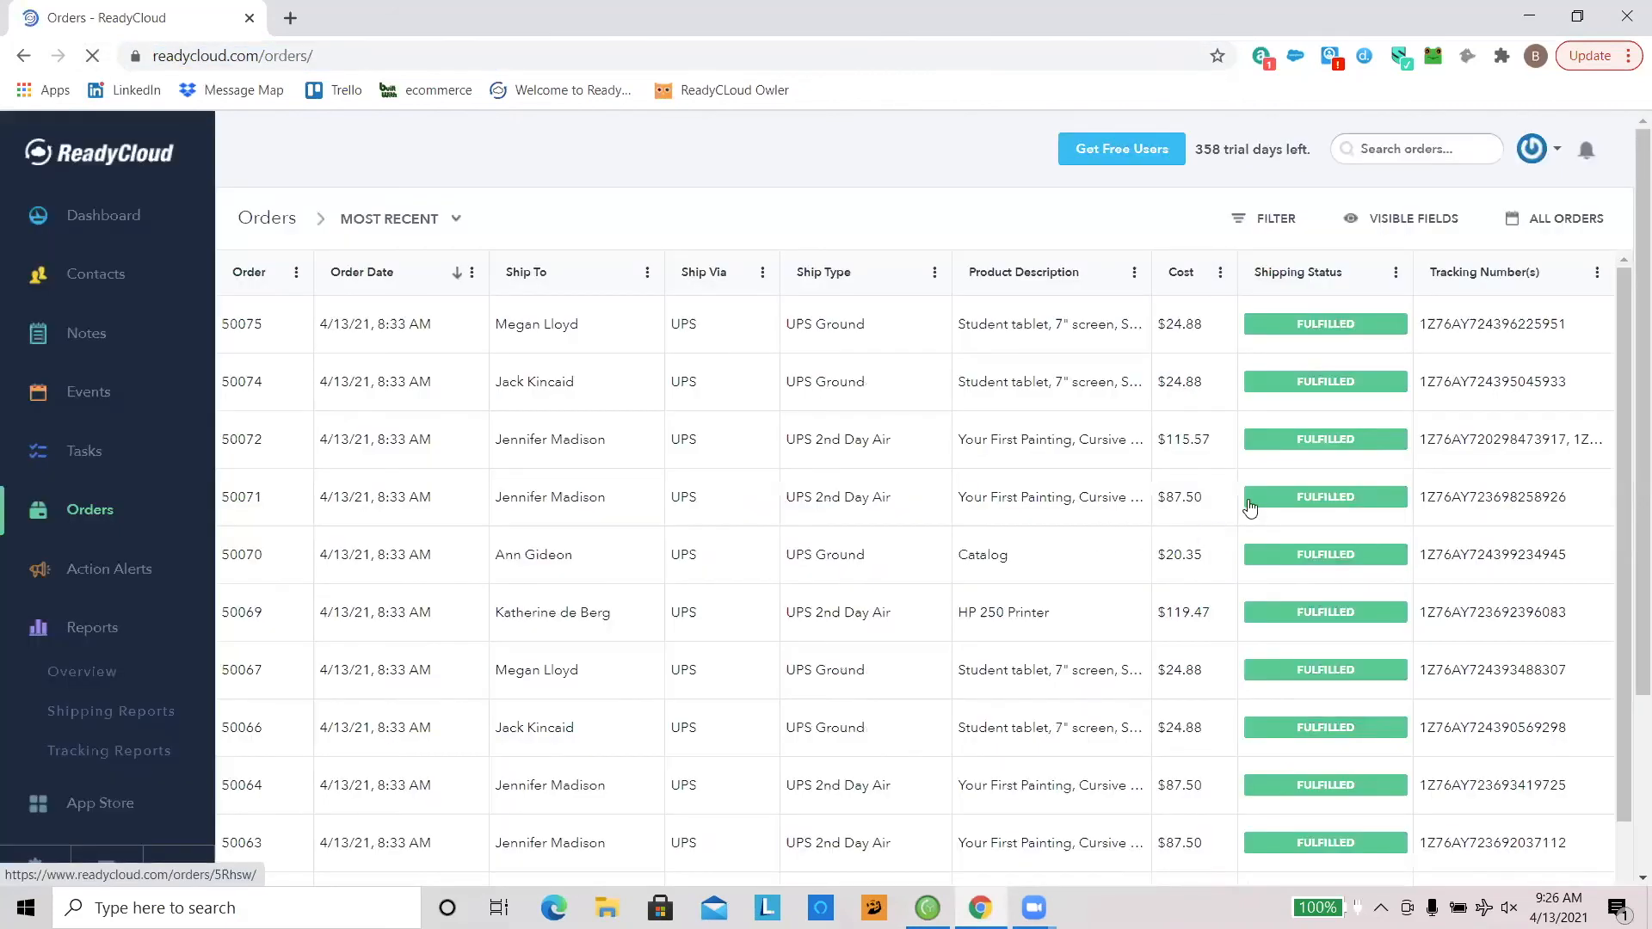
left_click_drag(1625, 378, 1614, 447)
scroll(1114, 434, "down", 3)
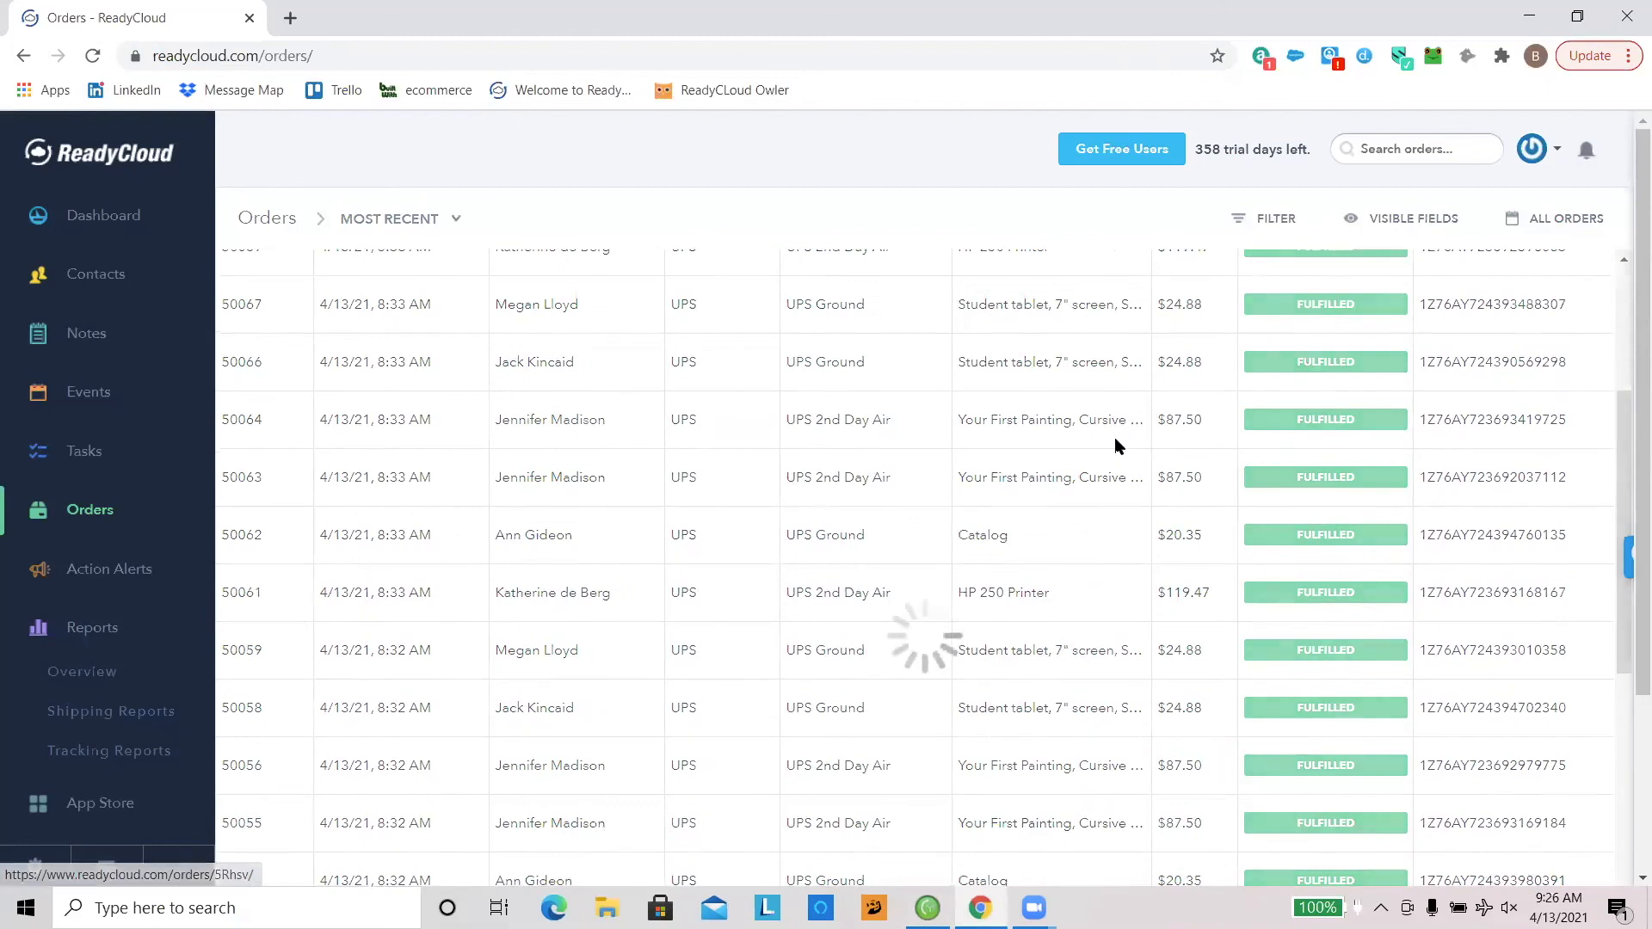
scroll(1114, 457, "down", 10)
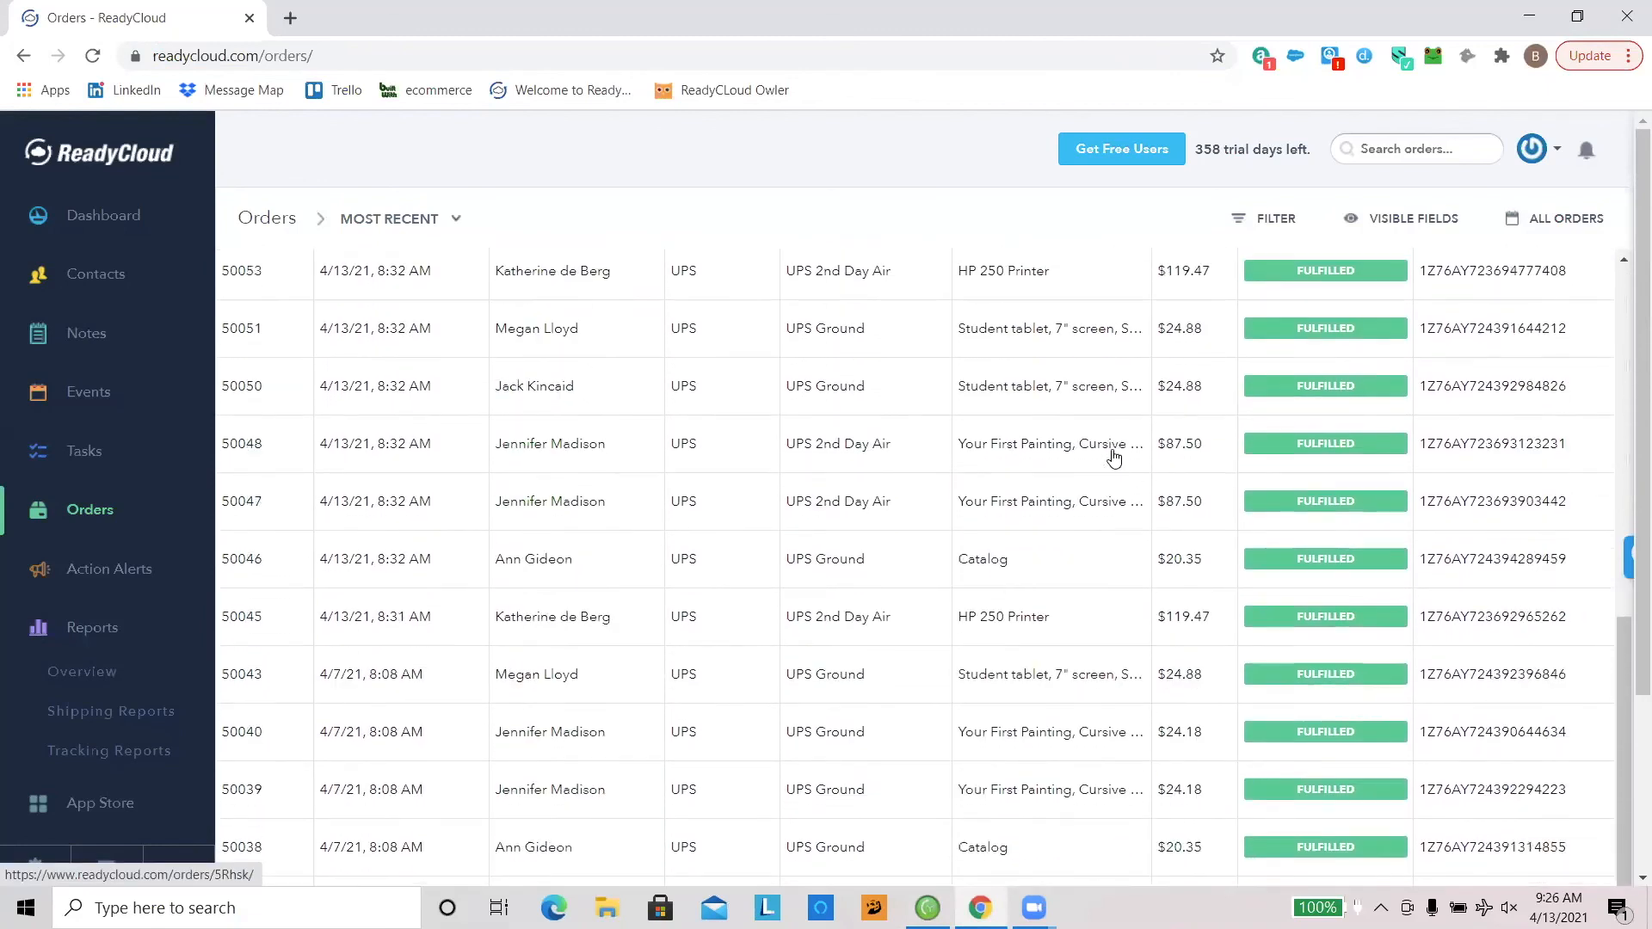
scroll(1113, 457, "down", 5)
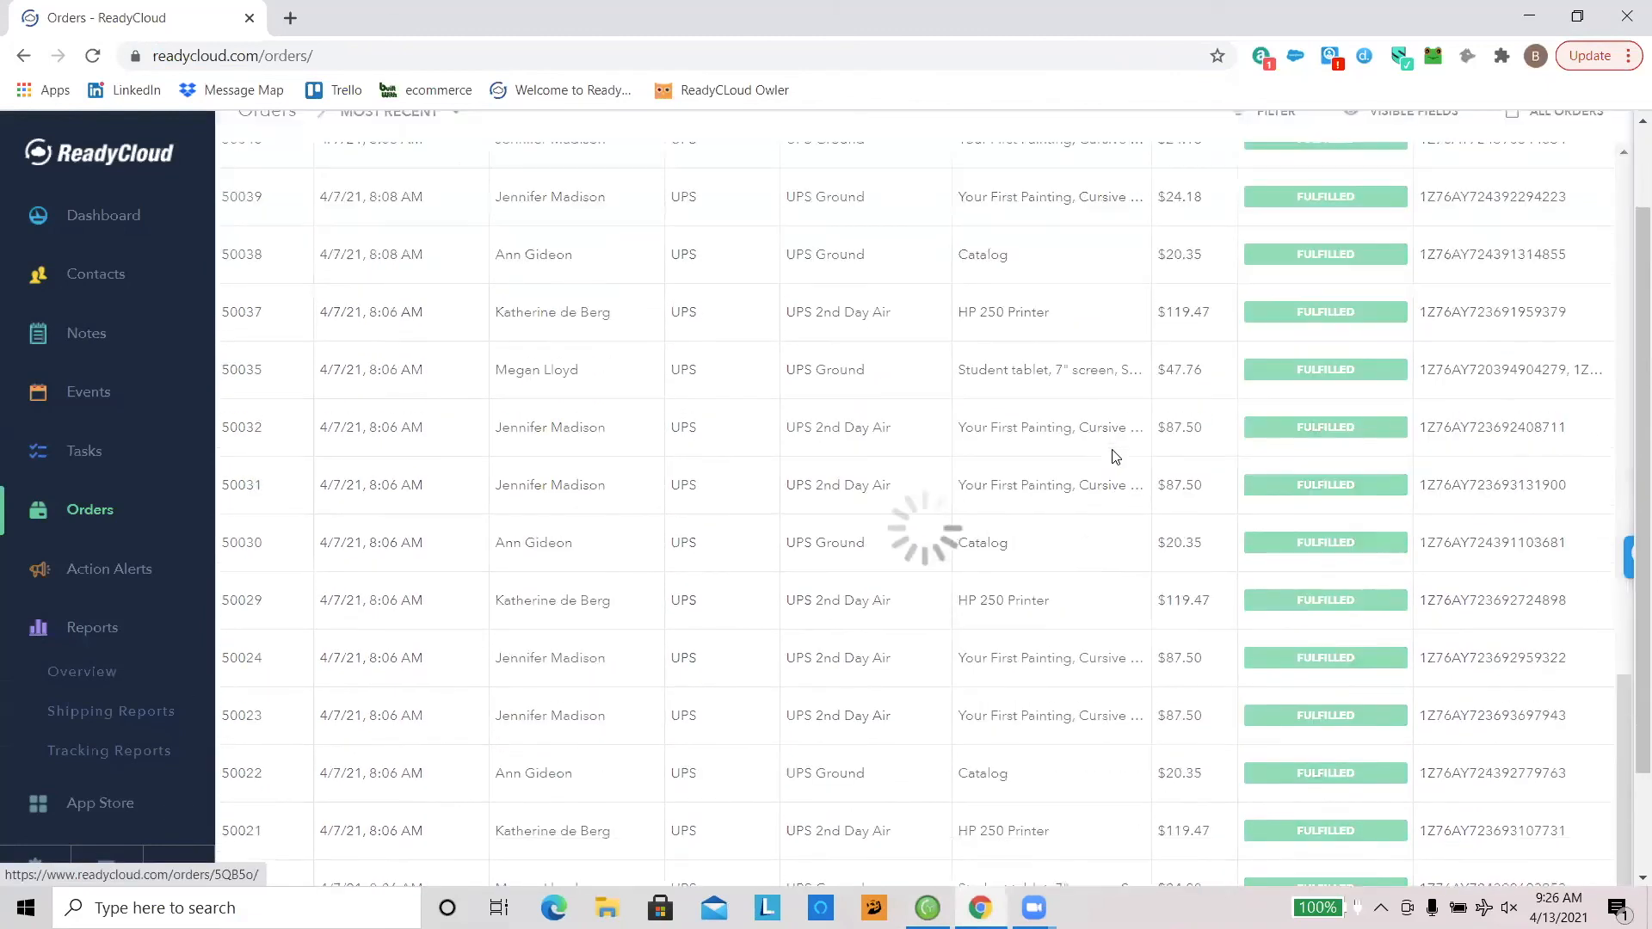
scroll(1113, 457, "down", 4)
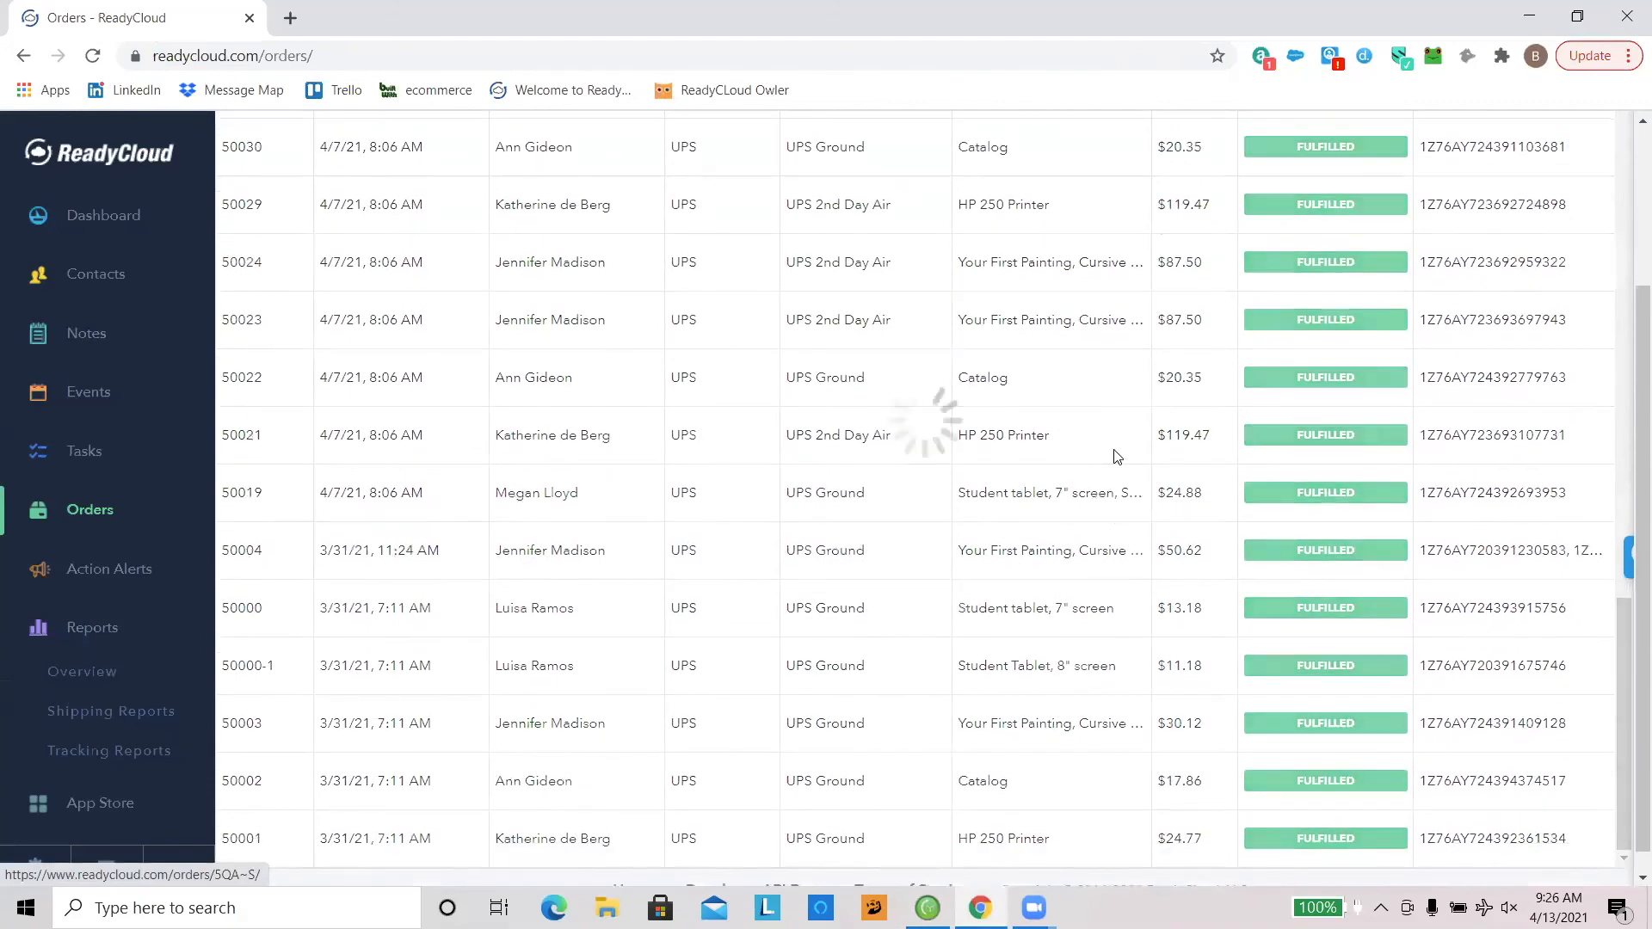
scroll(1097, 455, "down", 1)
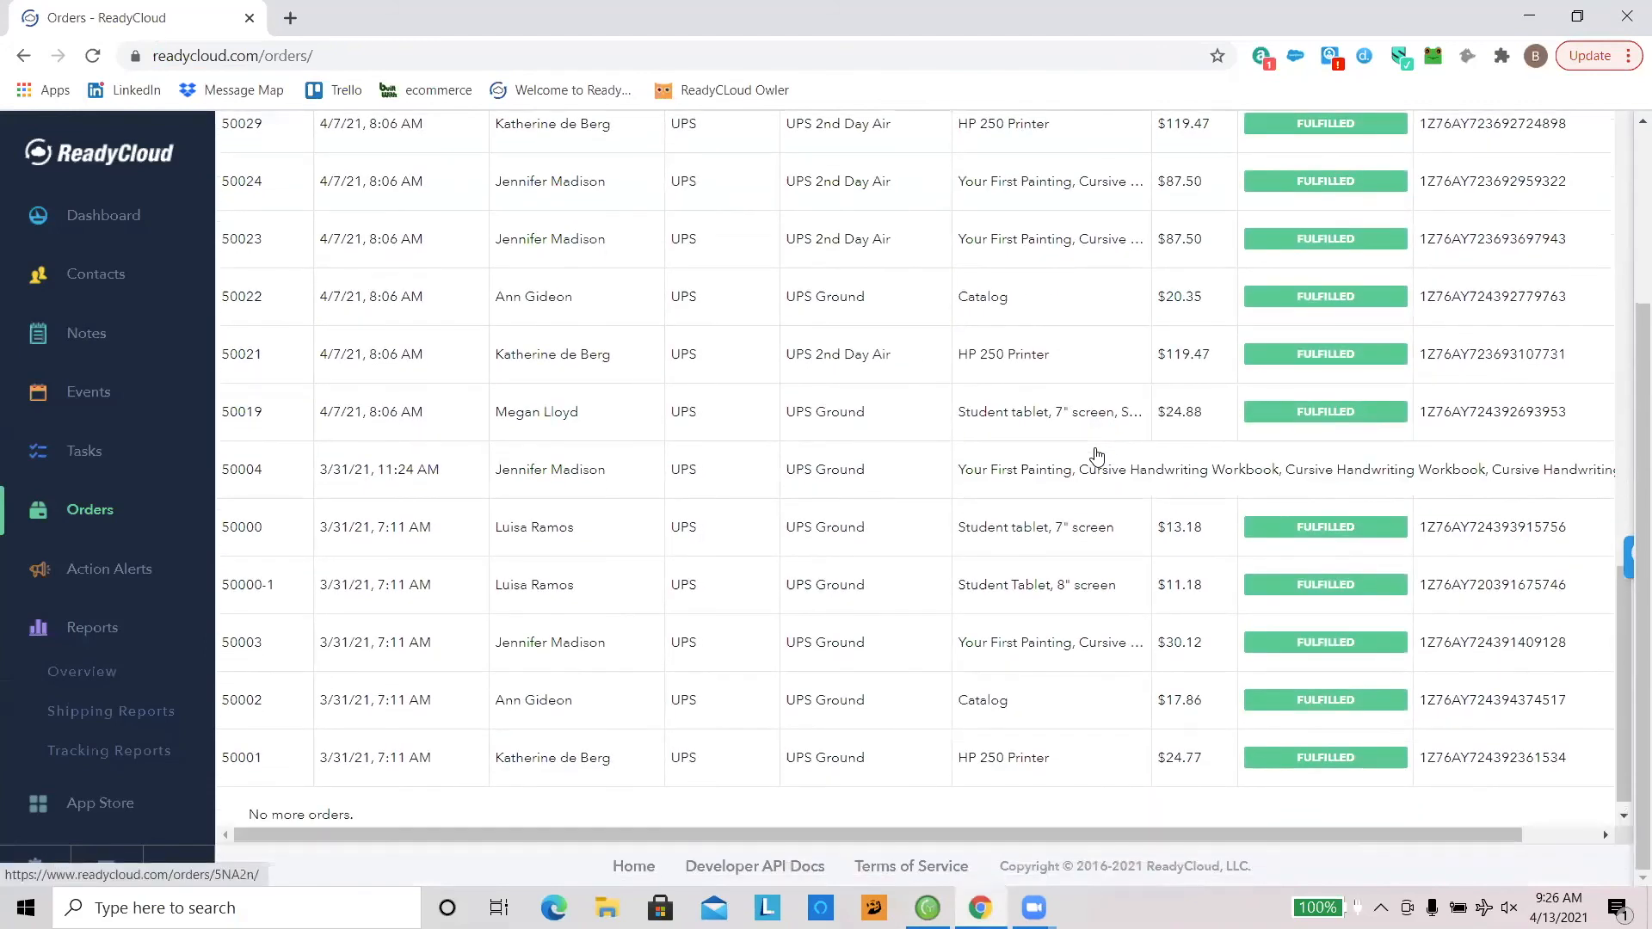
scroll(1097, 454, "up", 15)
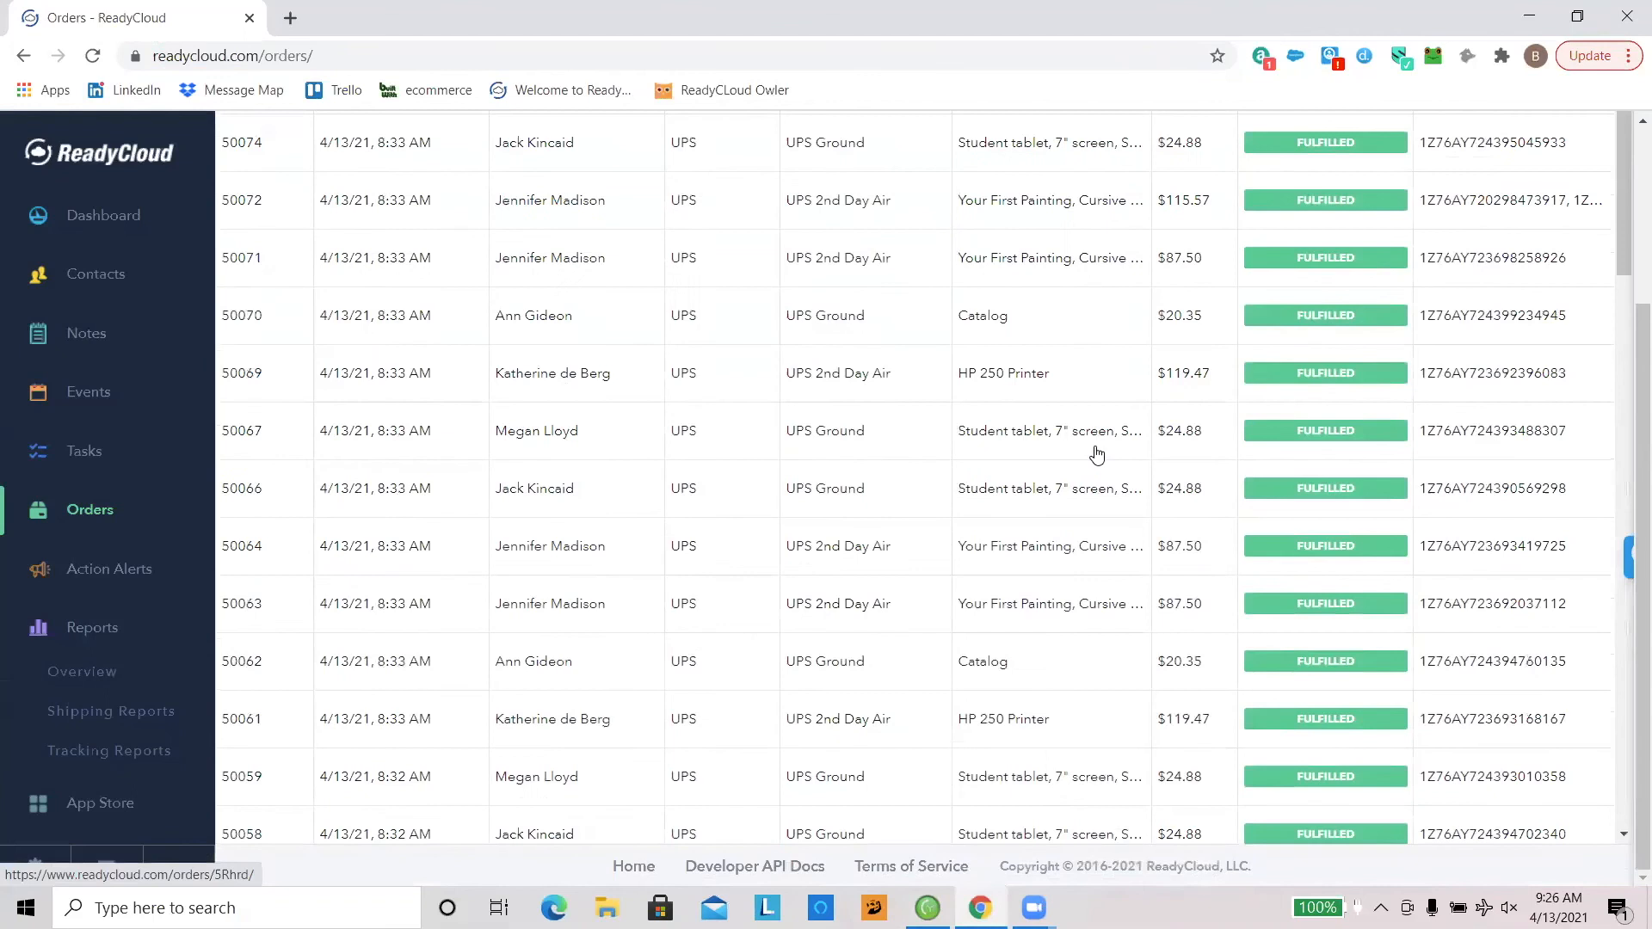
Step: Open the two-box UPS 2nd Day Air order and review how its items are divided between the boxes
left_click(568, 218)
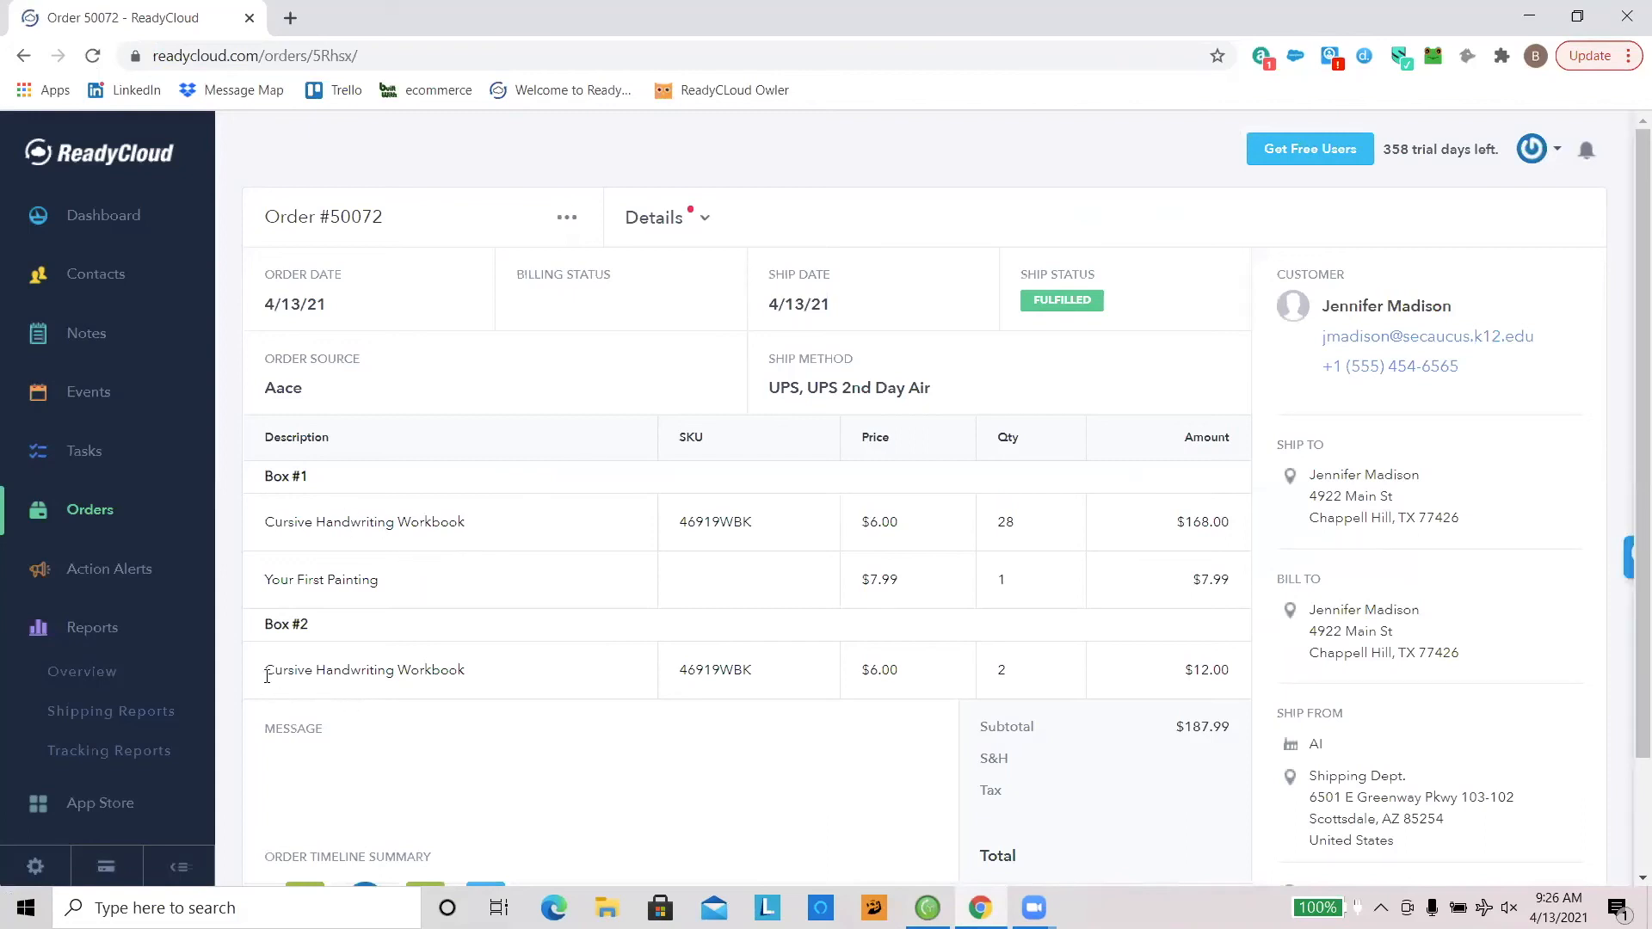
scroll(439, 624, "down", 1)
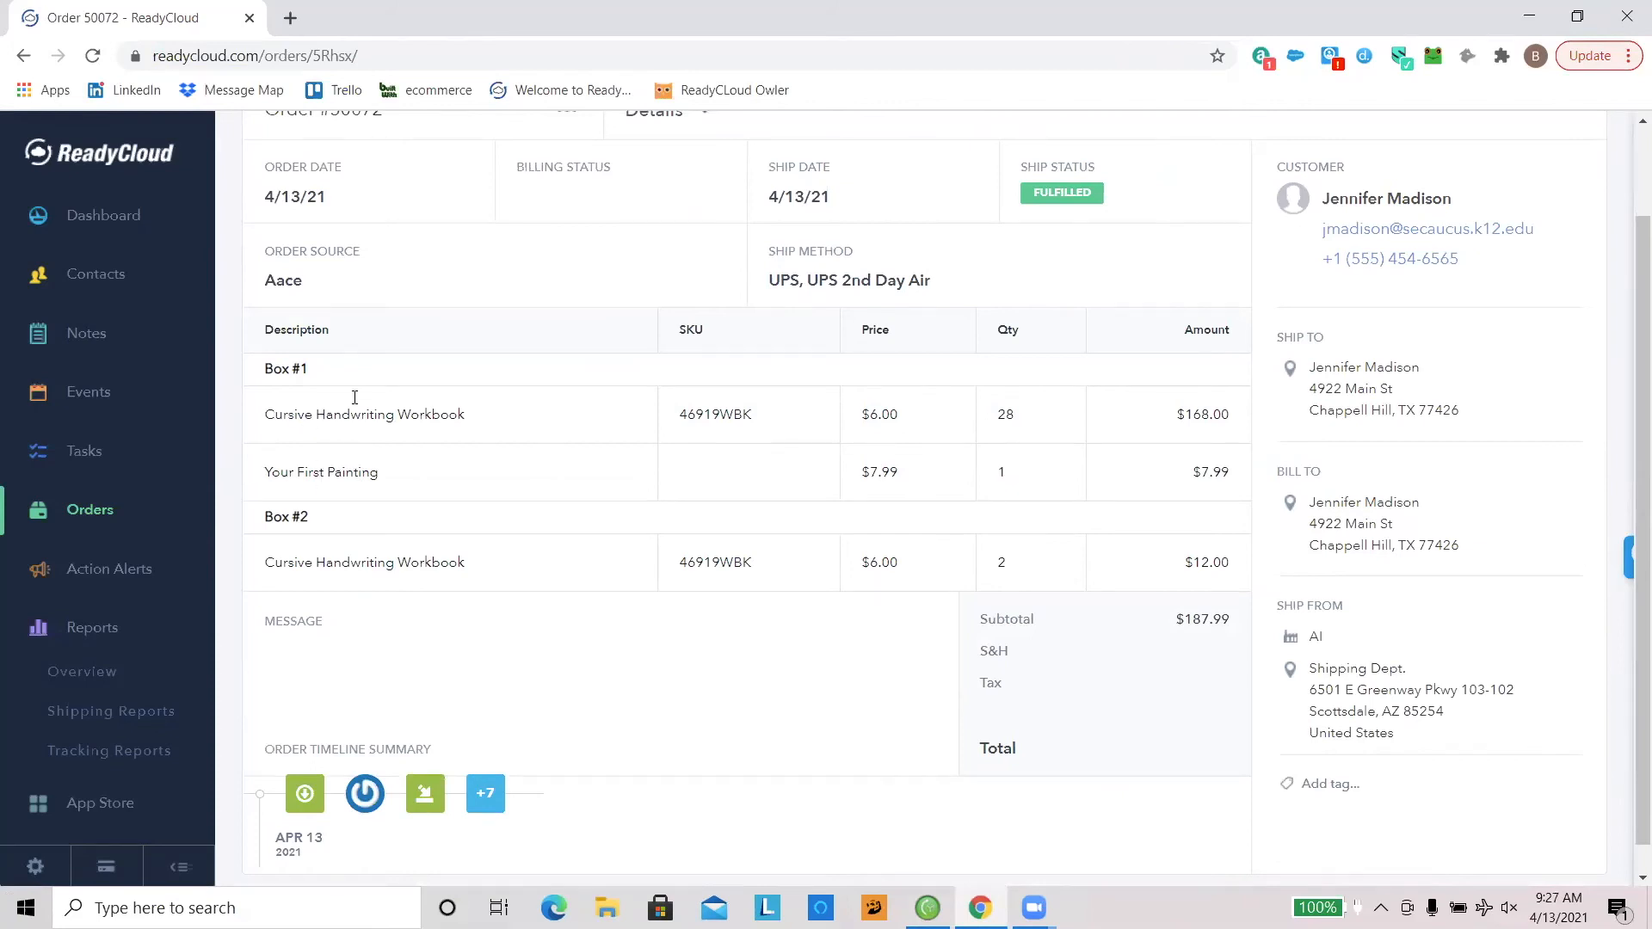
scroll(565, 357, "up", 1)
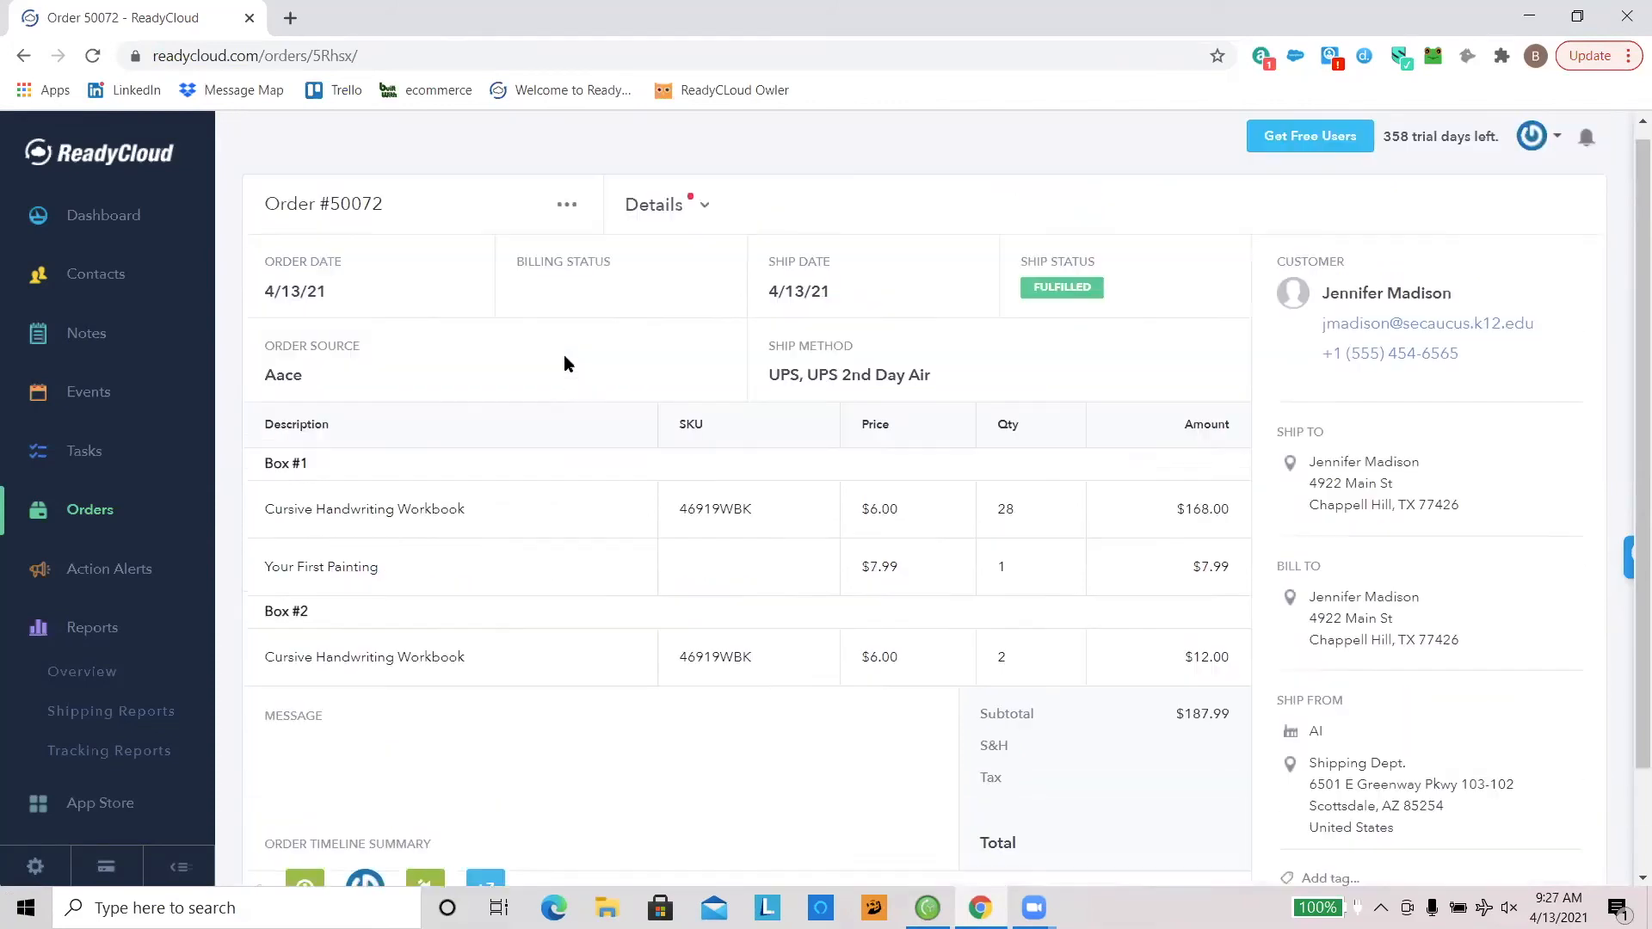
Step: View the two-box order's shipping details, including each box's tracking number and weight, and return to Order Details
left_click(702, 215)
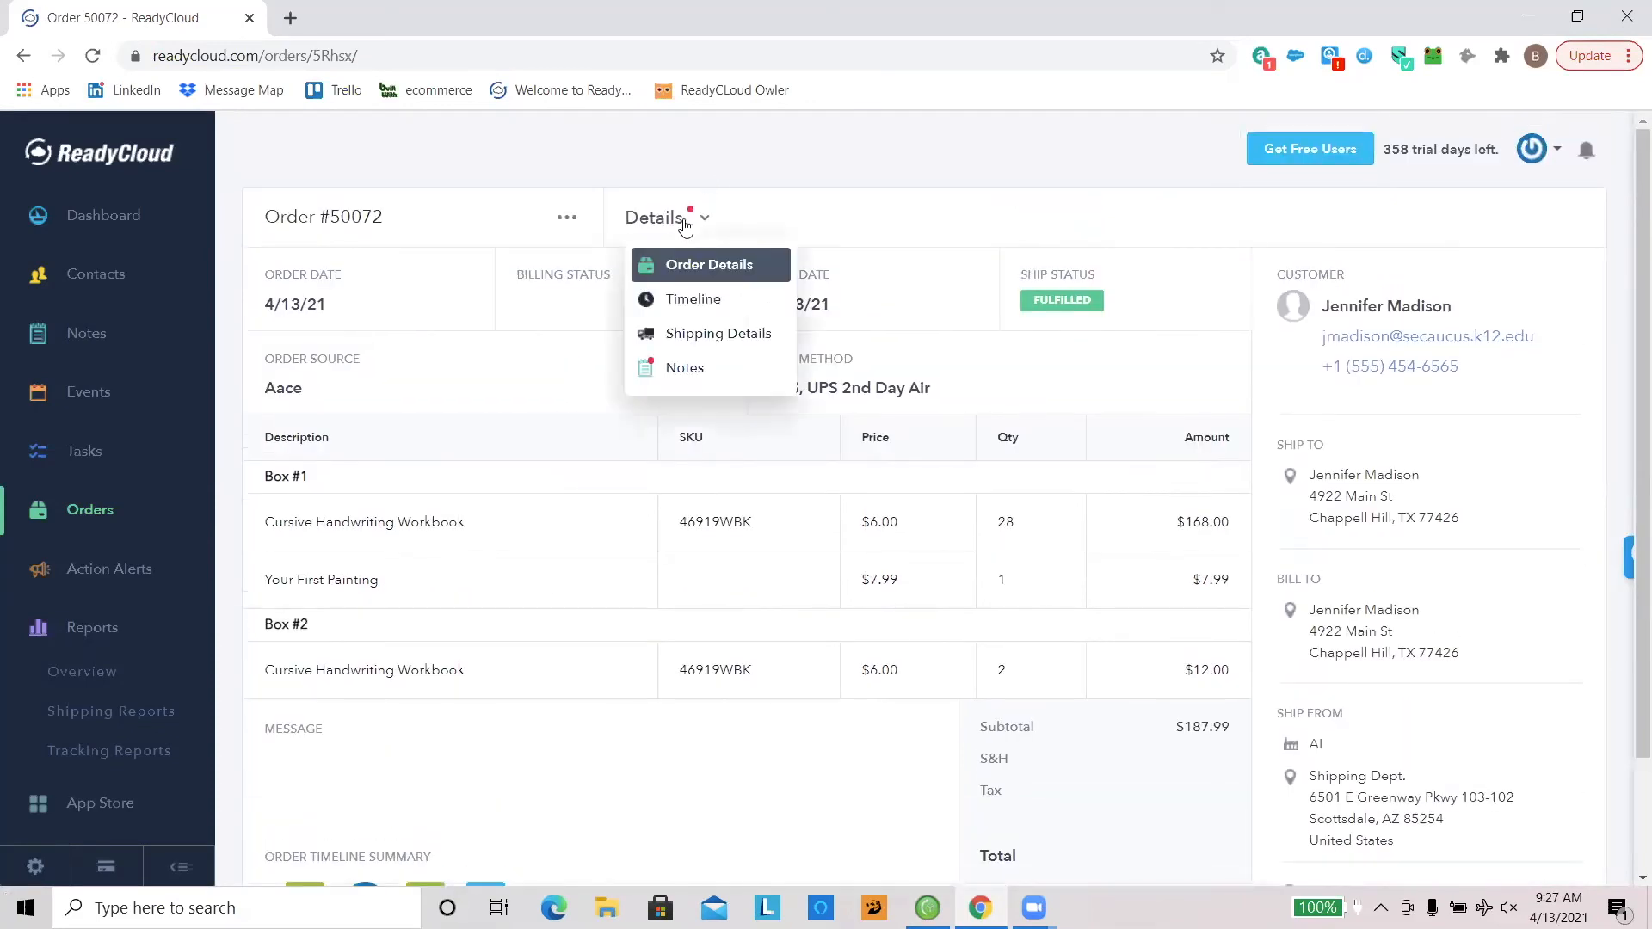
left_click(689, 334)
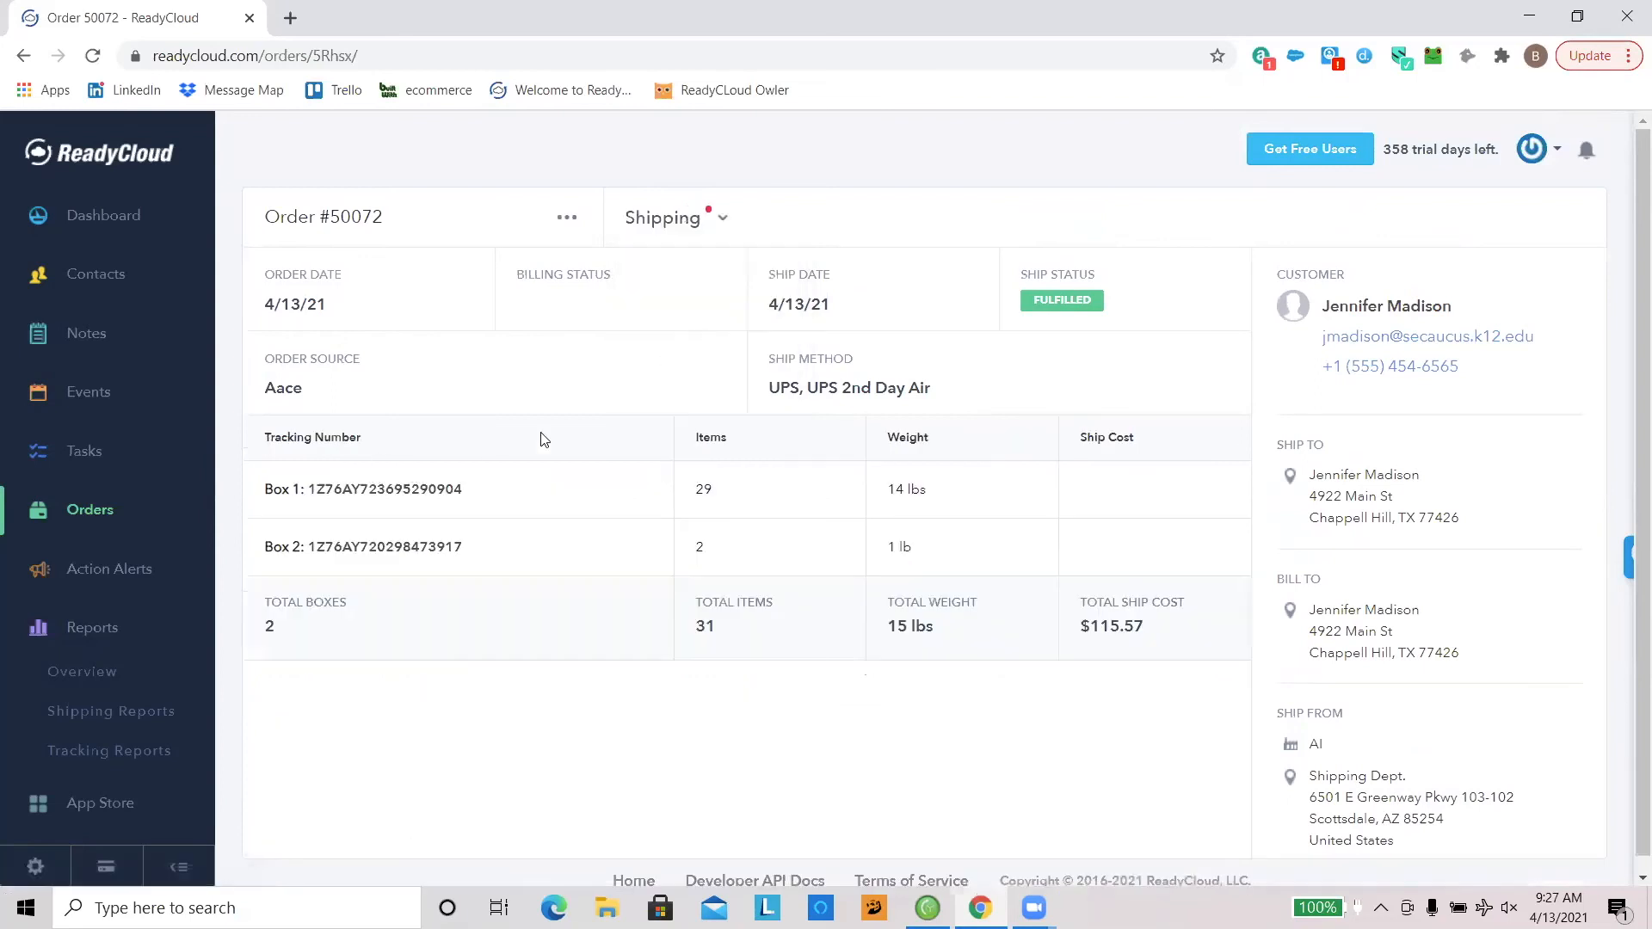
left_click(690, 225)
left_click(680, 265)
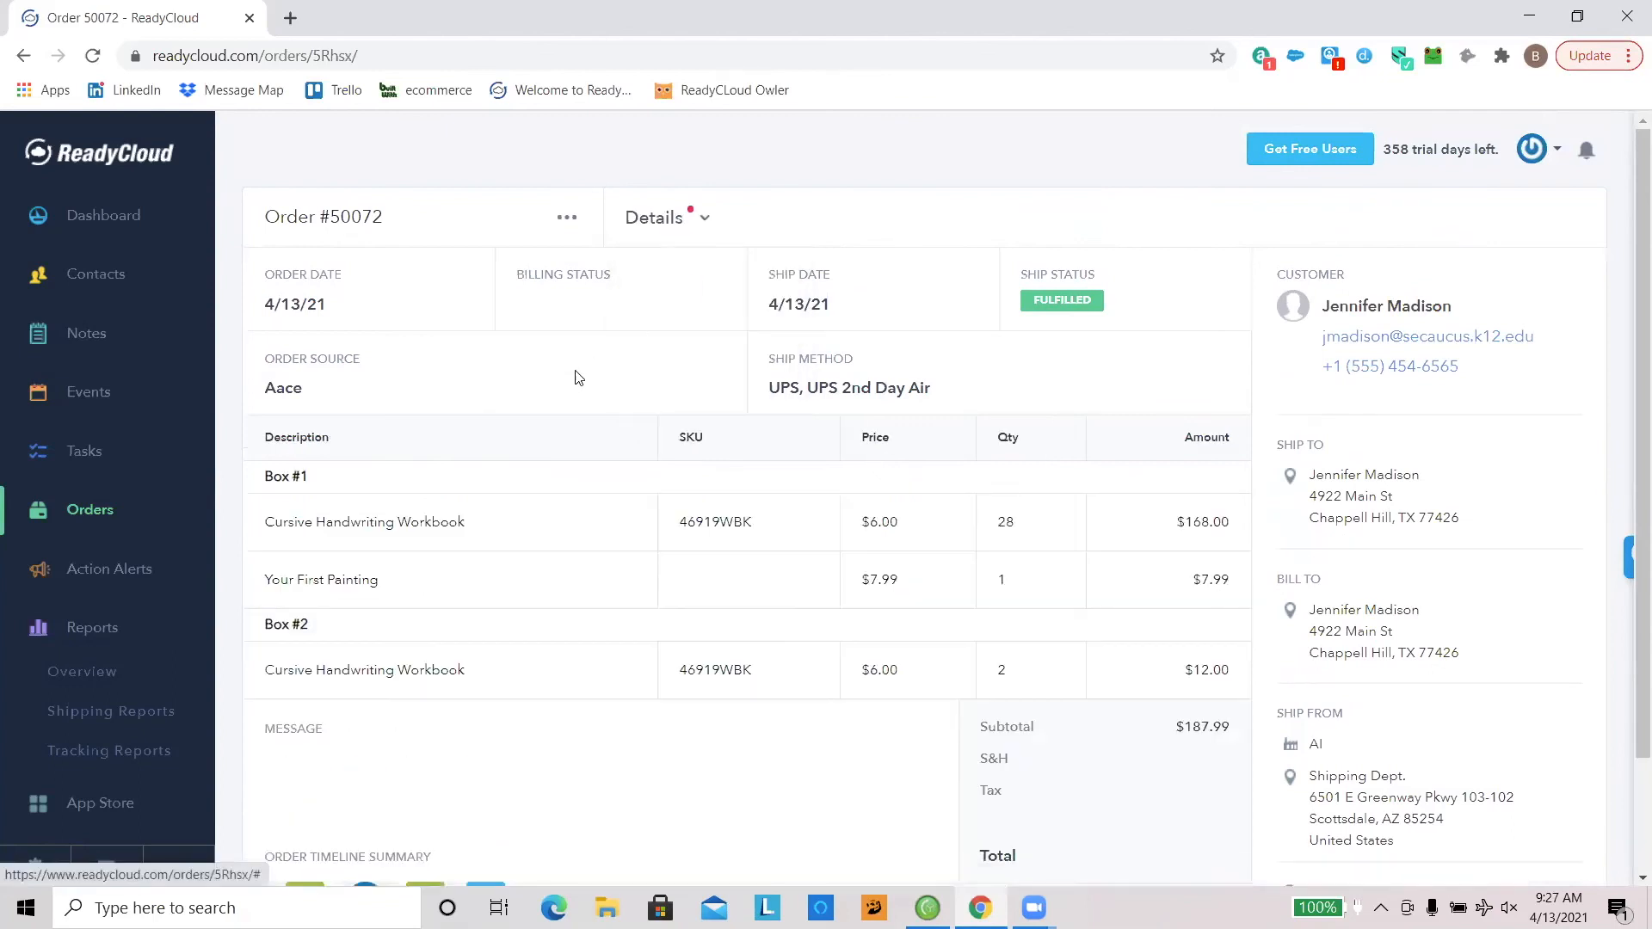
Step: Expand the additional events in the Order Timeline Summary and examine who changed the ship type, then close the event list
scroll(571, 386, "down", 2)
left_click(484, 775)
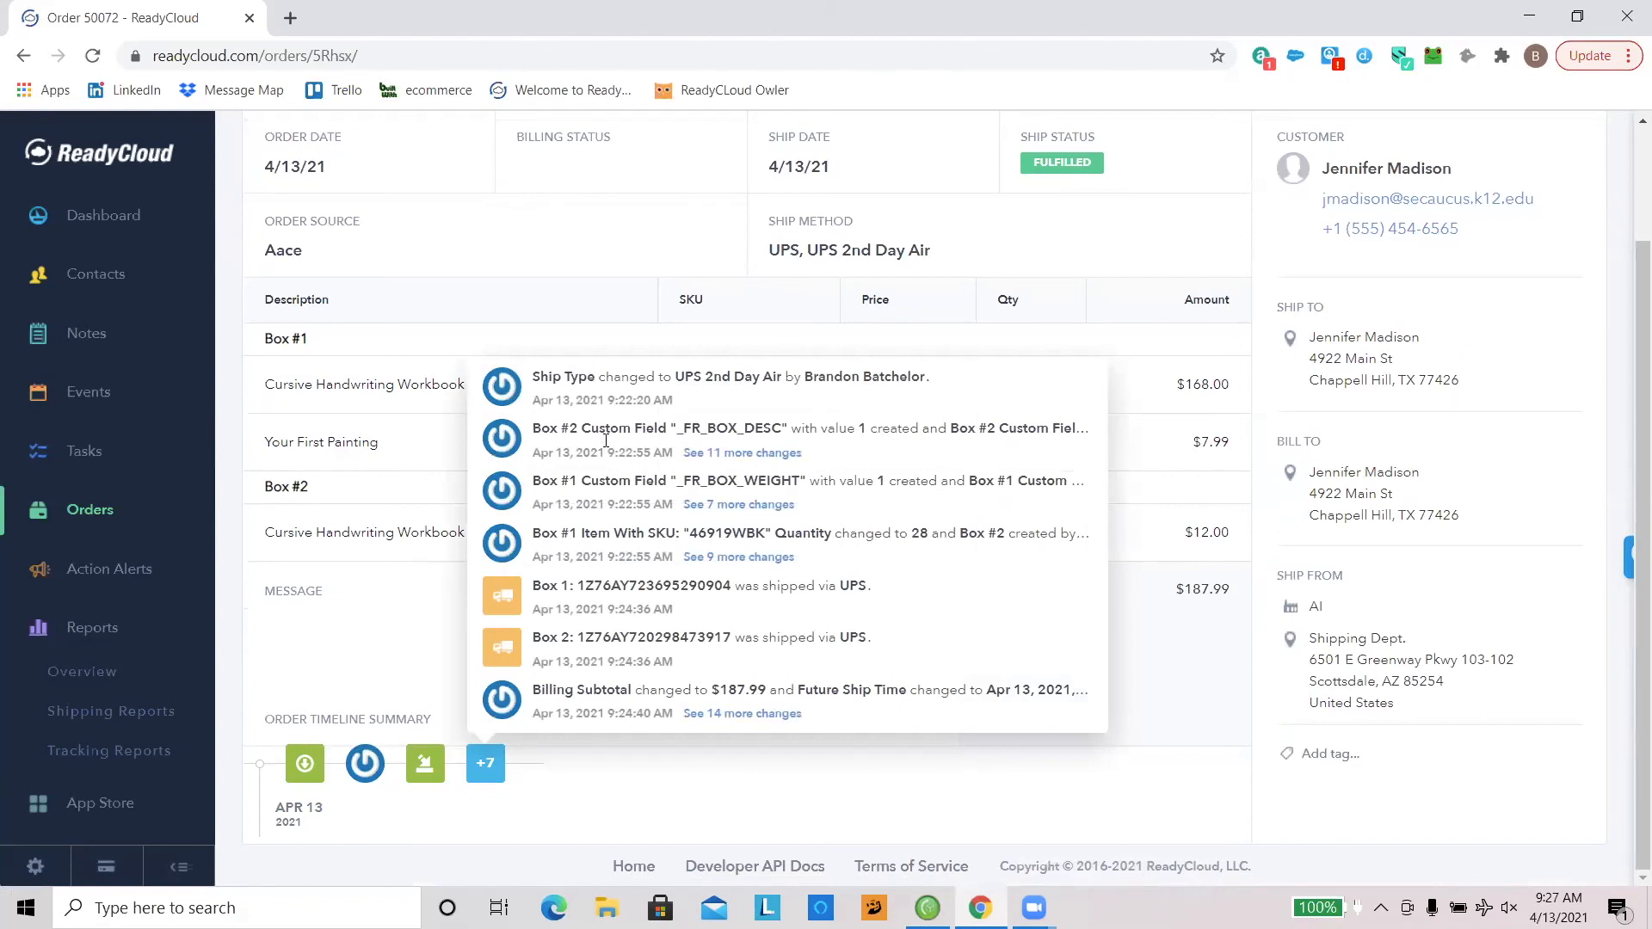
left_click_drag(623, 379, 936, 377)
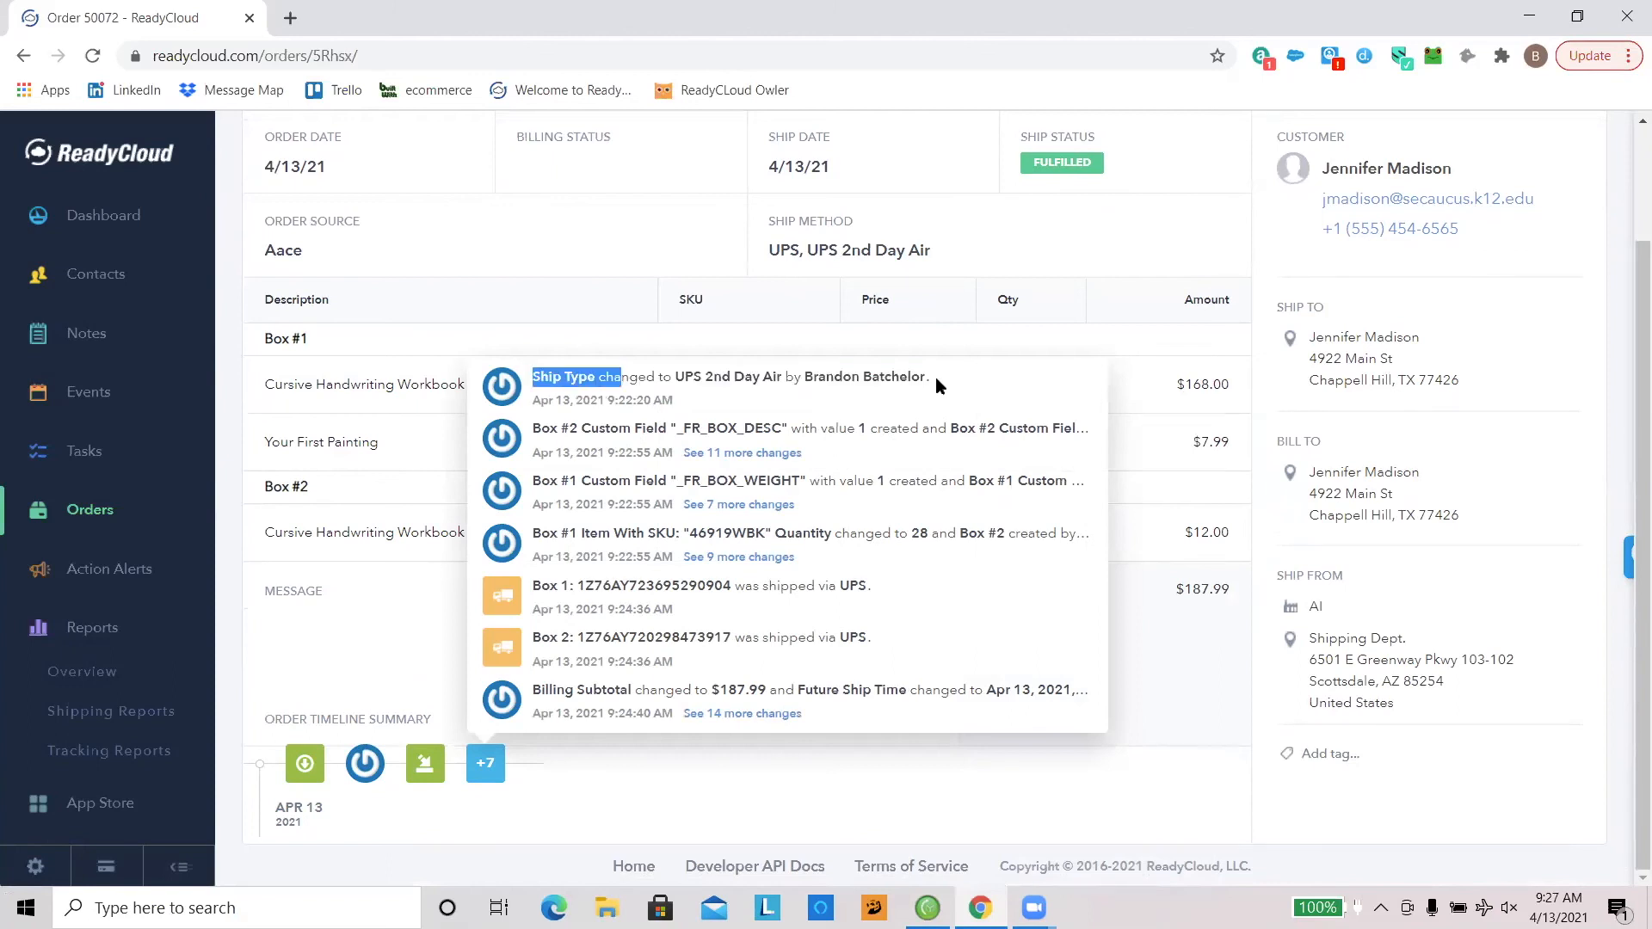
left_click(762, 380)
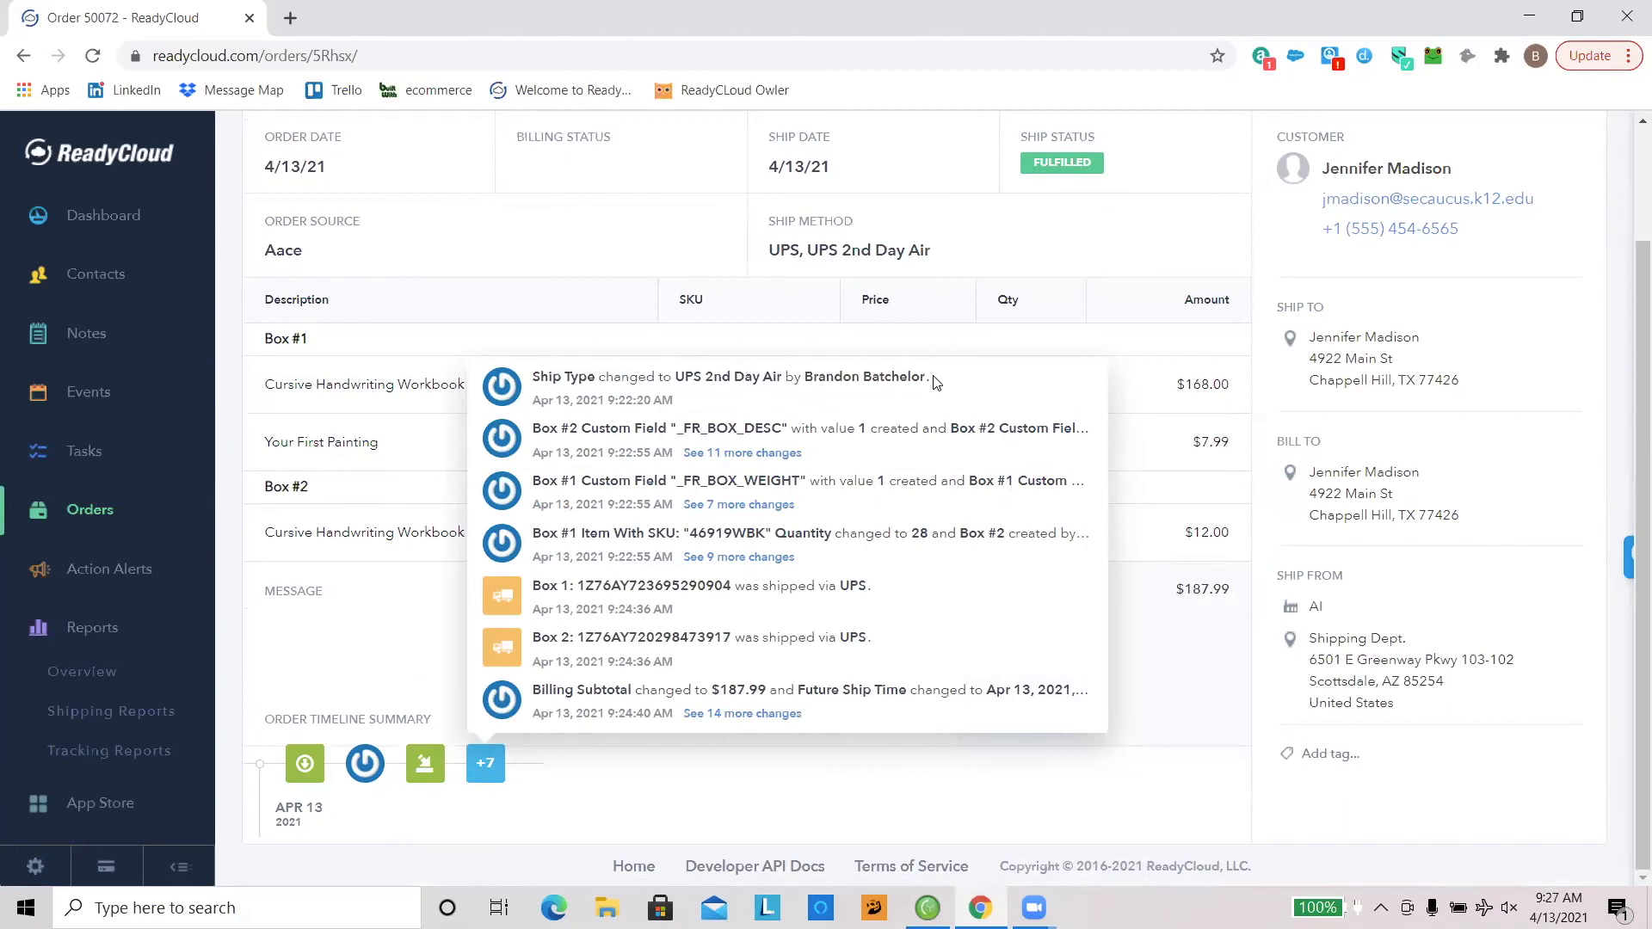
left_click_drag(934, 381, 803, 382)
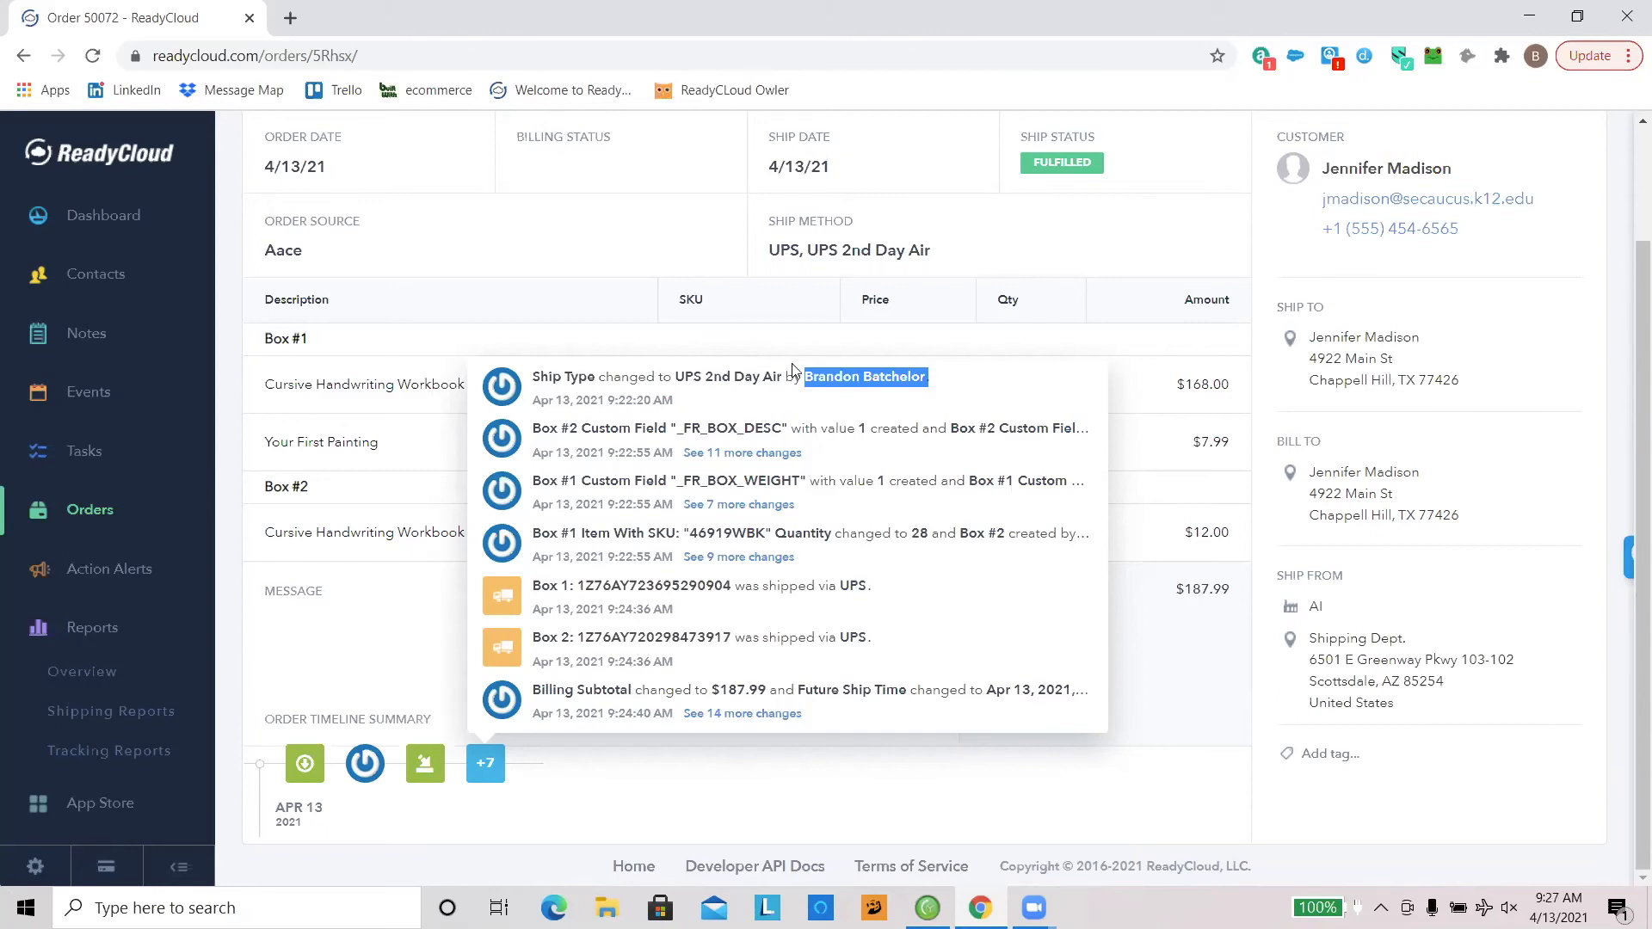
left_click(745, 350)
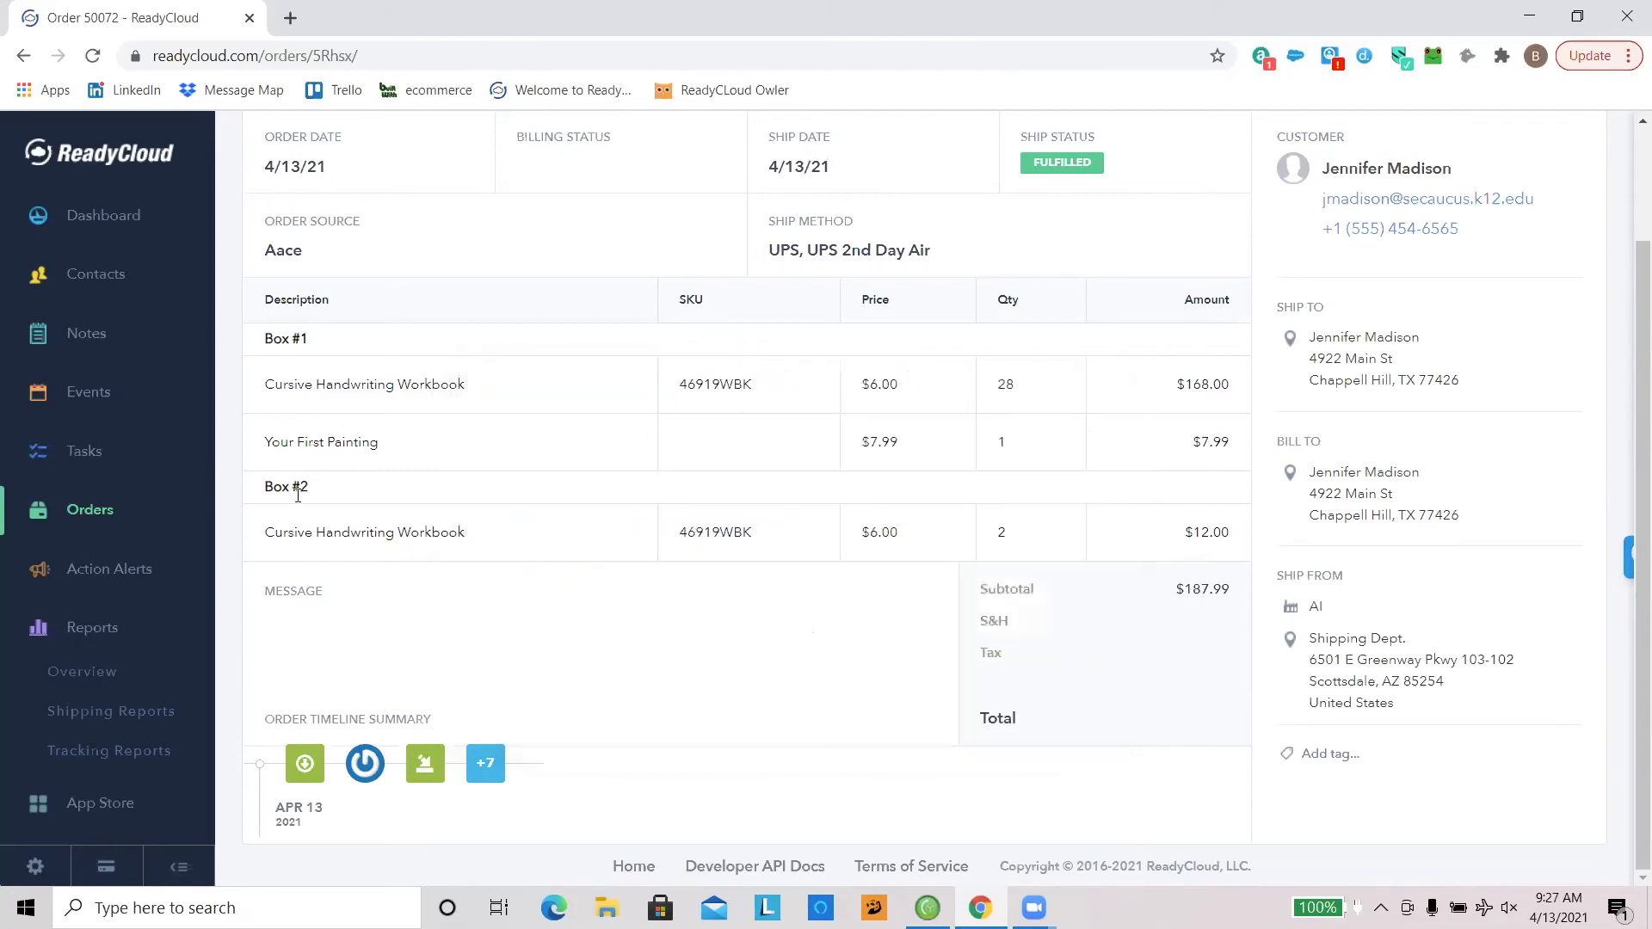
Step: Open the ReadyCloud Dashboard, review the total and shipped order figures, and view the date interval choices without changing the range
scroll(135, 232, "down", 2)
scroll(136, 239, "up", 2)
left_click(77, 226)
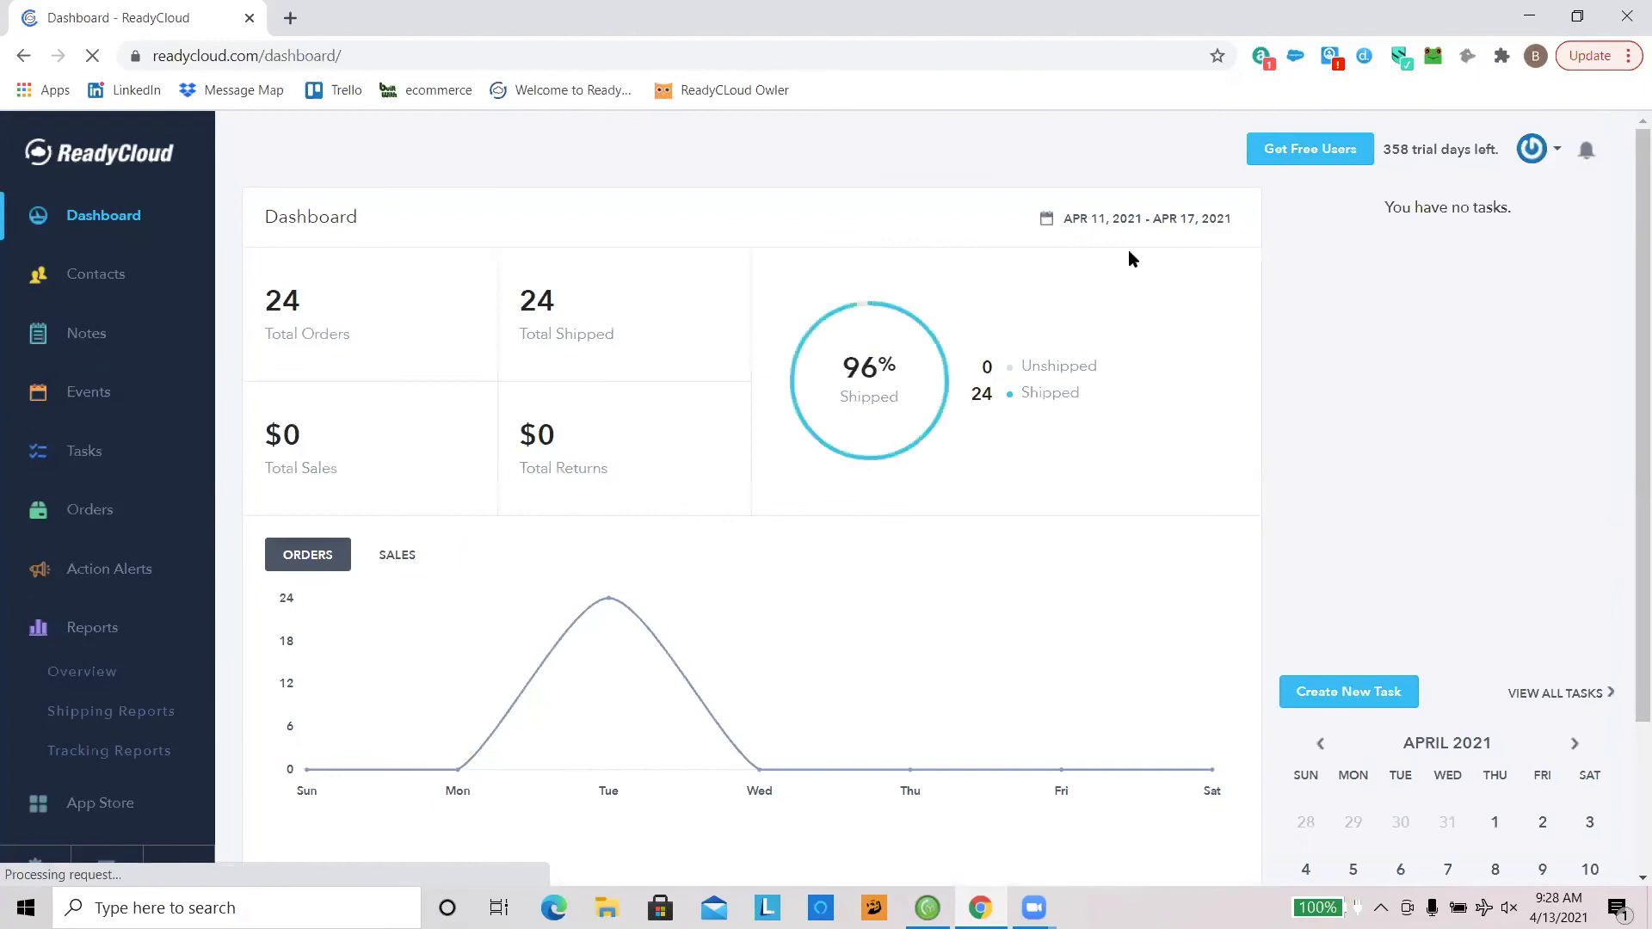
double_click(293, 305)
left_click(534, 358)
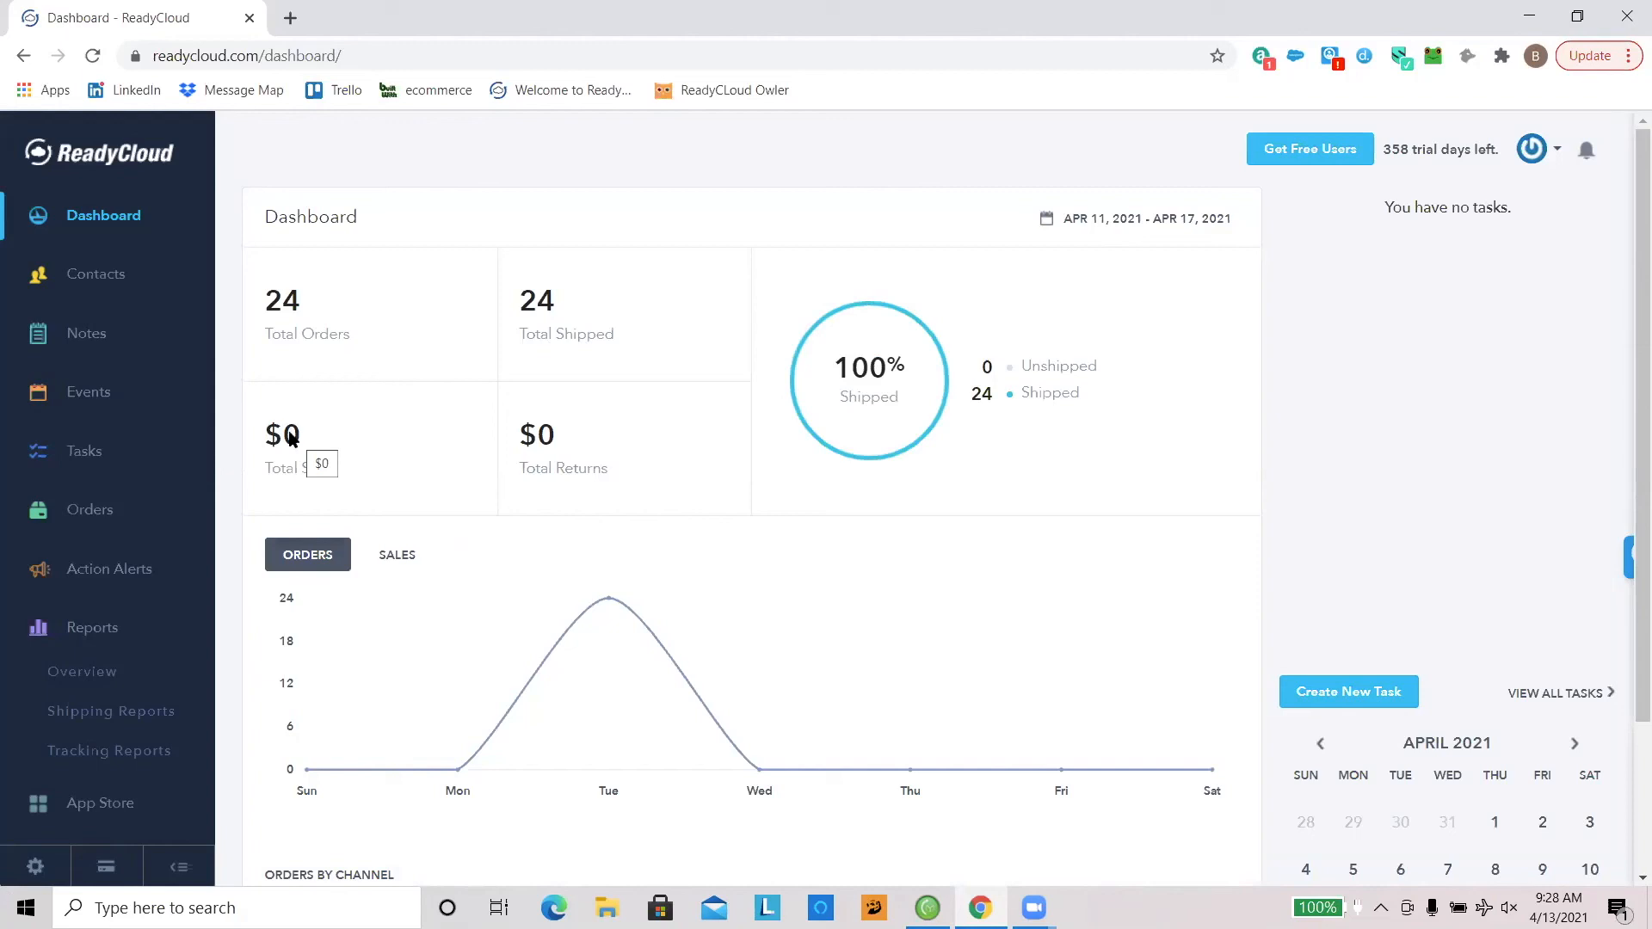
left_click_drag(518, 290, 631, 342)
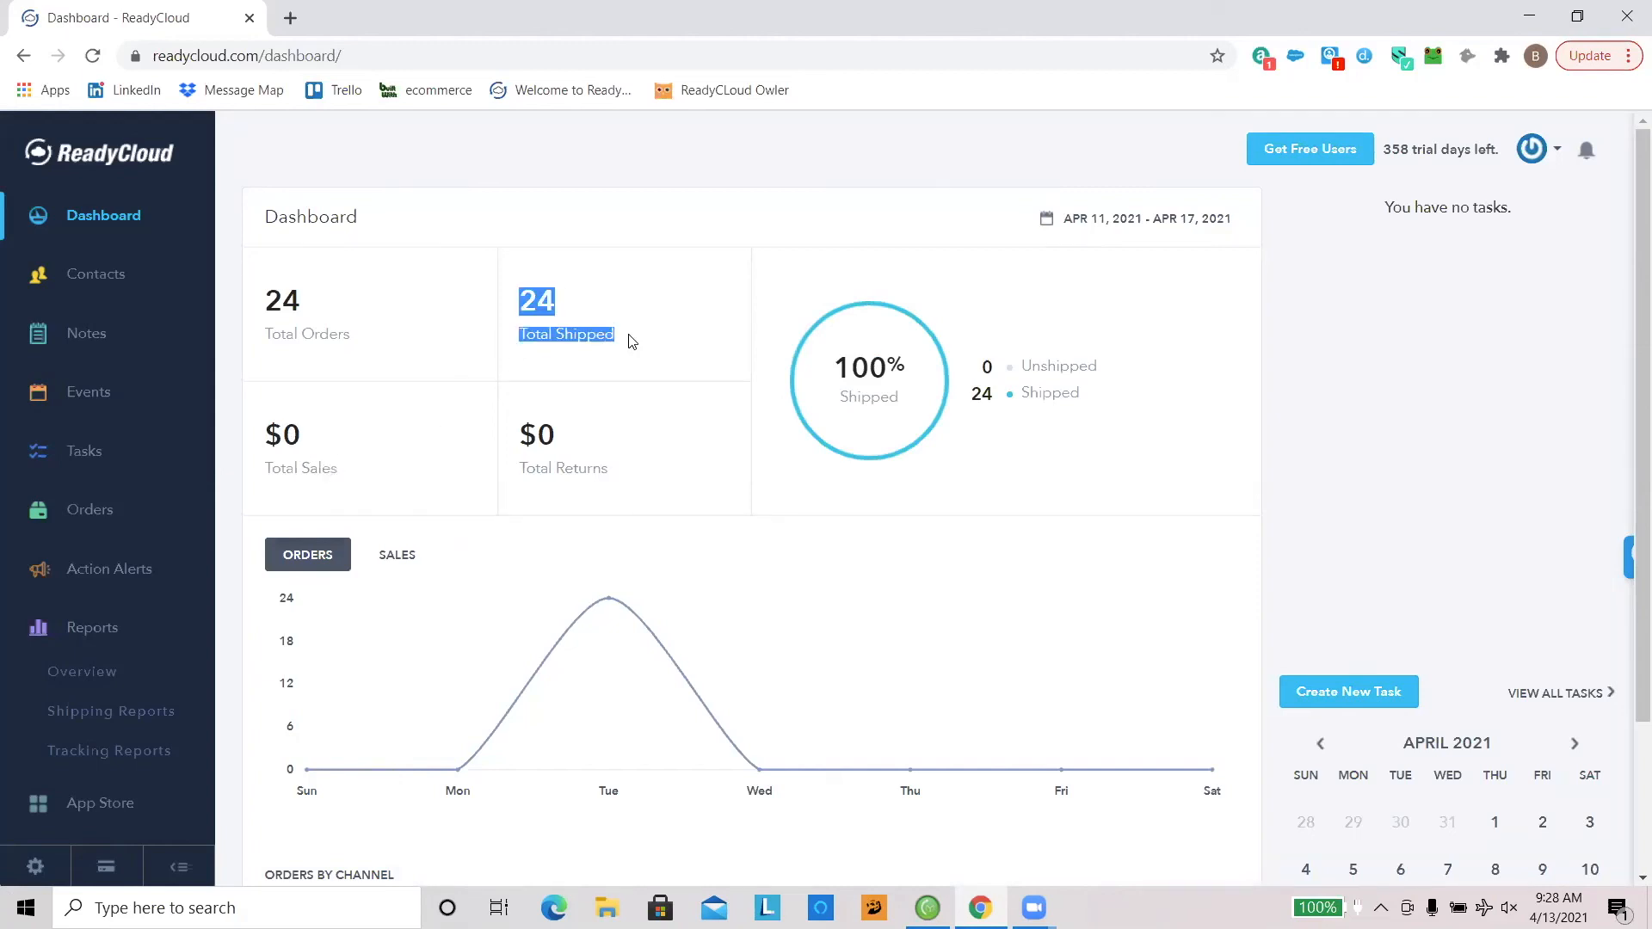
left_click(638, 359)
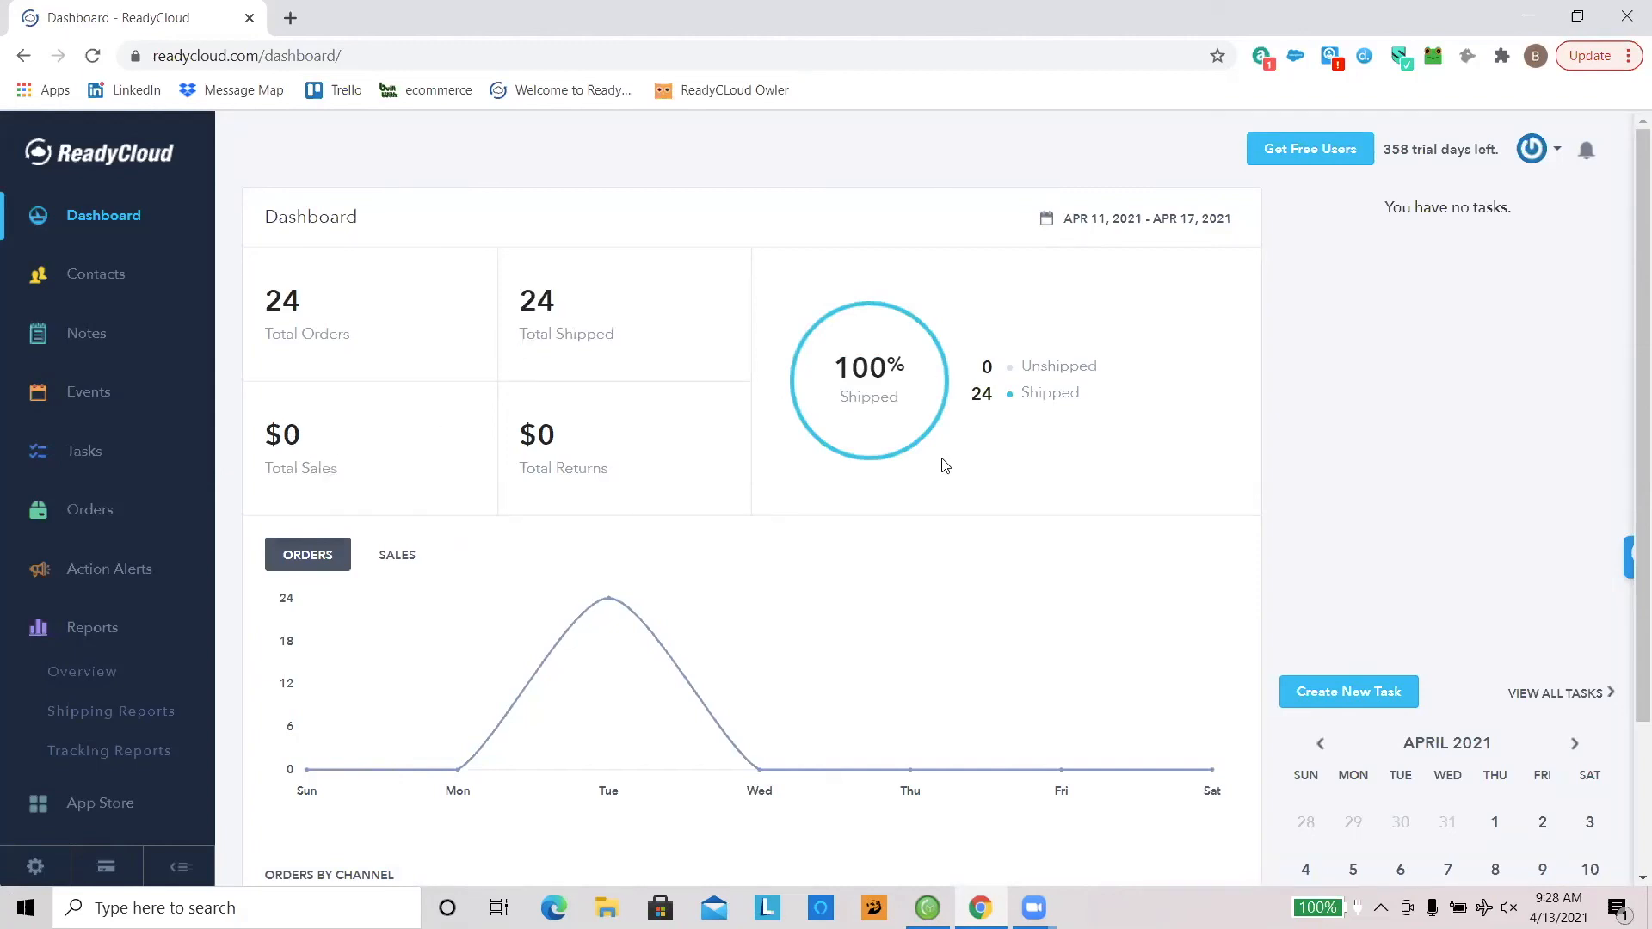
left_click(1098, 229)
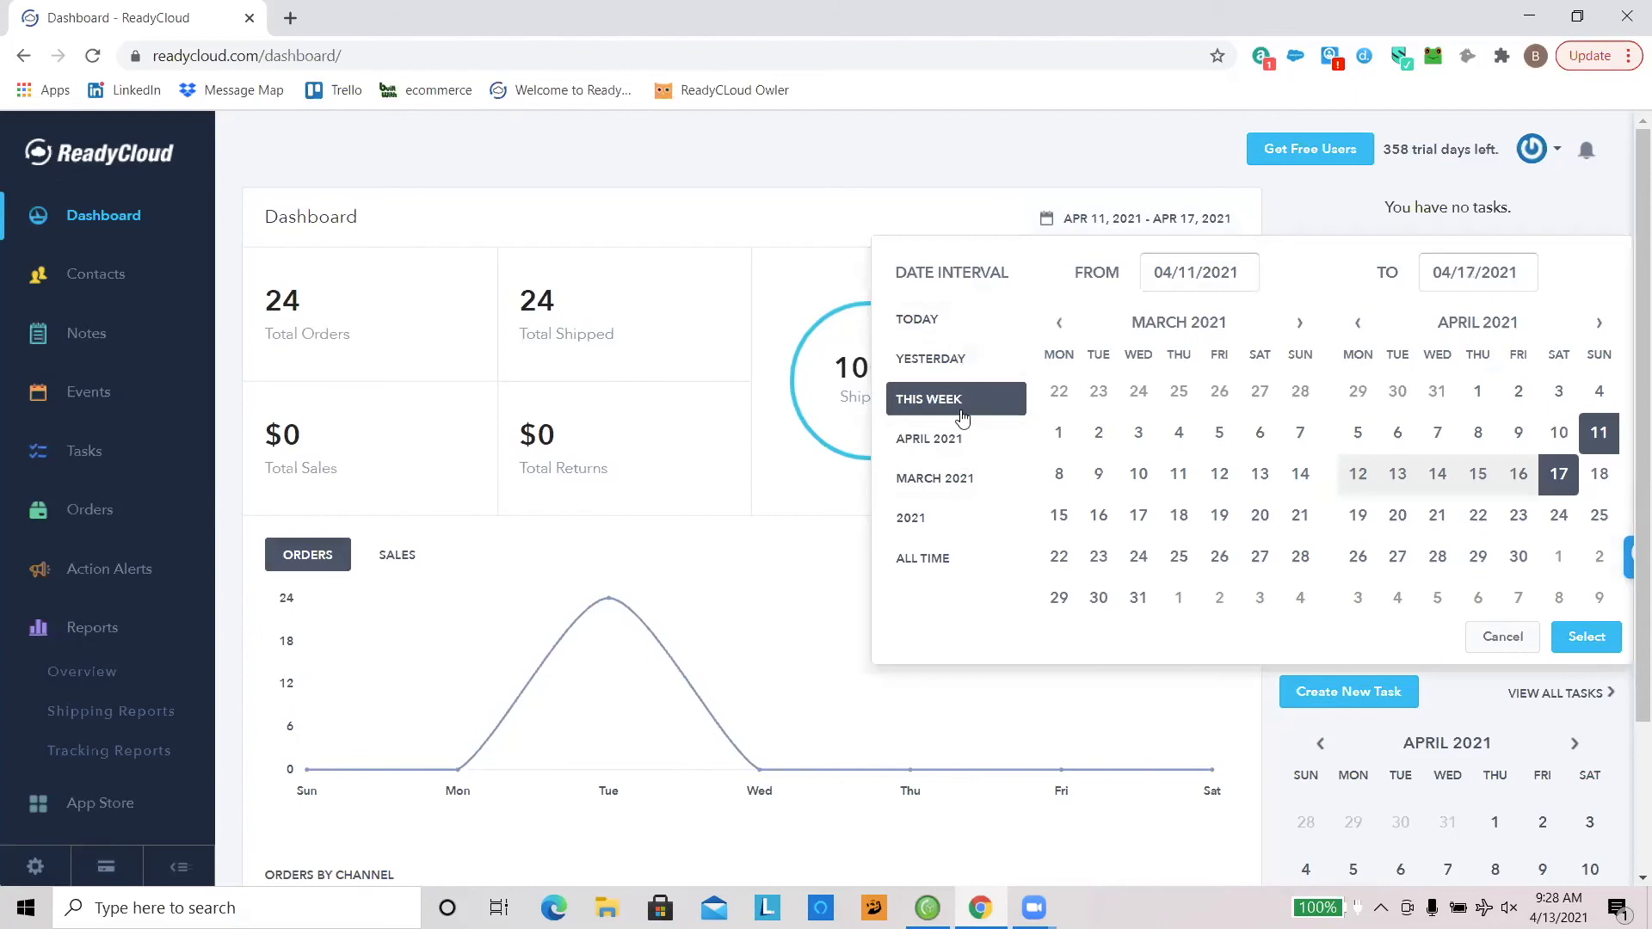
left_click(811, 581)
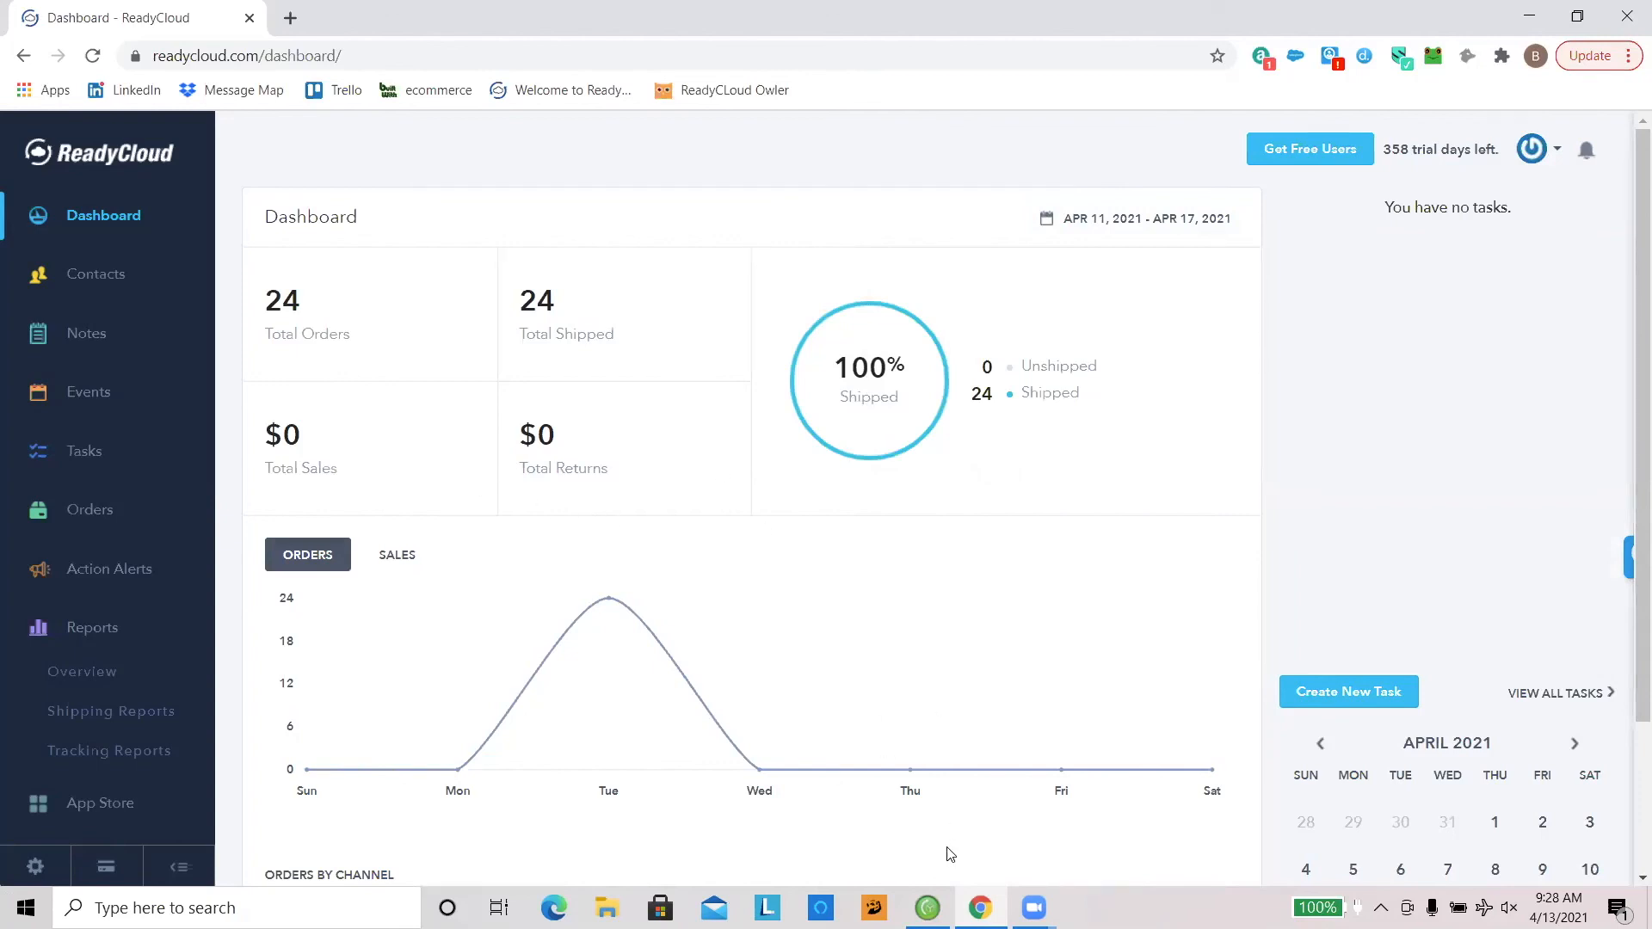
Step: Switch to ReadyShipper X to check the order inbox, and return to the ReadyCloud dashboard
left_click(928, 908)
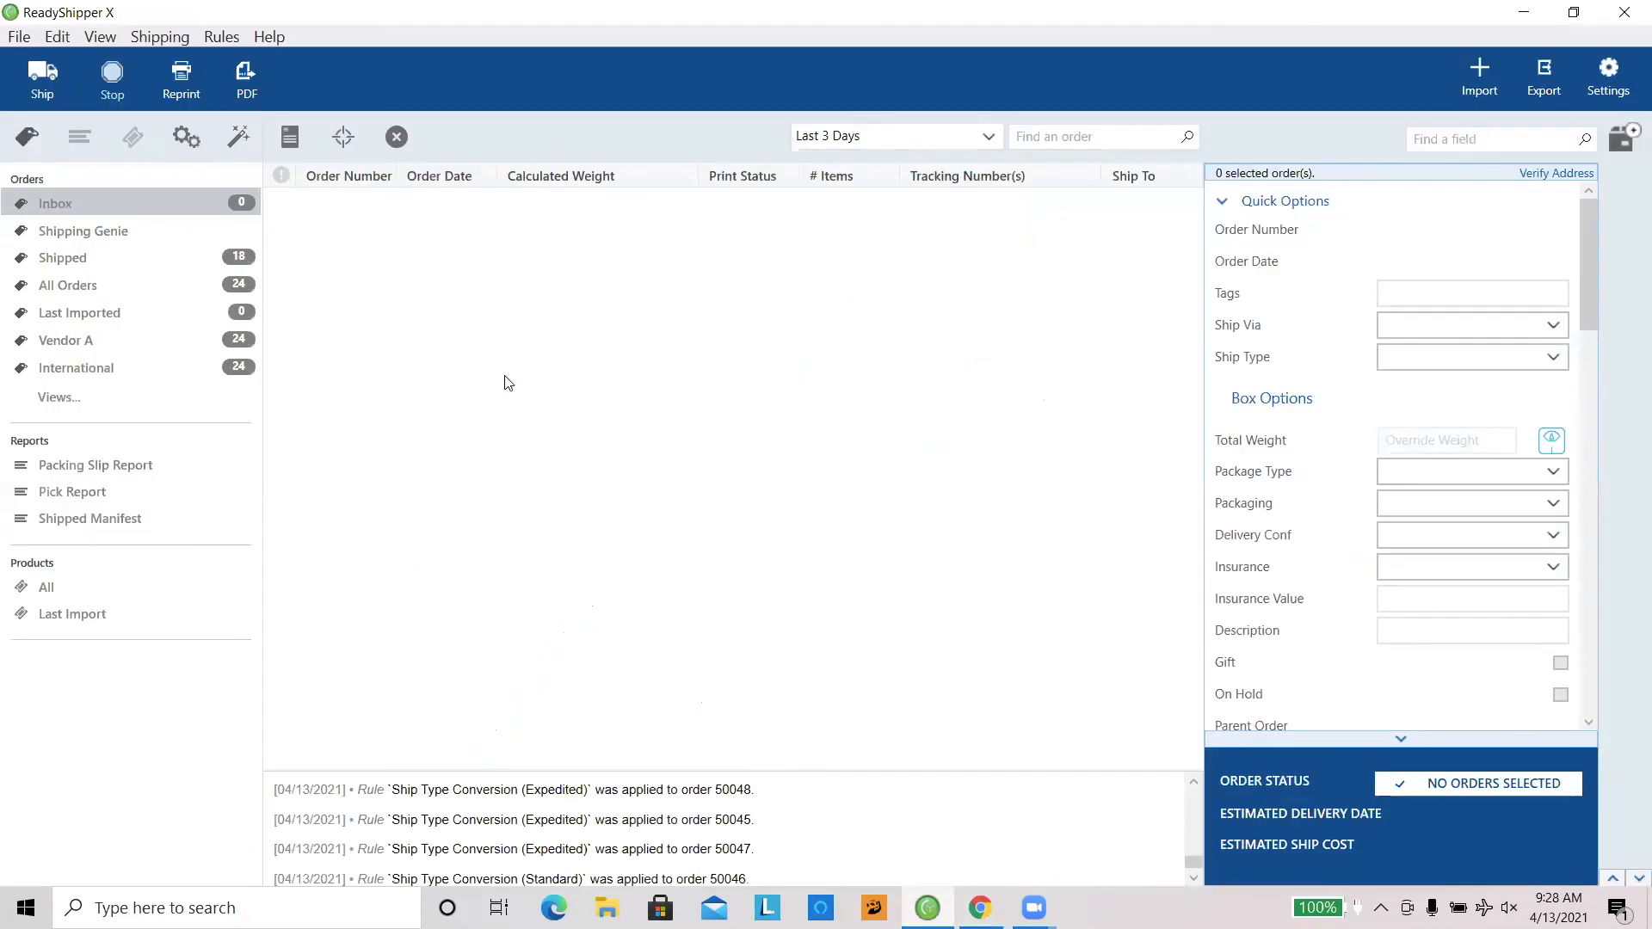
left_click(75, 198)
mouse_move(981, 908)
left_click(911, 860)
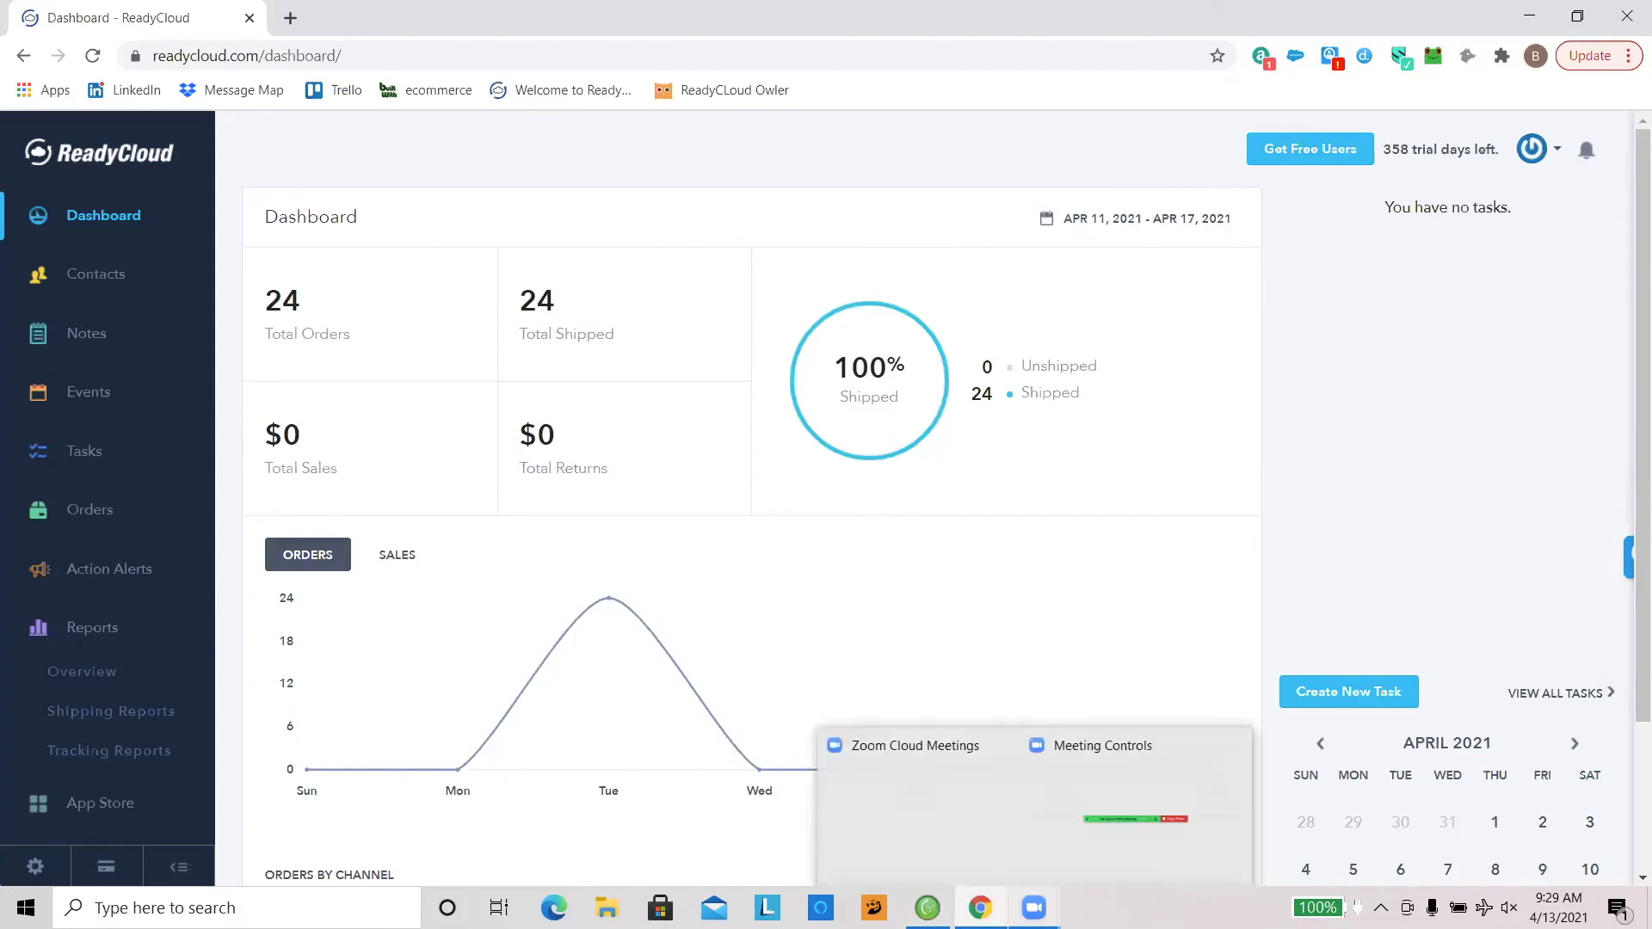
left_click(1034, 908)
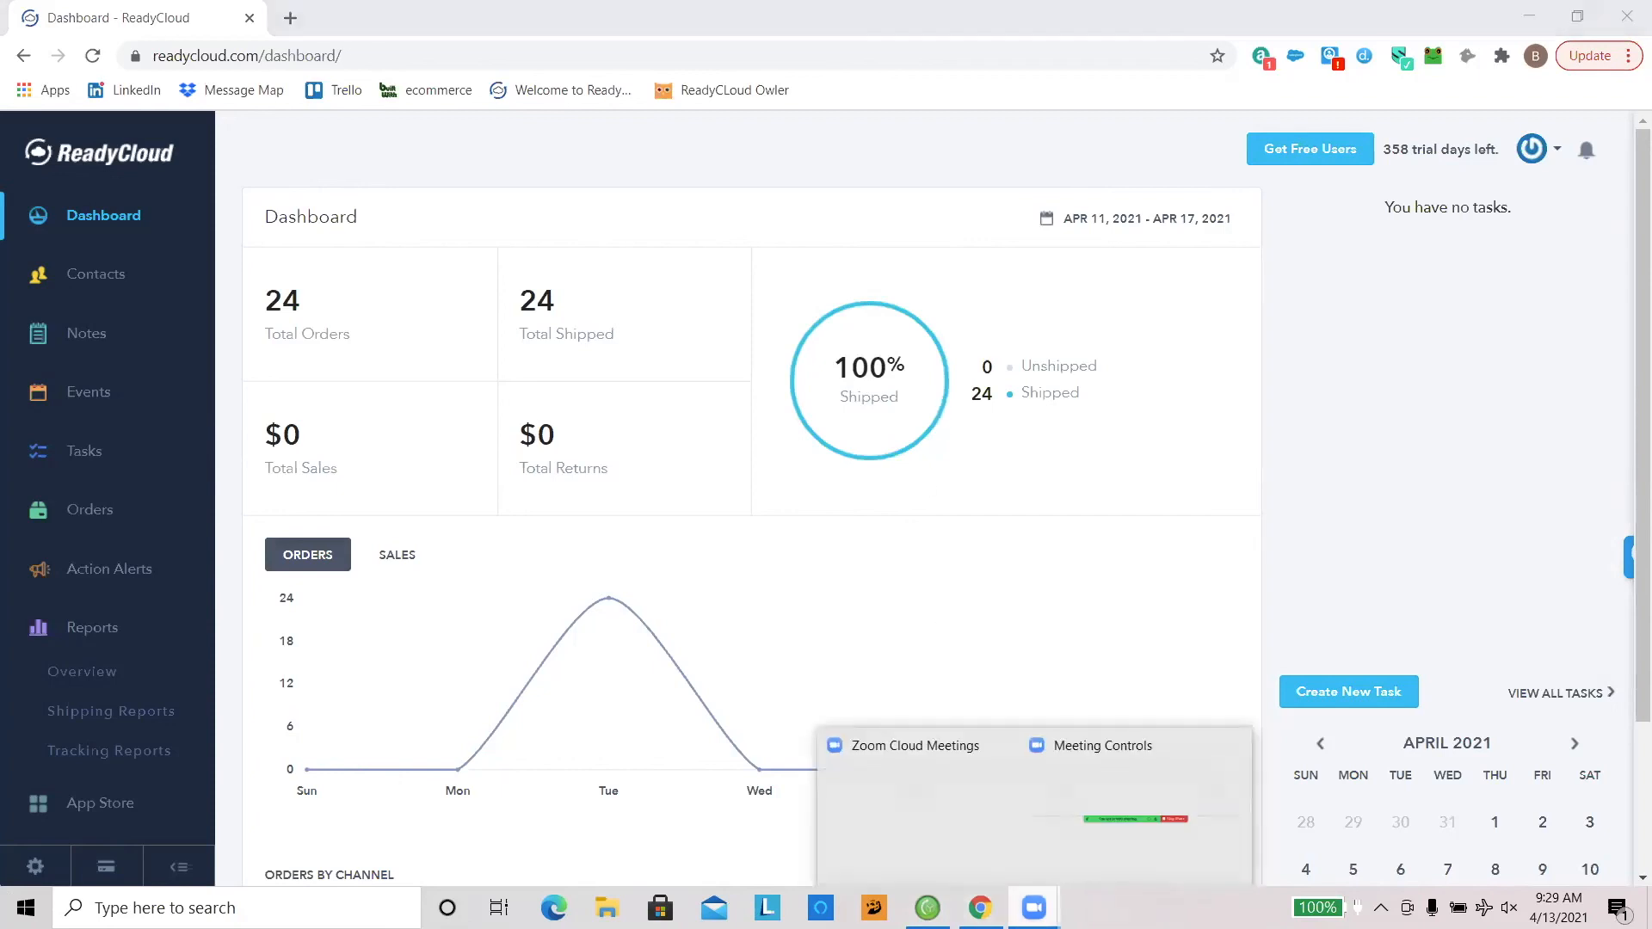
left_click(956, 609)
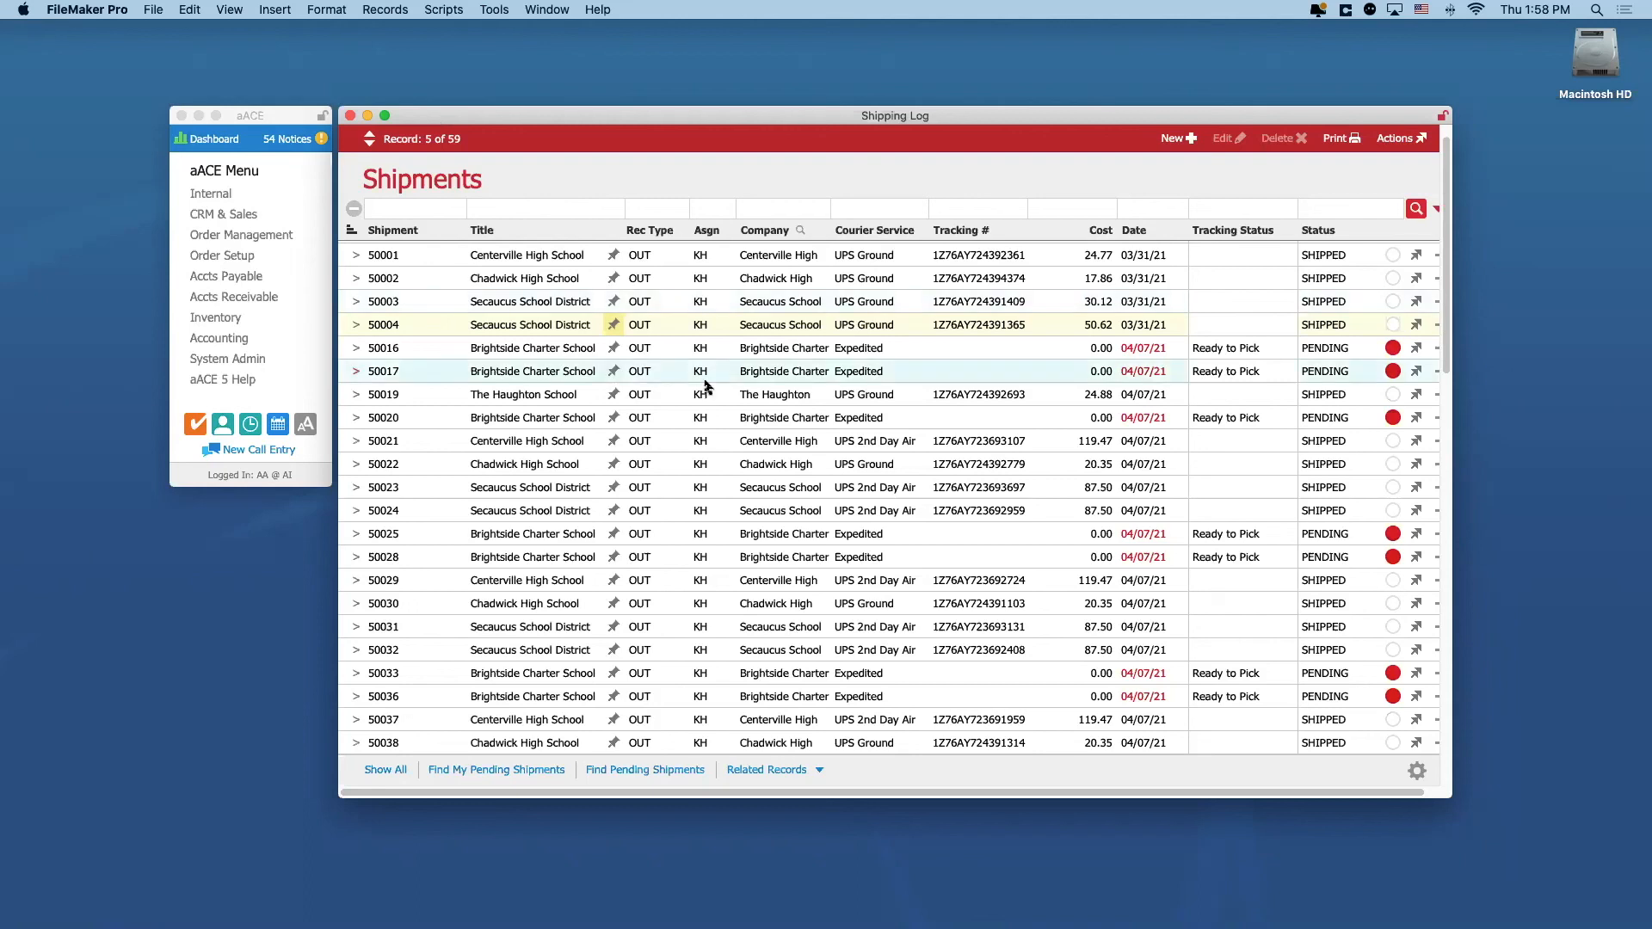
Step: Open the first Brightside Charter School shipment in the aACE Shipping Log and examine its tracking number and shipping cost
scroll(700, 370, "up", 2)
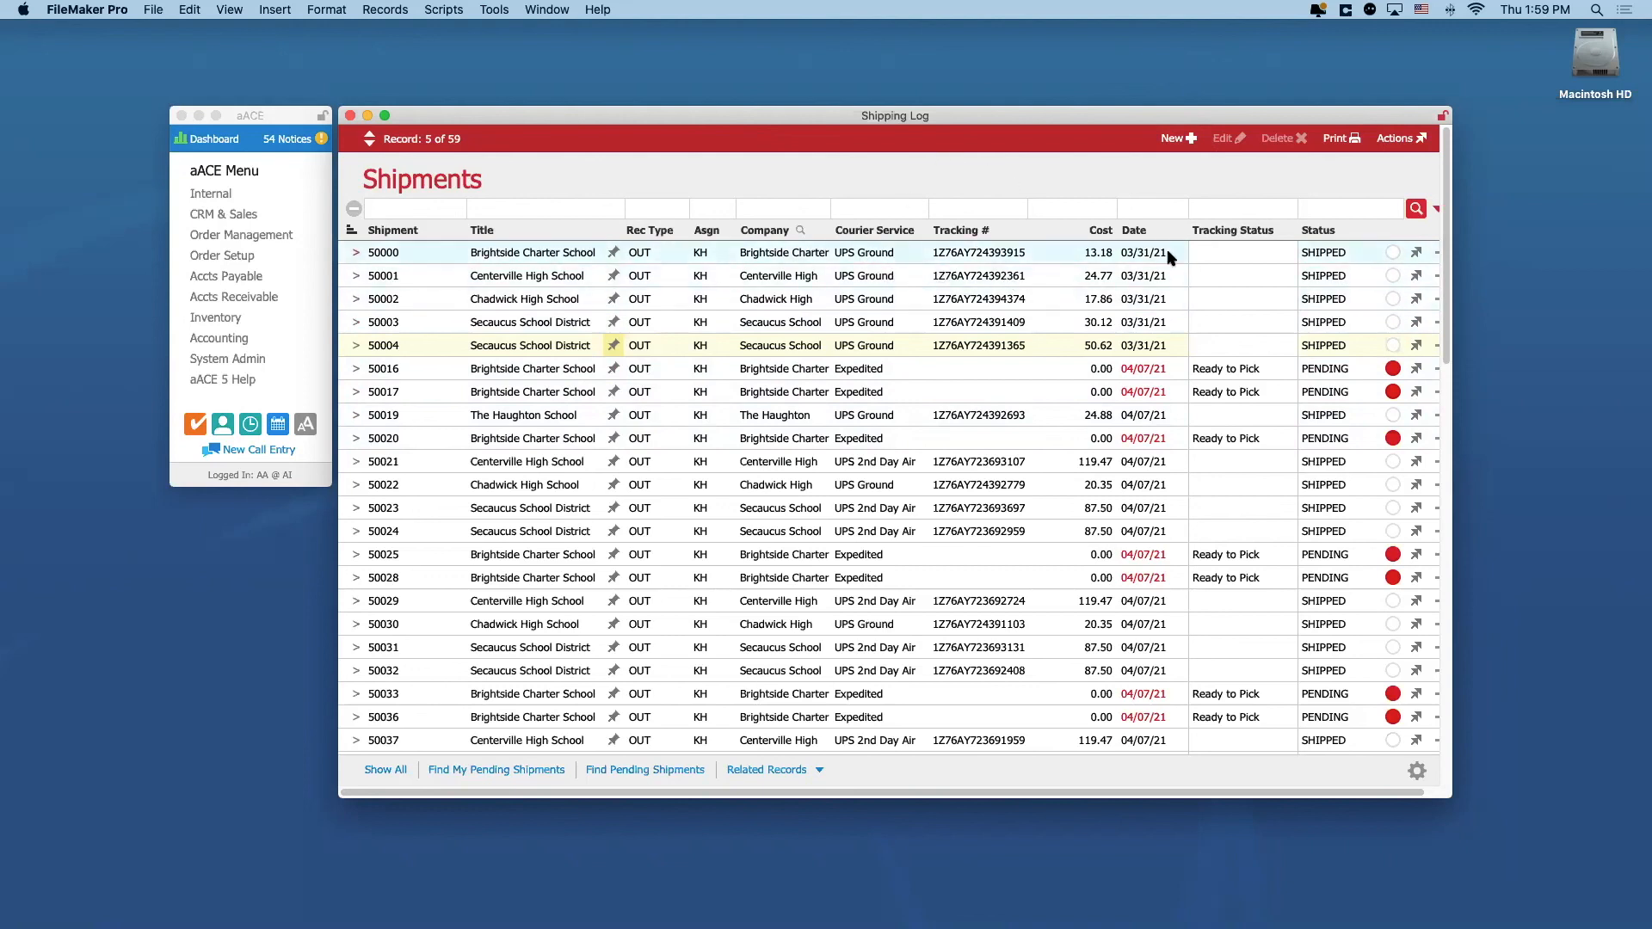
left_click(1026, 249)
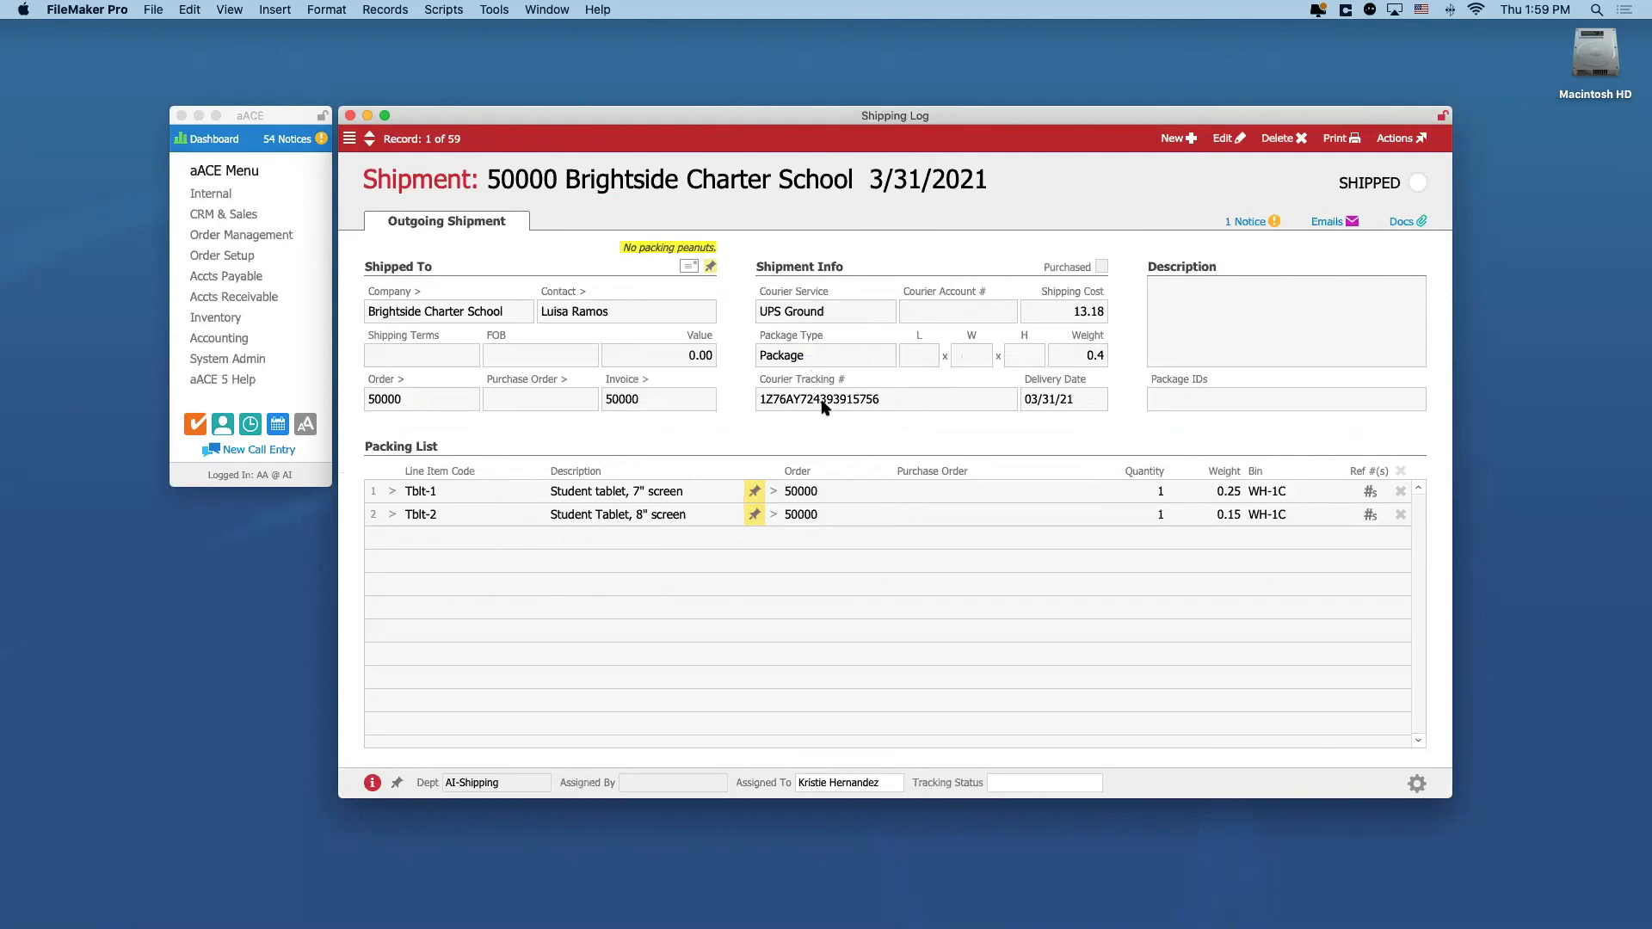
left_click(1101, 315)
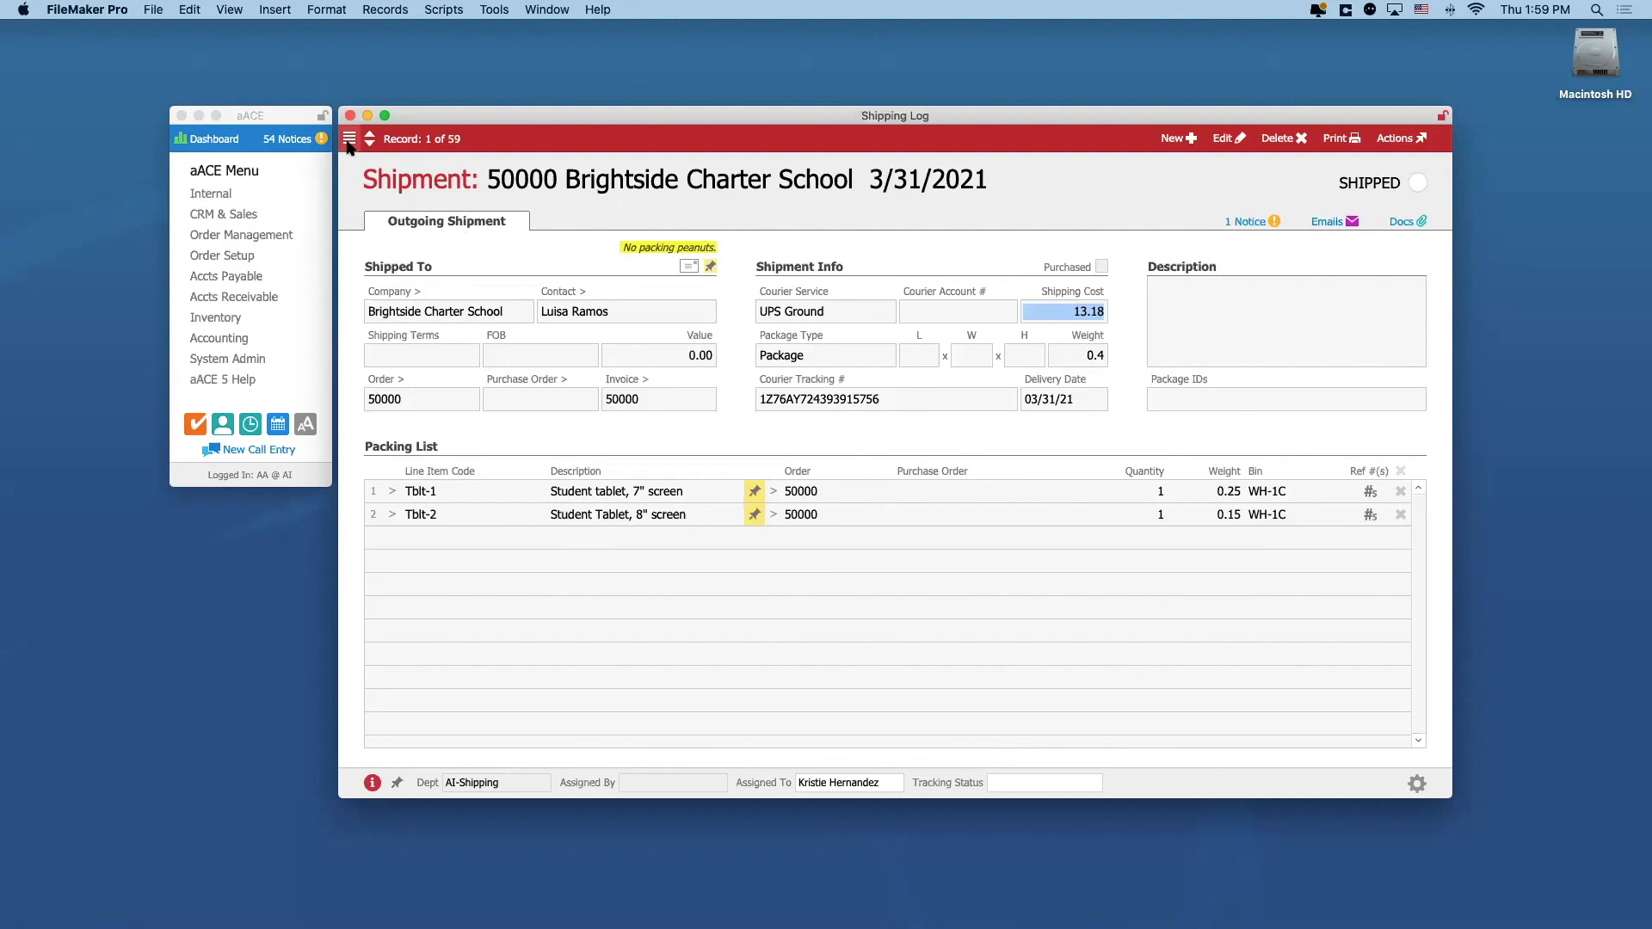
Step: Return to the Shipments list and look over the tracking numbers, costs and statuses of all shipments
key("super+l")
scroll(889, 521, "down", 15)
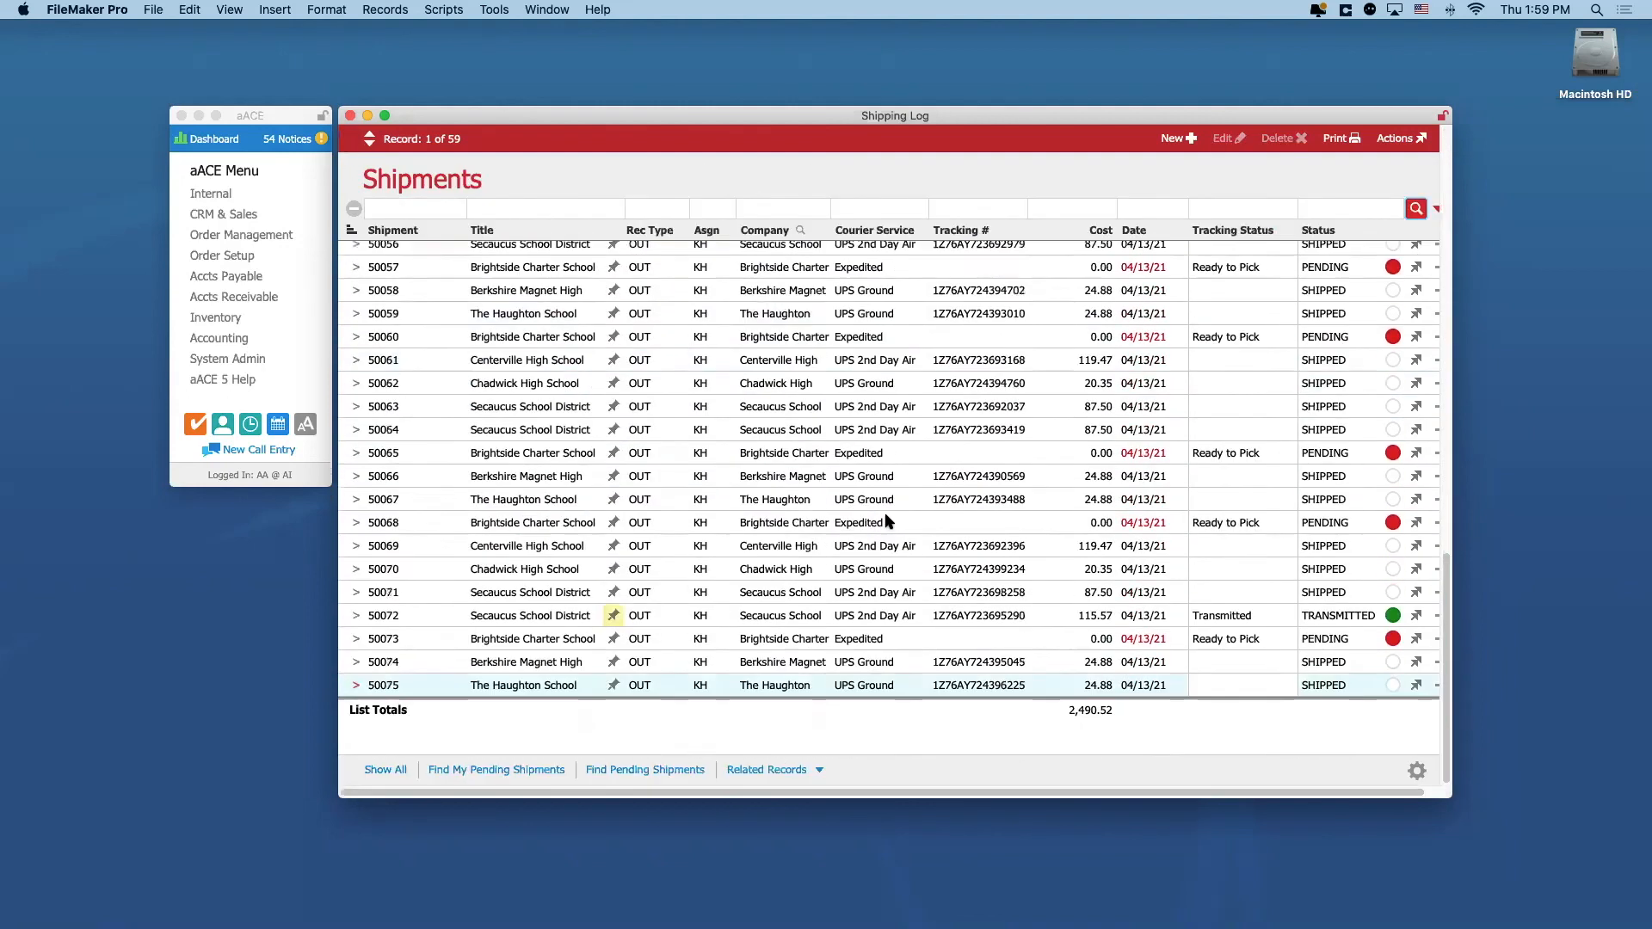
scroll(889, 521, "up", 15)
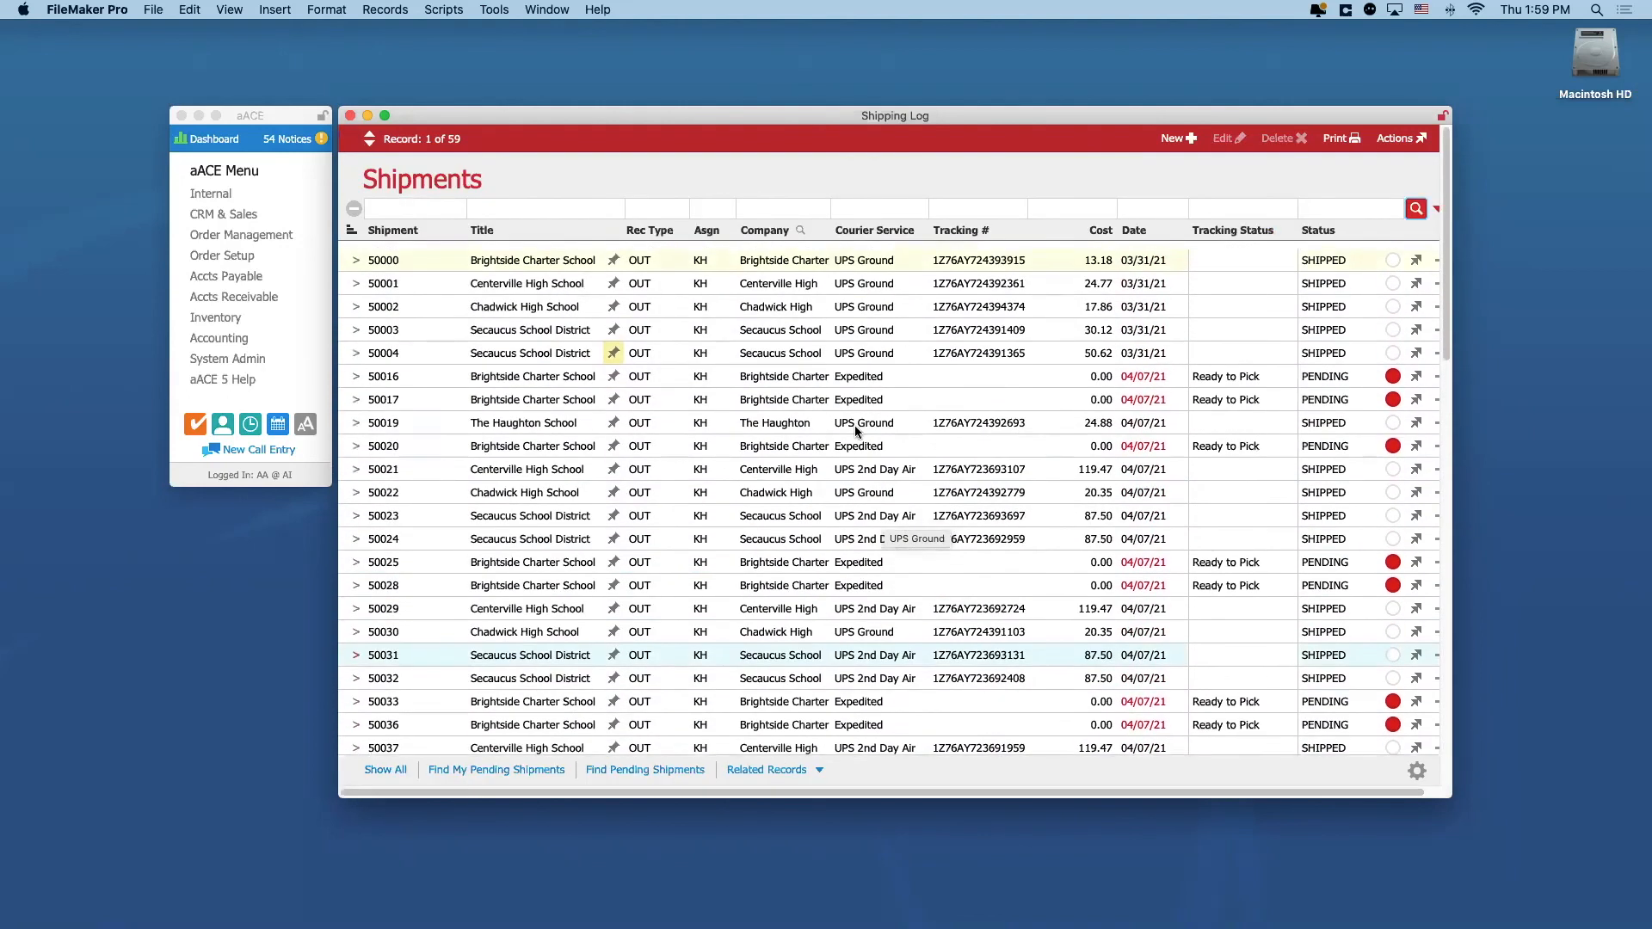